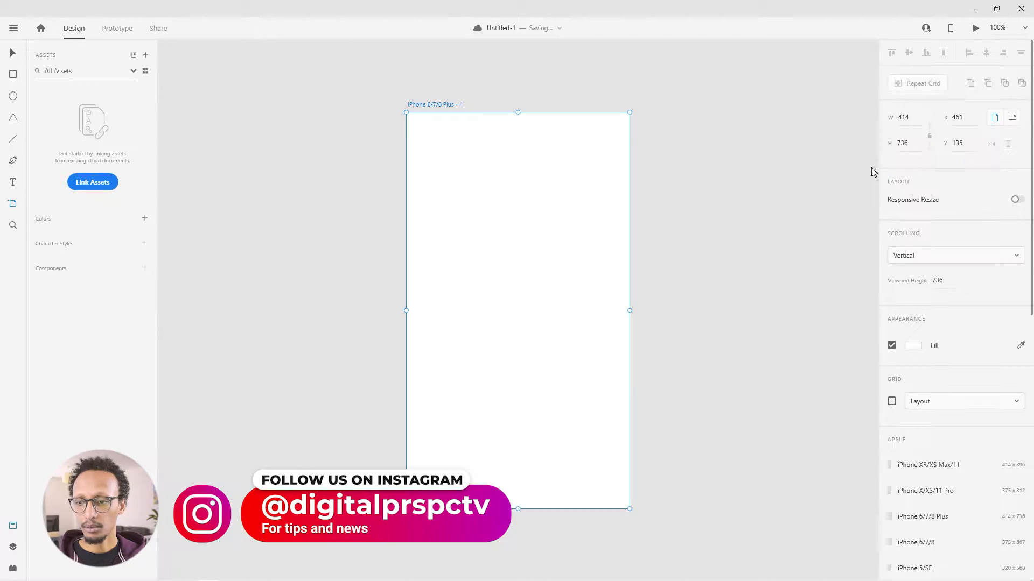
{"action": "left_click", "coordinate": [457, 89]}
{"action": "left_click_drag", "start_coordinate": [492, 85], "coordinate": [477, 87]}
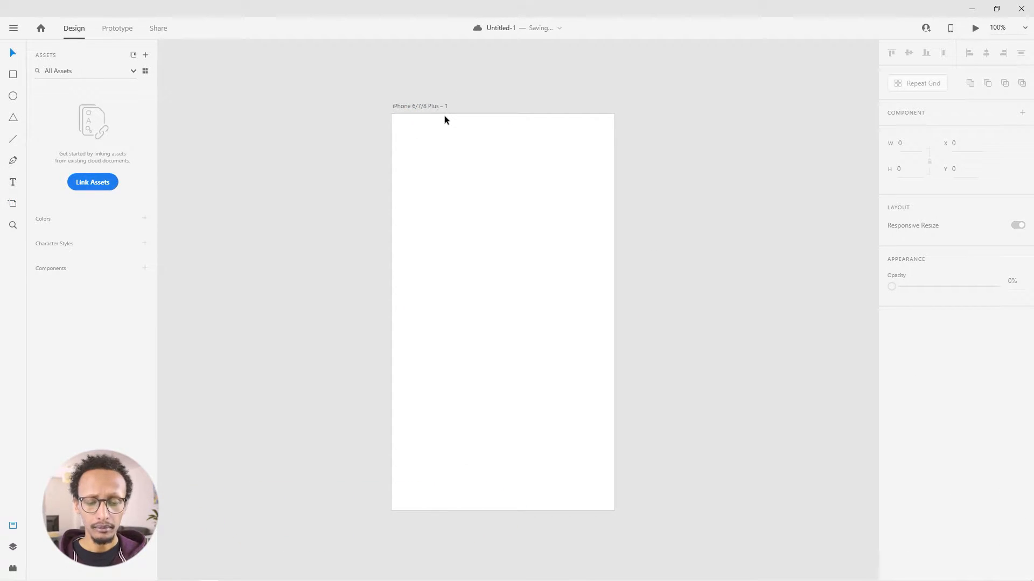
{"action": "left_click_drag", "start_coordinate": [515, 249], "coordinate": [497, 238]}
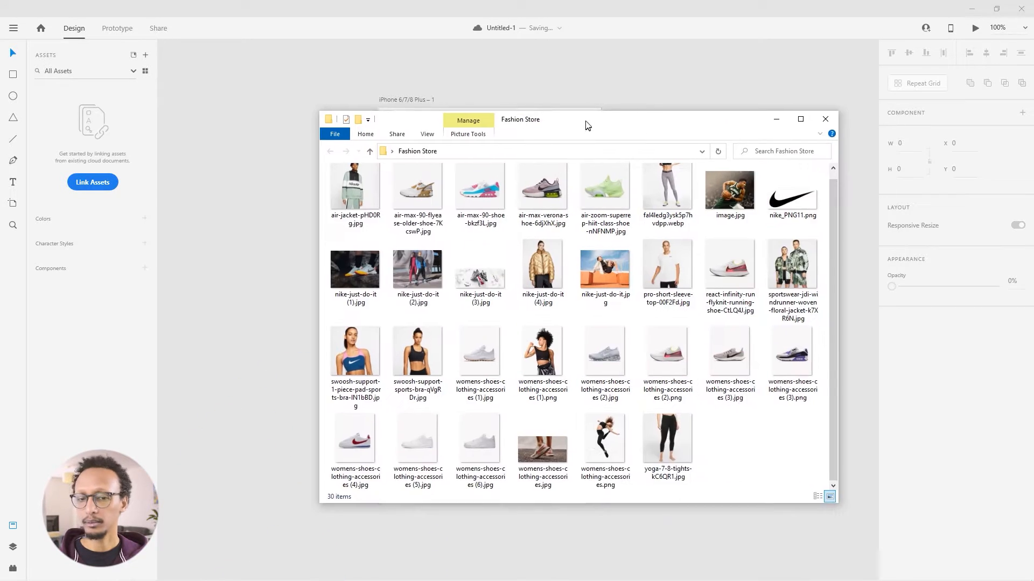
{"action": "left_click_drag", "start_coordinate": [586, 122], "coordinate": [454, 91]}
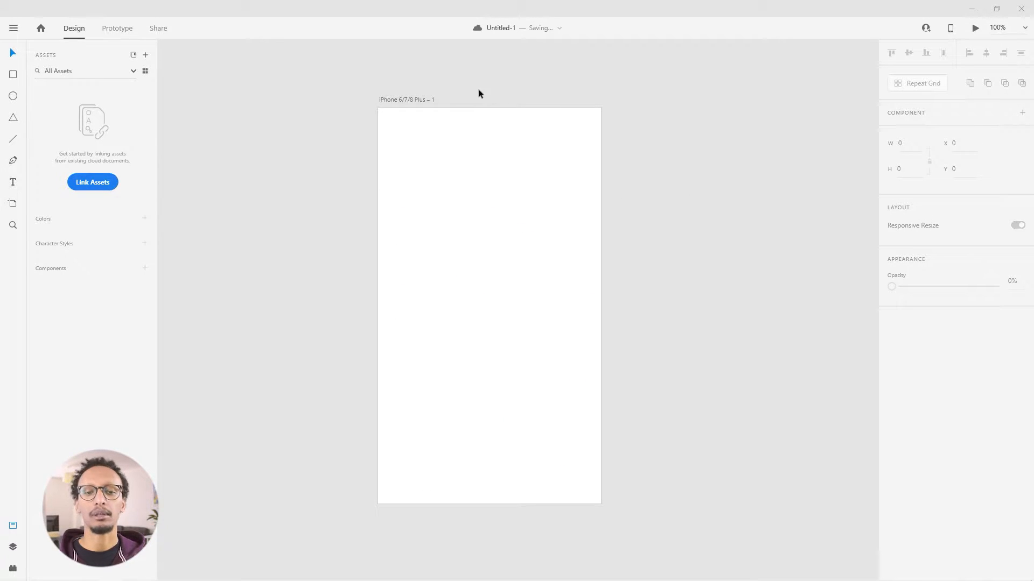
Rename the iPhone 6/7/8 Plus artboard as Home
{"action": "double_click", "coordinate": [391, 100]}
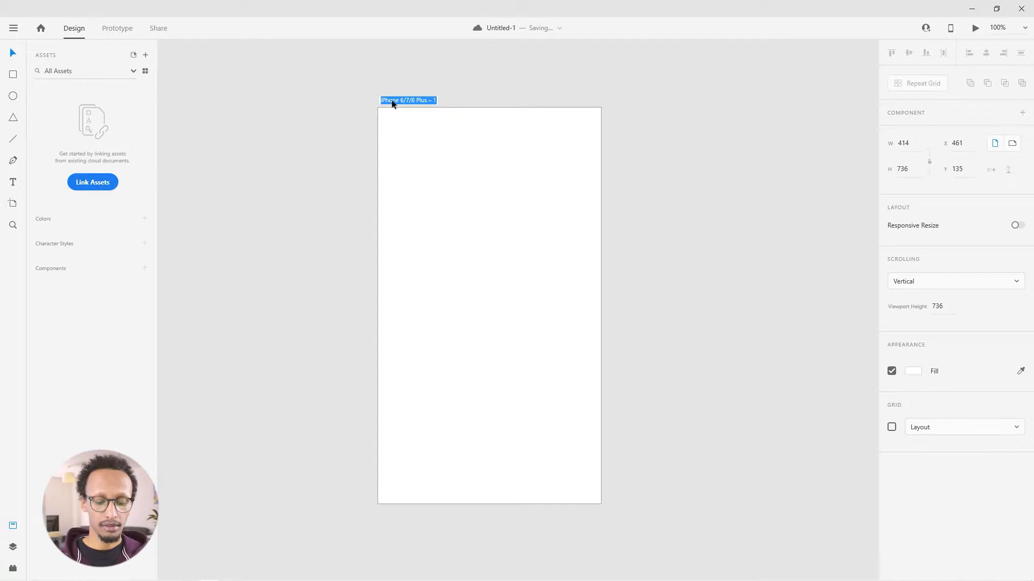
{"action": "type", "text": "Home"}
{"action": "key", "text": "Return"}
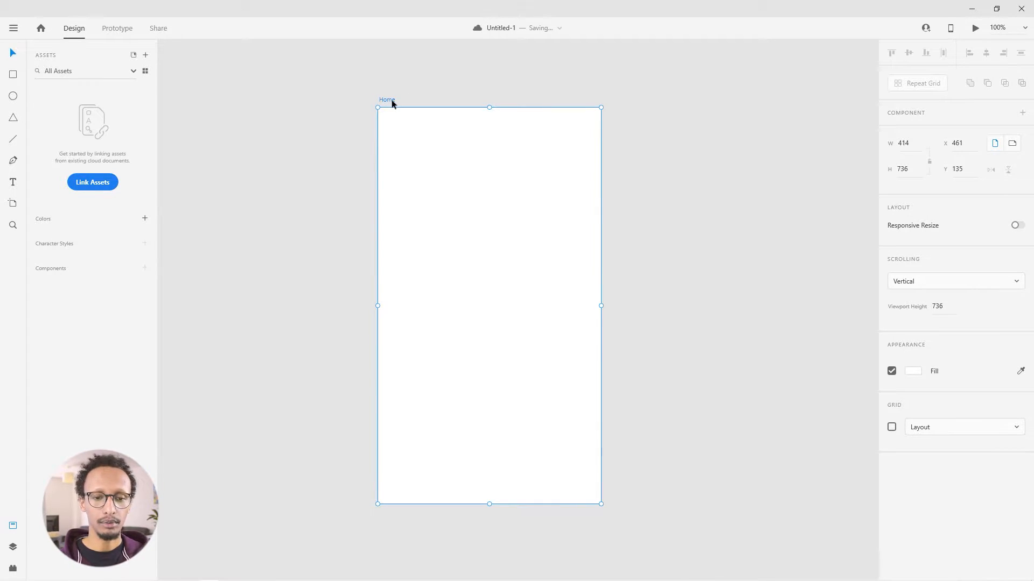
Duplicate the Home artboard to its right and name the copy Listing
{"action": "left_click_drag", "start_coordinate": [383, 98], "coordinate": [669, 108]}
{"action": "left_click_drag", "start_coordinate": [633, 60], "coordinate": [510, 61]}
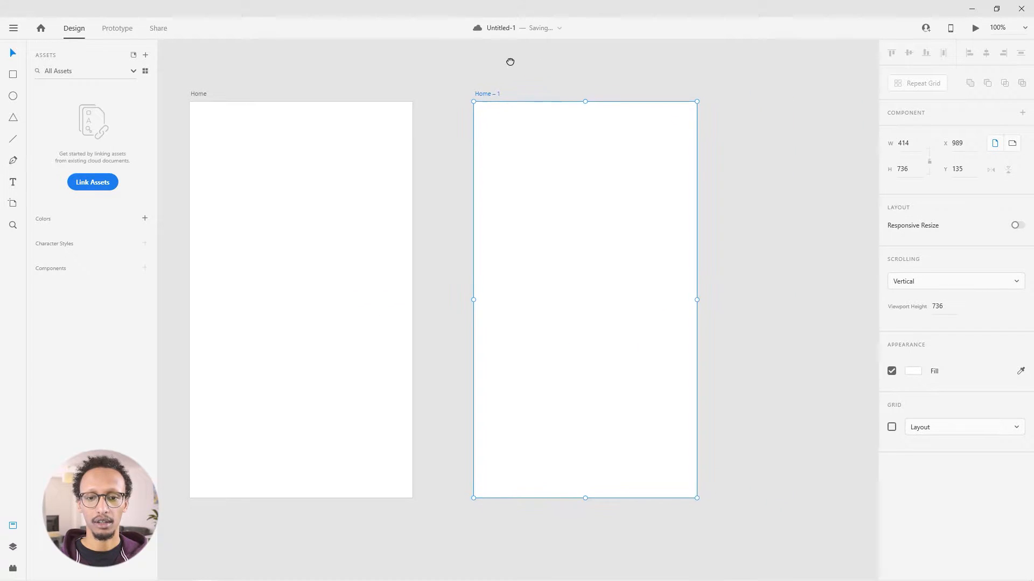
{"action": "double_click", "coordinate": [489, 95]}
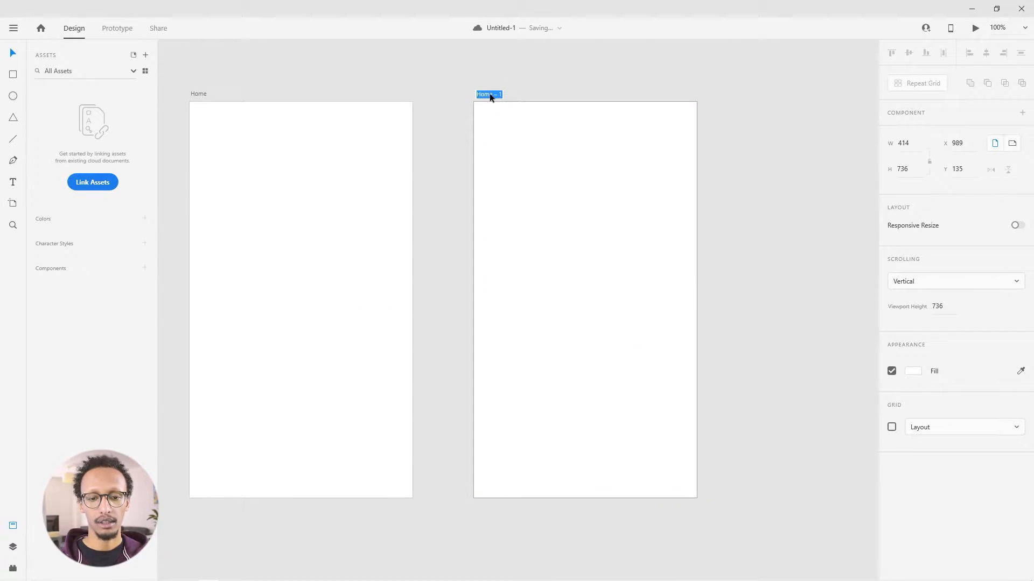
{"action": "key", "text": "Return"}
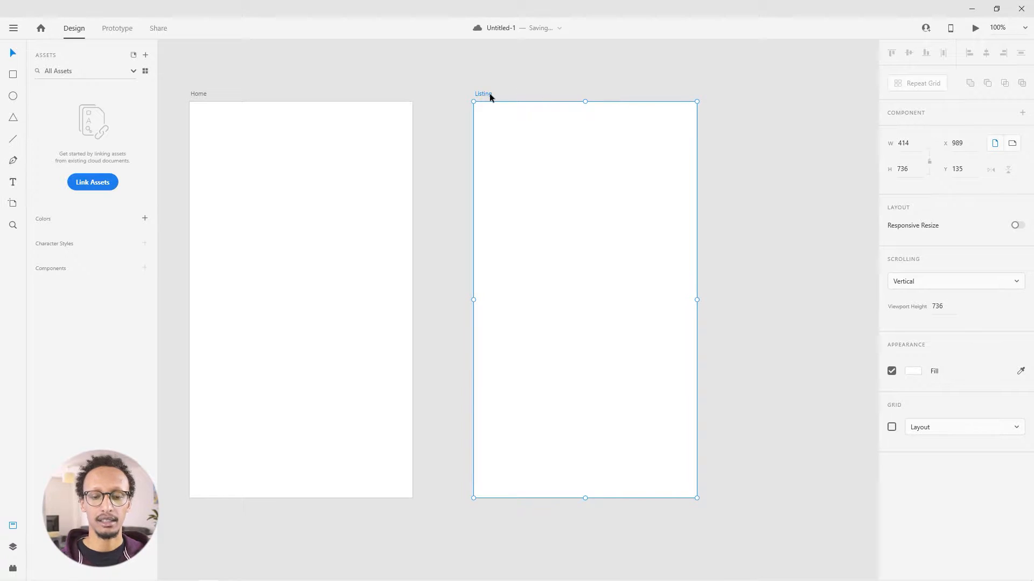
Duplicate the Listing artboard to its right and name the copy Details
{"action": "left_click_drag", "start_coordinate": [481, 96], "coordinate": [771, 92]}
{"action": "double_click", "coordinate": [771, 92]}
{"action": "type", "text": "Details"}
{"action": "key", "text": "Return"}
{"action": "left_click", "coordinate": [734, 89]}
{"action": "left_click_drag", "start_coordinate": [734, 85], "coordinate": [617, 116]}
{"action": "scroll", "coordinate": [686, 97], "scroll_direction": "down", "scroll_amount": 1}
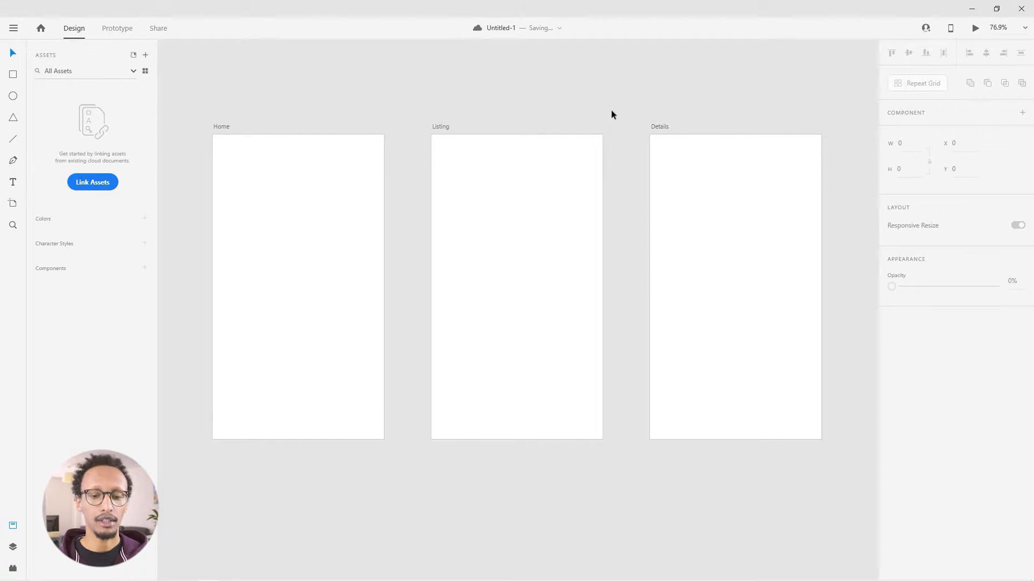
Place the nike_PNG11.png logo from the Fashion Store folder onto the Home artboard
{"action": "scroll", "coordinate": [178, 234], "scroll_direction": "up", "scroll_amount": 3}
{"action": "left_click_drag", "start_coordinate": [198, 244], "coordinate": [262, 227]}
{"action": "scroll", "coordinate": [239, 224], "scroll_direction": "down", "scroll_amount": 2}
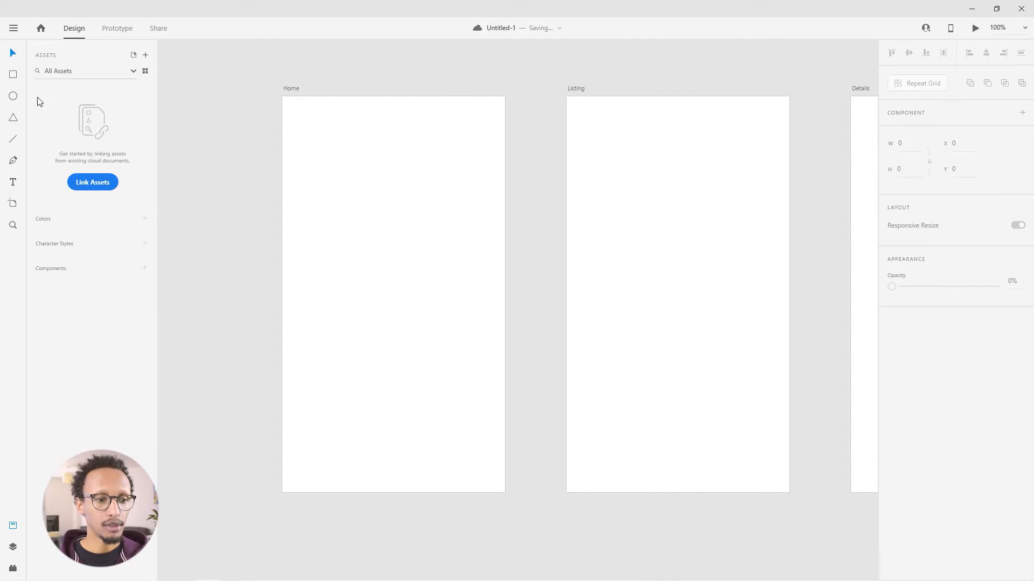
{"action": "left_click_drag", "start_coordinate": [1033, 132], "coordinate": [683, 99]}
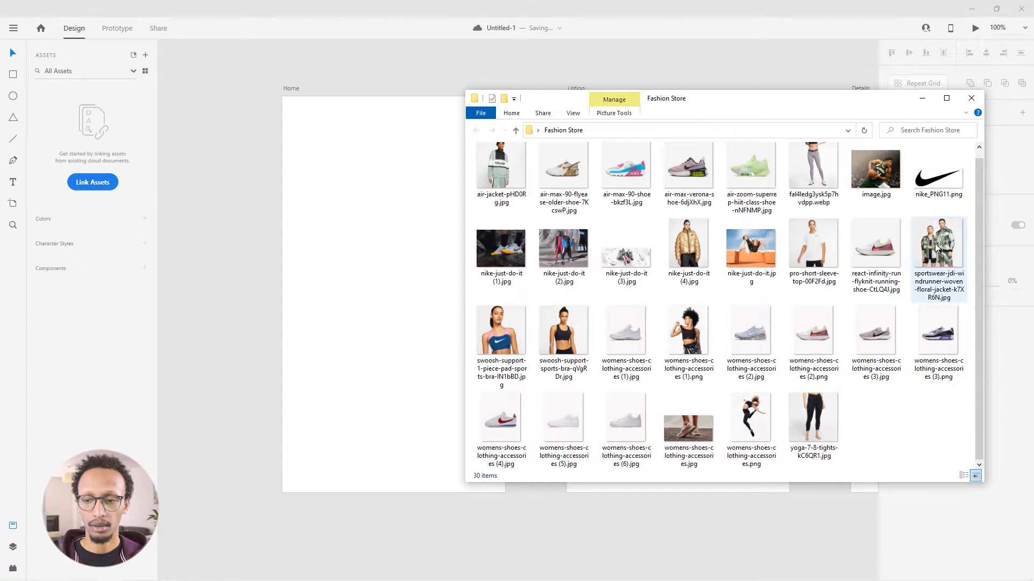
{"action": "left_click_drag", "start_coordinate": [938, 171], "coordinate": [380, 197]}
{"action": "left_click_drag", "start_coordinate": [722, 117], "coordinate": [1033, 117]}
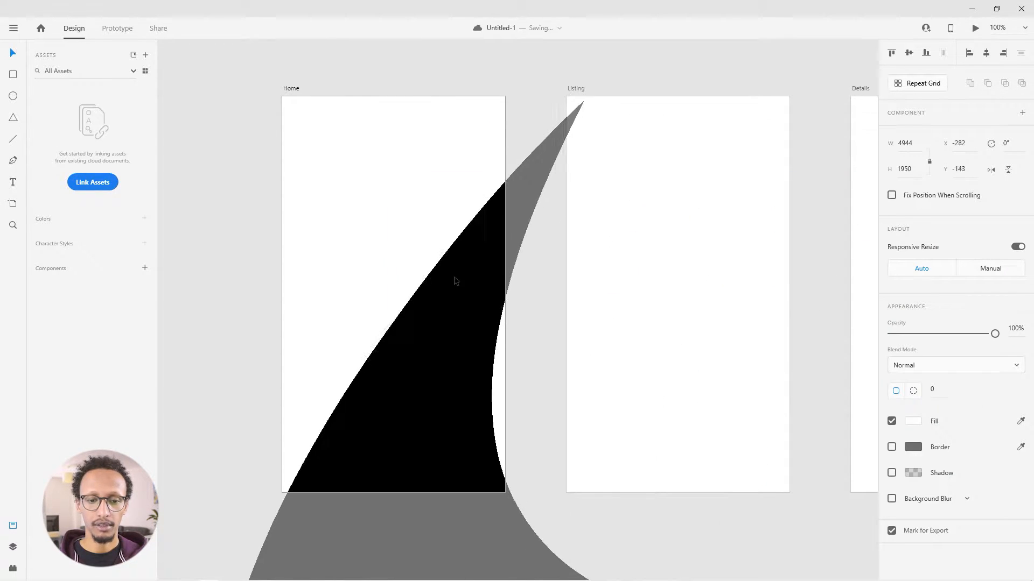
Scale the oversized Nike logo down to about 95 × 38 within the upper part of the Home artboard
{"action": "scroll", "coordinate": [331, 162], "scroll_direction": "down", "scroll_amount": 10}
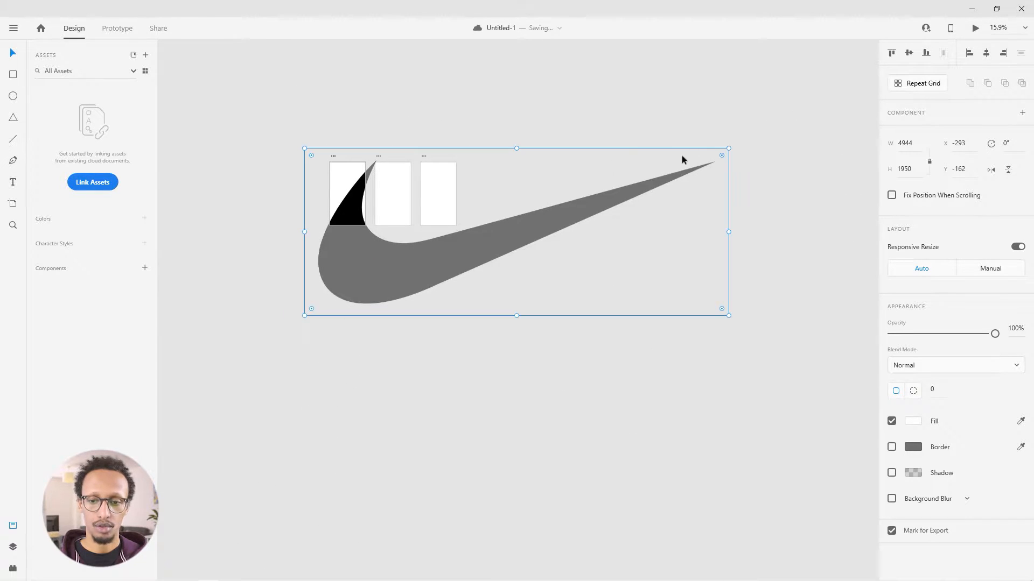
{"action": "left_click_drag", "start_coordinate": [728, 149], "coordinate": [346, 171]}
{"action": "scroll", "coordinate": [345, 167], "scroll_direction": "up", "scroll_amount": 5}
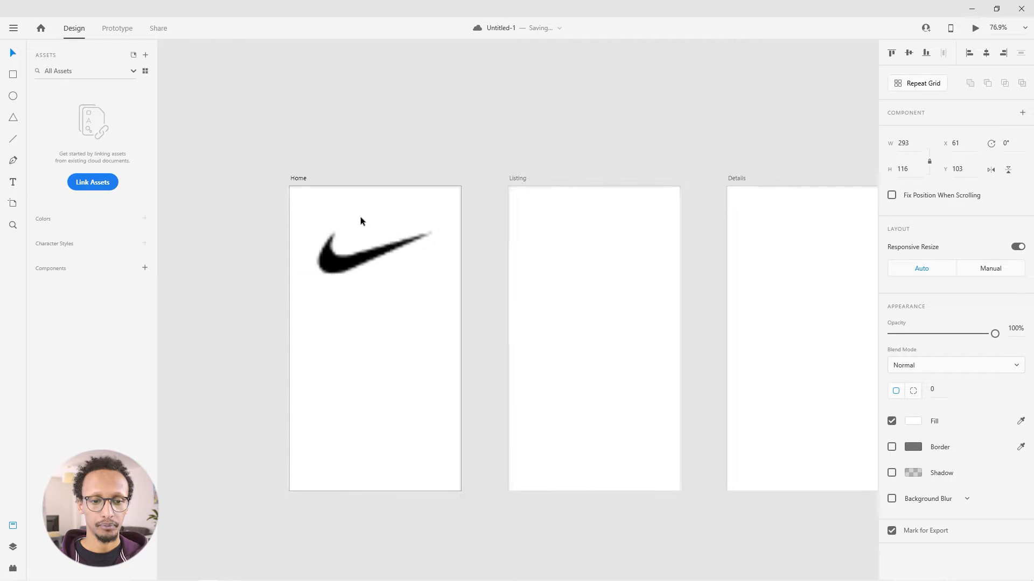
{"action": "left_click_drag", "start_coordinate": [436, 229], "coordinate": [395, 244]}
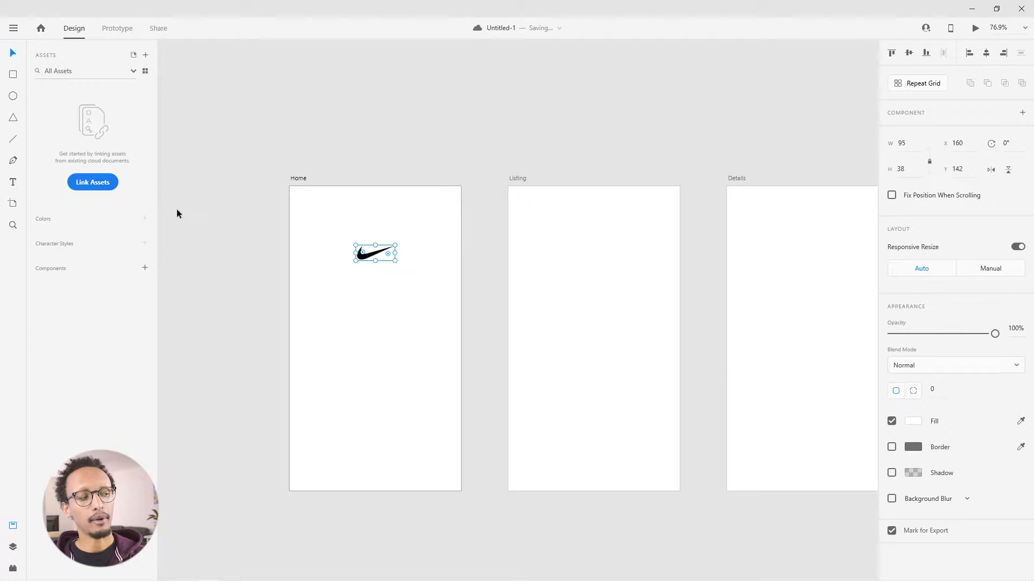
Move the Nike logo to the top centre of the Home artboard and size it to about 99 × 39
{"action": "left_click_drag", "start_coordinate": [371, 255], "coordinate": [330, 218]}
{"action": "scroll", "coordinate": [324, 212], "scroll_direction": "up", "scroll_amount": 1}
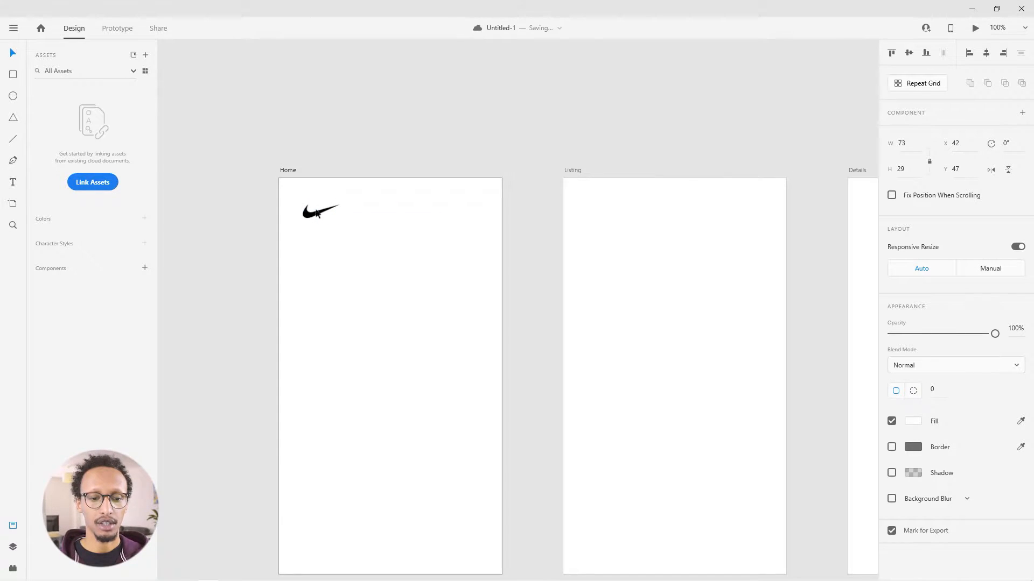
{"action": "left_click_drag", "start_coordinate": [314, 217], "coordinate": [383, 209]}
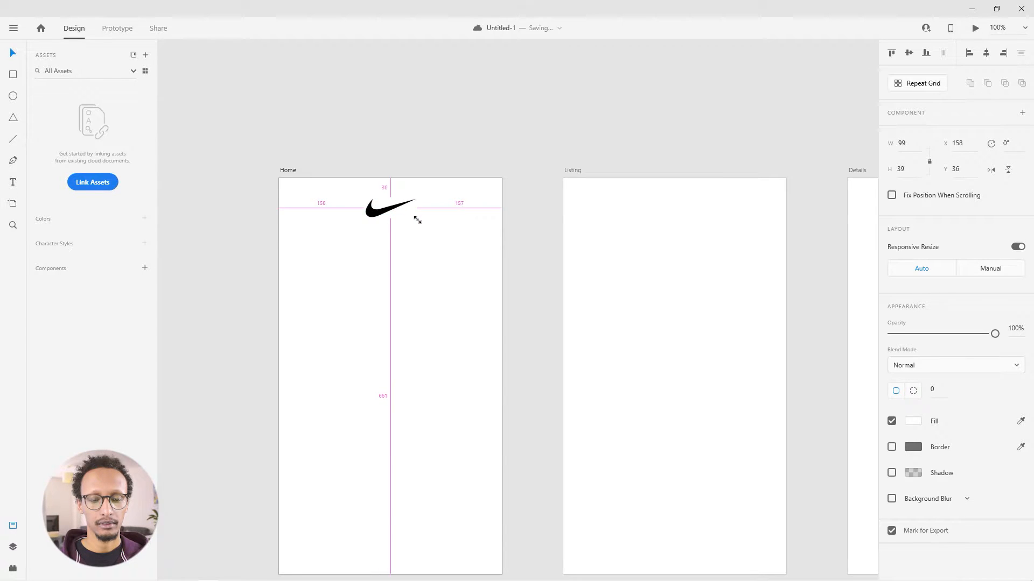
{"action": "left_click", "coordinate": [406, 253]}
{"action": "scroll", "coordinate": [332, 228], "scroll_direction": "up", "scroll_amount": 1}
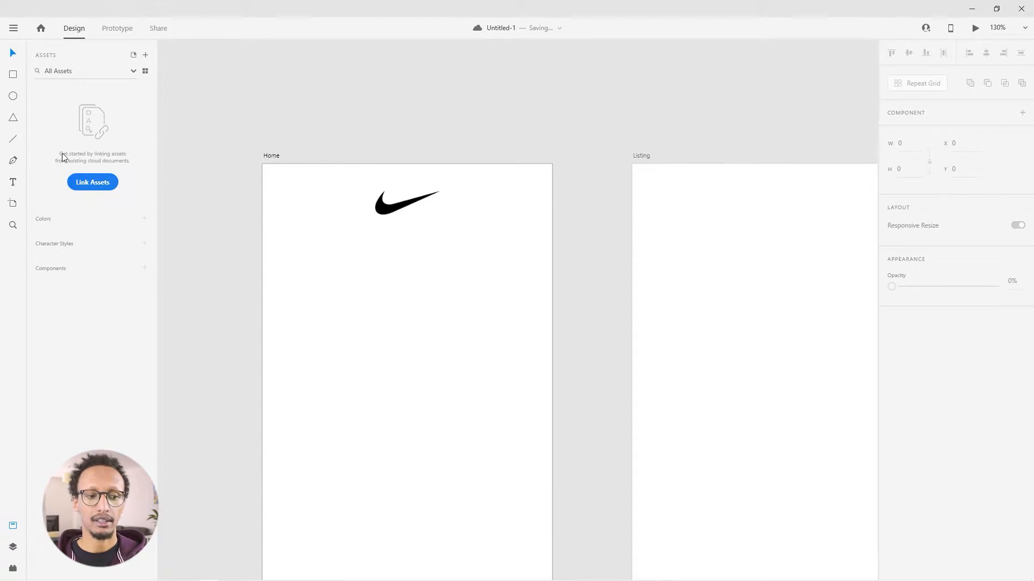
Insert the Ionic md-menu icon with the Icons 4 Design plugin and place it left of the logo at about X 25, Y 47
{"action": "left_click", "coordinate": [13, 569]}
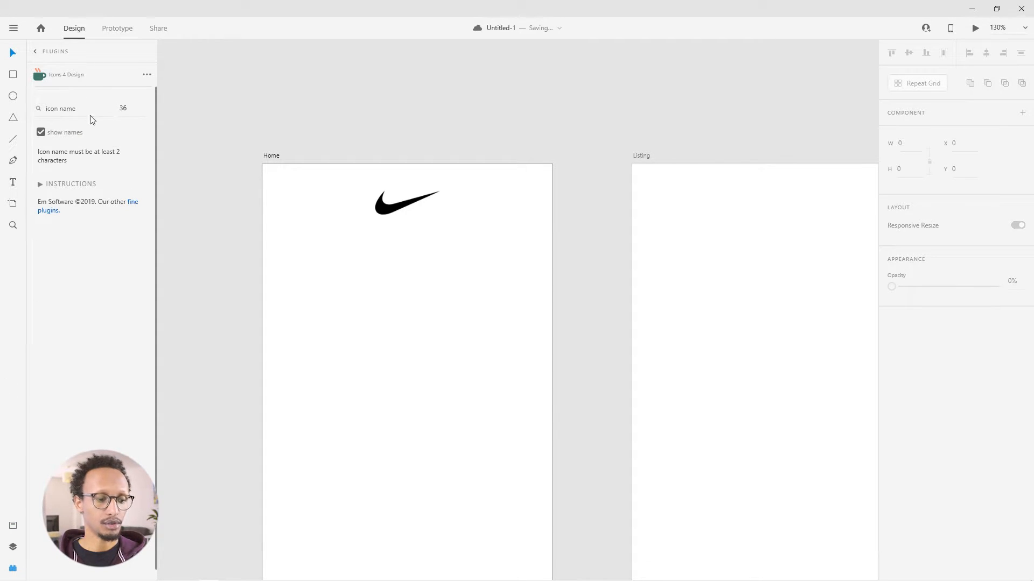
{"action": "left_click", "coordinate": [47, 50]}
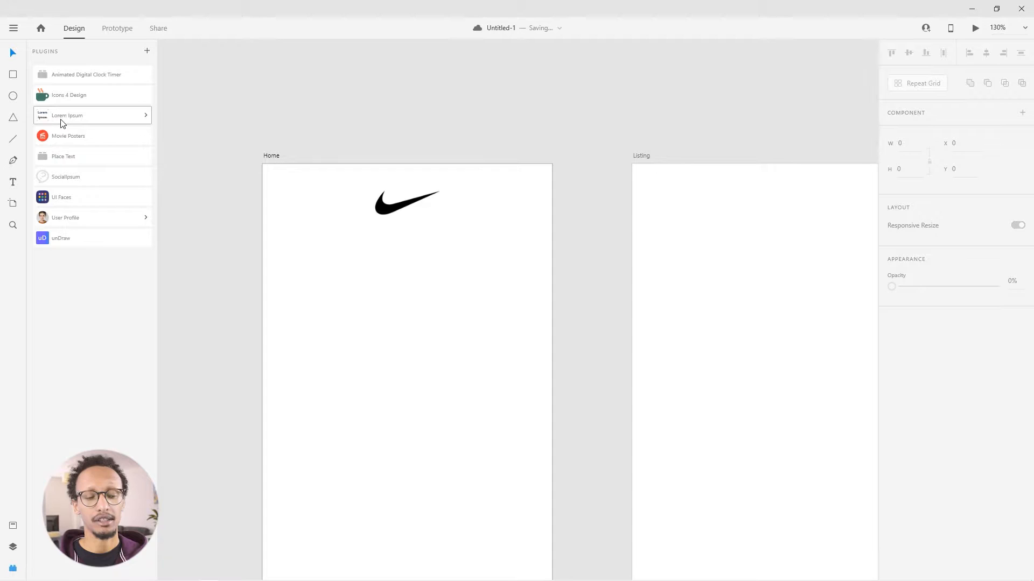
{"action": "left_click", "coordinate": [107, 100]}
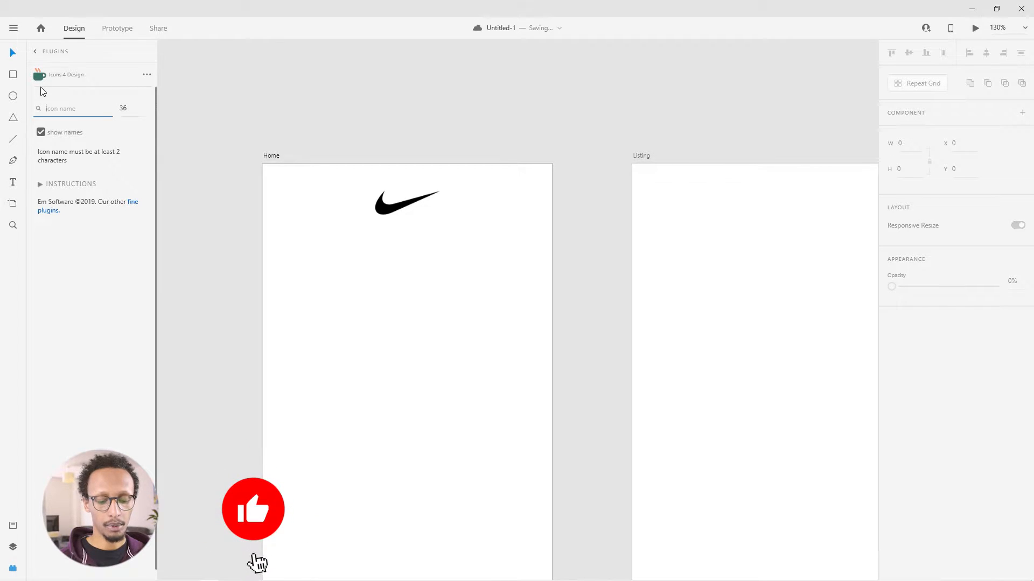
{"action": "type", "text": "menu"}
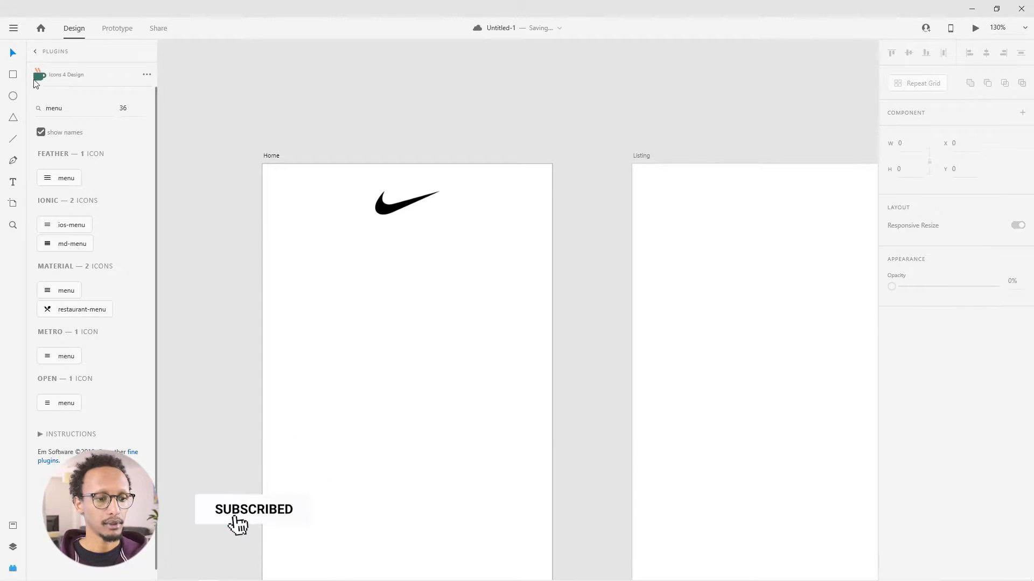
{"action": "left_click", "coordinate": [70, 245]}
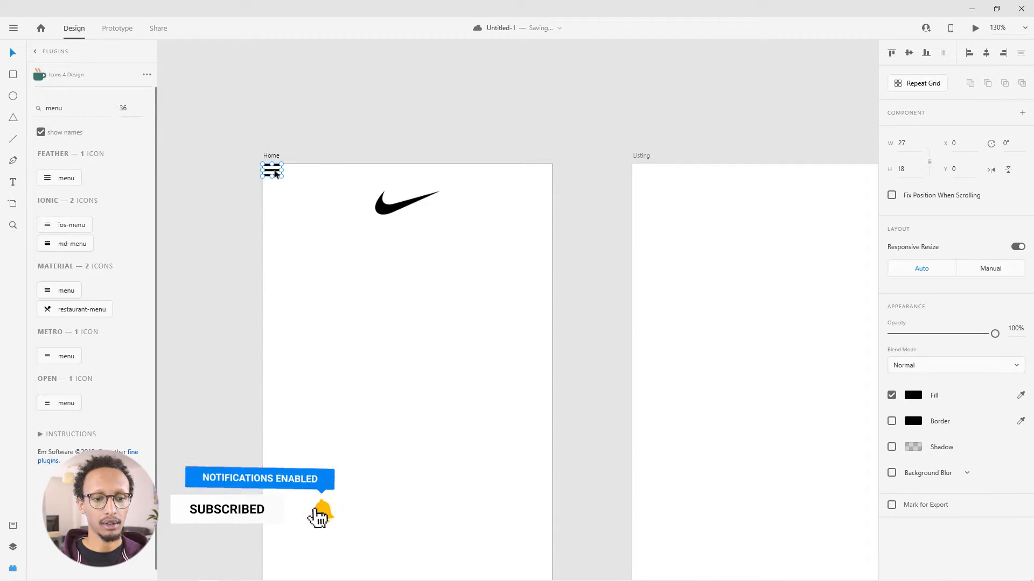
{"action": "left_click_drag", "start_coordinate": [275, 171], "coordinate": [292, 204]}
{"action": "key", "text": "alt"}
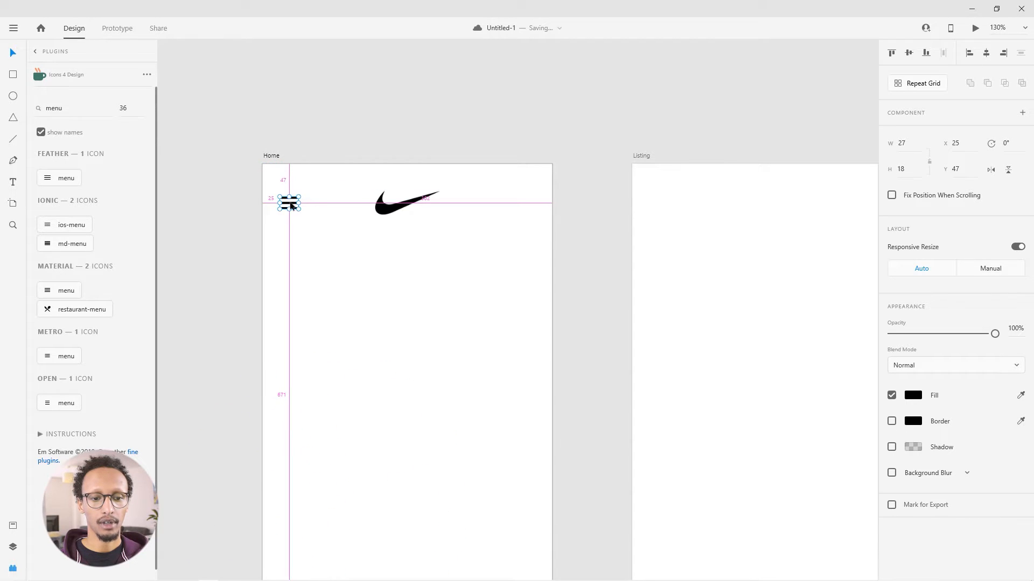
Search the icon plugin for "settings" and insert the Feather settings icon on the Home artboard
{"action": "left_click", "coordinate": [54, 112]}
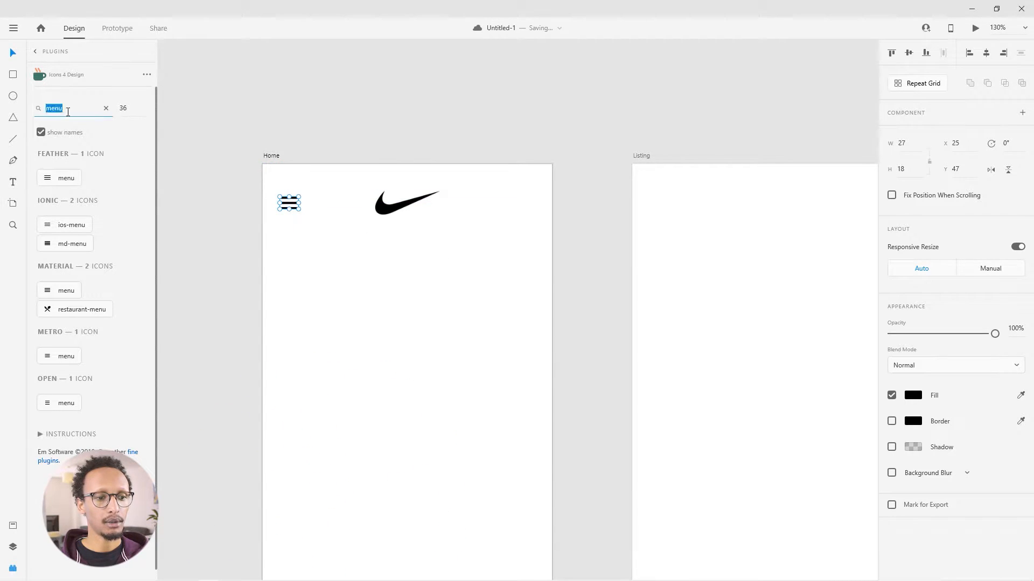
{"action": "key", "text": "ctrl+a"}
{"action": "type", "text": "settings"}
{"action": "key", "text": "Return"}
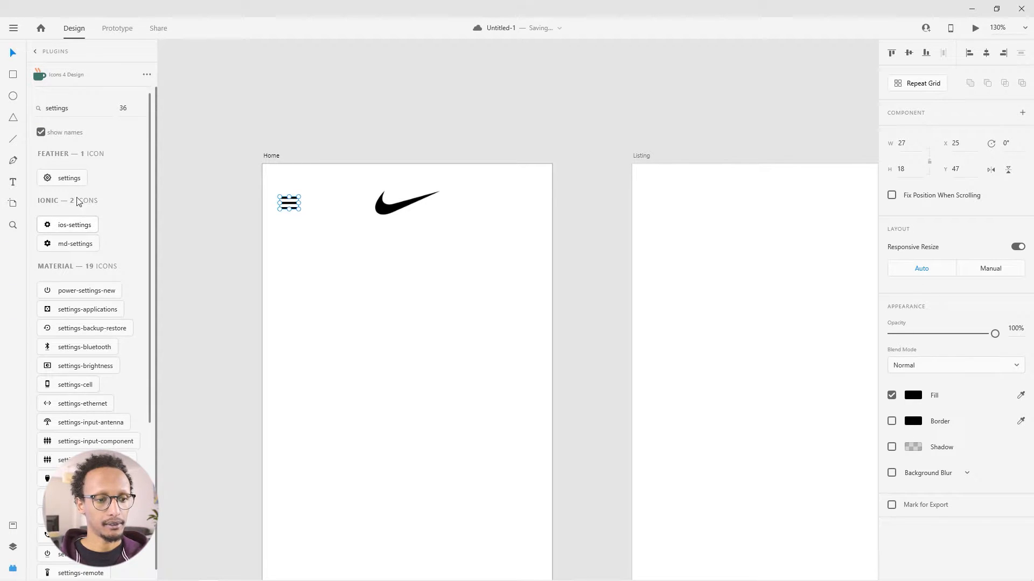
{"action": "left_click", "coordinate": [66, 180]}
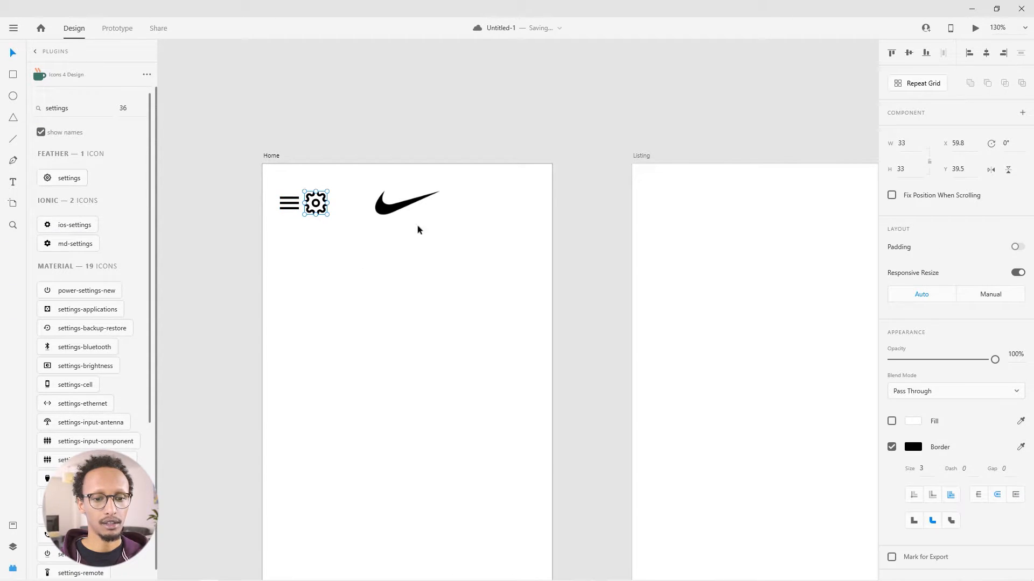
Move the settings icon to the right side of the header, shrink it to about 25 × 25 and thin its border
{"action": "left_click_drag", "start_coordinate": [307, 204], "coordinate": [529, 195]}
{"action": "key", "text": "ctrl+z"}
{"action": "key", "text": "ctrl+z"}
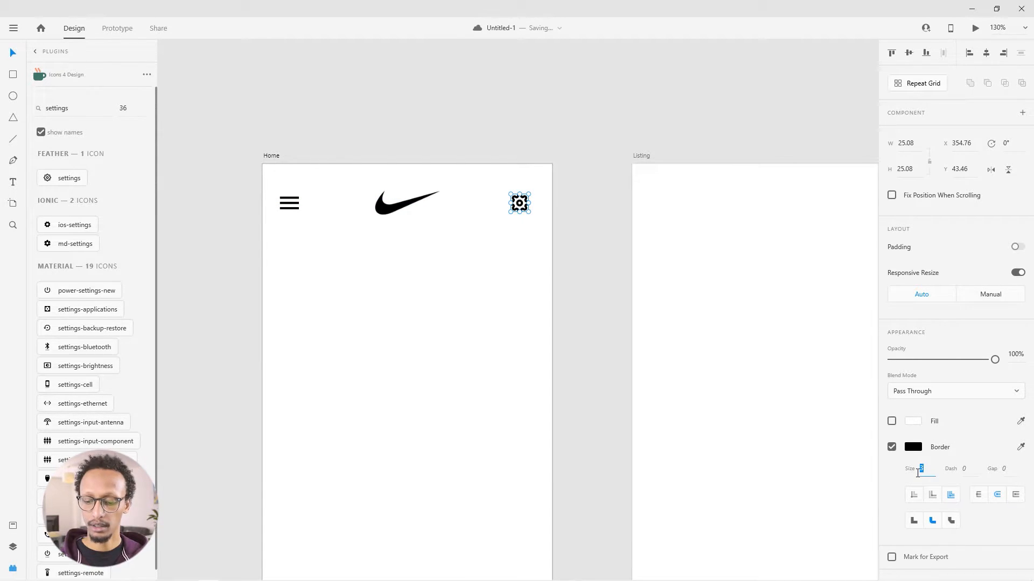
{"action": "key", "text": "Escape"}
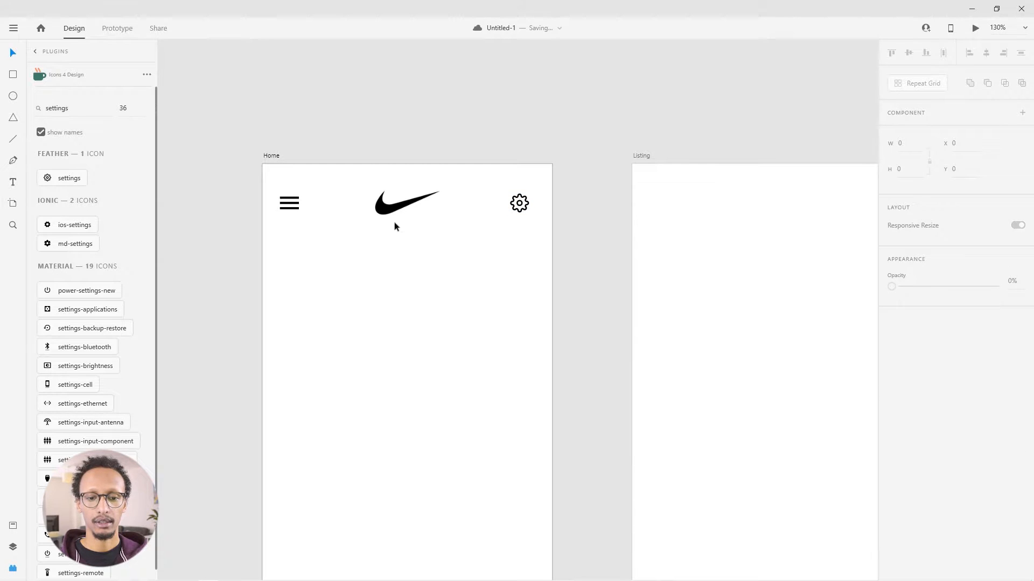
Align the menu icon, Nike logo and settings icon on a common horizontal centre line
{"action": "left_click_drag", "start_coordinate": [540, 229], "coordinate": [283, 187]}
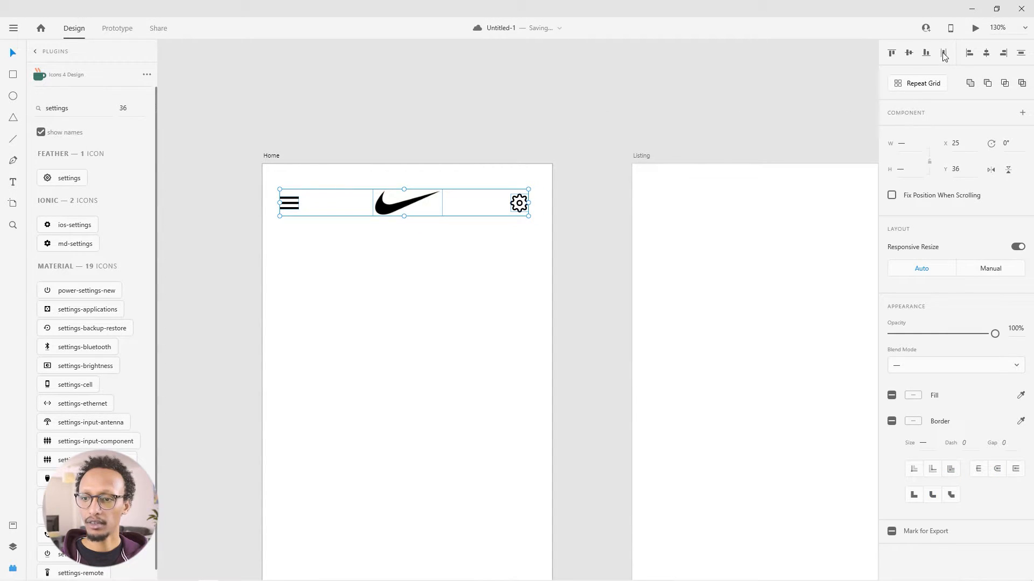
{"action": "left_click", "coordinate": [477, 237]}
{"action": "left_click_drag", "start_coordinate": [533, 231], "coordinate": [297, 208]}
{"action": "left_click", "coordinate": [226, 181]}
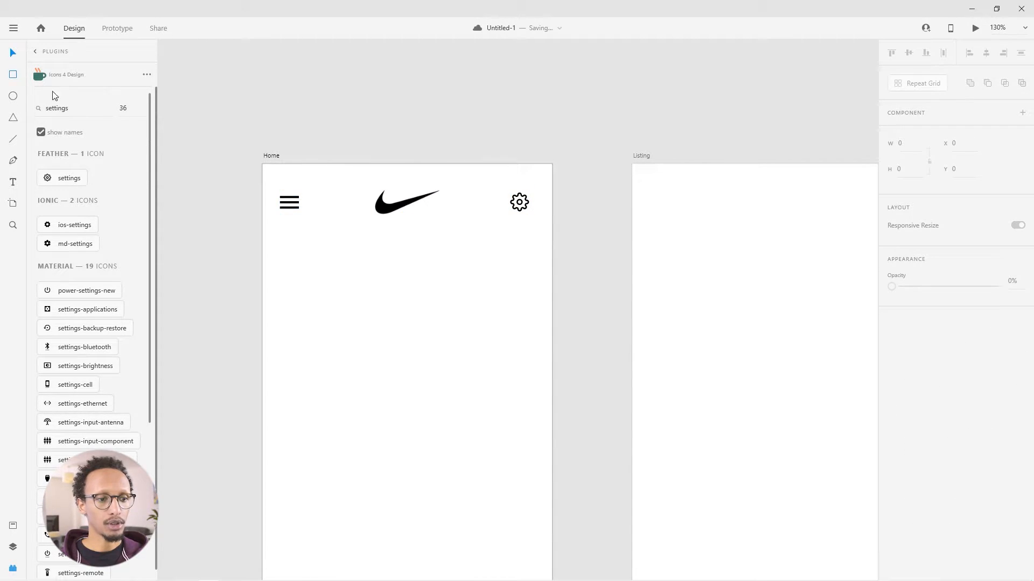
Draw a 414 × 93 header rectangle across the top of the Home artboard and send it behind the logo and icons
{"action": "mouse_move", "coordinate": [263, 165]}
{"action": "left_mouse_down"}
{"action": "mouse_move", "coordinate": [418, 212]}
{"action": "mouse_move", "coordinate": [542, 238]}
{"action": "mouse_move", "coordinate": [552, 229]}
{"action": "left_mouse_up"}
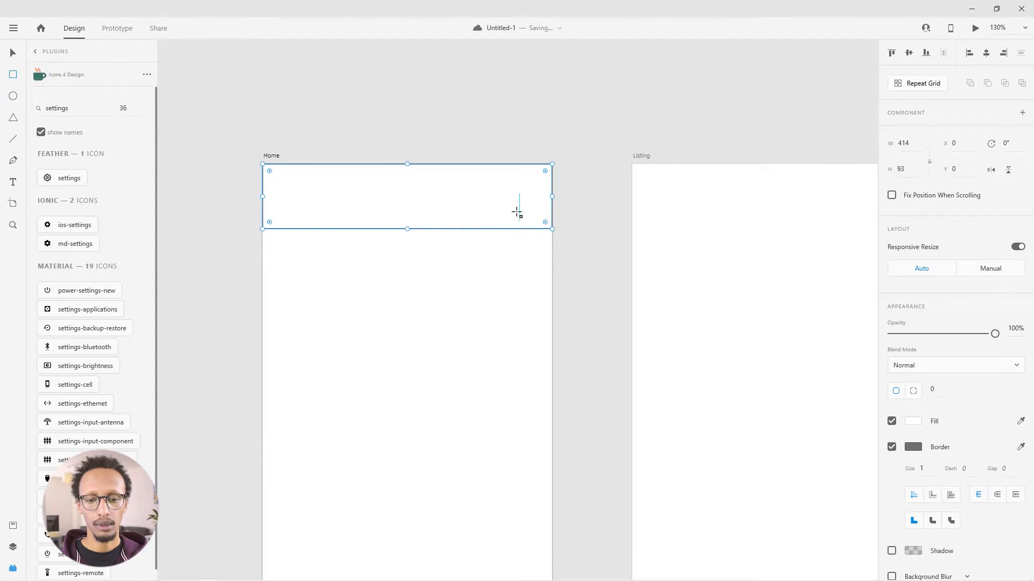
{"action": "right_click", "coordinate": [518, 215]}
{"action": "mouse_move", "coordinate": [625, 499]}
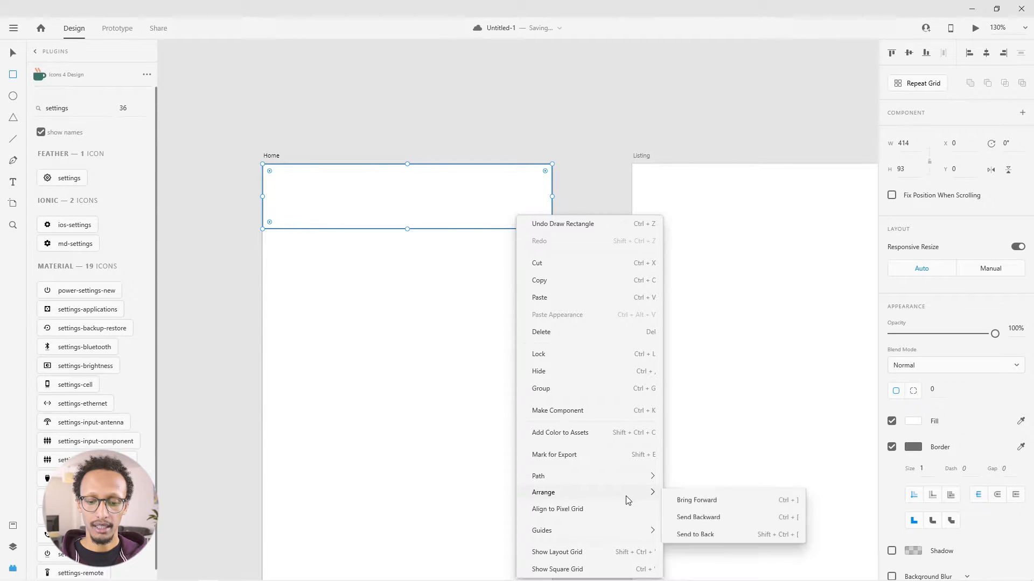
{"action": "left_click", "coordinate": [692, 550]}
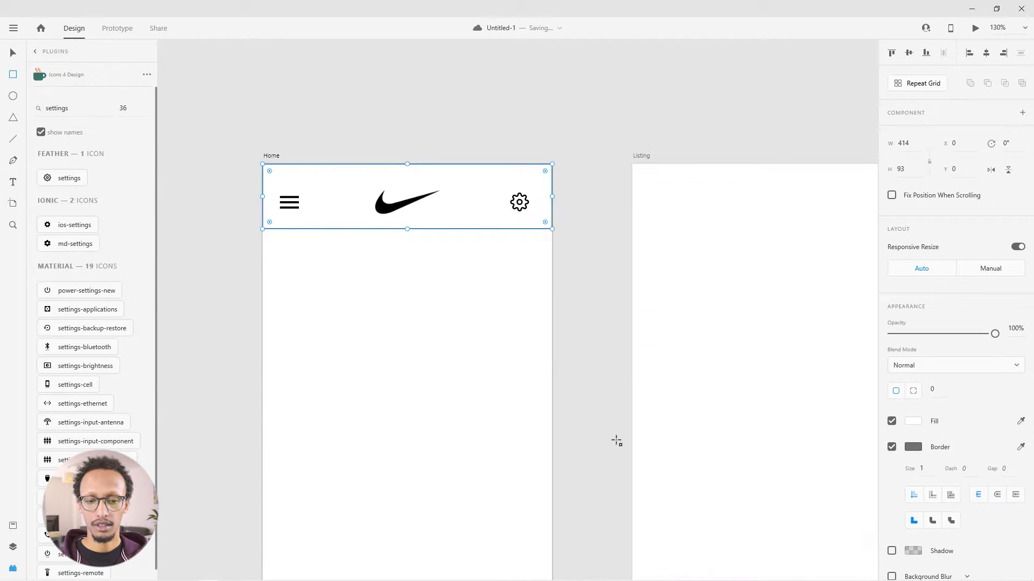
{"action": "left_click", "coordinate": [397, 309]}
{"action": "left_click", "coordinate": [434, 224]}
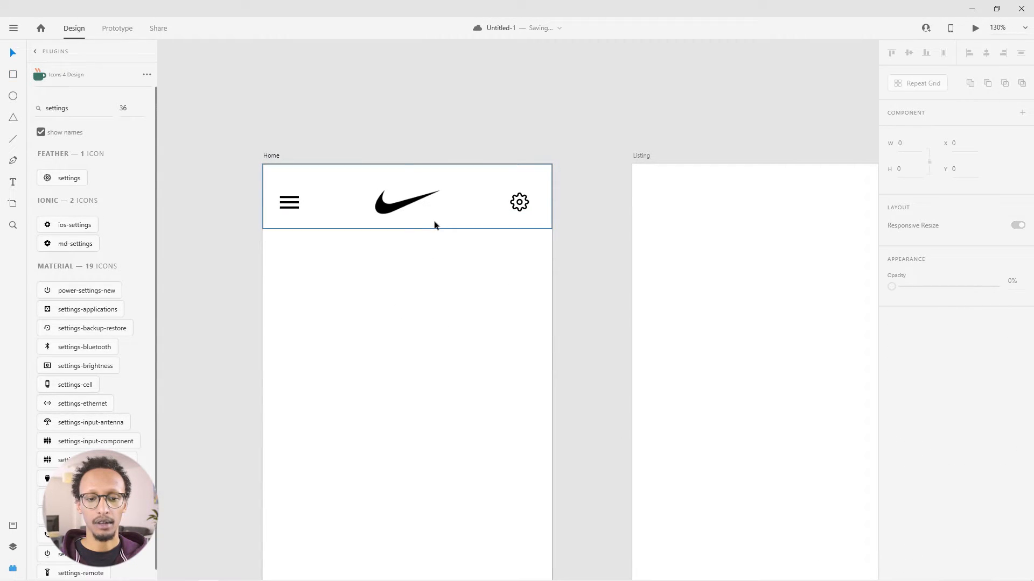
Extend the header rectangle's height to 103 and replace its border with a drop shadow of blur 50
{"action": "left_click_drag", "start_coordinate": [406, 230], "coordinate": [407, 237]}
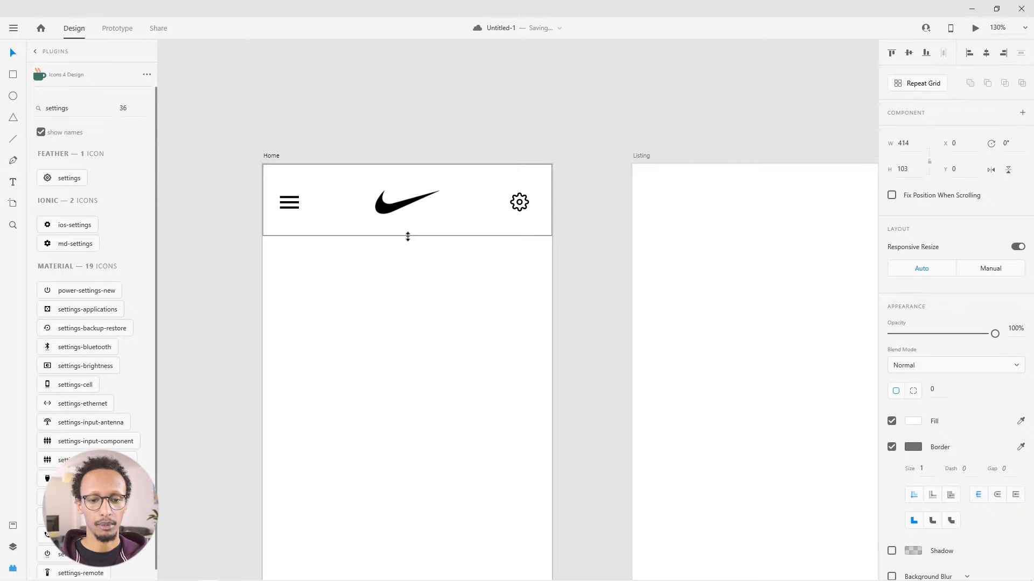
{"action": "left_click", "coordinate": [432, 201]}
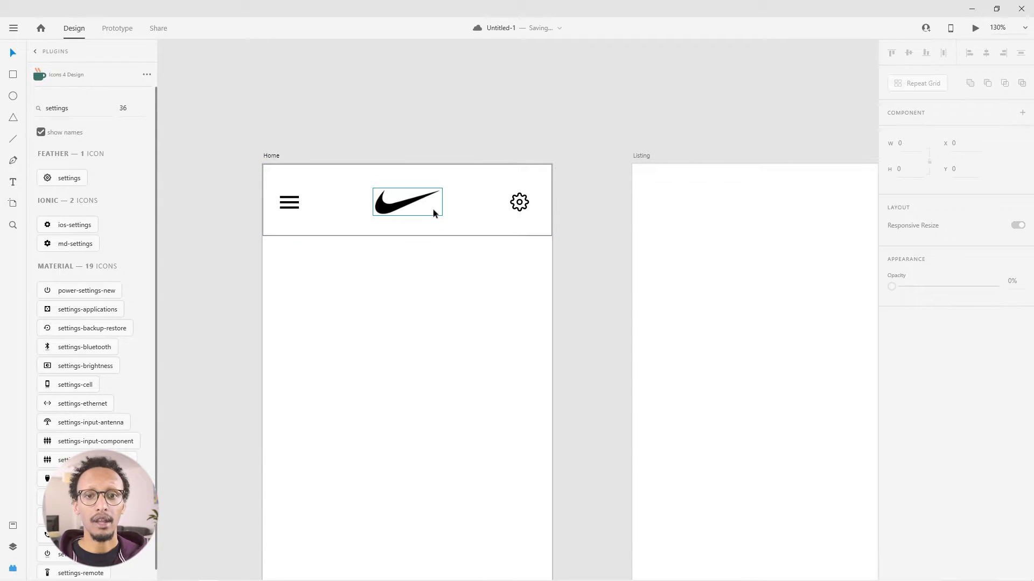
{"action": "left_click", "coordinate": [448, 227]}
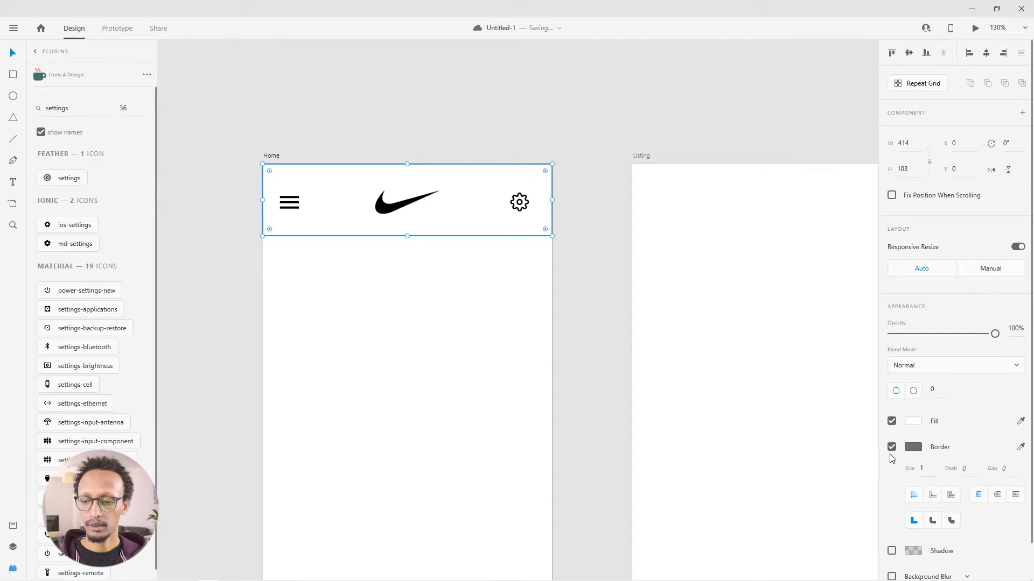
{"action": "left_click", "coordinate": [891, 447]}
{"action": "left_click", "coordinate": [892, 473]}
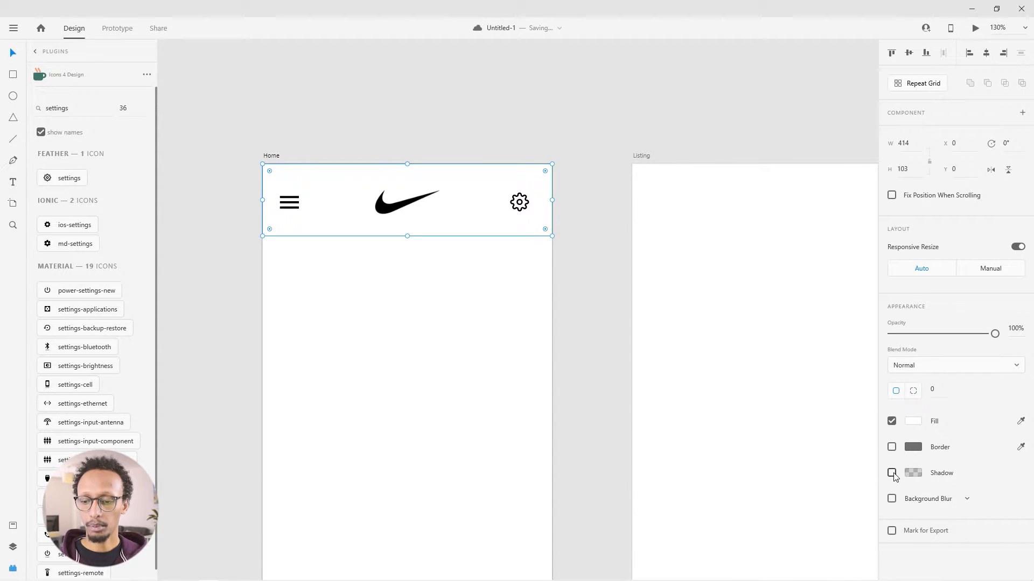
{"action": "left_click", "coordinate": [1012, 494]}
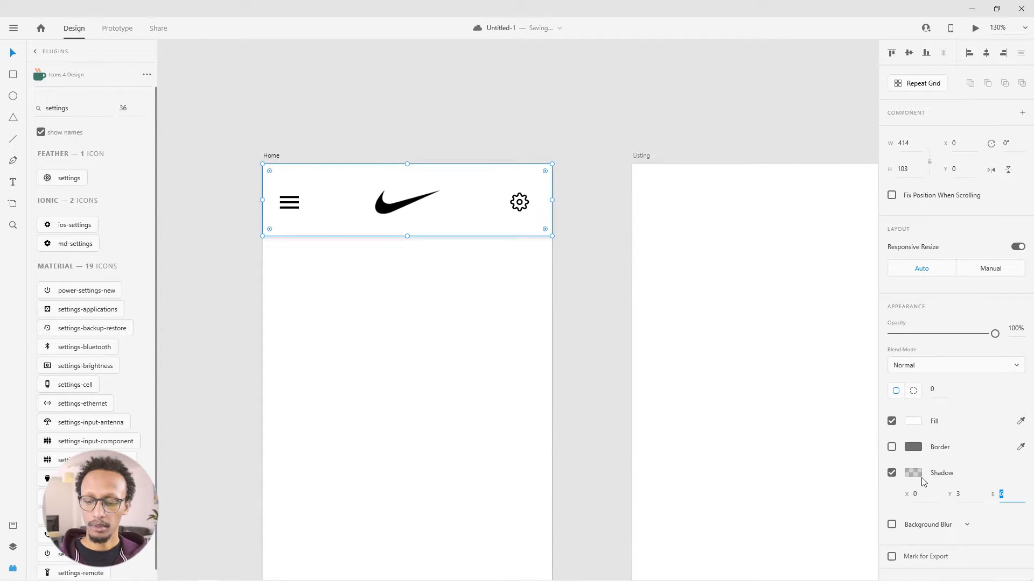
{"action": "type", "text": "36"}
{"action": "key", "text": "Return"}
{"action": "left_click", "coordinate": [331, 412]}
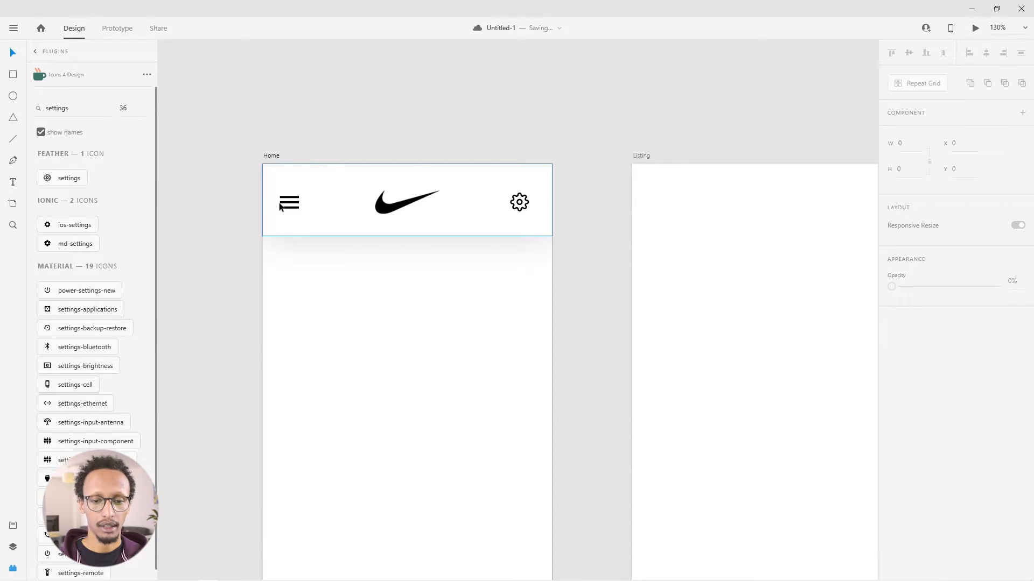
Shift the header's menu icon slightly right to X 30, keeping it at Y 46
{"action": "left_click", "coordinate": [281, 208]}
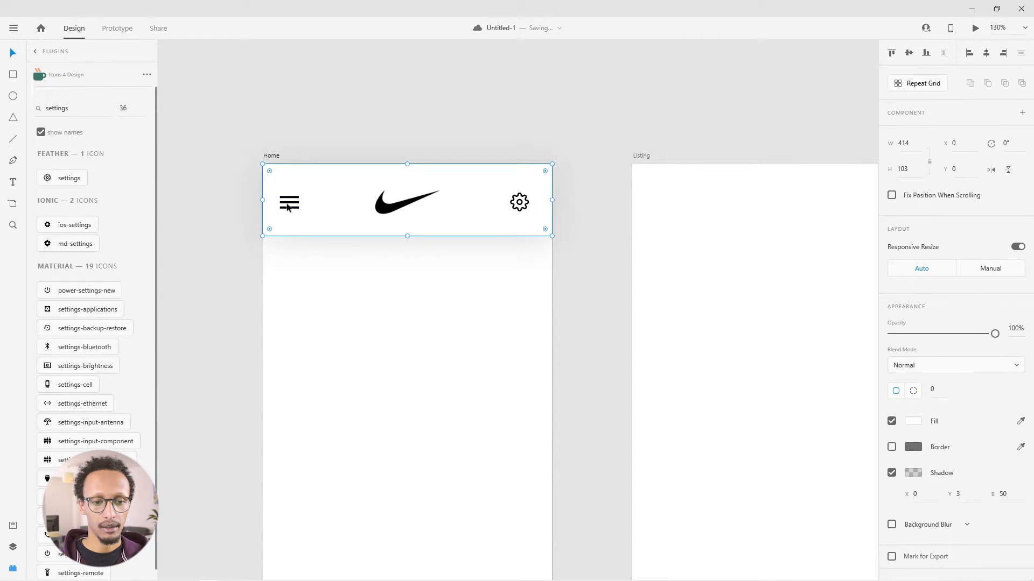
{"action": "double_click", "coordinate": [290, 206]}
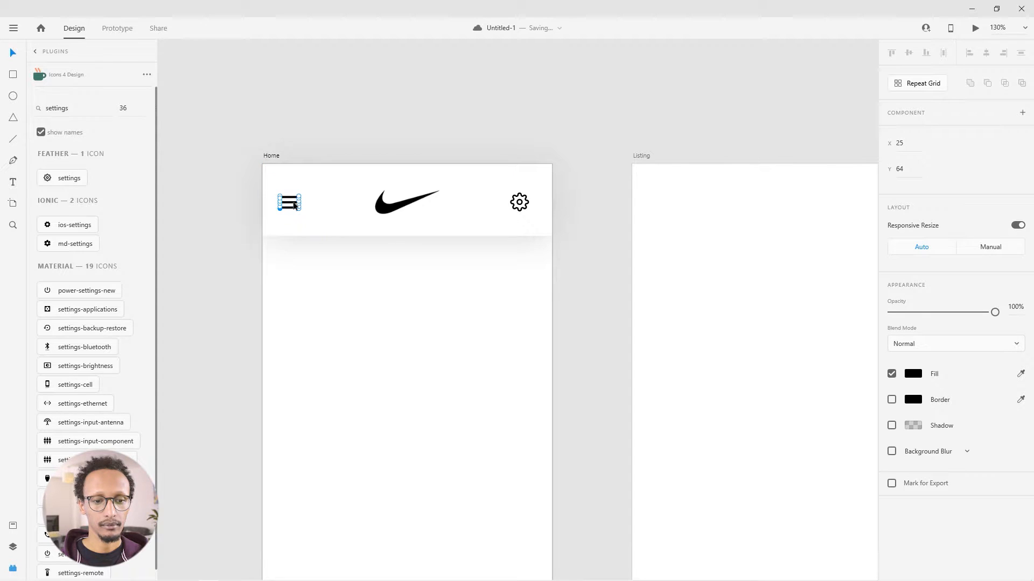
{"action": "left_click", "coordinate": [297, 272]}
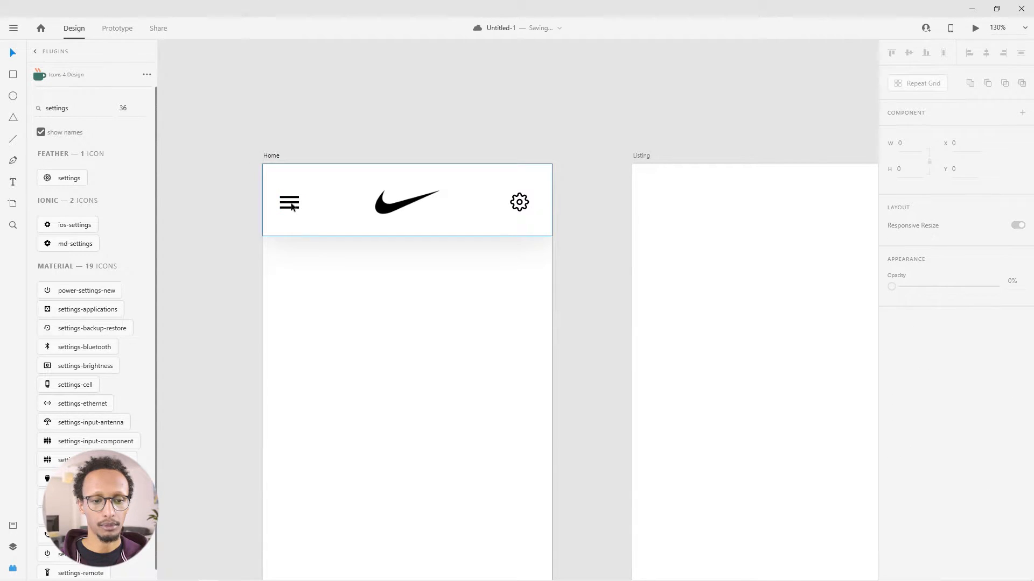
{"action": "left_click", "coordinate": [291, 207]}
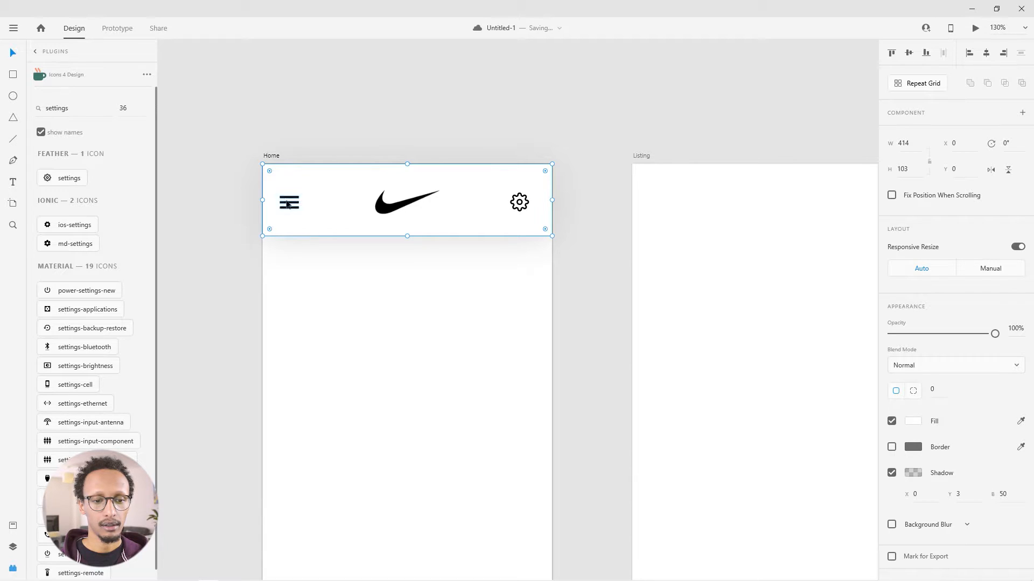
{"action": "double_click", "coordinate": [289, 203]}
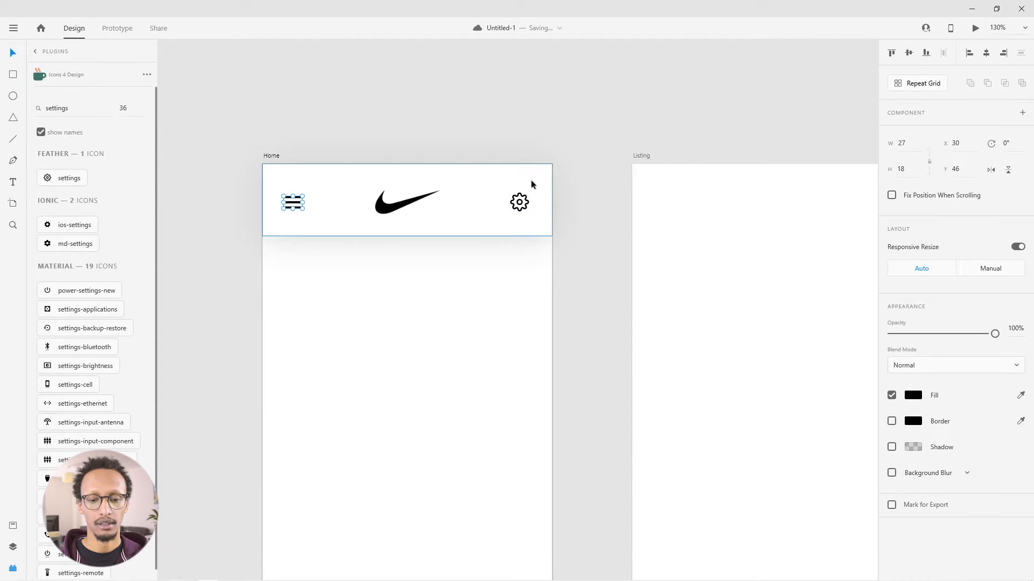
{"action": "left_click", "coordinate": [381, 281]}
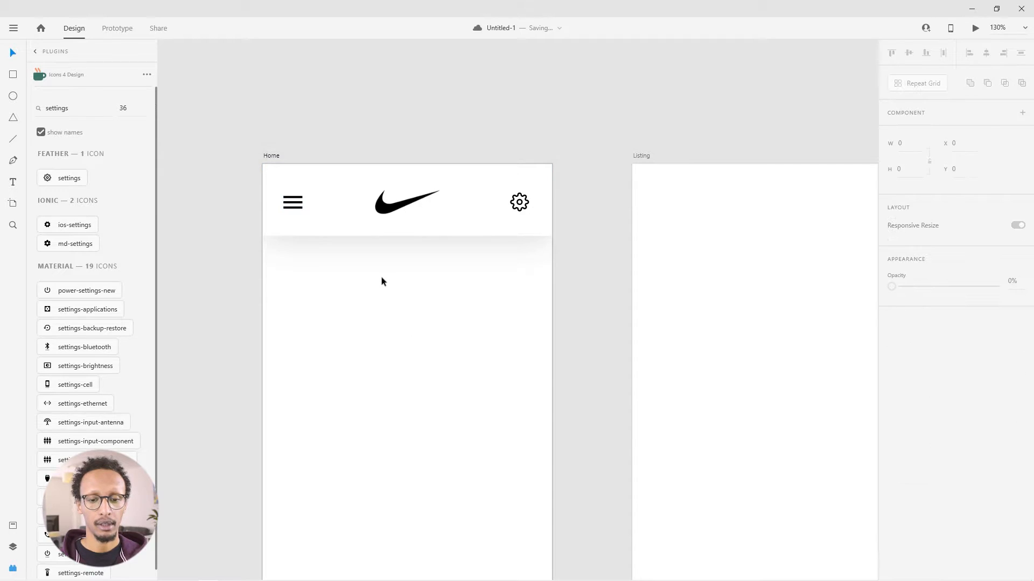
Show a four-column layout grid on the Home artboard and set its side margins to 20
{"action": "left_click", "coordinate": [271, 156]}
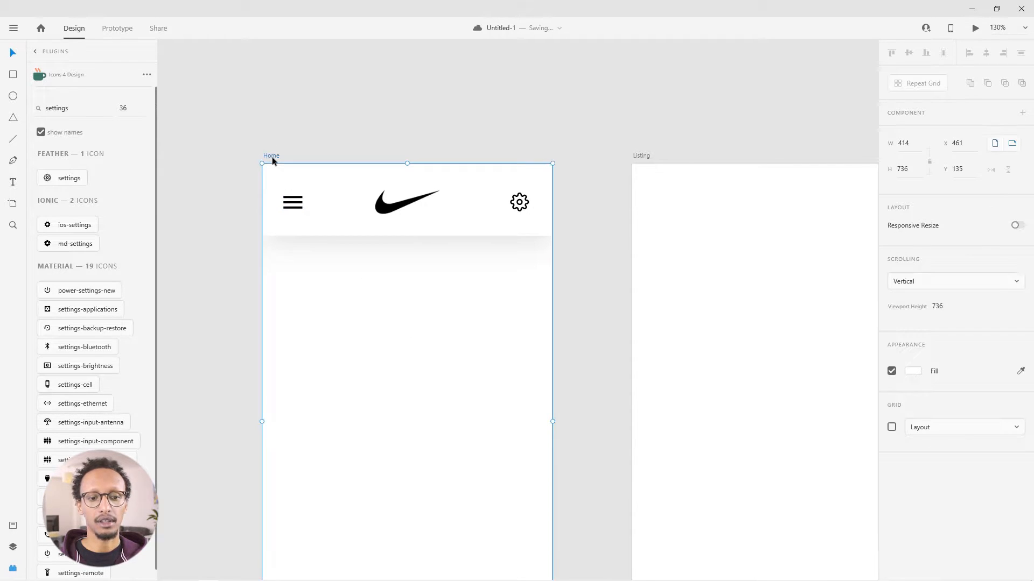
{"action": "left_click", "coordinate": [891, 428]}
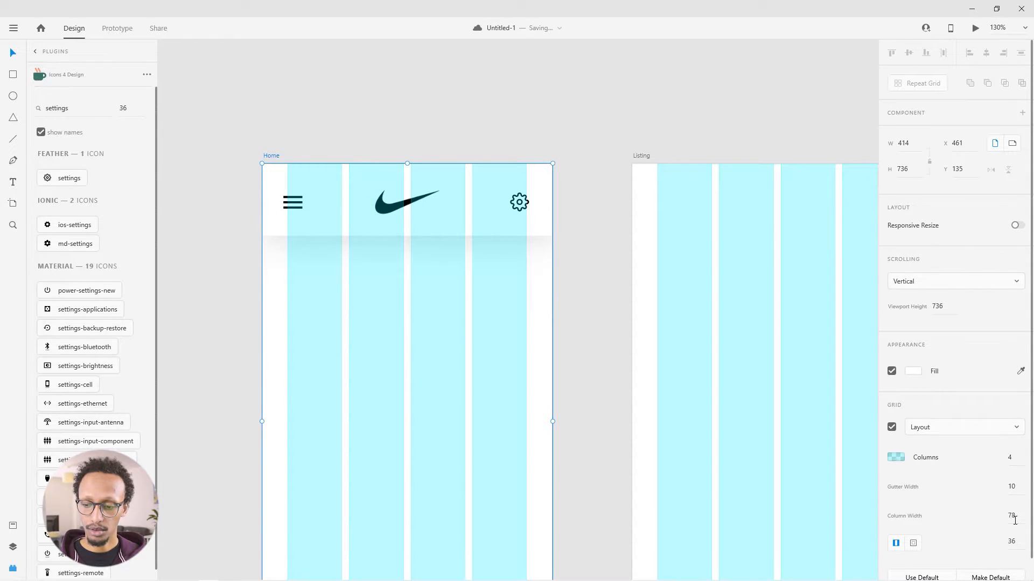
{"action": "left_click", "coordinate": [1015, 486]}
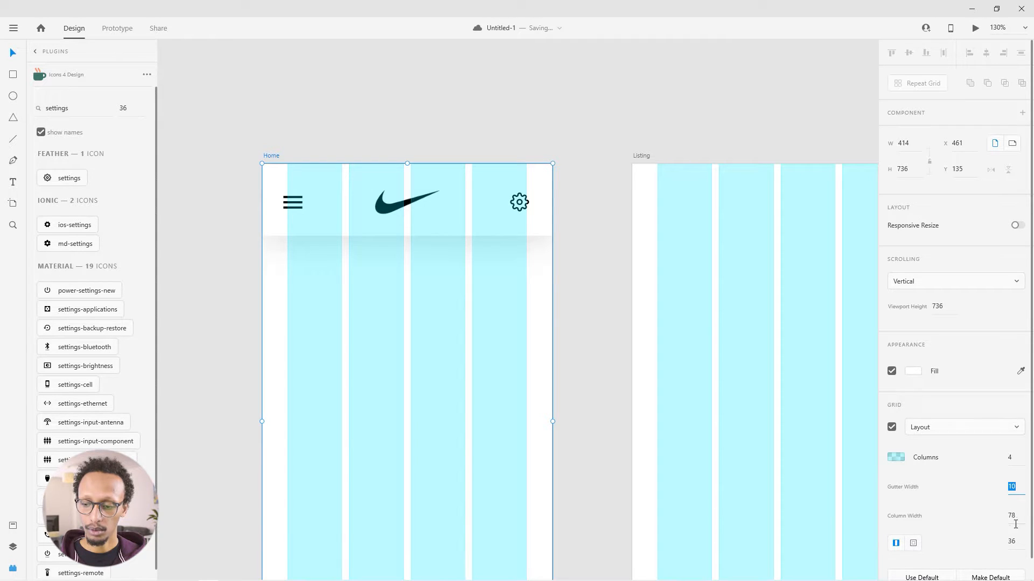
{"action": "mouse_move", "coordinate": [1017, 543]}
{"action": "left_mouse_down"}
{"action": "mouse_move", "coordinate": [1018, 489]}
{"action": "mouse_move", "coordinate": [1017, 579]}
{"action": "mouse_move", "coordinate": [1021, 532]}
{"action": "left_mouse_up"}
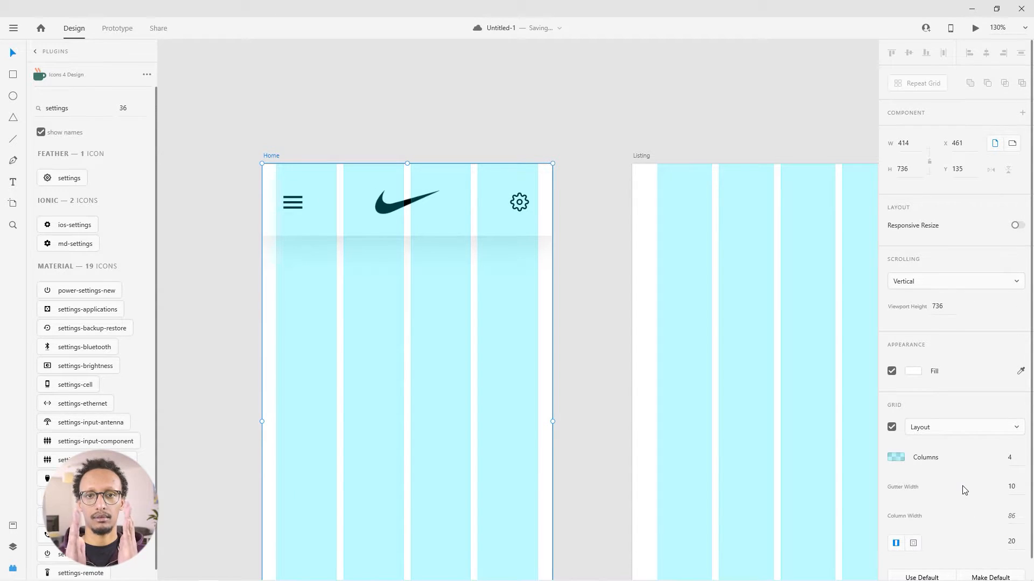
Align the menu and settings icons with the outer edges of the grid columns and hide the layout grid
{"action": "double_click", "coordinate": [291, 205]}
{"action": "left_click_drag", "start_coordinate": [521, 206], "coordinate": [531, 206]}
{"action": "left_click", "coordinate": [537, 129]}
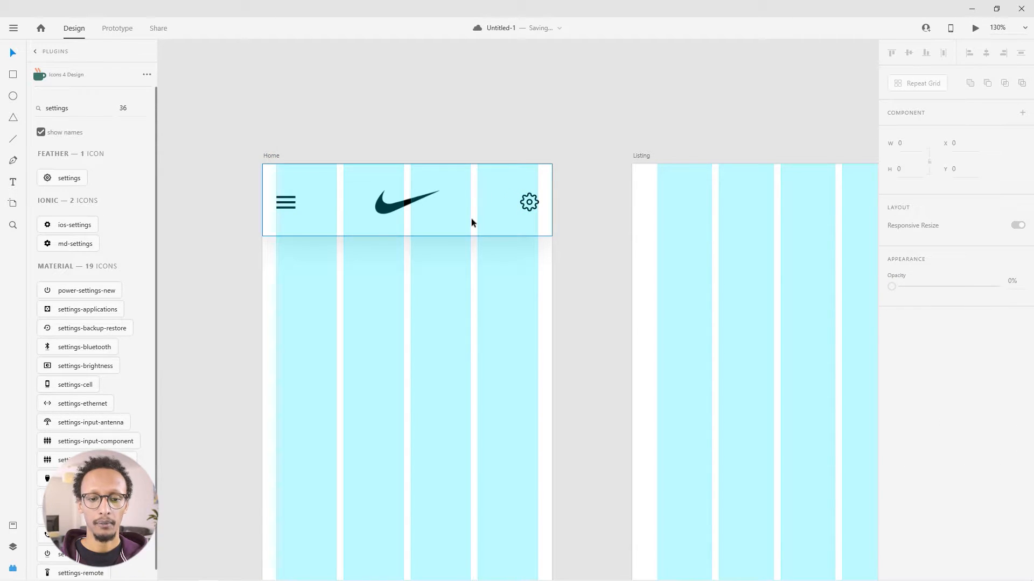
{"action": "left_click", "coordinate": [270, 155]}
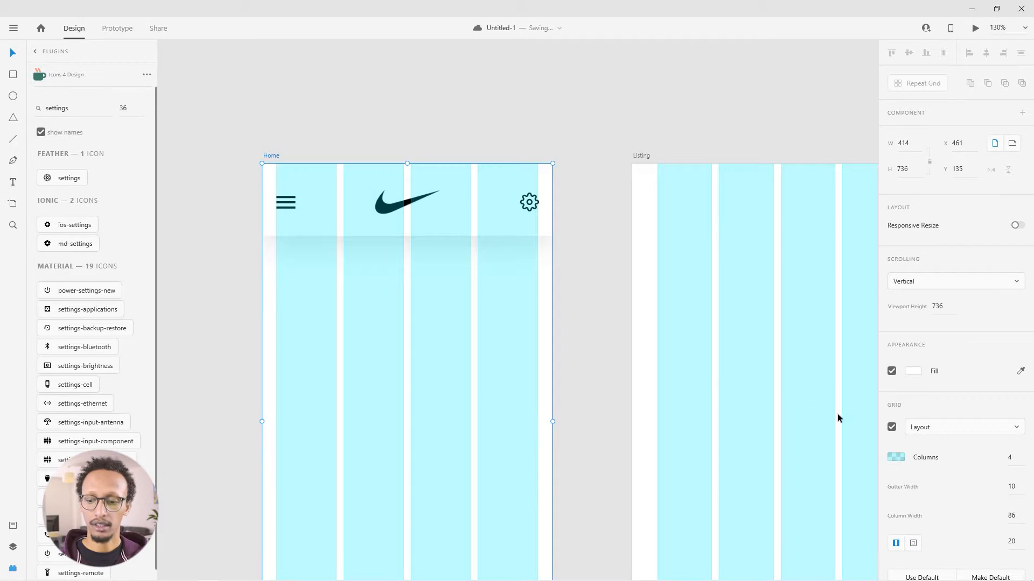
{"action": "left_click", "coordinate": [891, 428]}
{"action": "left_click", "coordinate": [435, 364]}
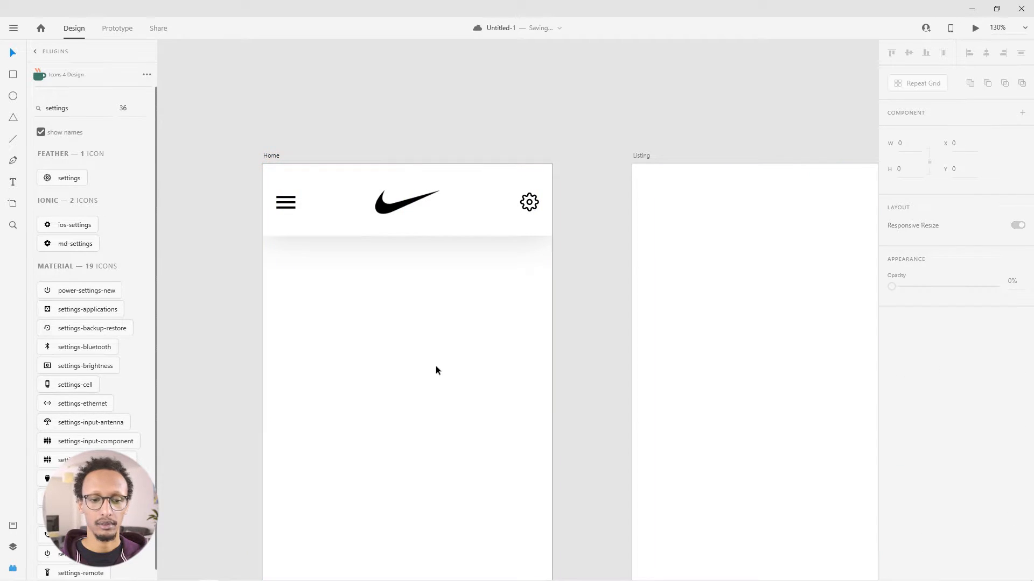
Draw a 374 × 246 placeholder rectangle below the Home header and give it a light grey fill without a border
{"action": "scroll", "coordinate": [420, 355], "scroll_direction": "down", "scroll_amount": 3}
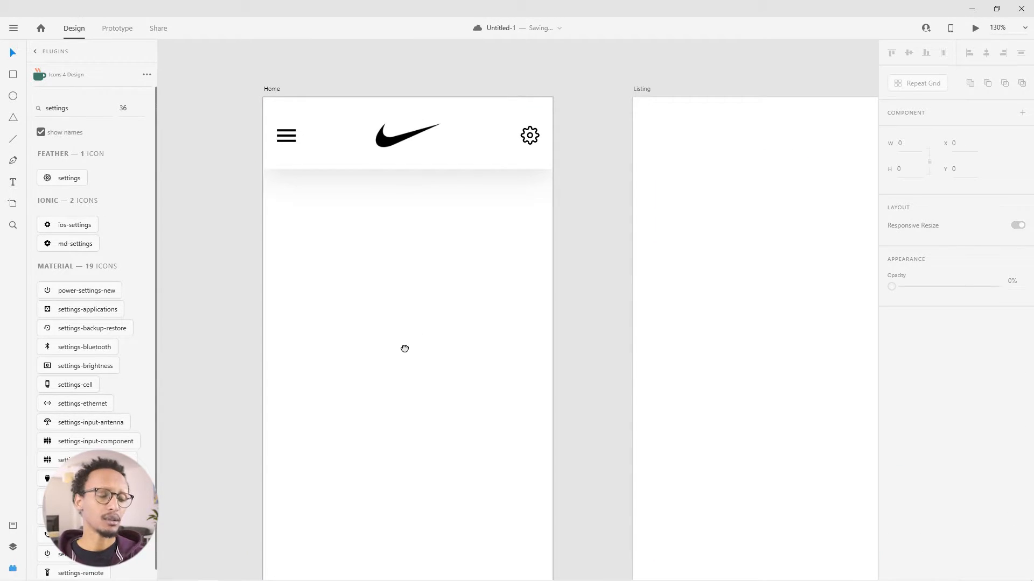
{"action": "scroll", "coordinate": [441, 282], "scroll_direction": "down", "scroll_amount": 5}
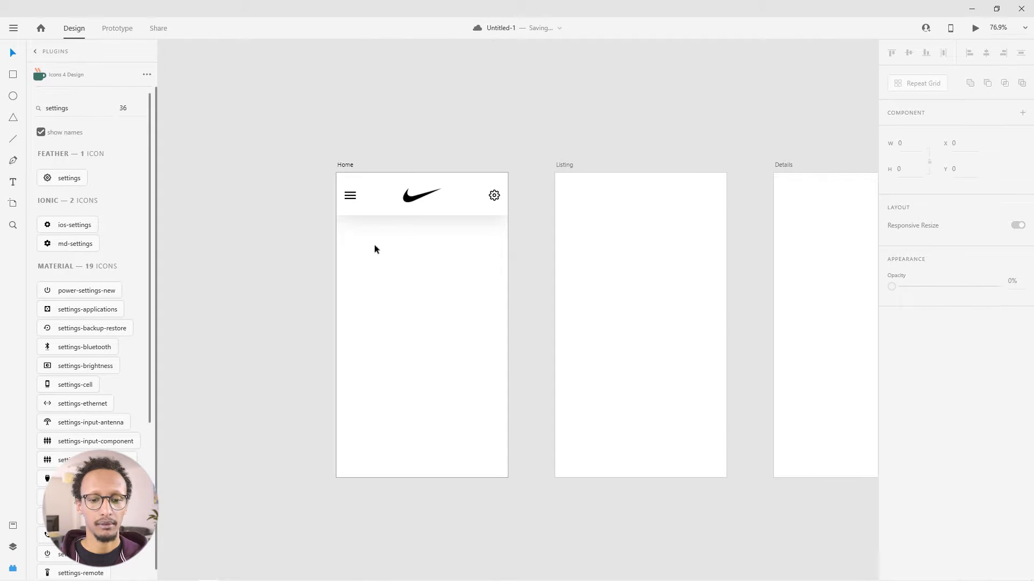
{"action": "left_click", "coordinate": [13, 74]}
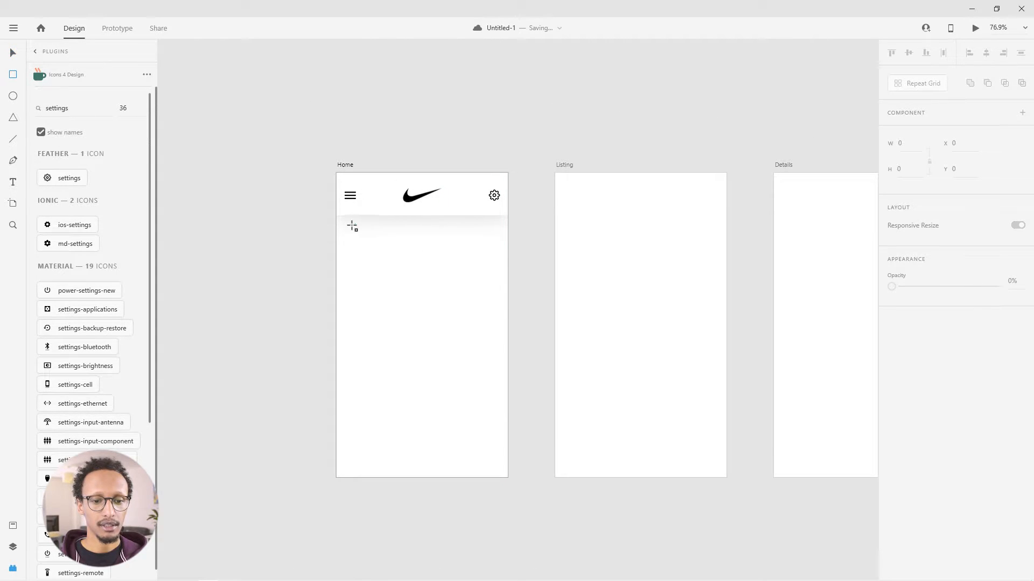
{"action": "mouse_move", "coordinate": [345, 223]}
{"action": "left_mouse_down"}
{"action": "mouse_move", "coordinate": [444, 306]}
{"action": "mouse_move", "coordinate": [509, 300]}
{"action": "mouse_move", "coordinate": [496, 300]}
{"action": "mouse_move", "coordinate": [501, 324]}
{"action": "left_mouse_up"}
{"action": "key", "text": "v"}
{"action": "key", "text": "space"}
{"action": "left_click_drag", "start_coordinate": [449, 371], "coordinate": [435, 359]}
{"action": "left_click", "coordinate": [892, 447]}
{"action": "left_click", "coordinate": [912, 420]}
{"action": "left_click_drag", "start_coordinate": [765, 366], "coordinate": [717, 370]}
{"action": "left_click", "coordinate": [427, 369]}
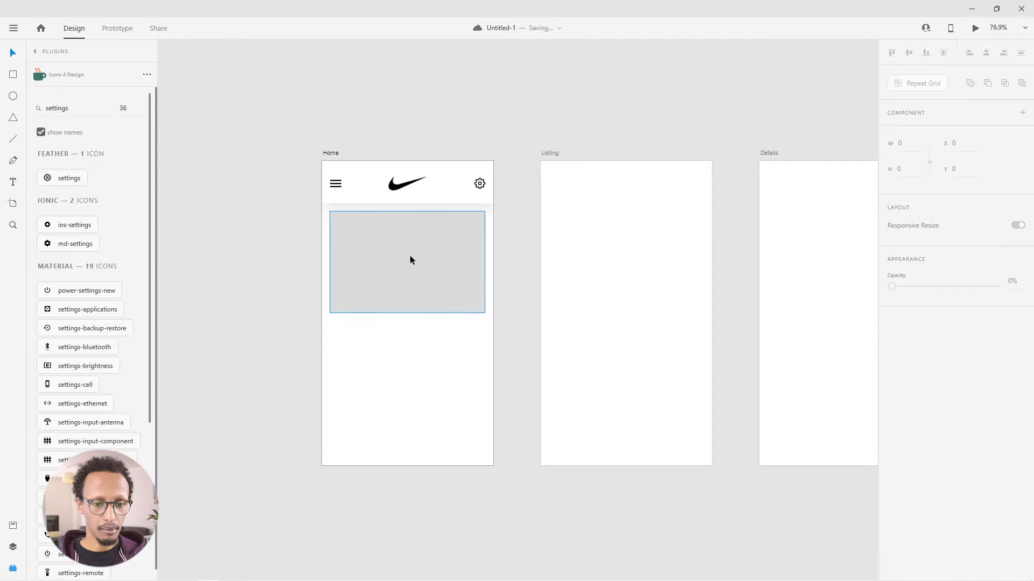
Move the grey rectangle down to Y 205 and draw a 374 × 47 rectangle above it at Y 124
{"action": "left_click_drag", "start_coordinate": [409, 256], "coordinate": [402, 302]}
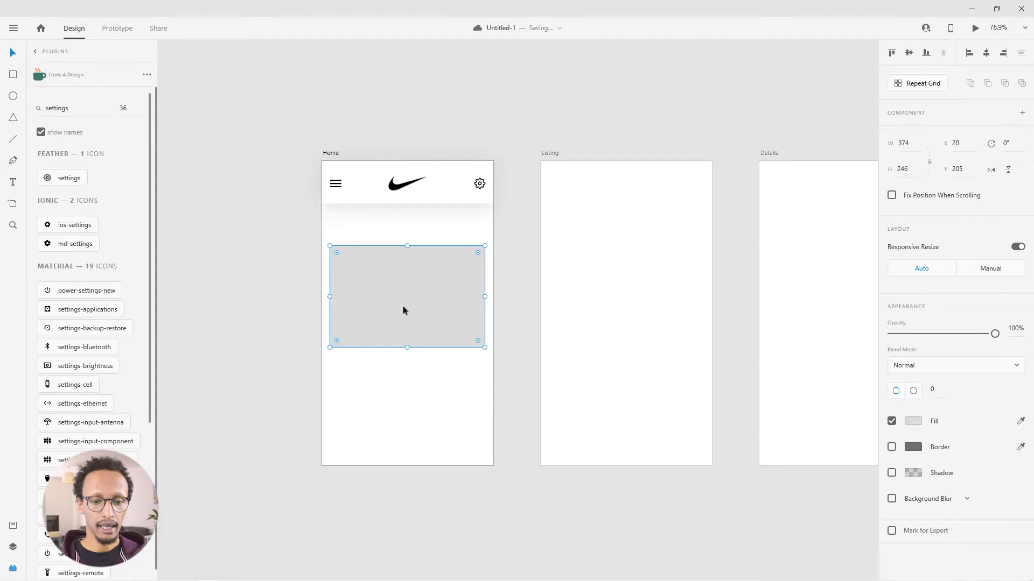
{"action": "left_click", "coordinate": [13, 75]}
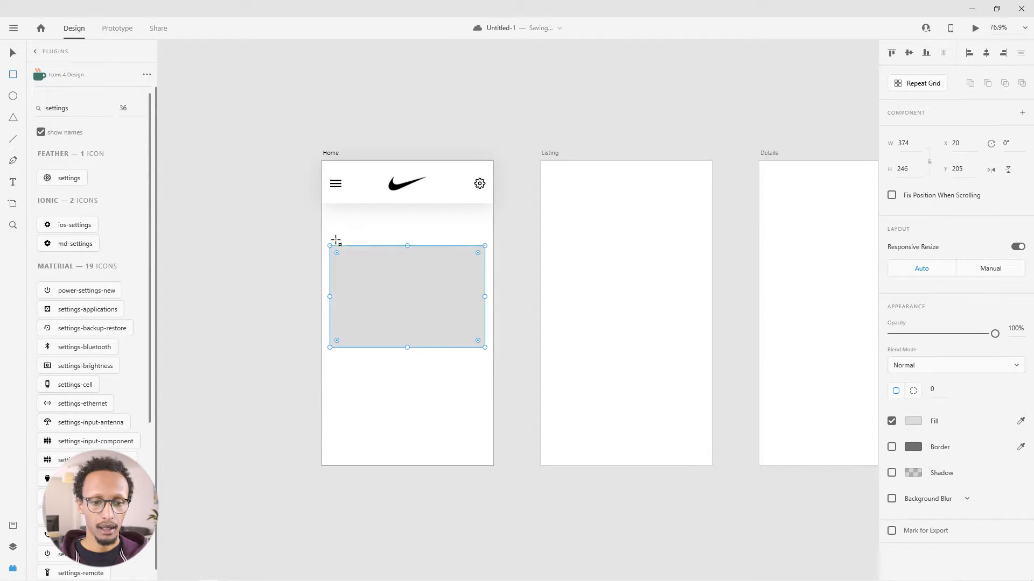
{"action": "mouse_move", "coordinate": [330, 231]}
{"action": "left_mouse_down"}
{"action": "mouse_move", "coordinate": [347, 214]}
{"action": "mouse_move", "coordinate": [485, 211]}
{"action": "left_mouse_up"}
{"action": "key", "text": "v"}
{"action": "left_click_drag", "start_coordinate": [398, 225], "coordinate": [398, 227]}
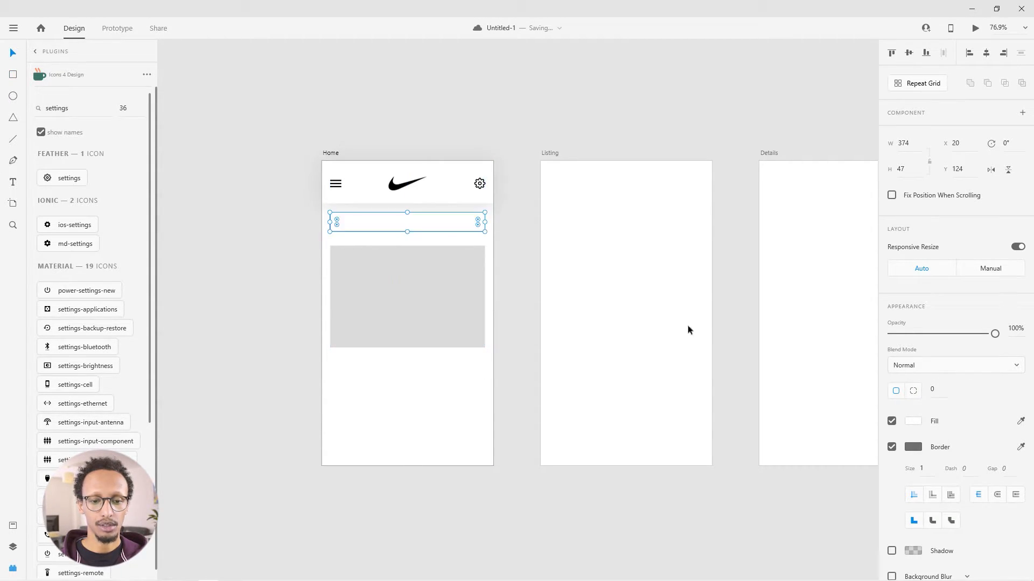
Give the narrow rectangle a light grey fill without a border and move the large rectangle up to Y 188
{"action": "left_click", "coordinate": [892, 447]}
{"action": "left_click", "coordinate": [905, 423]}
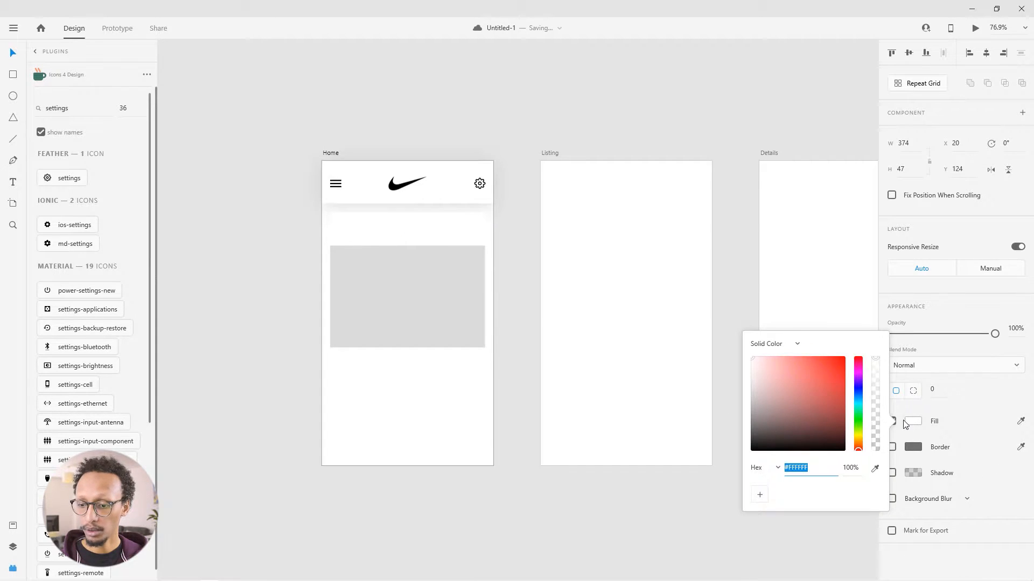
{"action": "left_click_drag", "start_coordinate": [775, 376], "coordinate": [745, 370]}
{"action": "left_click", "coordinate": [730, 366]}
{"action": "left_click_drag", "start_coordinate": [419, 305], "coordinate": [416, 293]}
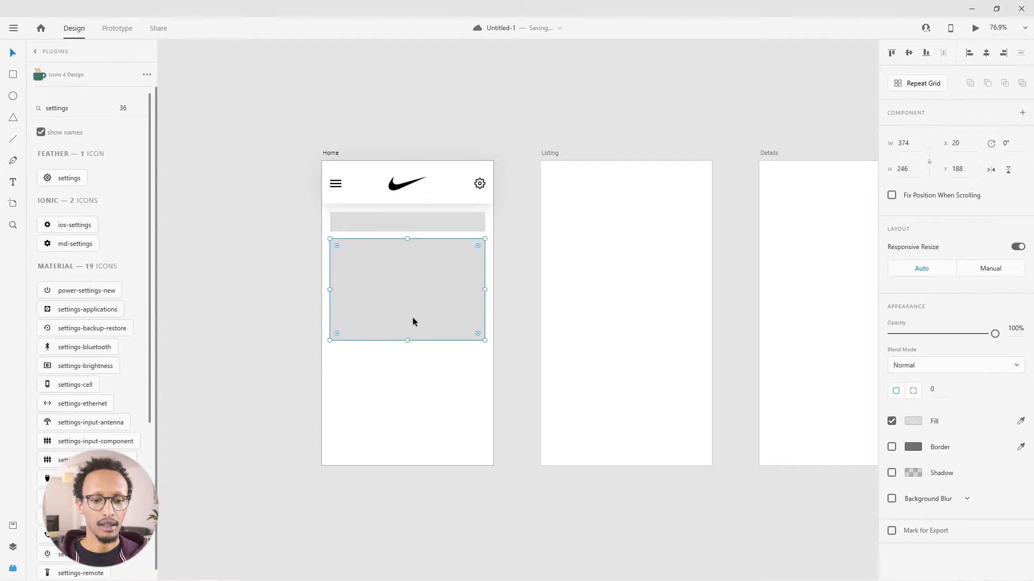
{"action": "left_click", "coordinate": [405, 375]}
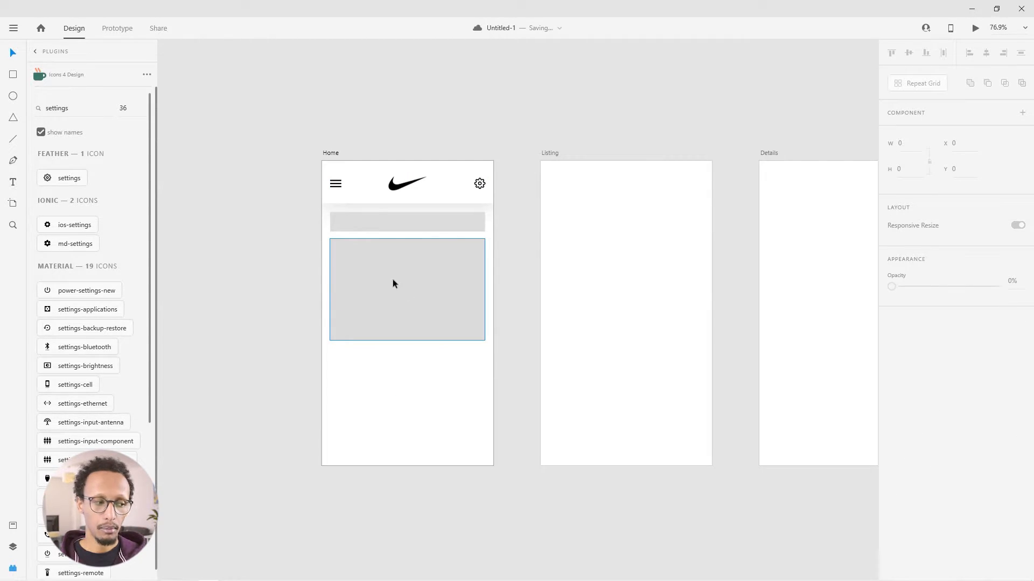
Duplicate the large grey rectangle below itself at Y 451 and stretch the copy to the Home artboard's bottom edge
{"action": "left_click_drag", "start_coordinate": [422, 276], "coordinate": [418, 386]}
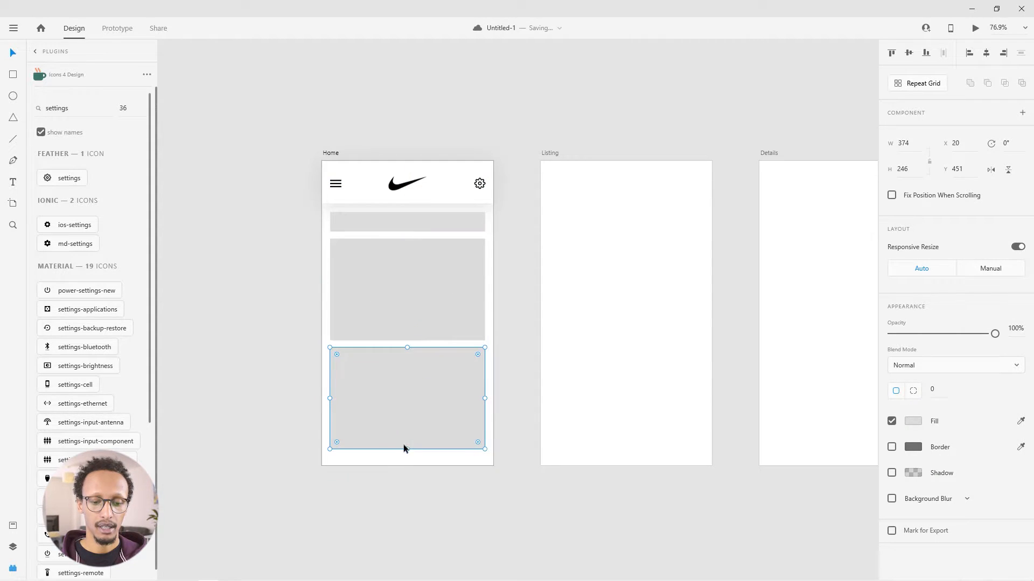
{"action": "left_click_drag", "start_coordinate": [406, 450], "coordinate": [421, 481]}
{"action": "left_click", "coordinate": [528, 525]}
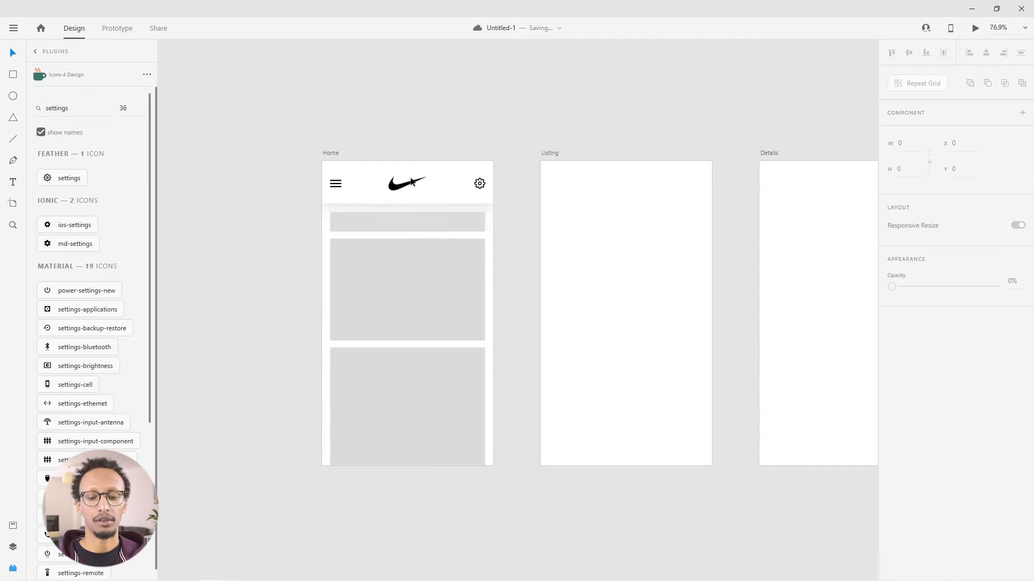
Copy the Home header with its menu icon, Nike logo and settings icon to the top of the Listing artboard
{"action": "scroll", "coordinate": [466, 113], "scroll_direction": "right", "scroll_amount": 2}
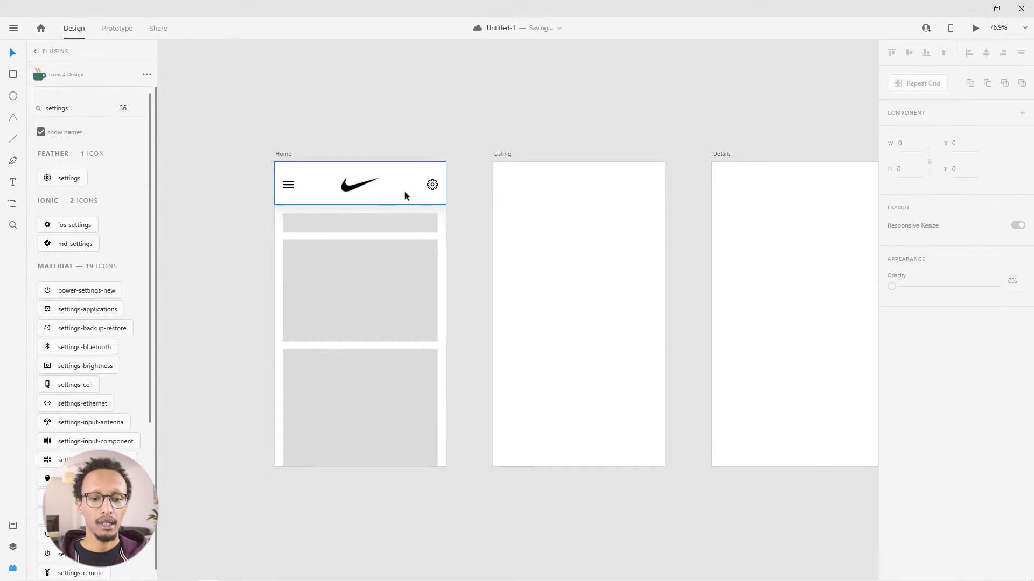
{"action": "scroll", "coordinate": [463, 168], "scroll_direction": "right", "scroll_amount": 1}
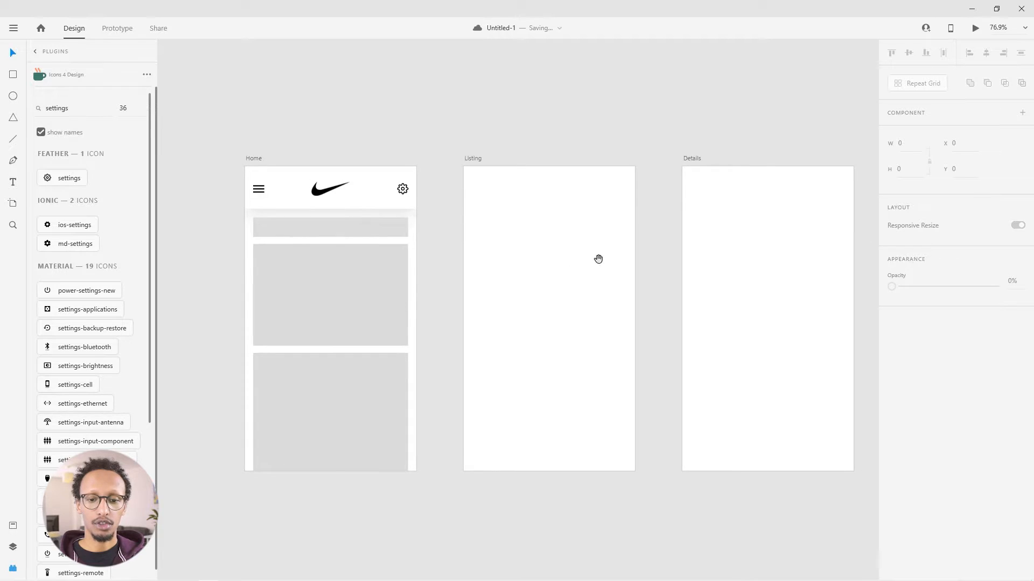
{"action": "scroll", "coordinate": [375, 165], "scroll_direction": "right", "scroll_amount": 3}
{"action": "left_click_drag", "start_coordinate": [392, 163], "coordinate": [432, 181]}
{"action": "key", "text": "ctrl+z"}
{"action": "left_click_drag", "start_coordinate": [359, 157], "coordinate": [174, 191]}
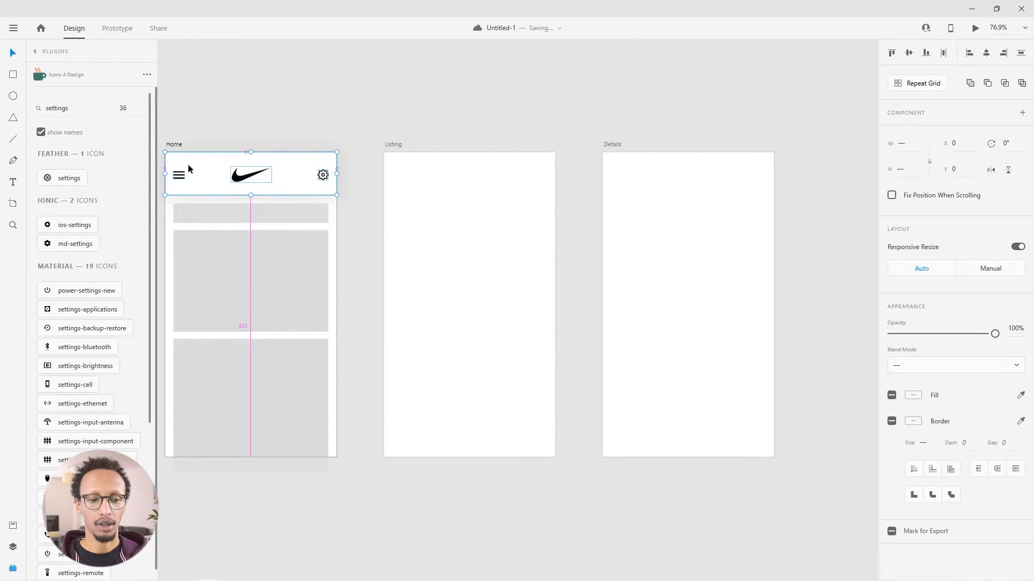
{"action": "left_click_drag", "start_coordinate": [201, 177], "coordinate": [419, 176], "text": "alt"}
{"action": "left_click", "coordinate": [449, 277]}
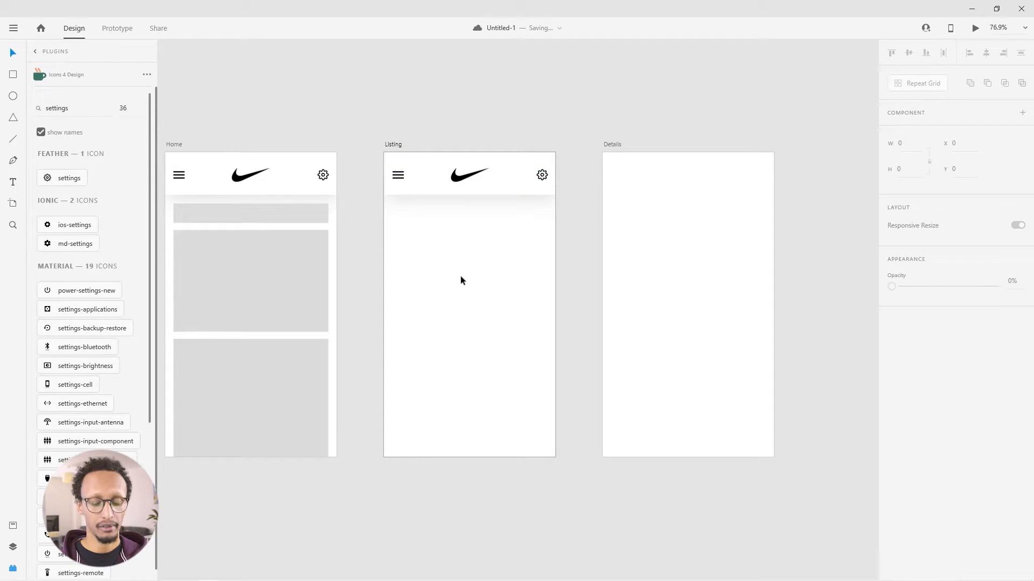
Undo the header copy on the Listing artboard
{"action": "key", "text": "ctrl+z"}
{"action": "left_click_drag", "start_coordinate": [353, 222], "coordinate": [439, 226]}
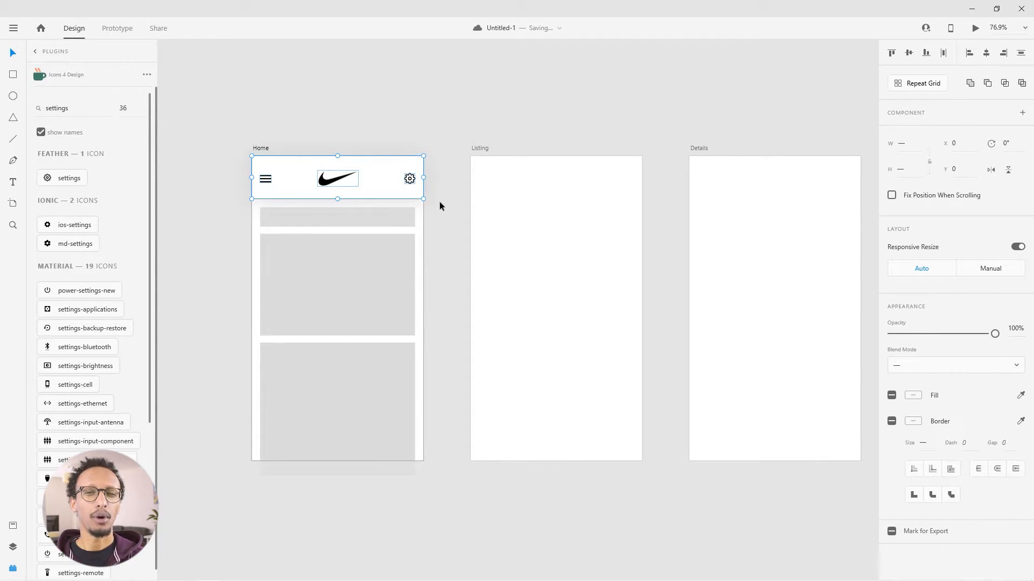
{"action": "scroll", "coordinate": [429, 194], "scroll_direction": "right", "scroll_amount": 1}
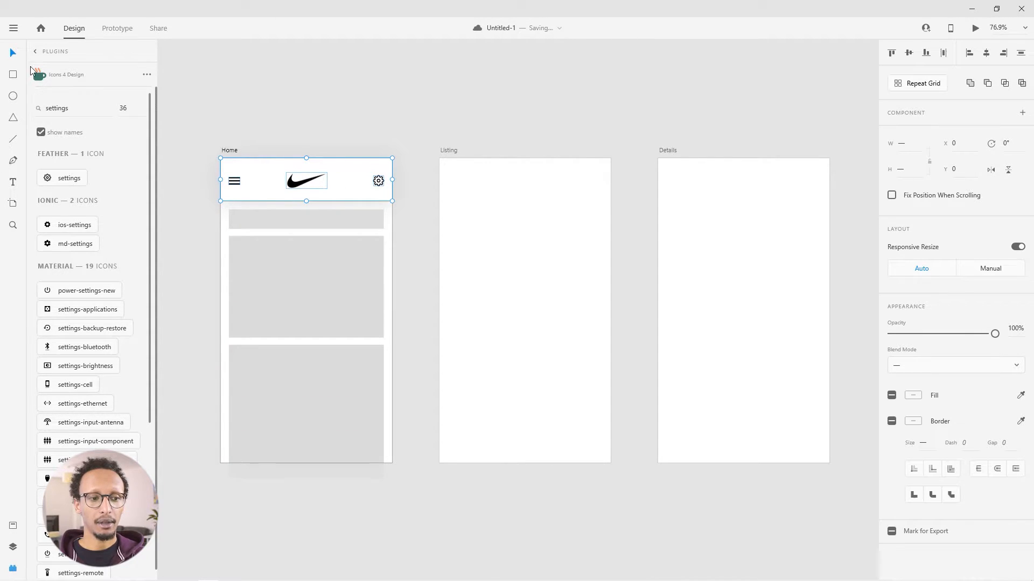
Turn the Home artboard's header elements into a reusable component and name it Header
{"action": "left_click", "coordinate": [13, 526]}
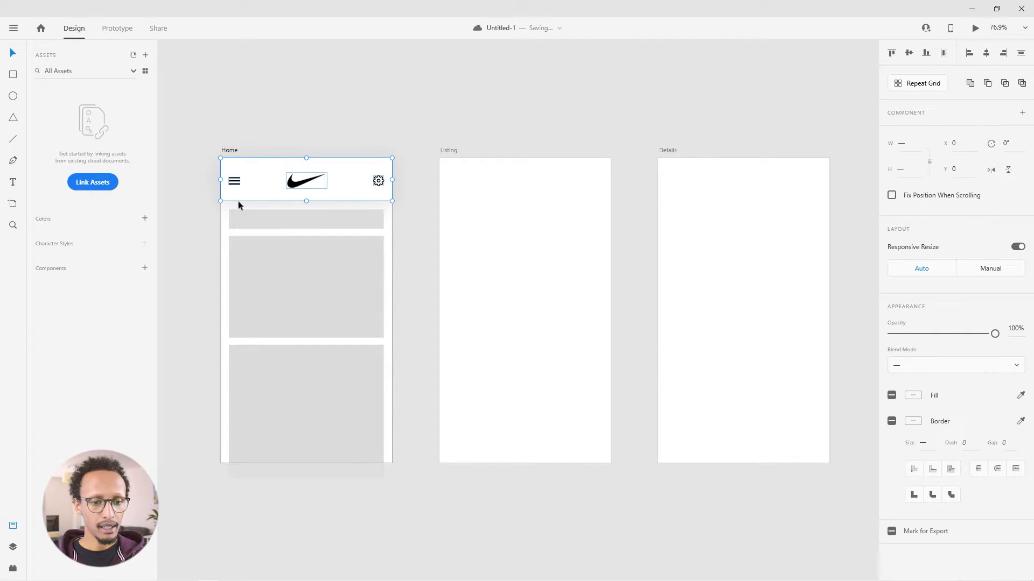
{"action": "left_click_drag", "start_coordinate": [207, 173], "coordinate": [412, 193]}
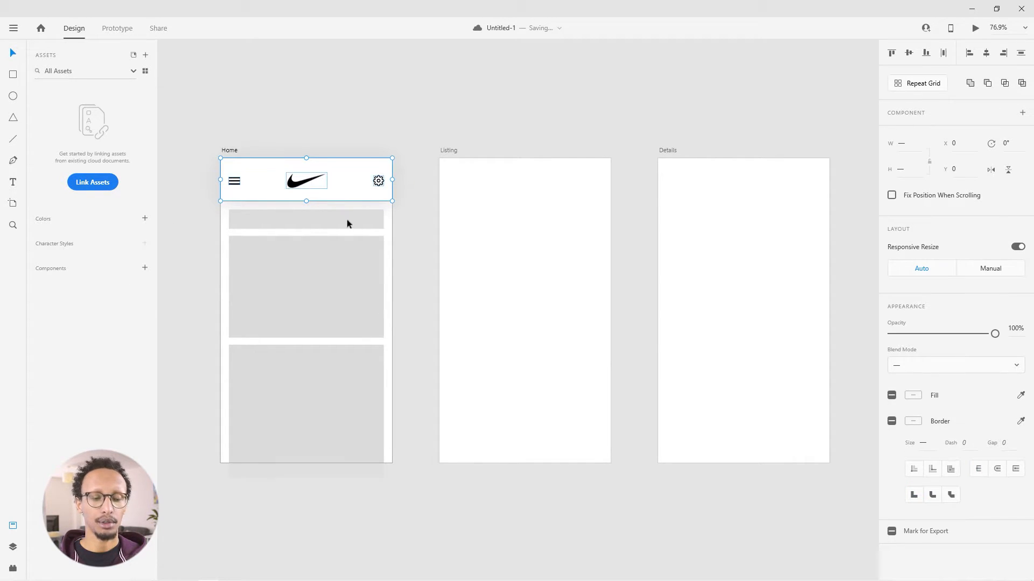
{"action": "left_click", "coordinate": [144, 268]}
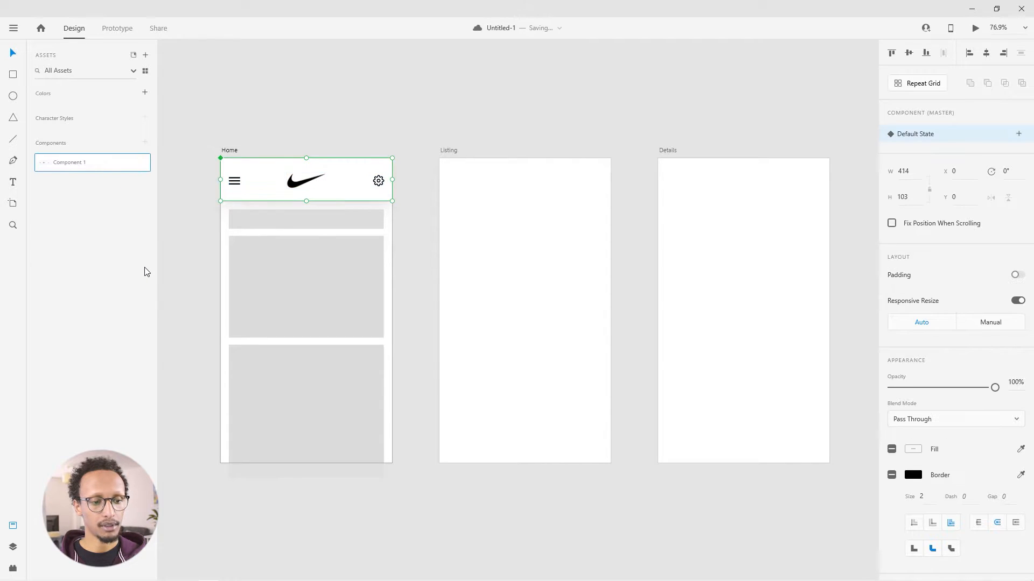
{"action": "double_click", "coordinate": [73, 166]}
{"action": "type", "text": "Header"}
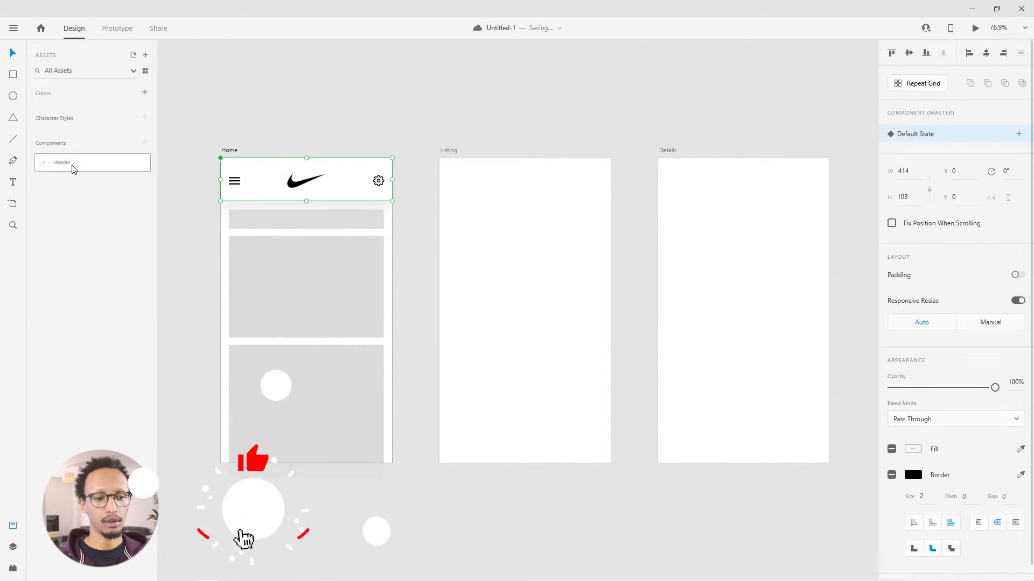
{"action": "key", "text": "Return"}
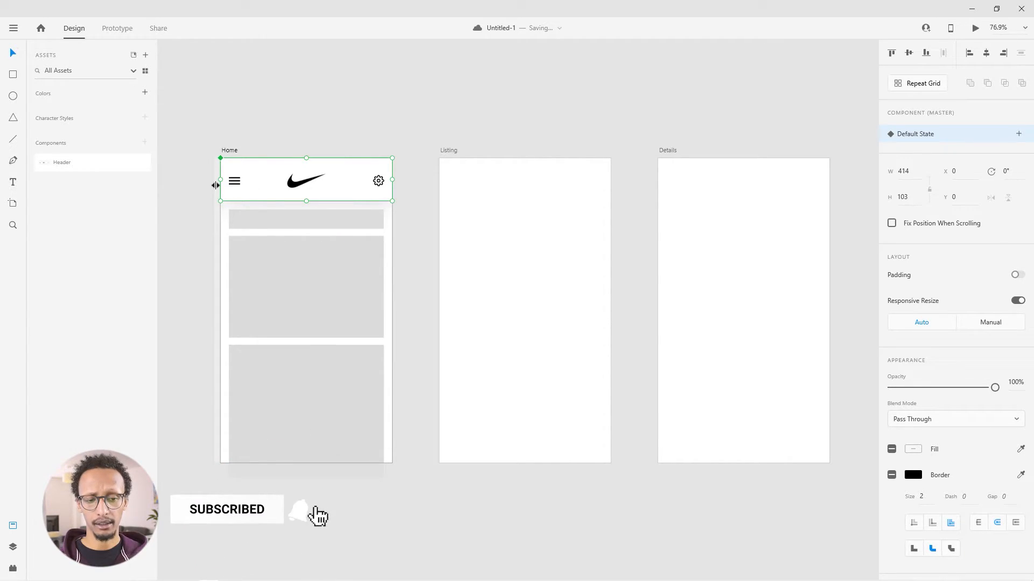
Place copies of the Header component at the top of the Listing and Details artboards
{"action": "left_click", "coordinate": [185, 202]}
{"action": "left_click", "coordinate": [257, 186]}
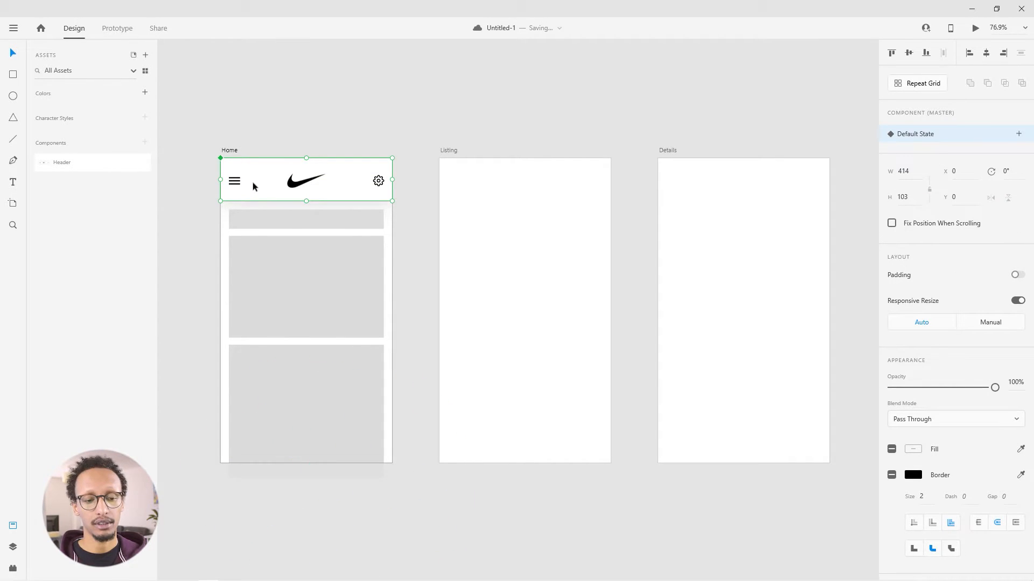
{"action": "left_click_drag", "start_coordinate": [262, 193], "coordinate": [477, 195]}
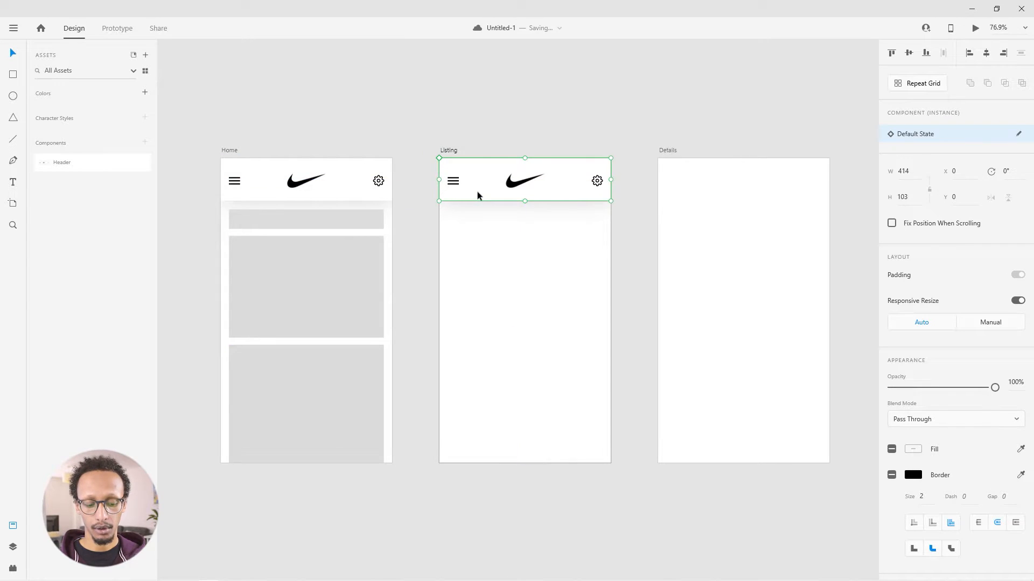
{"action": "left_click", "coordinate": [474, 211]}
{"action": "left_click", "coordinate": [470, 179]}
{"action": "left_click", "coordinate": [480, 223]}
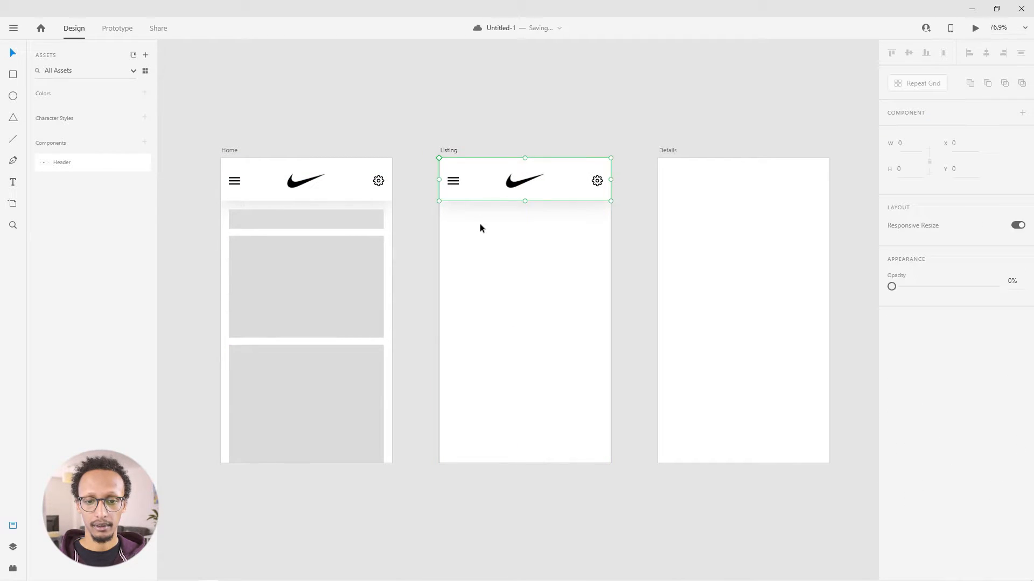
{"action": "left_click_drag", "start_coordinate": [470, 181], "coordinate": [695, 186]}
{"action": "left_click", "coordinate": [572, 91]}
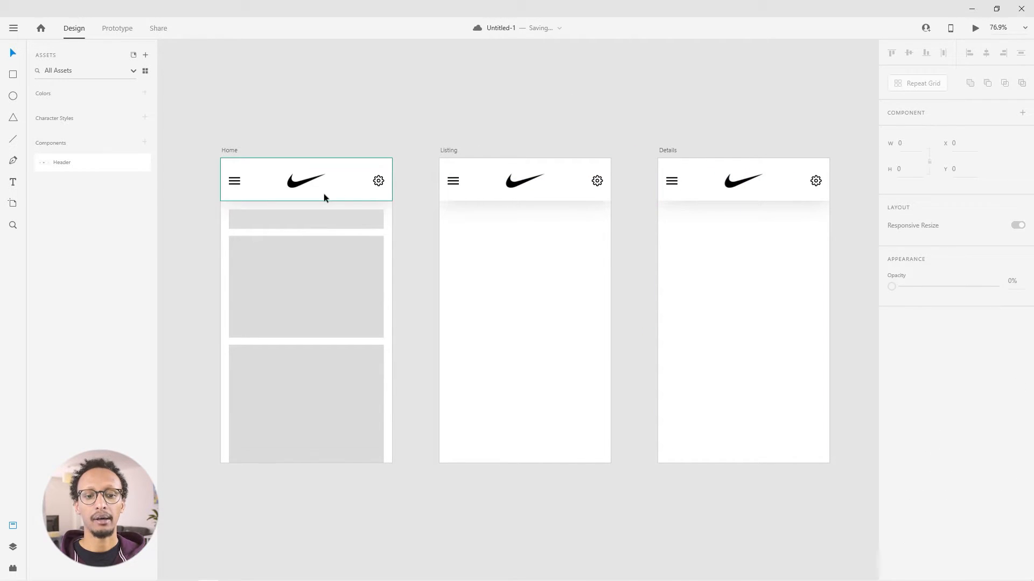
Try shifting the Nike logo inside the Home artboard's header component
{"action": "double_click", "coordinate": [309, 182]}
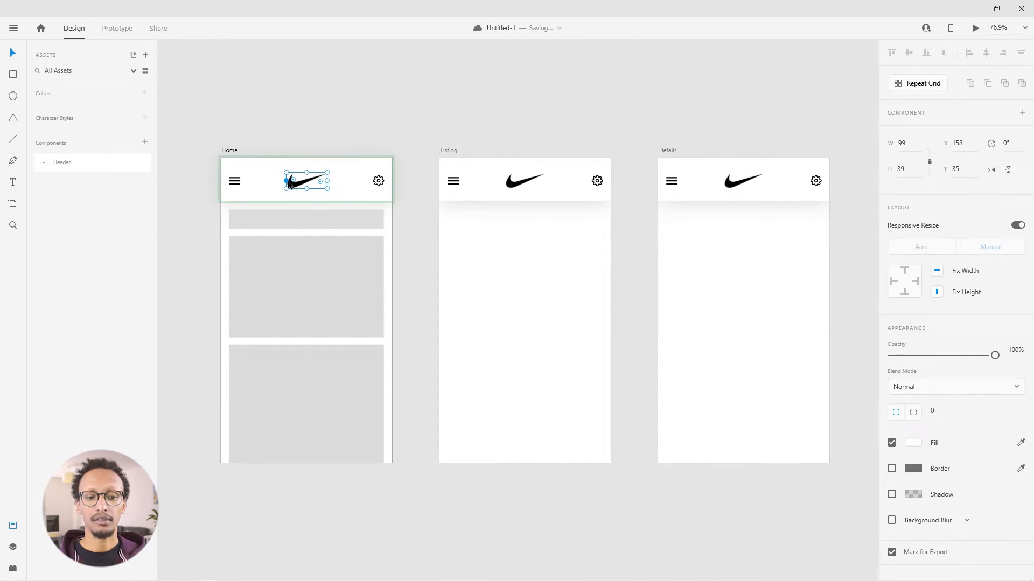
{"action": "mouse_move", "coordinate": [305, 185]}
{"action": "left_mouse_down"}
{"action": "mouse_move", "coordinate": [318, 179]}
{"action": "mouse_move", "coordinate": [300, 182]}
{"action": "left_mouse_up"}
{"action": "left_click", "coordinate": [334, 105]}
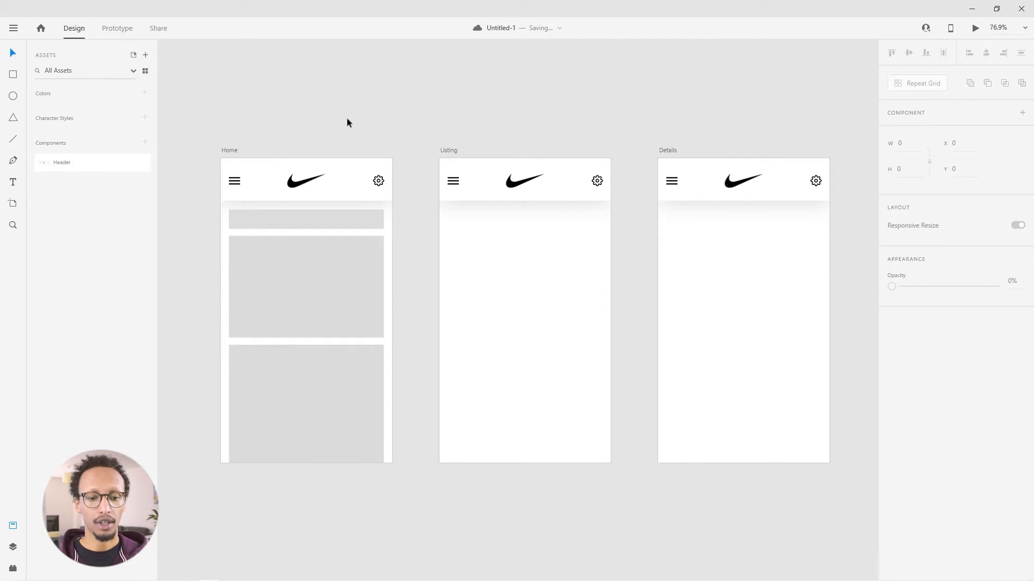
Copy the narrow grey bar from the Home artboard to the same place under the Listing header
{"action": "mouse_move", "coordinate": [364, 125]}
{"action": "left_mouse_down"}
{"action": "mouse_move", "coordinate": [355, 134]}
{"action": "mouse_move", "coordinate": [368, 137]}
{"action": "left_mouse_up"}
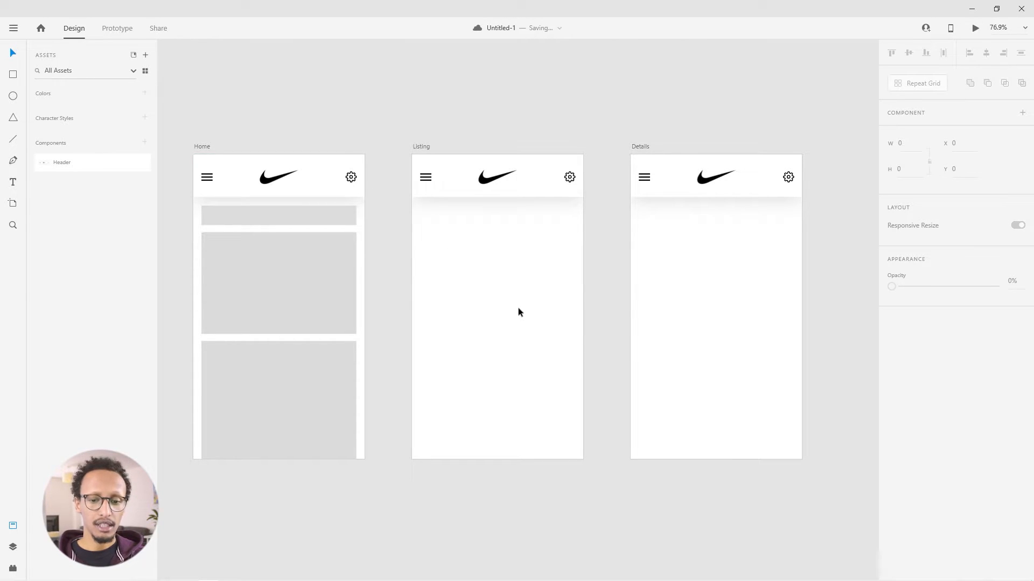
{"action": "left_click_drag", "start_coordinate": [518, 309], "coordinate": [474, 302]}
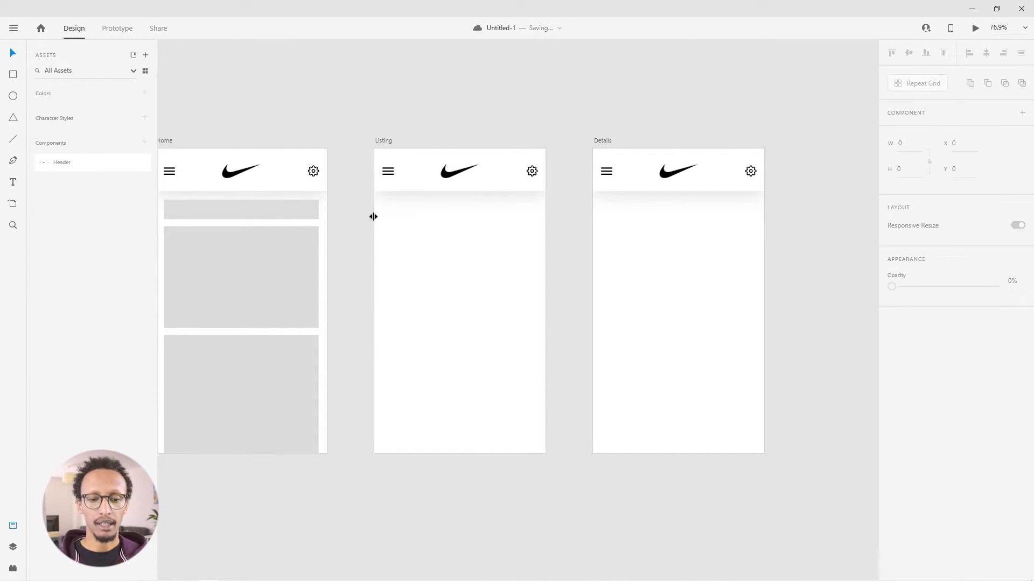
{"action": "left_click", "coordinate": [233, 209]}
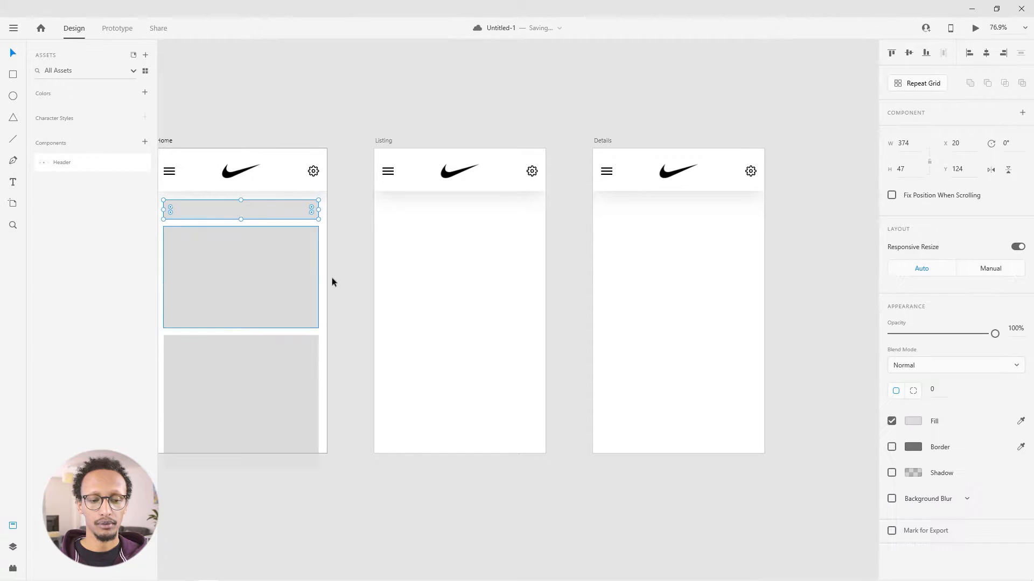
{"action": "left_click_drag", "start_coordinate": [369, 286], "coordinate": [419, 283]}
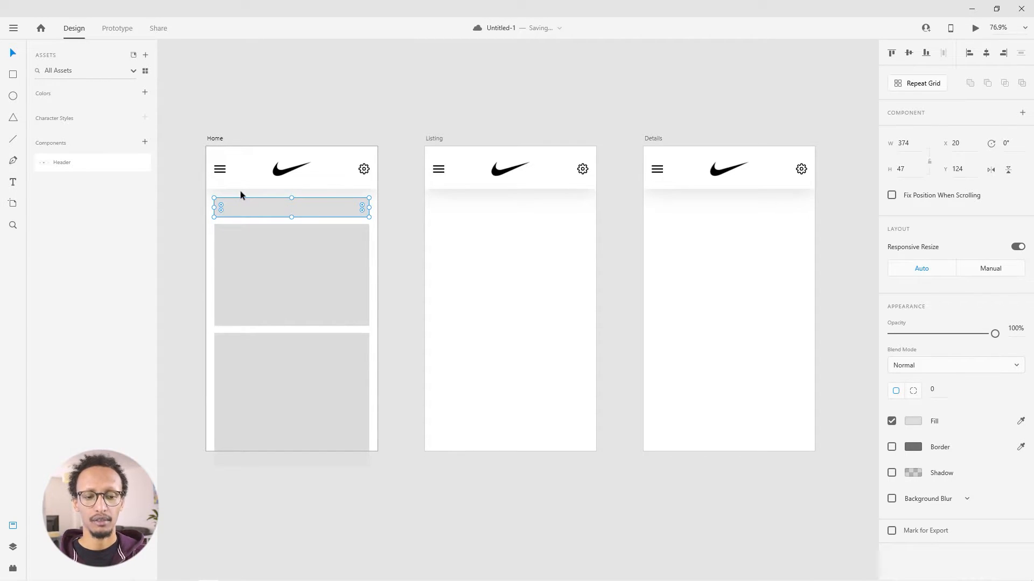
{"action": "left_click", "coordinate": [185, 220]}
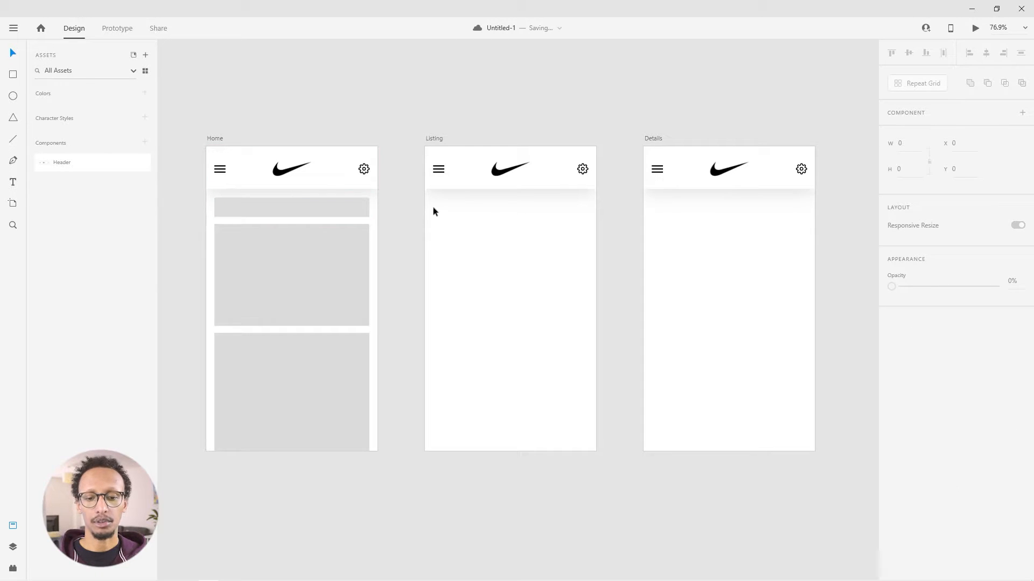
{"action": "left_click_drag", "start_coordinate": [250, 215], "coordinate": [490, 231]}
{"action": "key", "text": "Delete"}
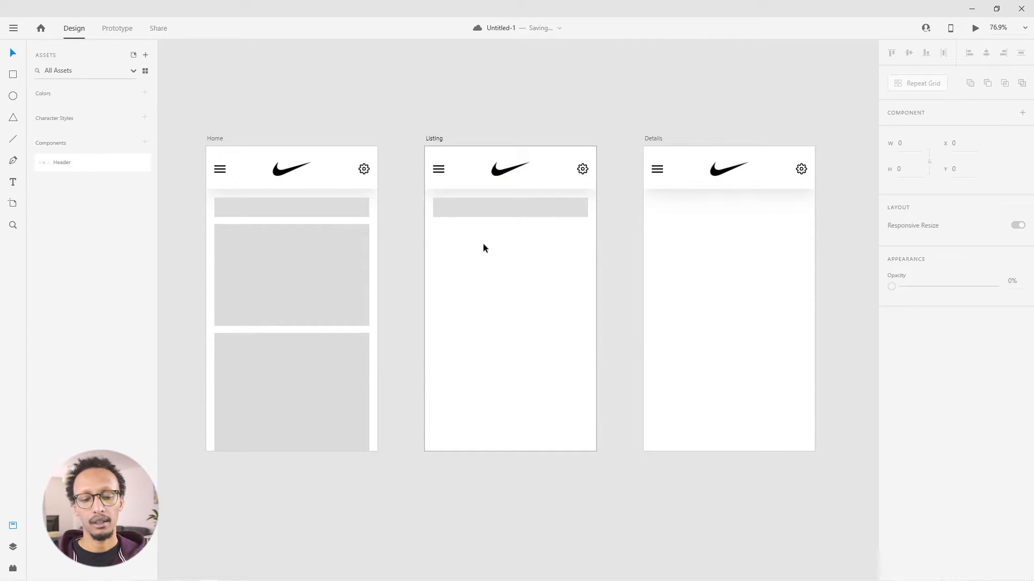
Draw a rectangle about 157 × 134 below the grey bar on the Listing artboard, at X 20, Y 189
{"action": "left_click_drag", "start_coordinate": [500, 289], "coordinate": [476, 279]}
{"action": "left_click", "coordinate": [15, 75]}
{"action": "left_click_drag", "start_coordinate": [409, 216], "coordinate": [474, 271]}
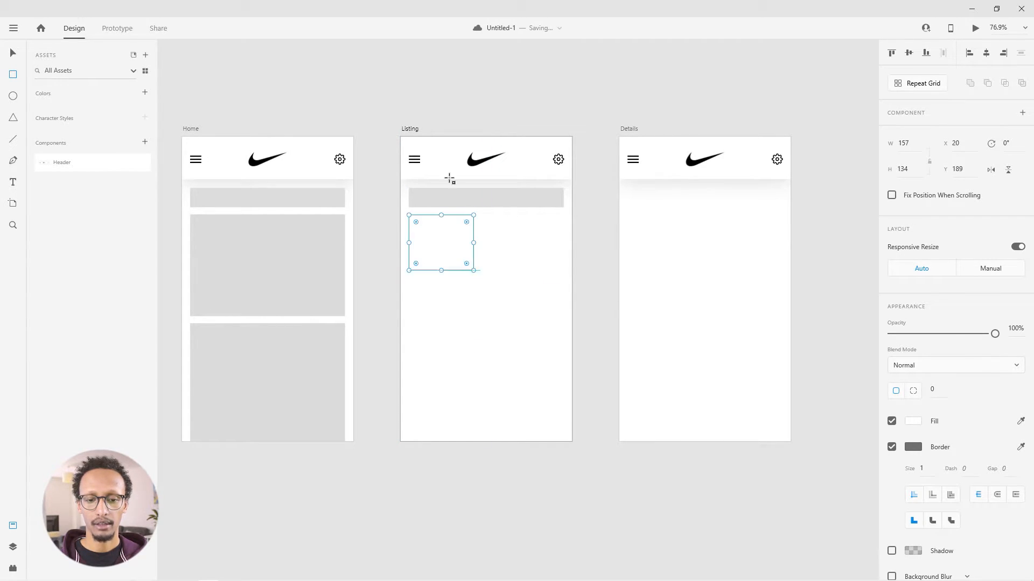
Show the column layout grid on the Listing artboard
{"action": "left_click", "coordinate": [408, 130]}
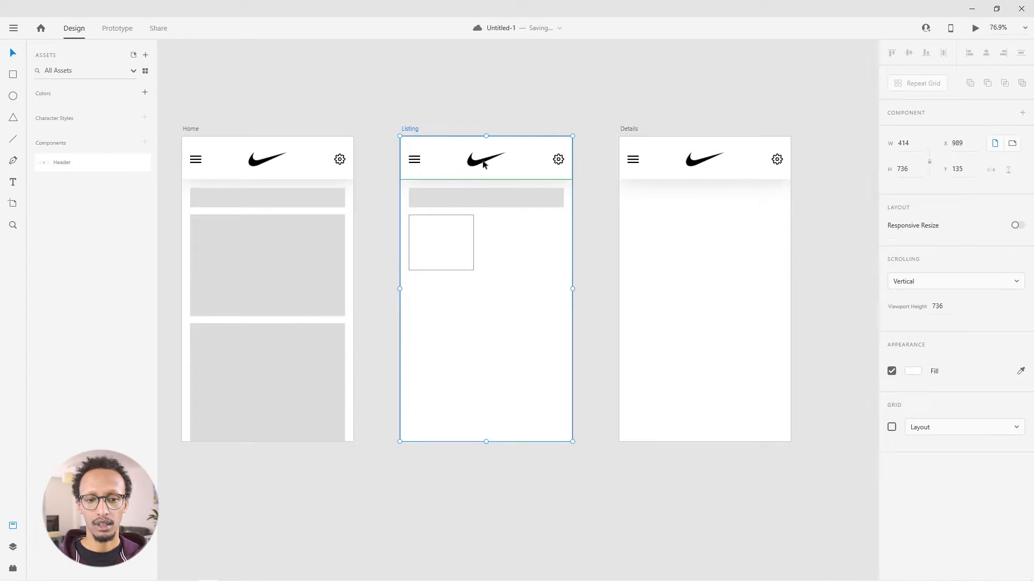
{"action": "left_click", "coordinate": [891, 428]}
{"action": "left_click", "coordinate": [454, 259]}
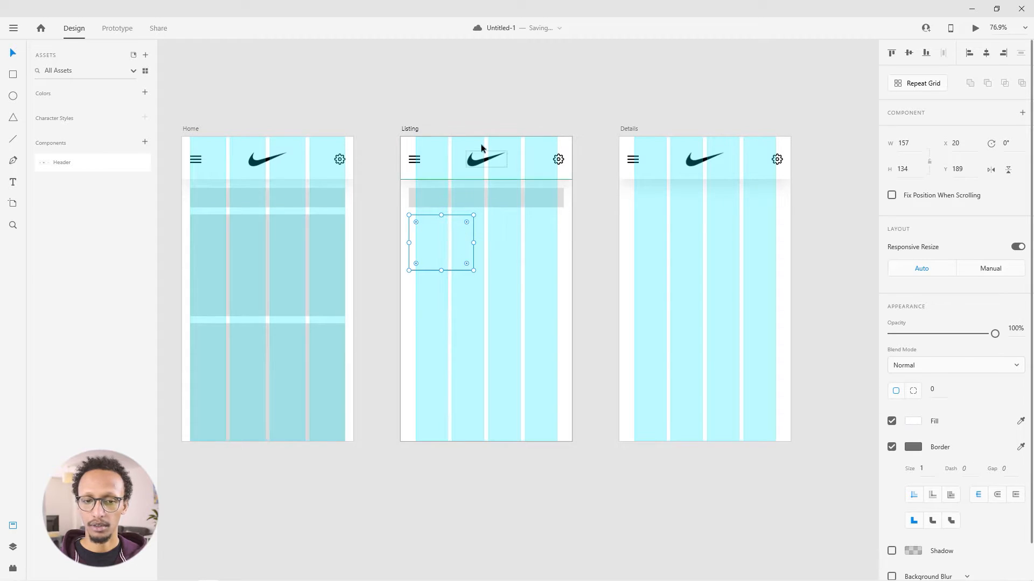
{"action": "left_click", "coordinate": [410, 129]}
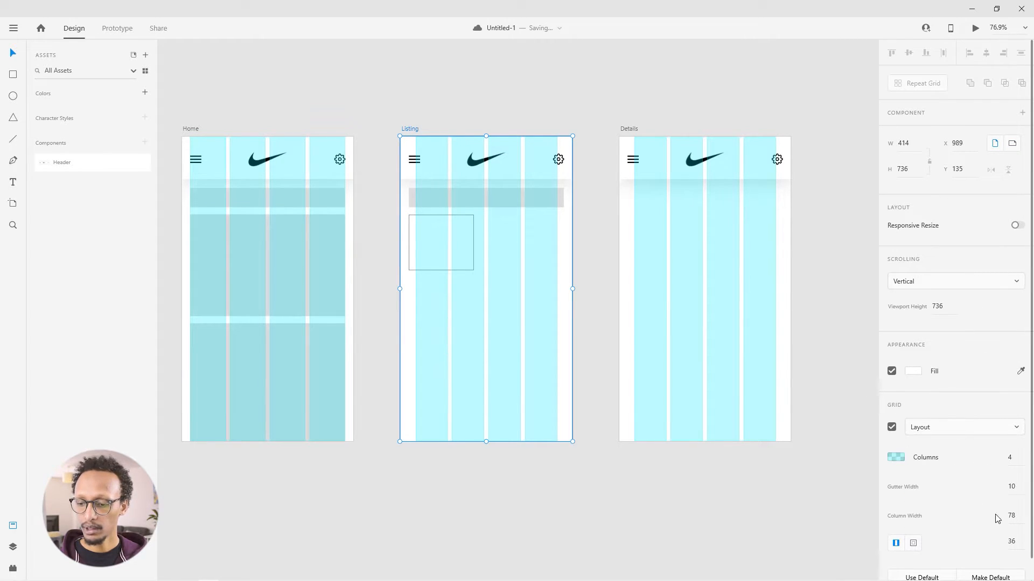
{"action": "left_click", "coordinate": [1021, 518]}
{"action": "key", "text": "Return"}
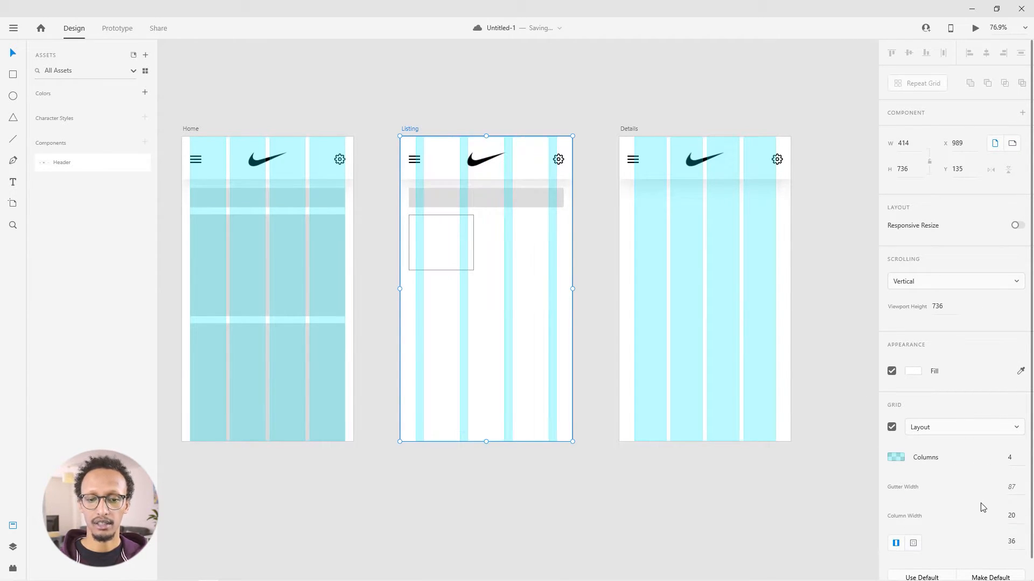
{"action": "key", "text": "ctrl+z"}
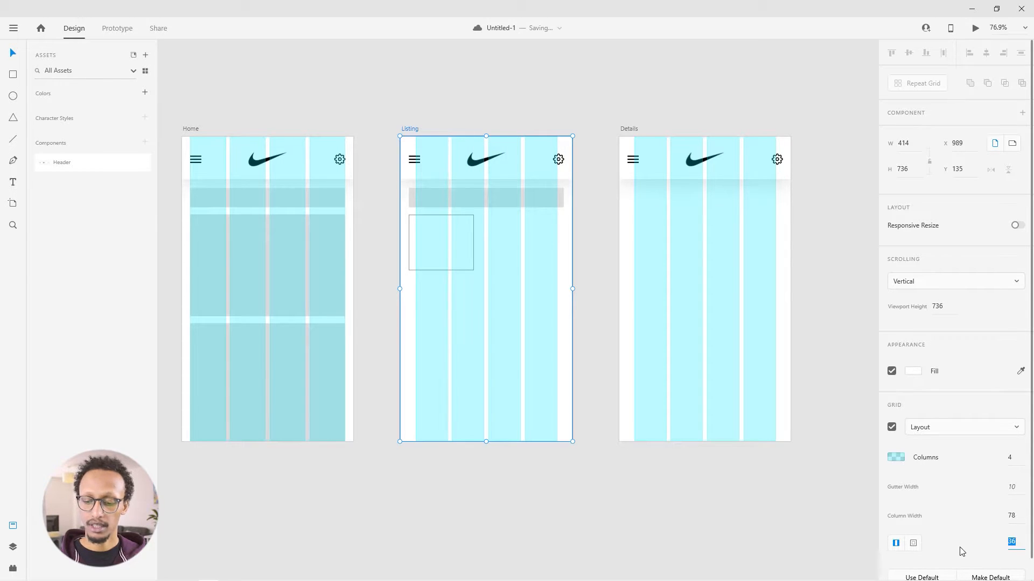
Set the Listing grid's side margins to 20 and enlarge the outlined rectangle to 182 × 155, spanning two columns
{"action": "type", "text": "20"}
{"action": "key", "text": "Return"}
{"action": "left_click", "coordinate": [452, 224]}
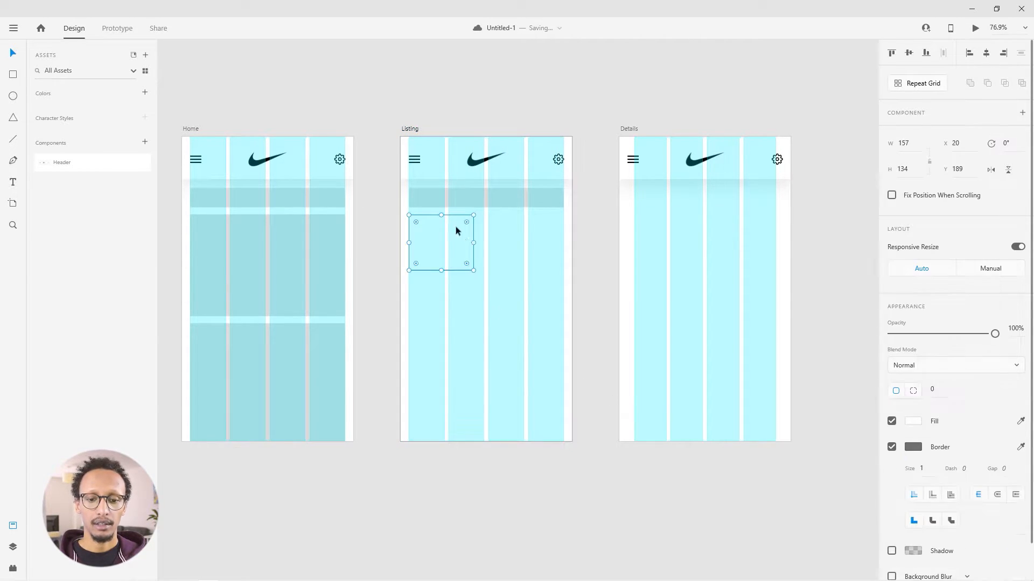
{"action": "left_click_drag", "start_coordinate": [473, 269], "coordinate": [483, 291]}
Duplicate the Listing rectangle across the other two columns and copy the pair lower down, leaving a gap between rows
{"action": "left_click_drag", "start_coordinate": [438, 250], "coordinate": [519, 250]}
{"action": "left_click", "coordinate": [442, 235], "text": "shift"}
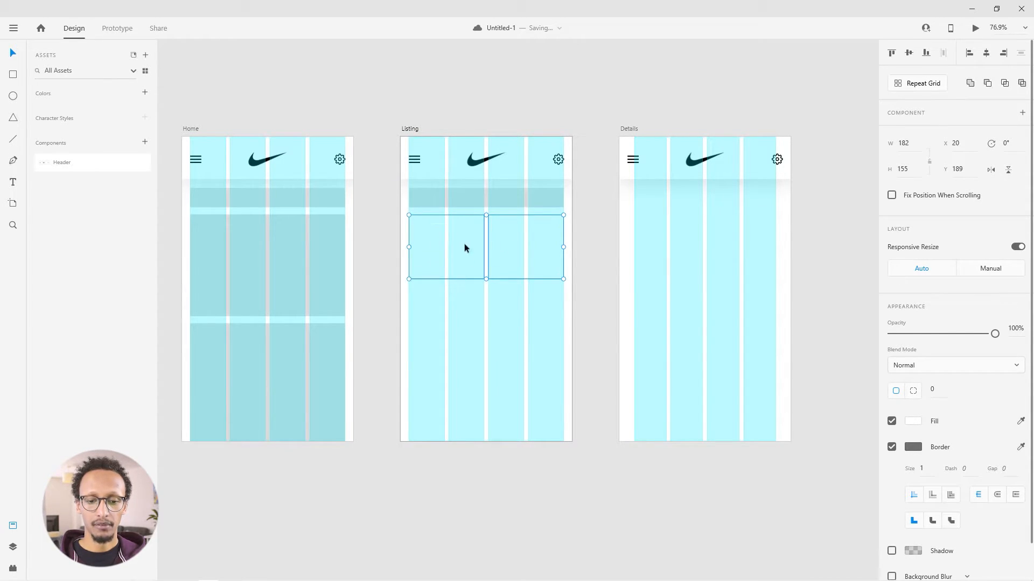
{"action": "left_click_drag", "start_coordinate": [442, 282], "coordinate": [457, 370]}
{"action": "left_click", "coordinate": [470, 472]}
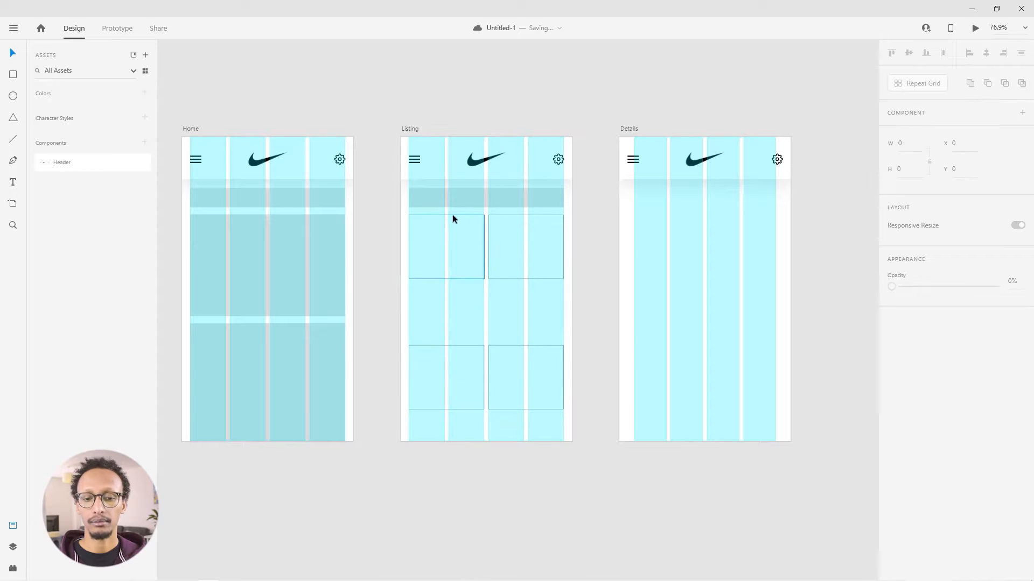
Set the Details artboard's layout grid side margins to 20
{"action": "left_click", "coordinate": [624, 129]}
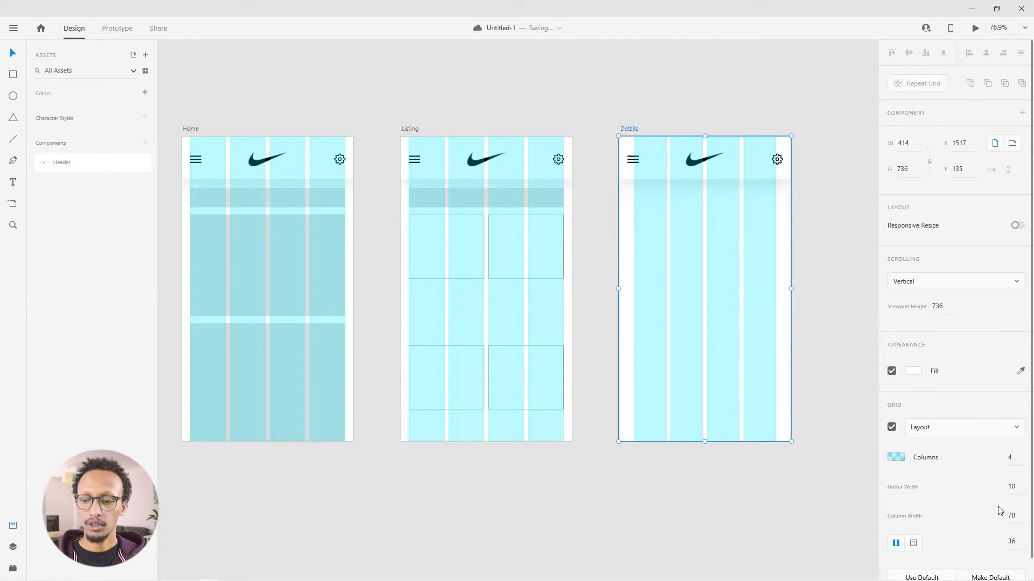
{"action": "left_click", "coordinate": [1012, 542]}
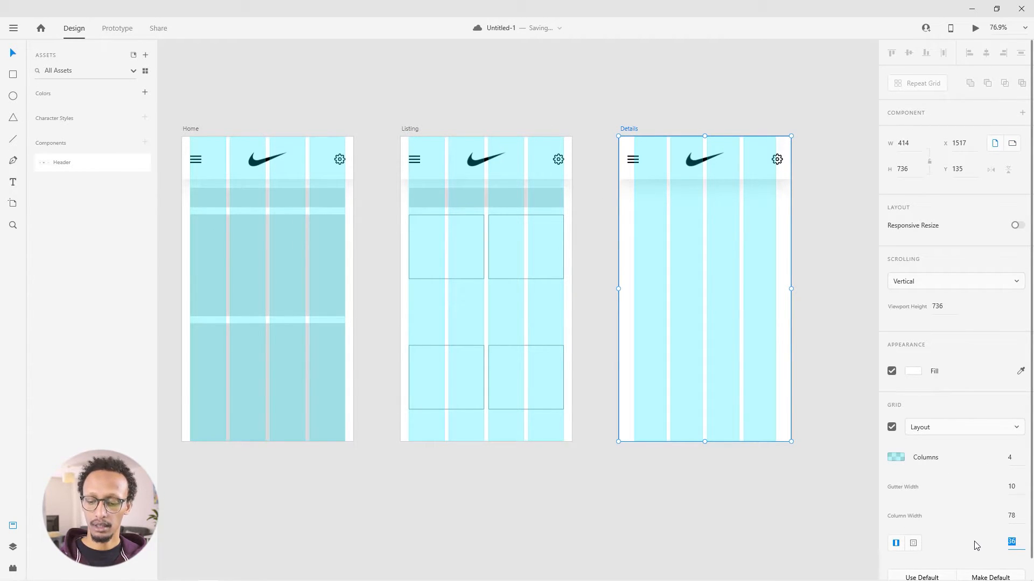
{"action": "key", "text": "Return"}
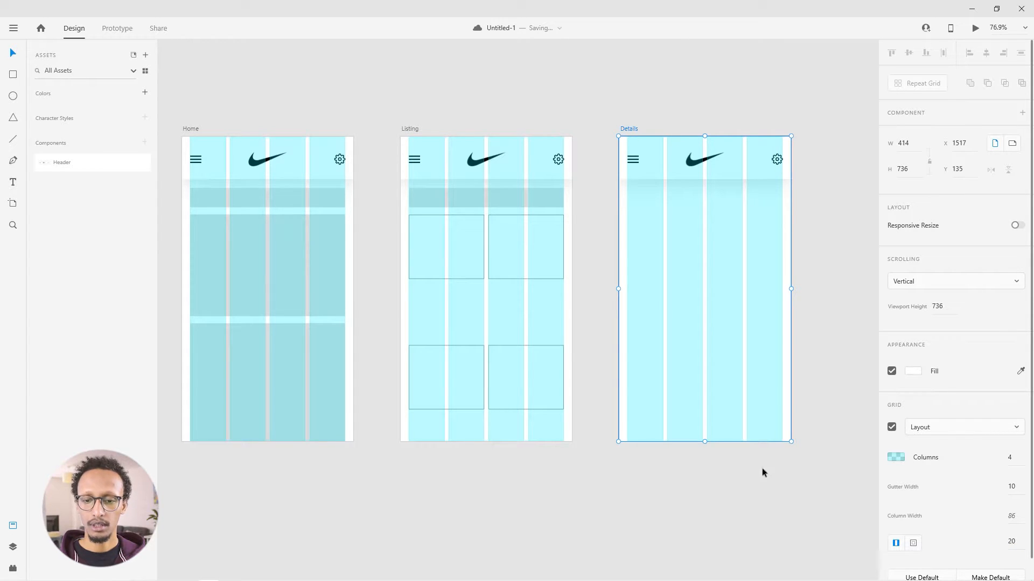
{"action": "left_click", "coordinate": [553, 82]}
Copy a Listing rectangle under the Details header at X 20, Y 125 and resize it to 374 × 319
{"action": "left_click", "coordinate": [529, 253]}
{"action": "left_click_drag", "start_coordinate": [530, 253], "coordinate": [651, 214]}
{"action": "left_click_drag", "start_coordinate": [701, 253], "coordinate": [780, 349]}
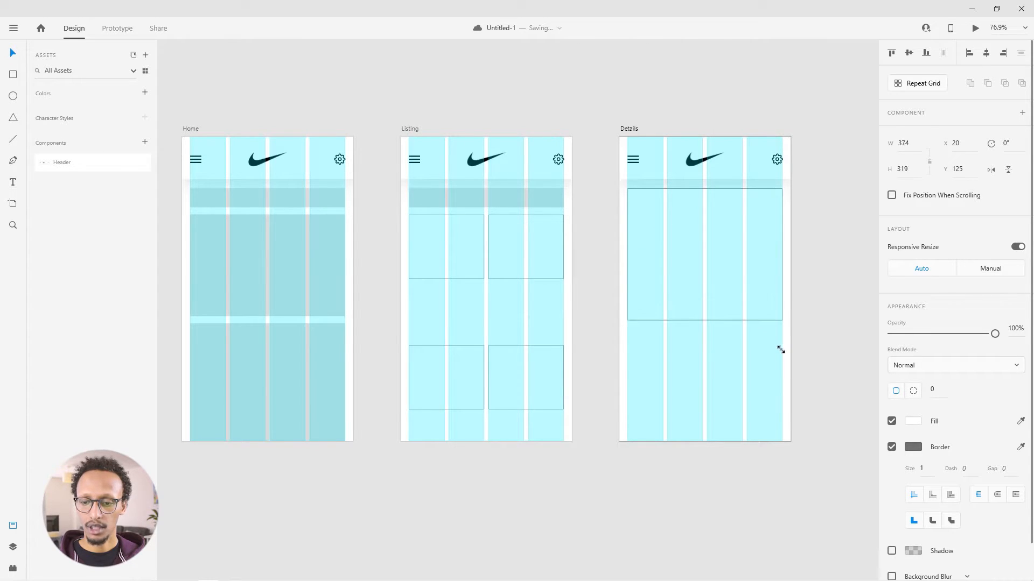
{"action": "left_click", "coordinate": [639, 335]}
Duplicate the Details rectangle at the artboard's bottom and size the copy to a full-width 414 × 69 bar at Y 667
{"action": "left_click_drag", "start_coordinate": [690, 268], "coordinate": [702, 413], "text": "alt"}
{"action": "left_click_drag", "start_coordinate": [782, 427], "coordinate": [792, 426], "text": "alt"}
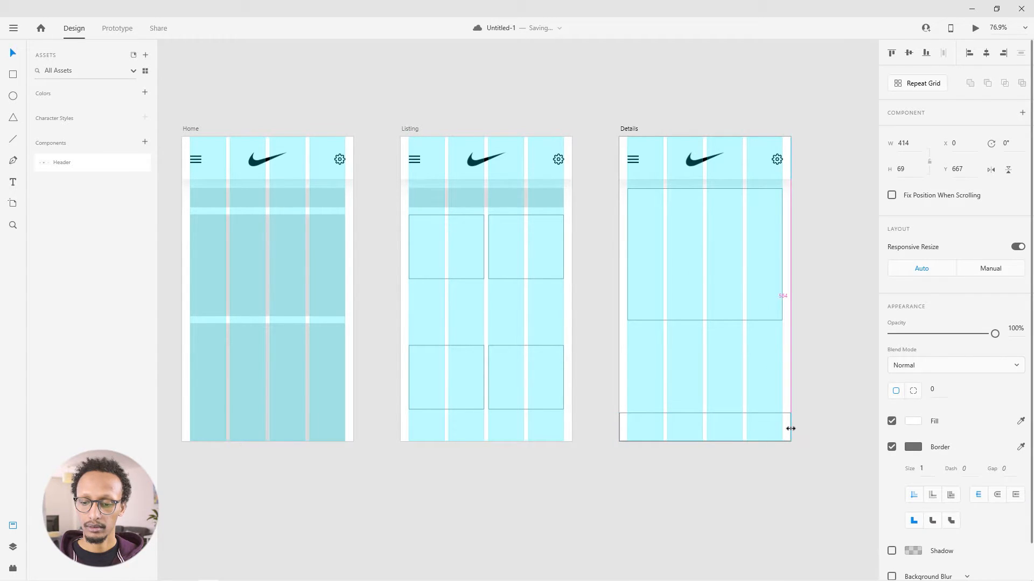
{"action": "left_click", "coordinate": [667, 451]}
Hide the layout grids on the Home, Listing and Details artboards
{"action": "left_click", "coordinate": [631, 130]}
{"action": "left_click", "coordinate": [892, 427]}
{"action": "left_click", "coordinate": [864, 415]}
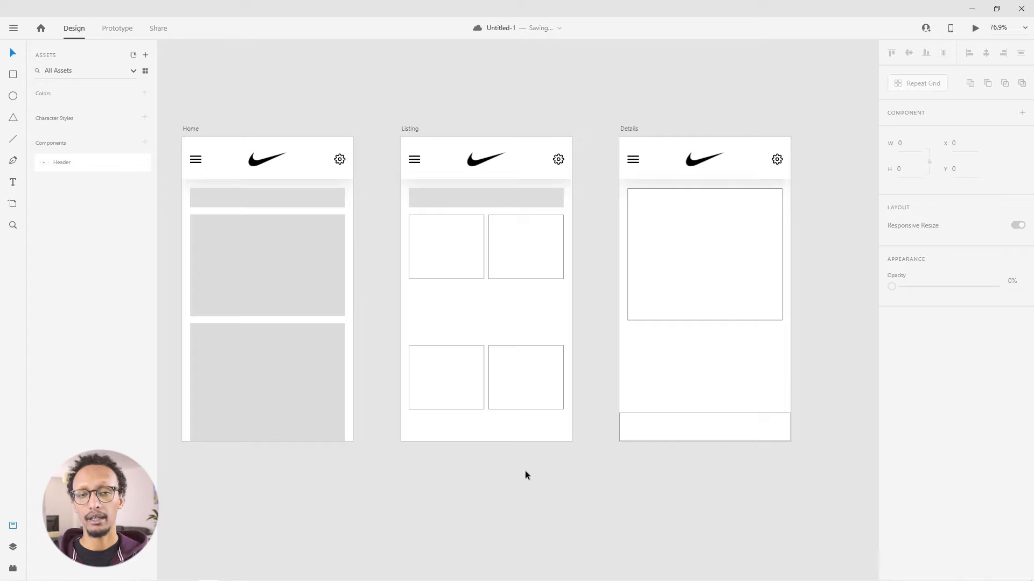
From the Fashion Store folder, place nike-just-do-it.jpg in Home's upper large placeholder and image.jpg in the lower one
{"action": "key", "text": "alt+Tab"}
{"action": "left_click_drag", "start_coordinate": [738, 178], "coordinate": [601, 115]}
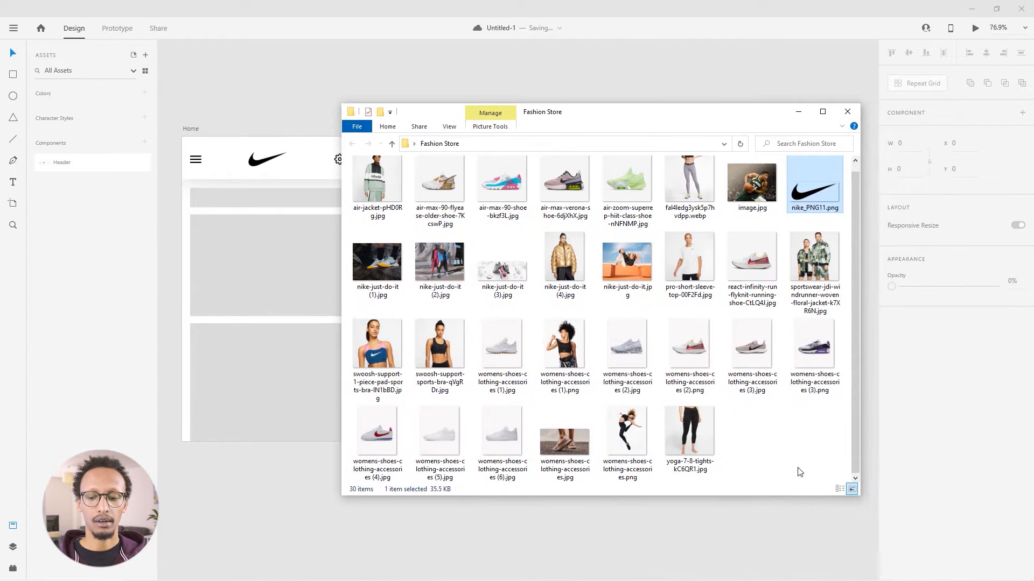
{"action": "left_click", "coordinate": [772, 459]}
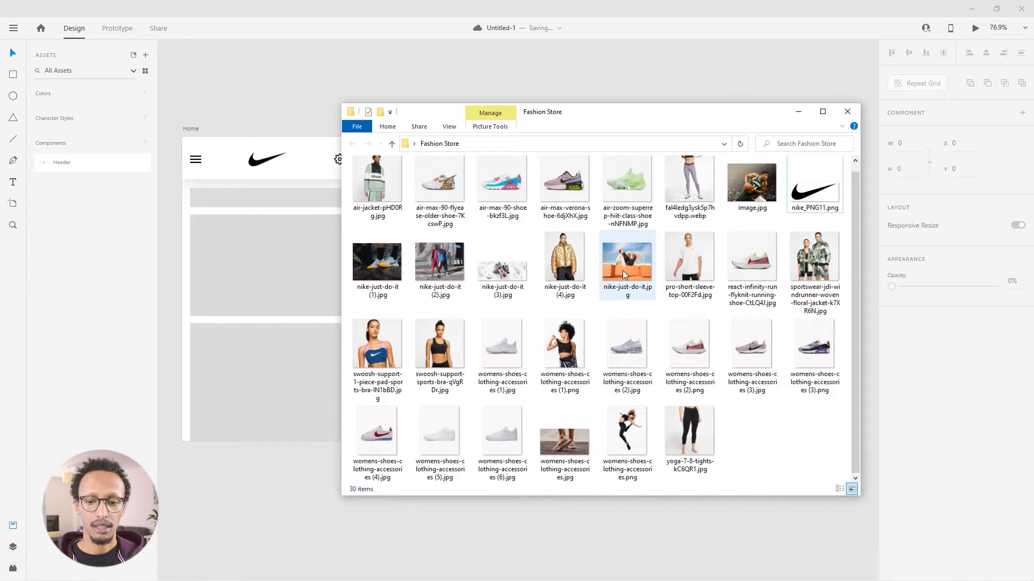
{"action": "left_click_drag", "start_coordinate": [626, 267], "coordinate": [258, 275]}
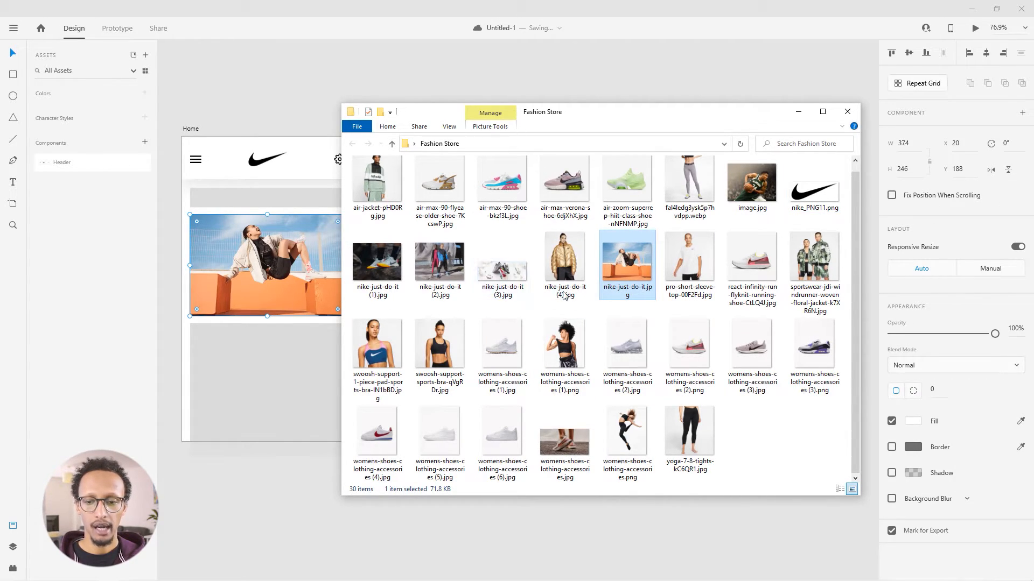
{"action": "left_click_drag", "start_coordinate": [752, 183], "coordinate": [255, 385]}
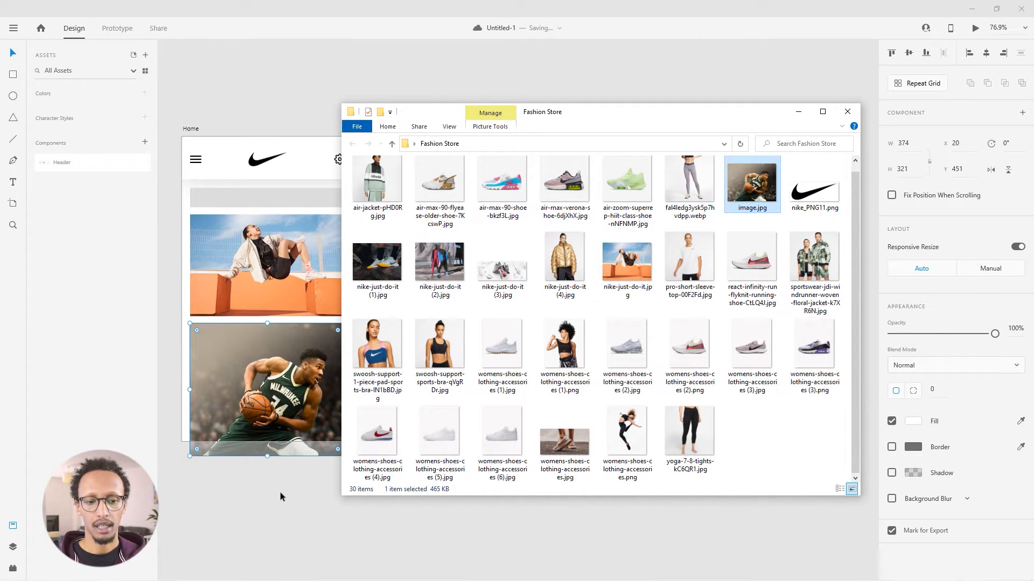
Swap the Home images, placing image.jpg in the upper placeholder and nike-just-do-it.jpg in the lower one
{"action": "left_click_drag", "start_coordinate": [752, 183], "coordinate": [274, 283]}
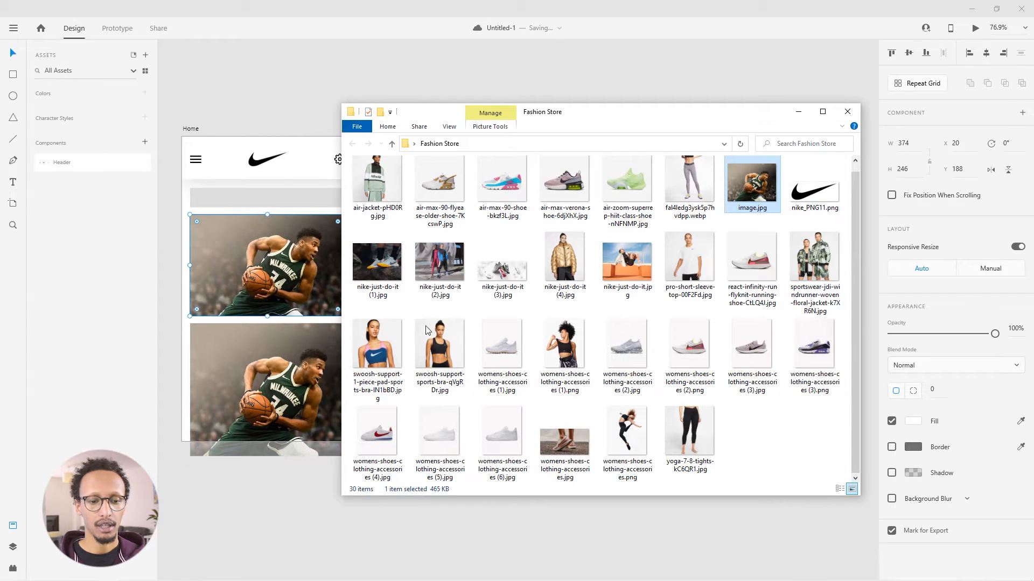
{"action": "left_click_drag", "start_coordinate": [627, 264], "coordinate": [263, 412]}
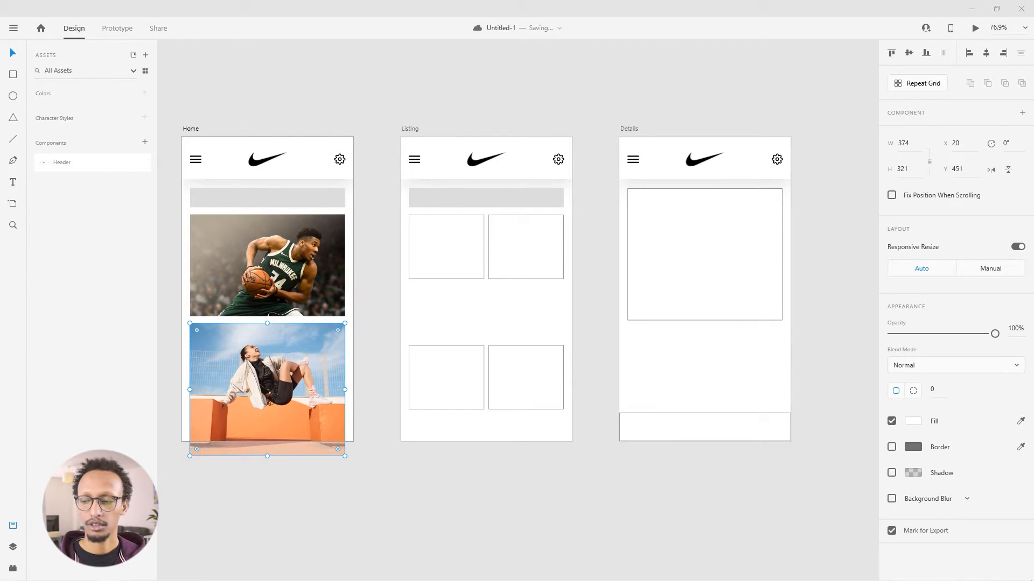
Move Home's lower image down and extend the upper image's height to 302, leaving a gap between them
{"action": "left_click_drag", "start_coordinate": [267, 341], "coordinate": [266, 367]}
{"action": "left_click", "coordinate": [267, 294]}
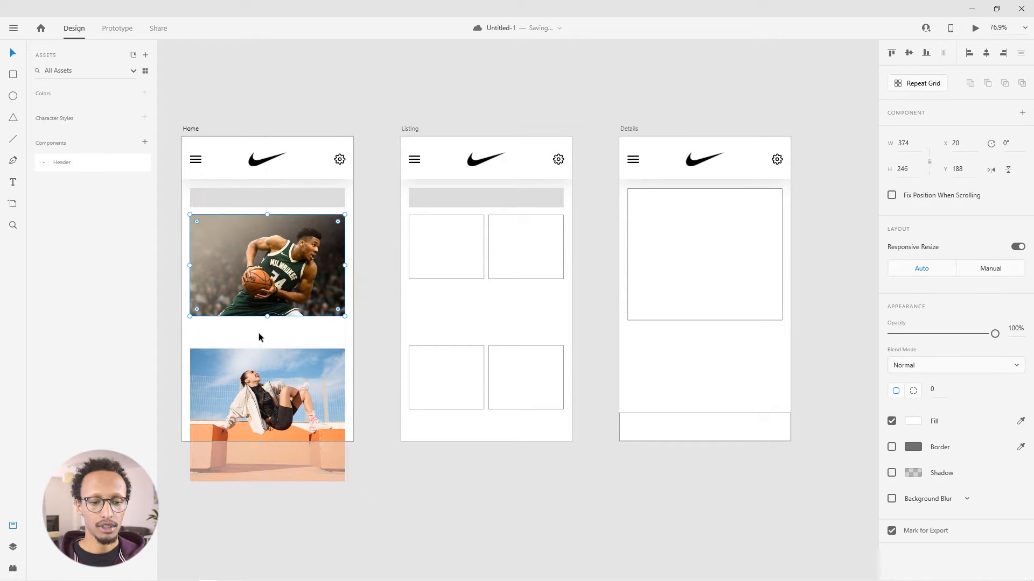
{"action": "left_click_drag", "start_coordinate": [266, 319], "coordinate": [270, 340]}
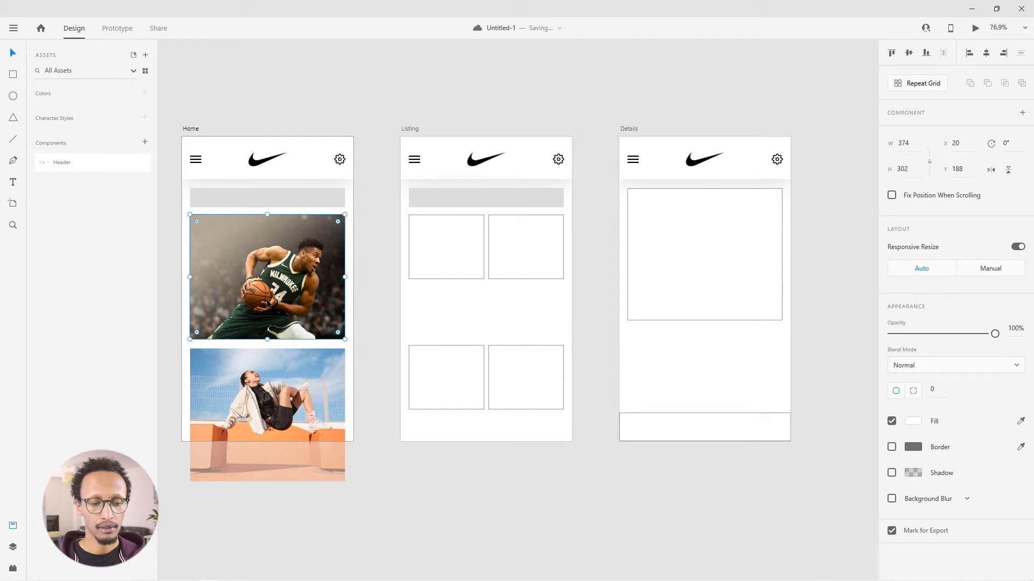
{"action": "left_click", "coordinate": [363, 328]}
{"action": "left_click_drag", "start_coordinate": [366, 411], "coordinate": [370, 448]}
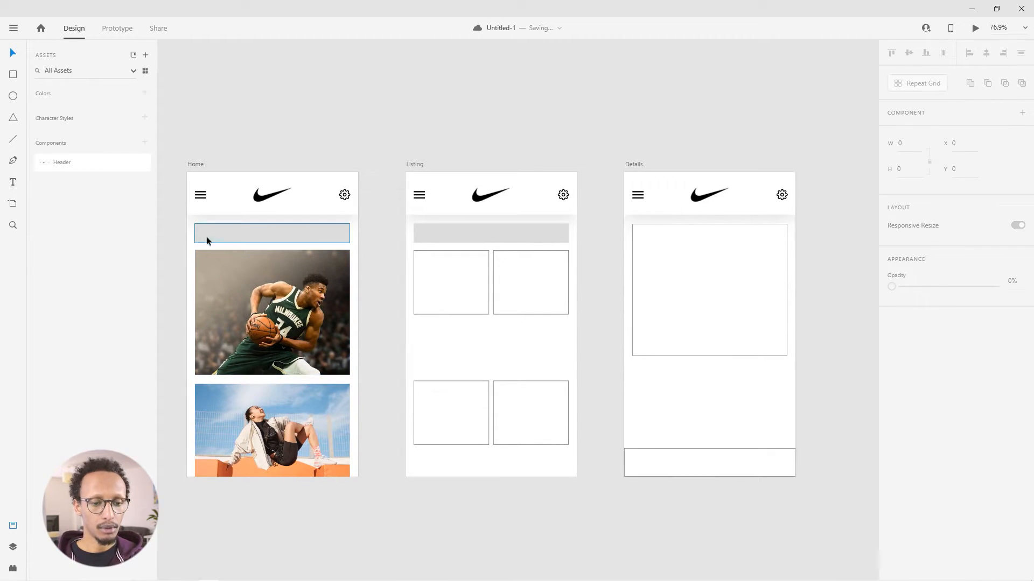
Change the fill of the grey bar under the Home header to white (#FFFFFF)
{"action": "scroll", "coordinate": [203, 236], "scroll_direction": "up", "scroll_amount": 5}
{"action": "left_click_drag", "start_coordinate": [214, 238], "coordinate": [273, 249]}
{"action": "scroll", "coordinate": [269, 244], "scroll_direction": "up", "scroll_amount": 3}
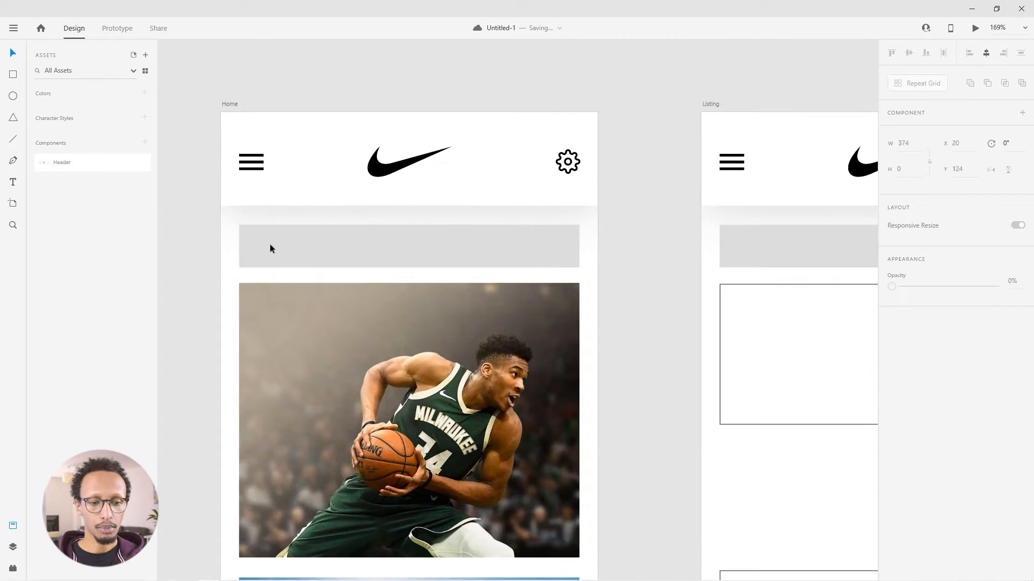
{"action": "left_click", "coordinate": [515, 248]}
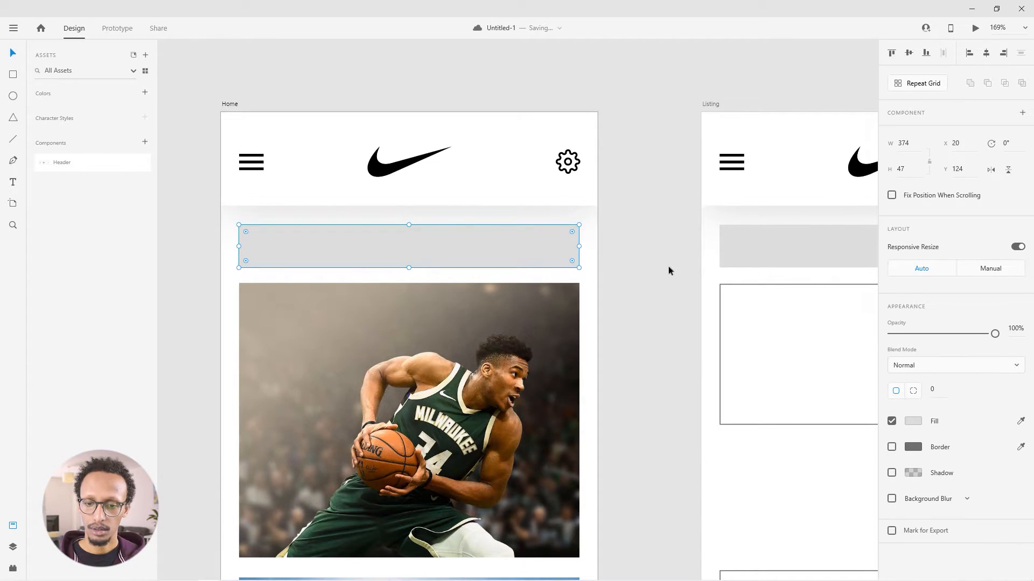
{"action": "left_click", "coordinate": [909, 422]}
{"action": "left_click", "coordinate": [753, 358]}
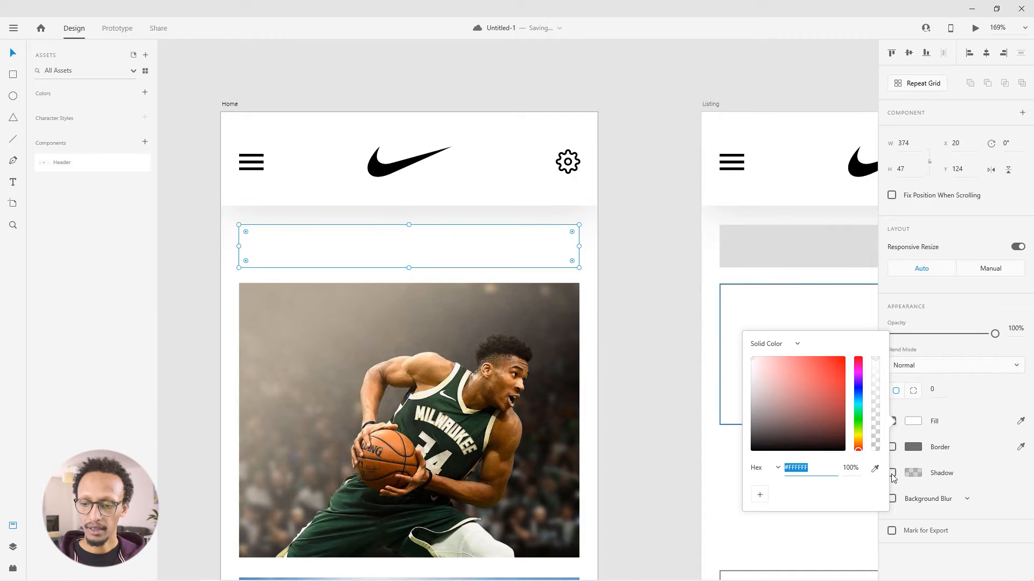
{"action": "left_click", "coordinate": [950, 546]}
Try a black drop shadow at 6% opacity on the bar under the Home header and switch it off again
{"action": "left_click", "coordinate": [891, 472]}
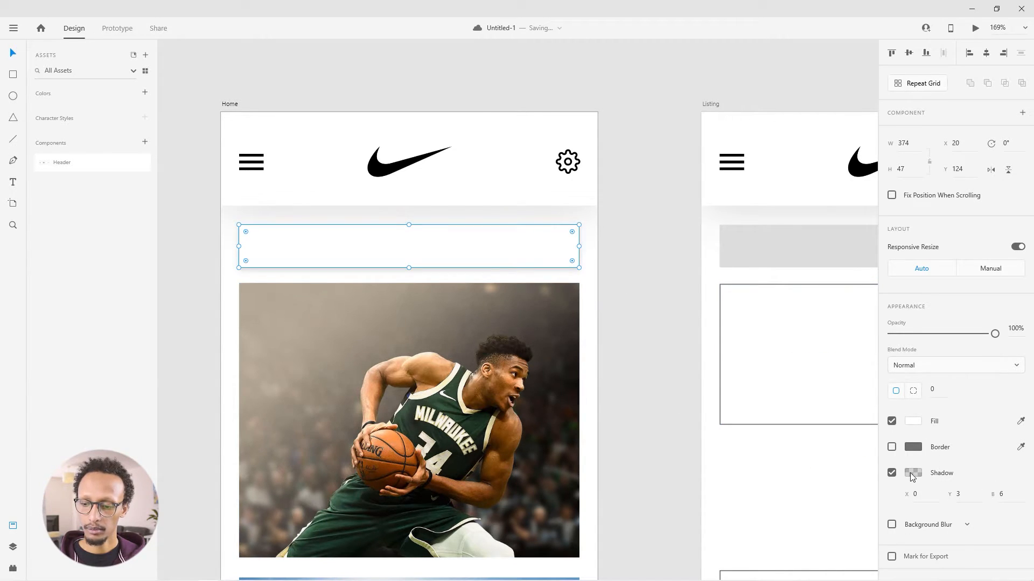
{"action": "left_click", "coordinate": [912, 472]}
{"action": "mouse_move", "coordinate": [875, 487]}
{"action": "left_mouse_down"}
{"action": "mouse_move", "coordinate": [874, 467]}
{"action": "mouse_move", "coordinate": [881, 500]}
{"action": "mouse_move", "coordinate": [881, 489]}
{"action": "left_mouse_up"}
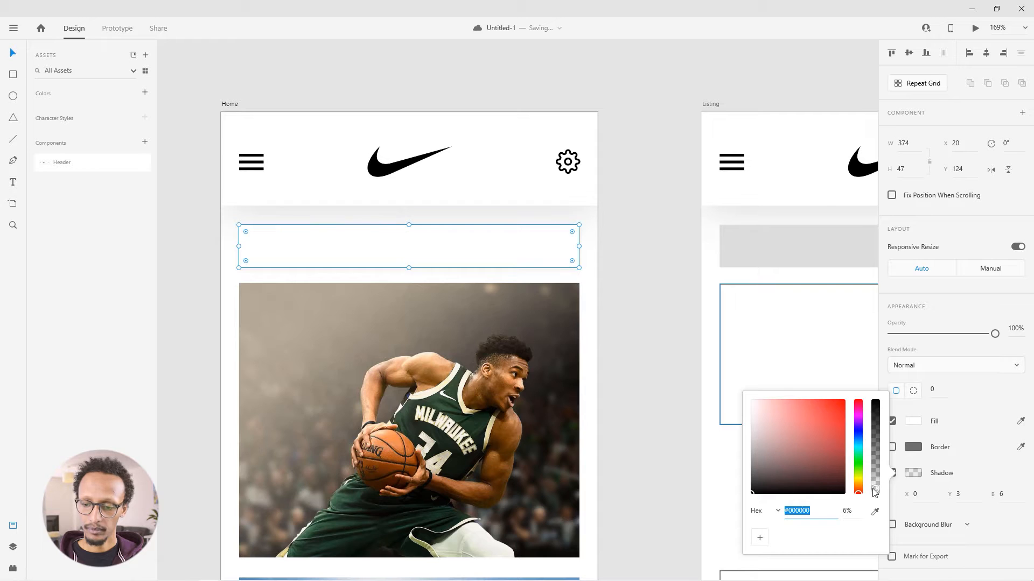
{"action": "left_click", "coordinate": [948, 472]}
{"action": "left_click", "coordinate": [891, 472]}
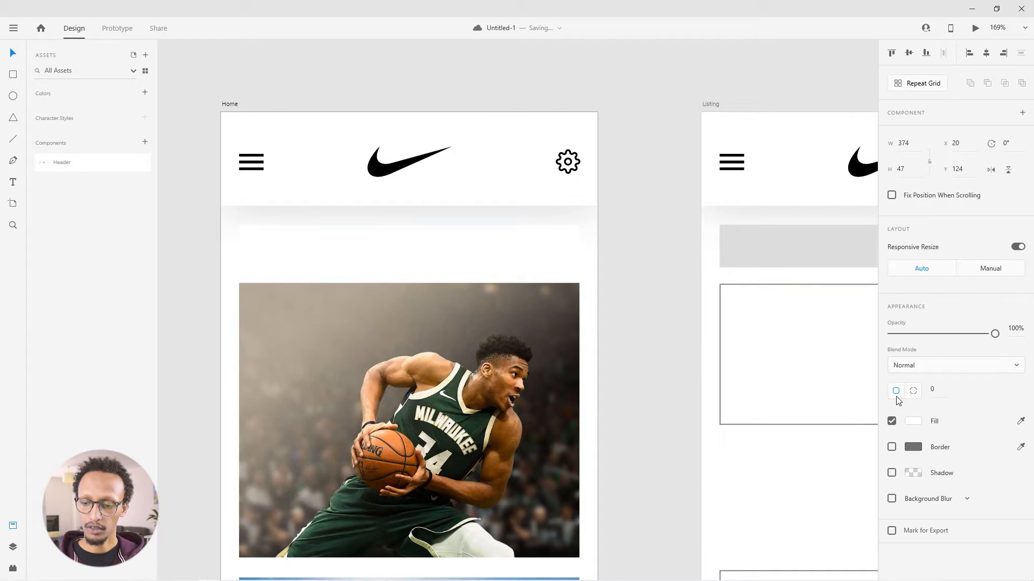
Set the fill of the bar under the Home header to #EEEEEE and round its corners
{"action": "left_click", "coordinate": [912, 421]}
{"action": "type", "text": "F3F3F3"}
{"action": "key", "text": "Return"}
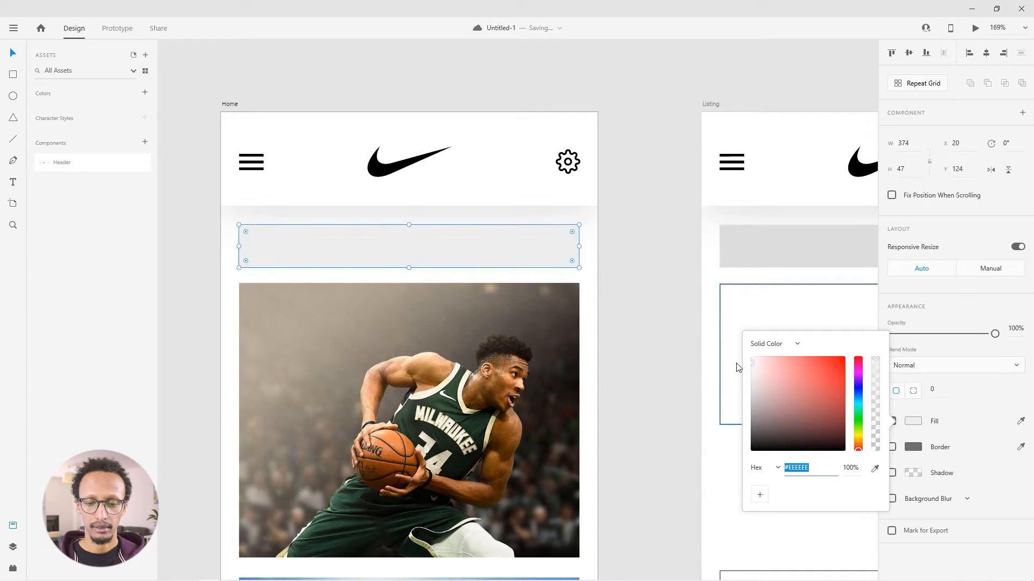
{"action": "left_click", "coordinate": [626, 287]}
{"action": "left_click", "coordinate": [539, 263]}
{"action": "left_click", "coordinate": [933, 395]}
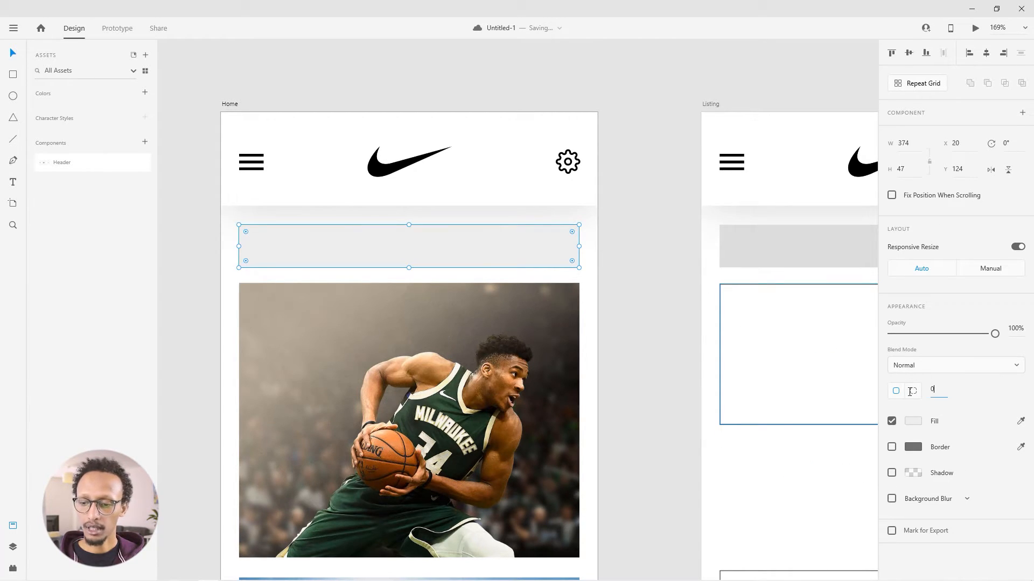
{"action": "key", "text": "Escape"}
Round the corners of both Home images with a radius of 8
{"action": "left_click", "coordinate": [552, 361]}
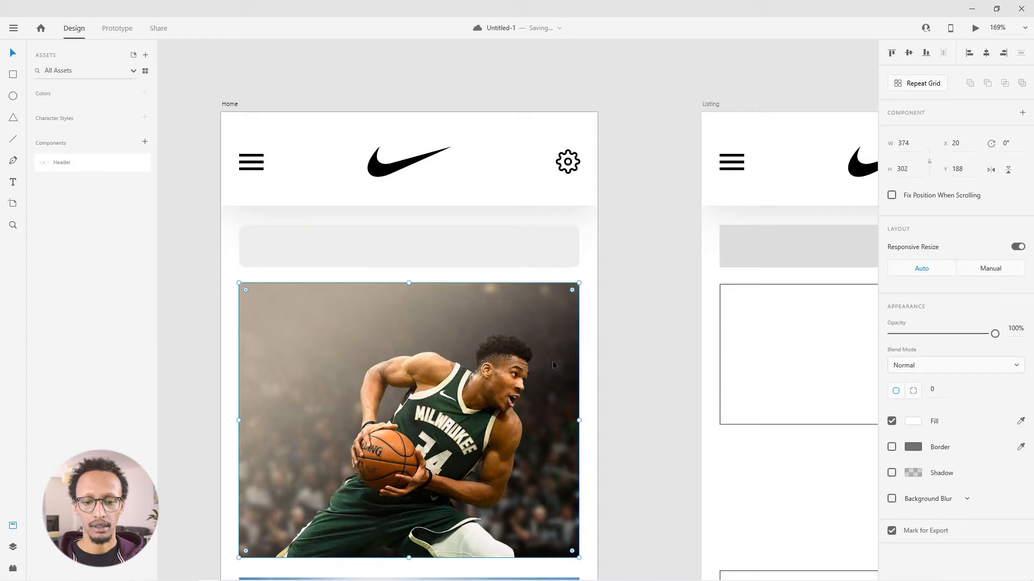
{"action": "scroll", "coordinate": [566, 232], "scroll_direction": "down", "scroll_amount": 5}
{"action": "left_click_drag", "start_coordinate": [566, 231], "coordinate": [568, 299]}
{"action": "left_click", "coordinate": [503, 377], "text": "shift"}
{"action": "left_click", "coordinate": [934, 390]}
{"action": "type", "text": "8"}
{"action": "key", "text": "Return"}
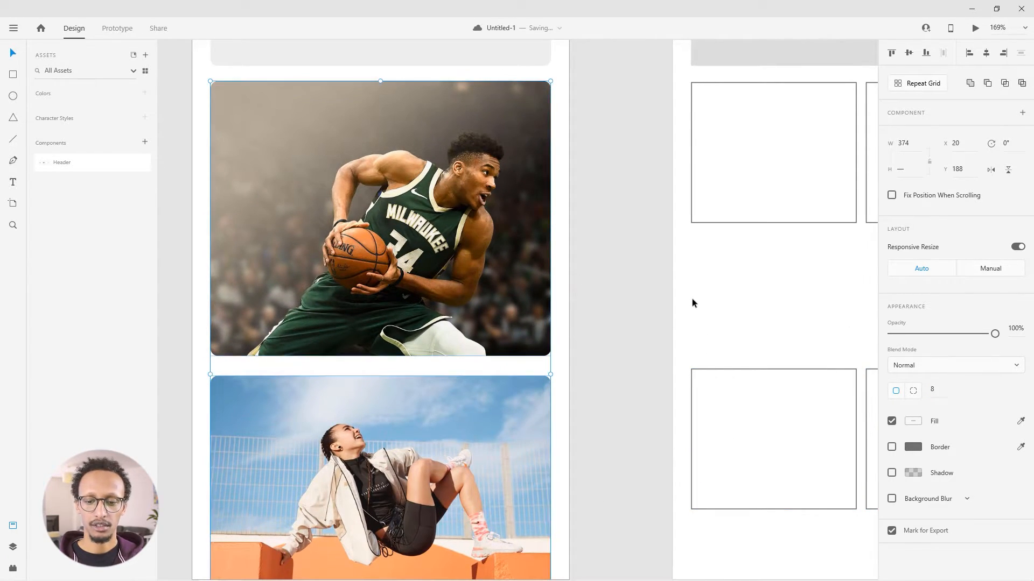
{"action": "left_click", "coordinate": [601, 248]}
Add the placeholder text "Search here" inside the light grey bar on the Home artboard
{"action": "scroll", "coordinate": [601, 252], "scroll_direction": "up", "scroll_amount": 5}
{"action": "scroll", "coordinate": [601, 251], "scroll_direction": "left", "scroll_amount": 2}
{"action": "key", "text": "t"}
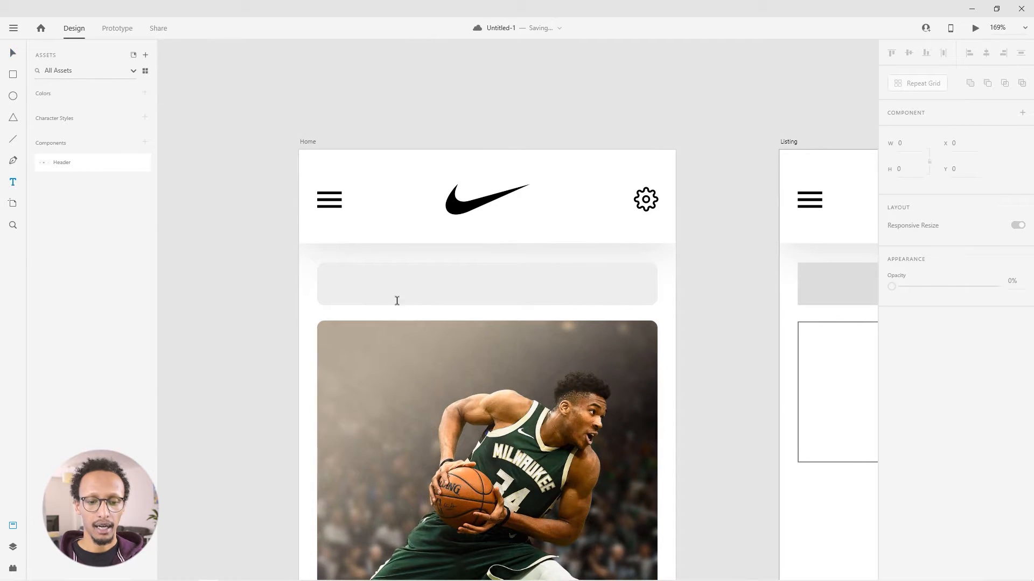
{"action": "left_click", "coordinate": [378, 282]}
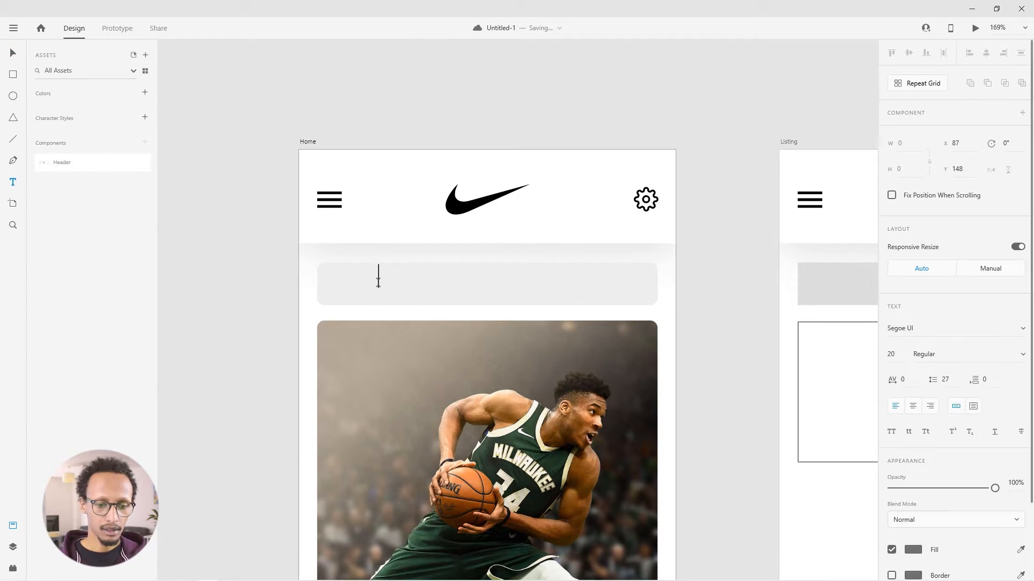
{"action": "type", "text": "Search "}
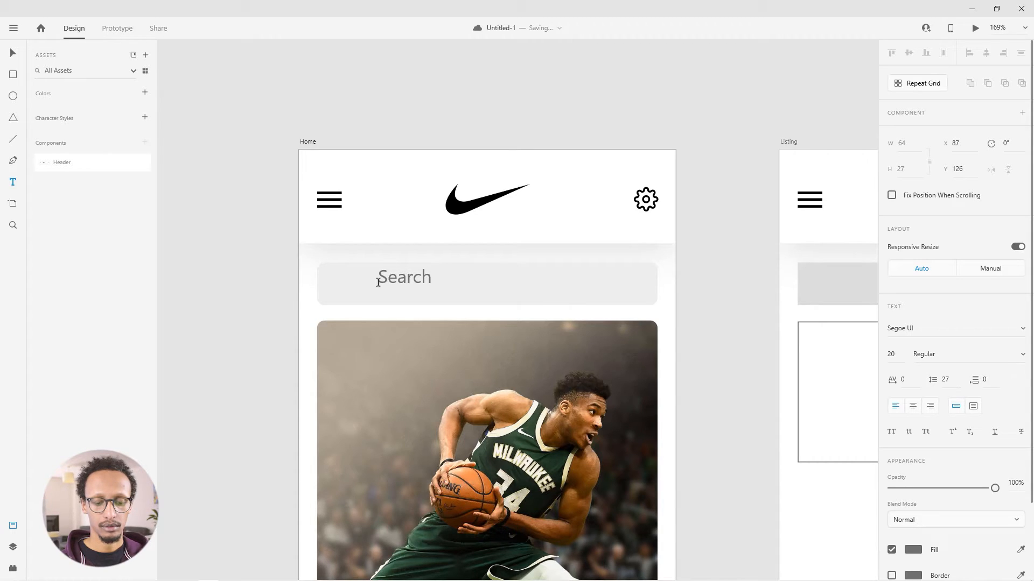
{"action": "type", "text": "here"}
{"action": "key", "text": "Escape"}
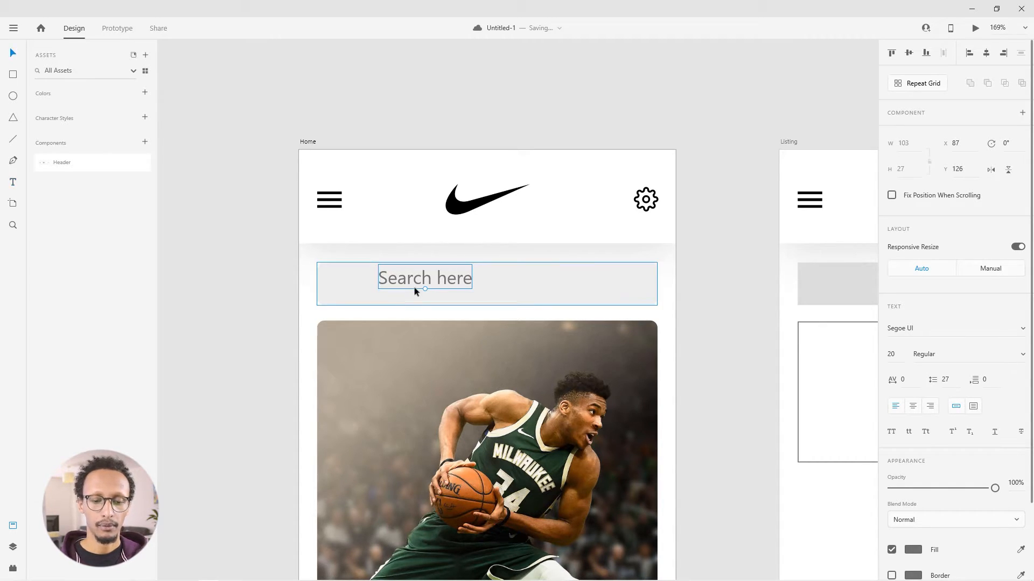
Style the "Search here" text at size 16 with fill #A5A5A5 and position it at X 80, Y 135
{"action": "left_click_drag", "start_coordinate": [430, 287], "coordinate": [403, 286]}
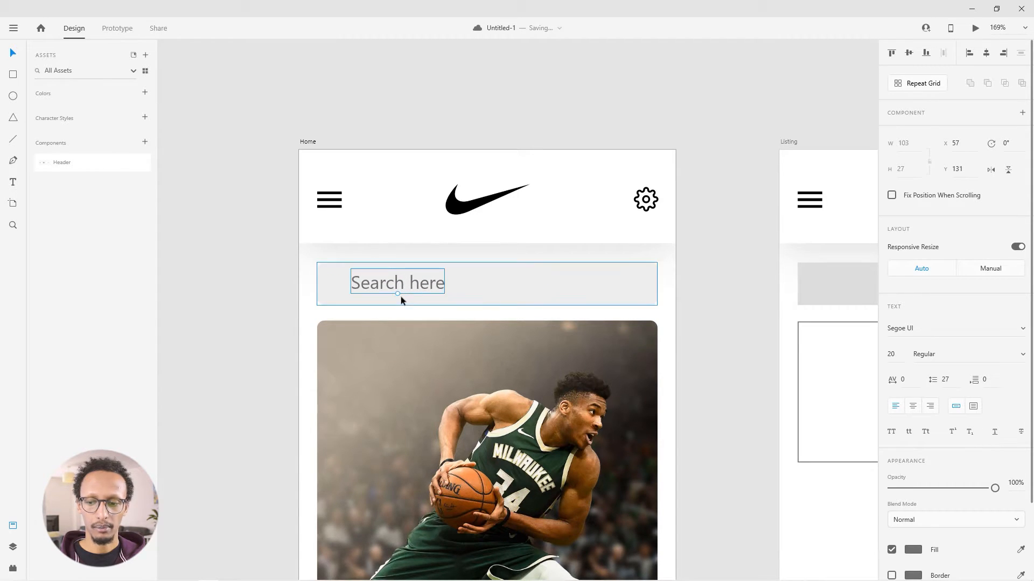
{"action": "left_click_drag", "start_coordinate": [397, 292], "coordinate": [395, 281]}
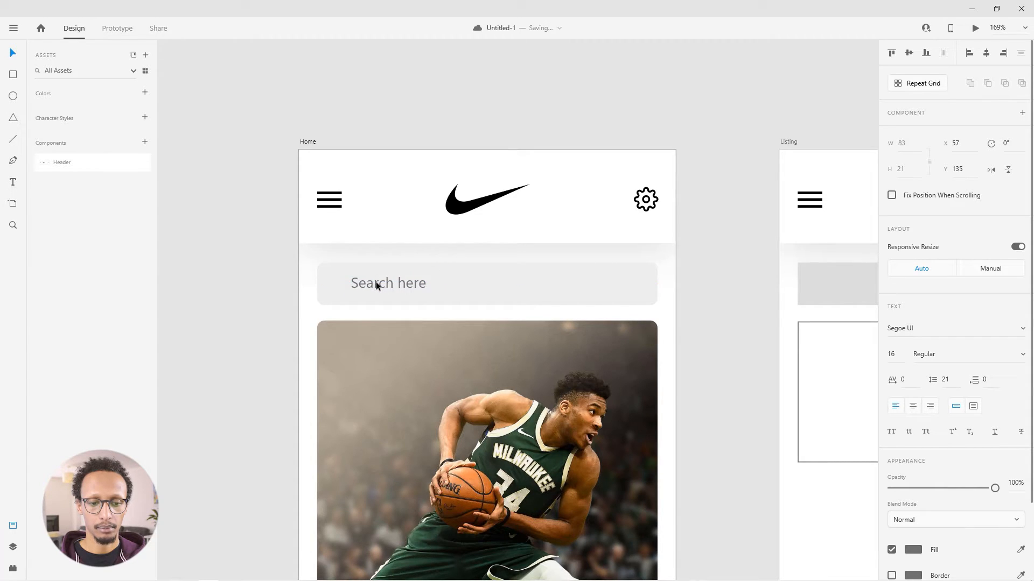
{"action": "left_click", "coordinate": [913, 550]}
{"action": "mouse_move", "coordinate": [784, 477]}
{"action": "left_mouse_down"}
{"action": "mouse_move", "coordinate": [748, 466]}
{"action": "mouse_move", "coordinate": [735, 447]}
{"action": "mouse_move", "coordinate": [731, 460]}
{"action": "left_mouse_up"}
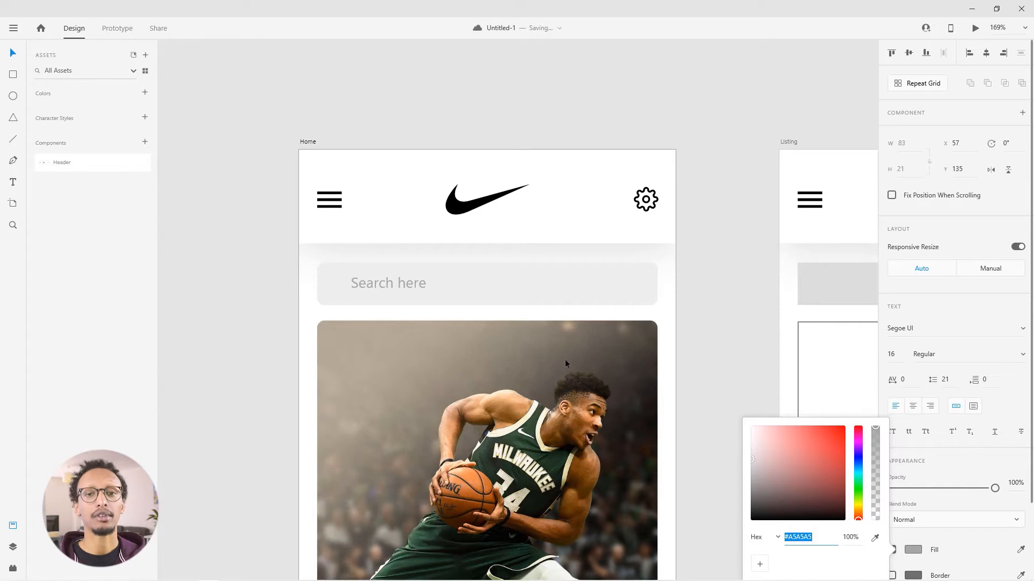
{"action": "left_click", "coordinate": [296, 276]}
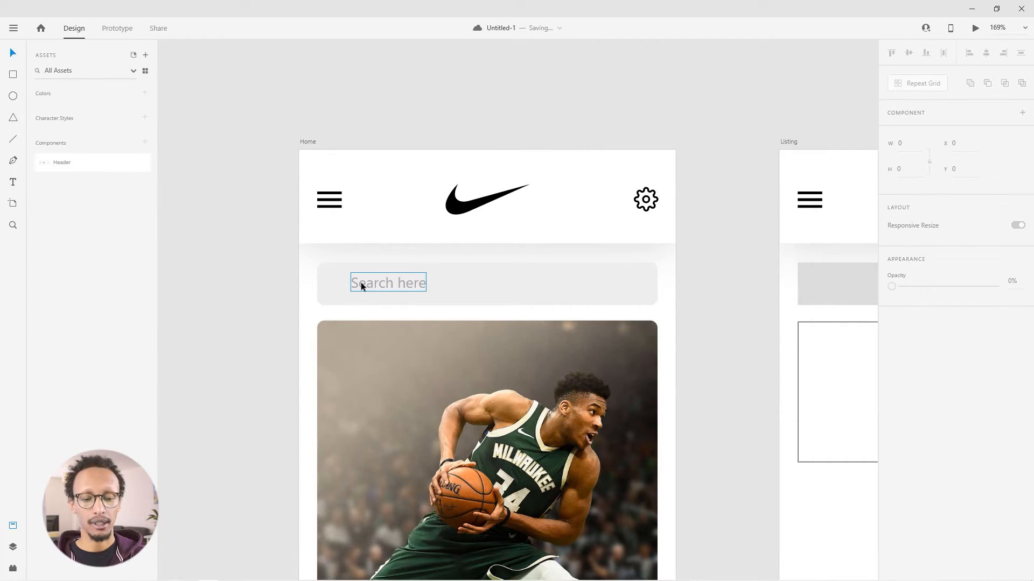
{"action": "left_click_drag", "start_coordinate": [363, 282], "coordinate": [392, 288]}
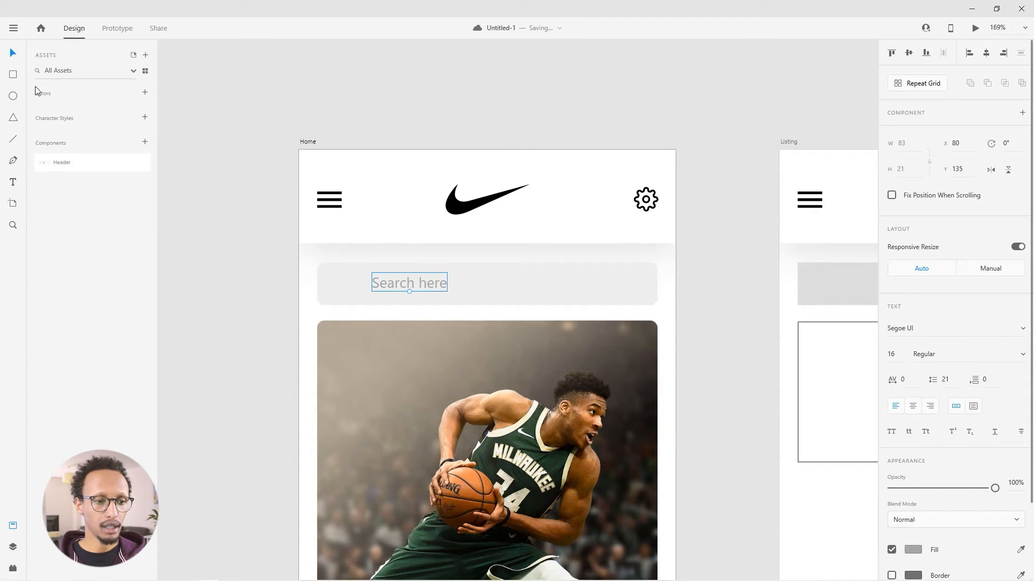
Search the Icons 4 Design plugin for "search" and insert the Feather search icon on the Home artboard
{"action": "left_click", "coordinate": [13, 570]}
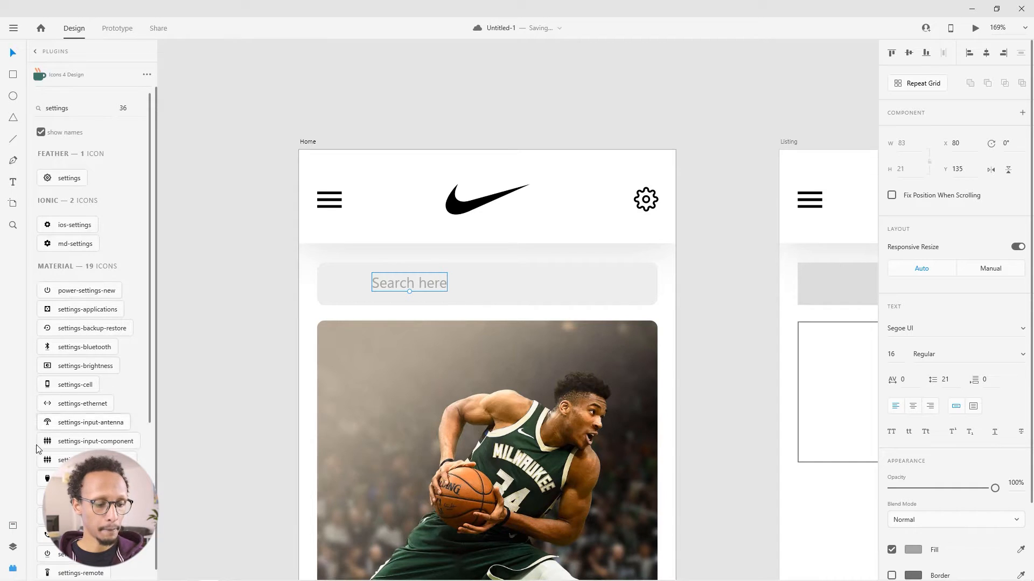
{"action": "left_click", "coordinate": [80, 114]}
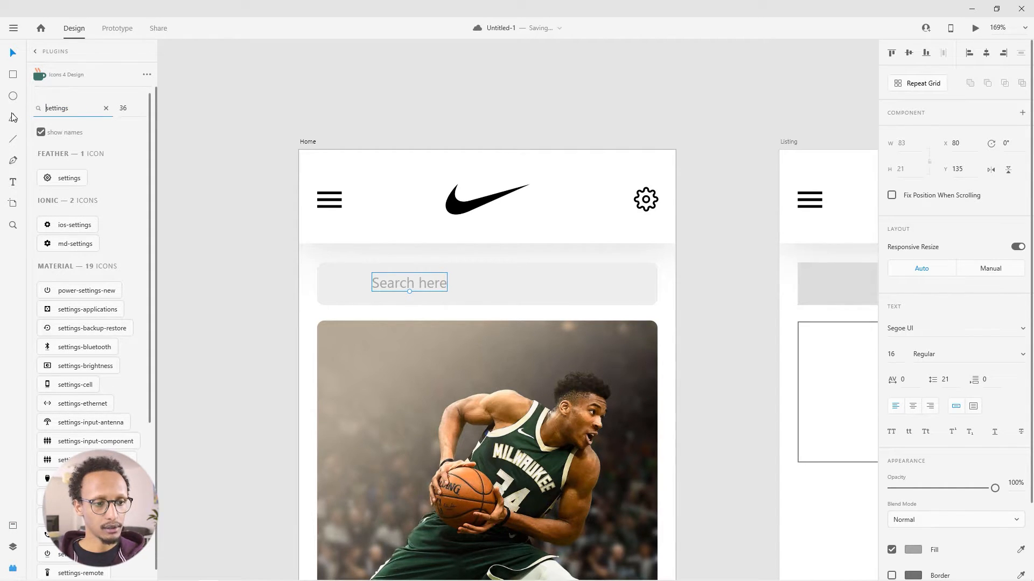
{"action": "key", "text": "ctrl+a"}
{"action": "type", "text": "search"}
{"action": "key", "text": "Return"}
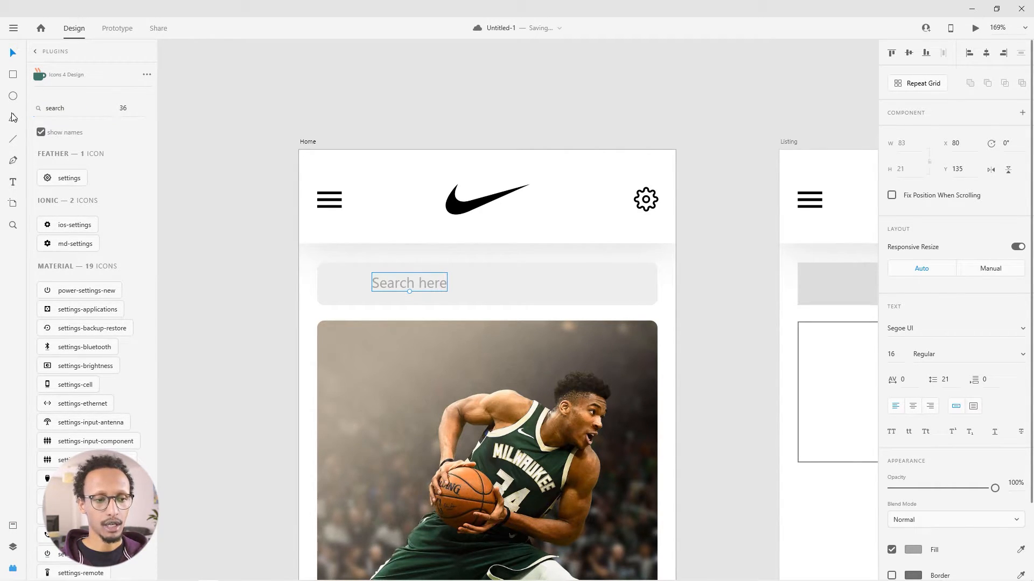
{"action": "left_click", "coordinate": [58, 343]}
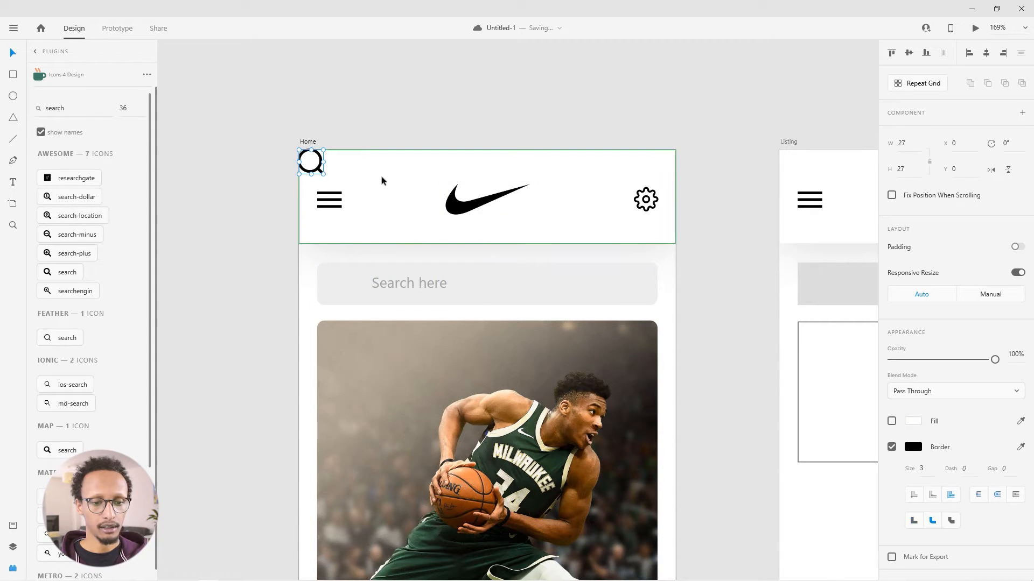
Place a smaller search icon near the start of the search bar and align the "Search here" text beside it
{"action": "left_click_drag", "start_coordinate": [310, 162], "coordinate": [384, 281]}
{"action": "left_click", "coordinate": [254, 280]}
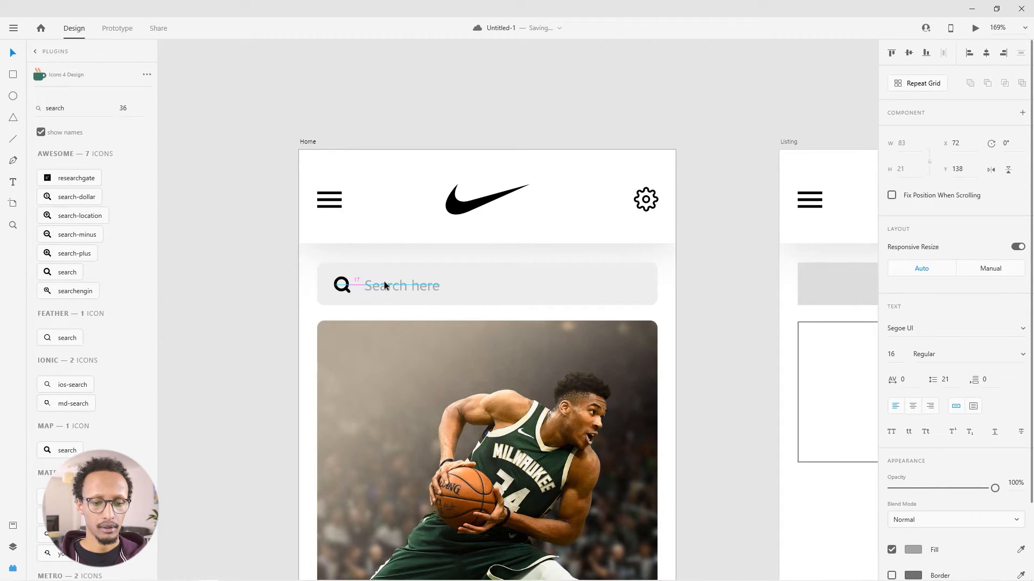
{"action": "key", "text": "Down"}
{"action": "key", "text": "Up"}
{"action": "key", "text": "Up"}
{"action": "left_click", "coordinate": [276, 281]}
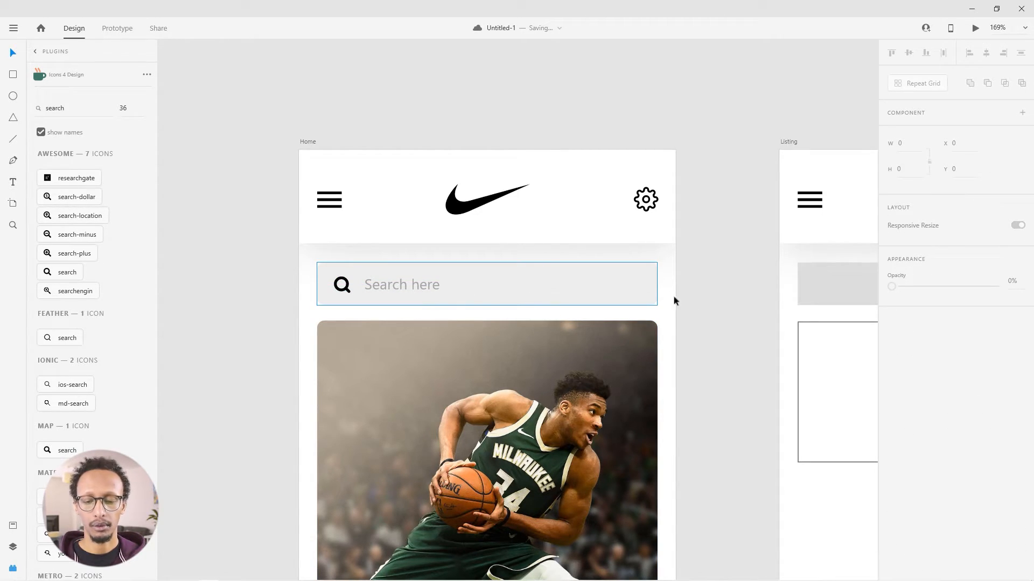
{"action": "left_click_drag", "start_coordinate": [696, 373], "coordinate": [667, 210]}
{"action": "left_click_drag", "start_coordinate": [639, 168], "coordinate": [633, 240]}
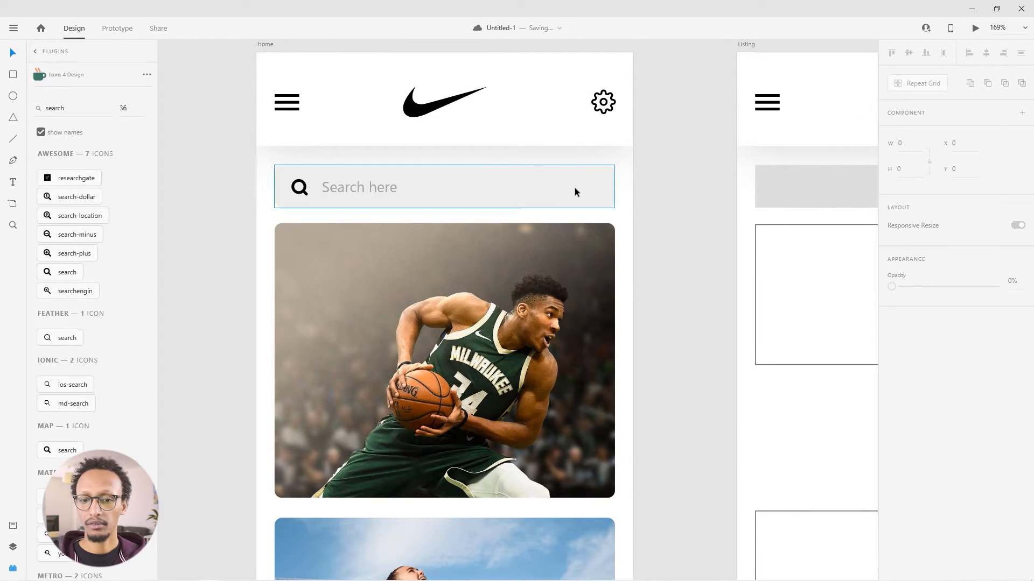
Search the Icons 4 Design plugin for "filter" and look through the matching icons
{"action": "left_click", "coordinate": [46, 108]}
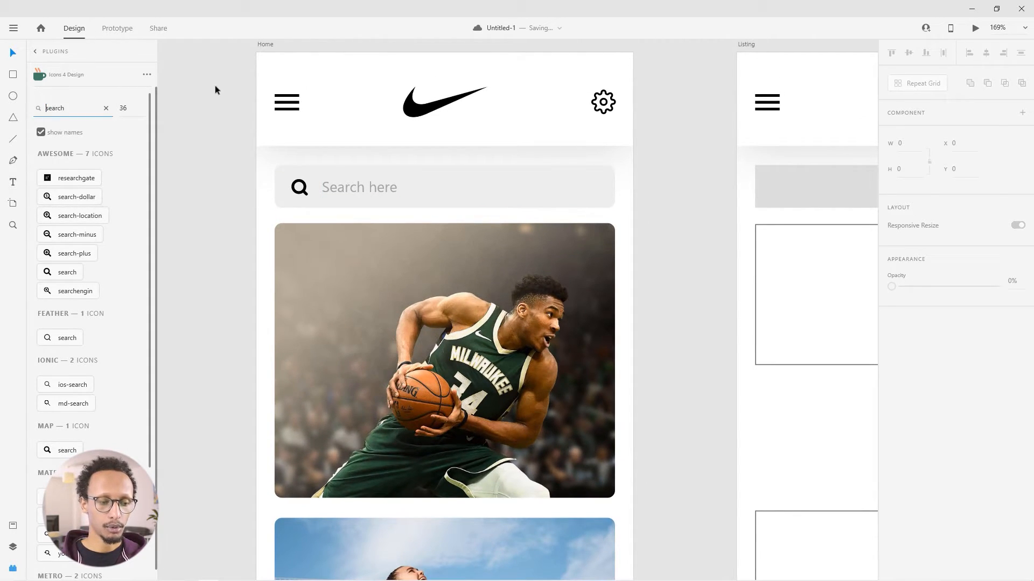
{"action": "double_click", "coordinate": [73, 112]}
{"action": "type", "text": "filter"}
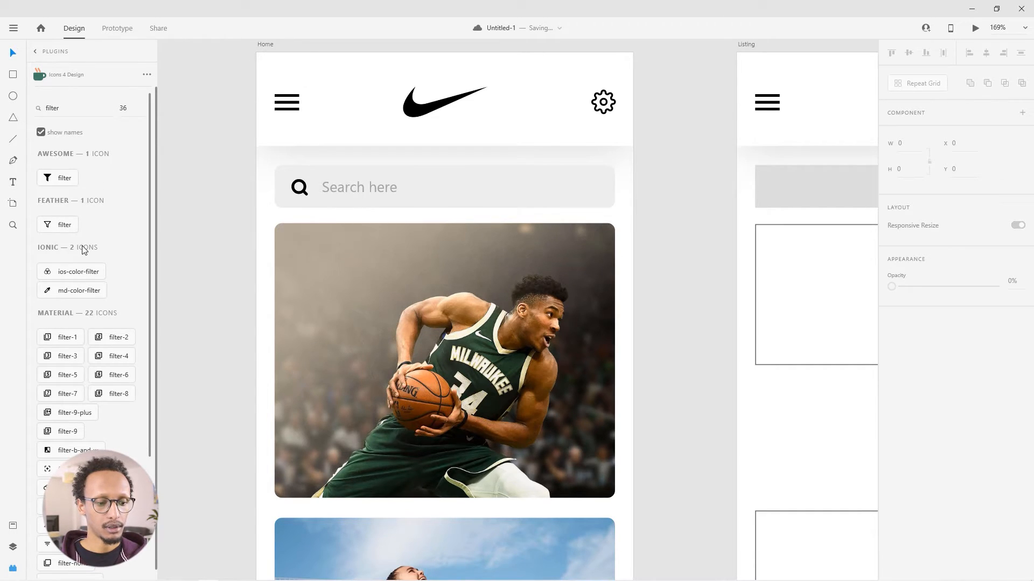
{"action": "scroll", "coordinate": [89, 269], "scroll_direction": "down", "scroll_amount": 3}
{"action": "scroll", "coordinate": [89, 272], "scroll_direction": "up", "scroll_amount": 3}
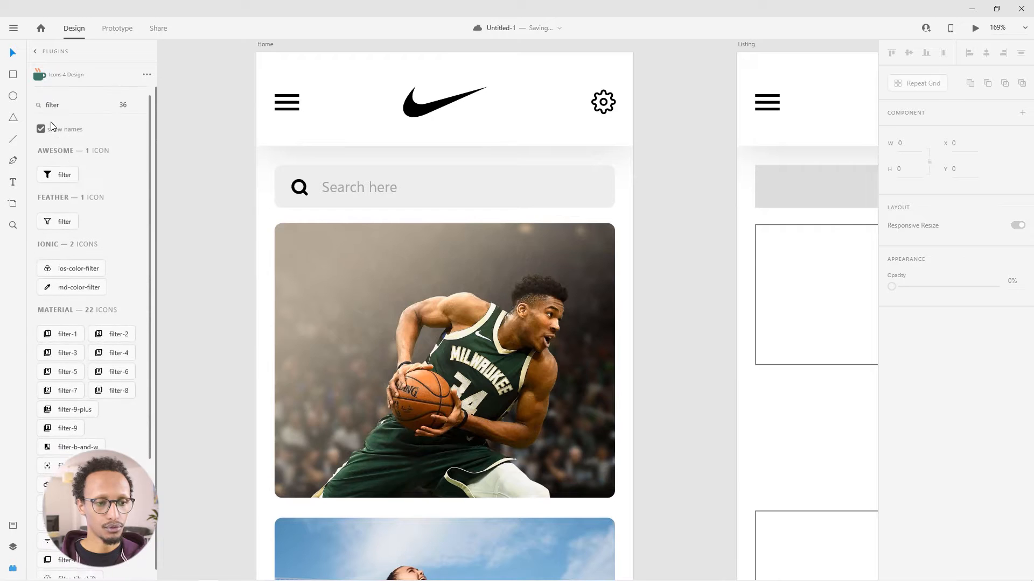
Search the Icons 4 Design plugin for "sort" and browse the icons for a suitable one
{"action": "double_click", "coordinate": [55, 108]}
{"action": "type", "text": "srot"}
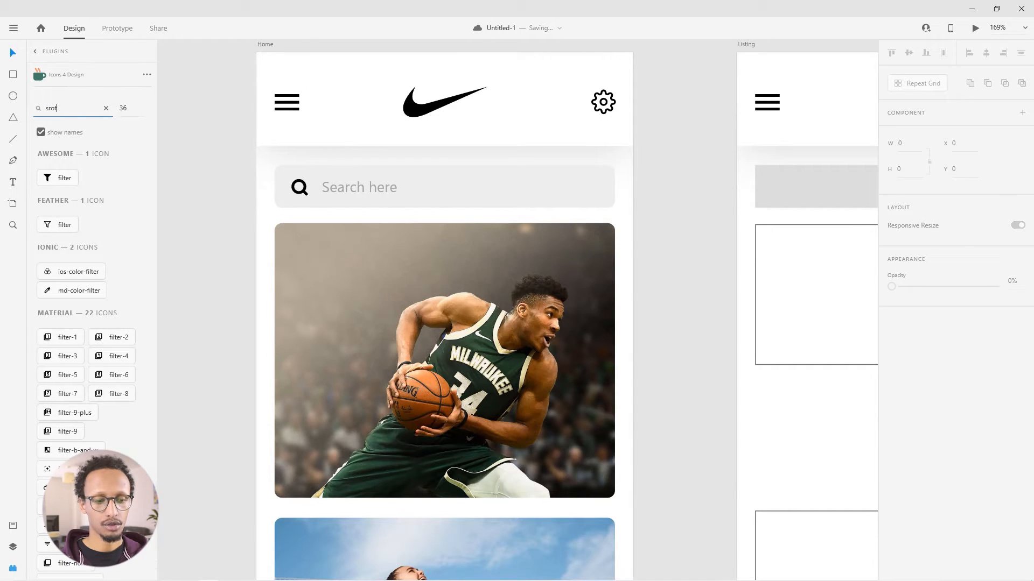
{"action": "double_click", "coordinate": [59, 108]}
{"action": "type", "text": "sort"}
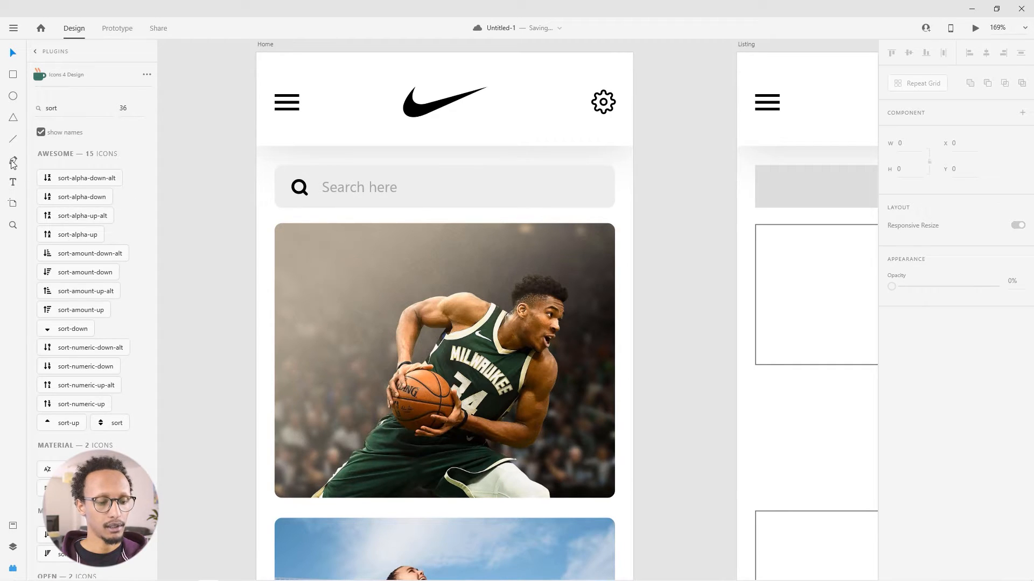
{"action": "scroll", "coordinate": [66, 369], "scroll_direction": "down", "scroll_amount": 2}
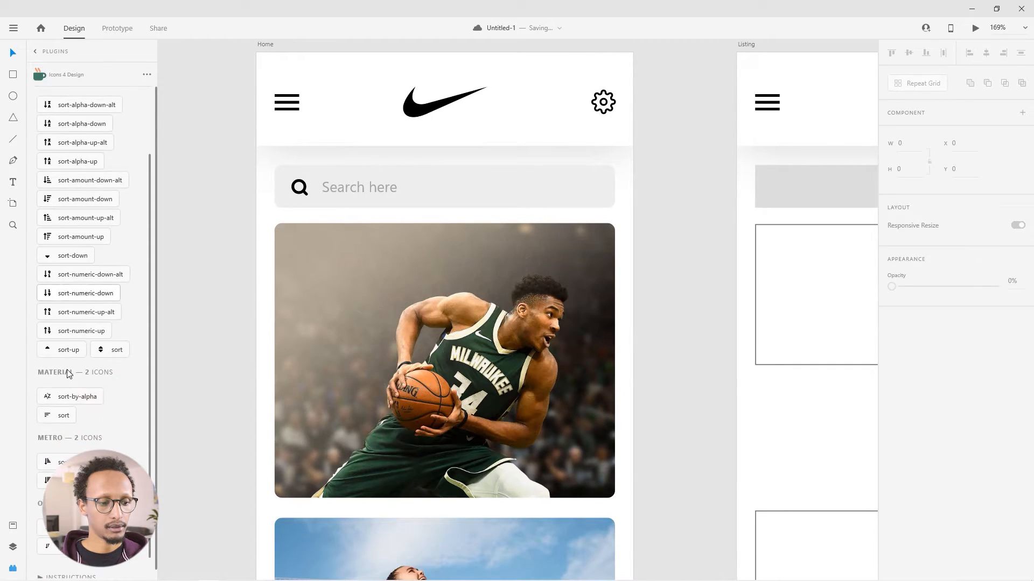
{"action": "scroll", "coordinate": [66, 370], "scroll_direction": "down", "scroll_amount": 1}
{"action": "scroll", "coordinate": [84, 362], "scroll_direction": "up", "scroll_amount": 2}
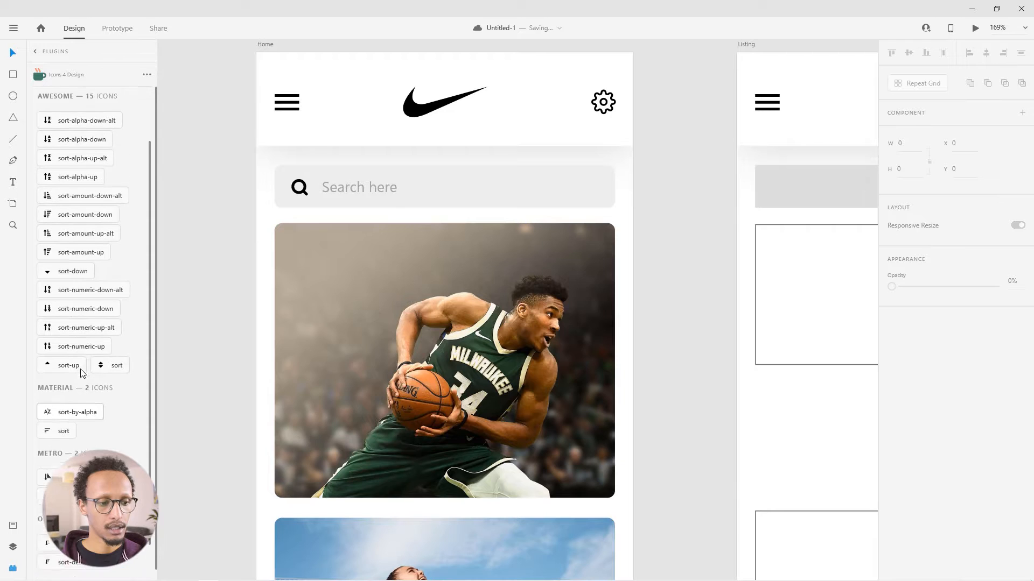
{"action": "scroll", "coordinate": [84, 358], "scroll_direction": "up", "scroll_amount": 1}
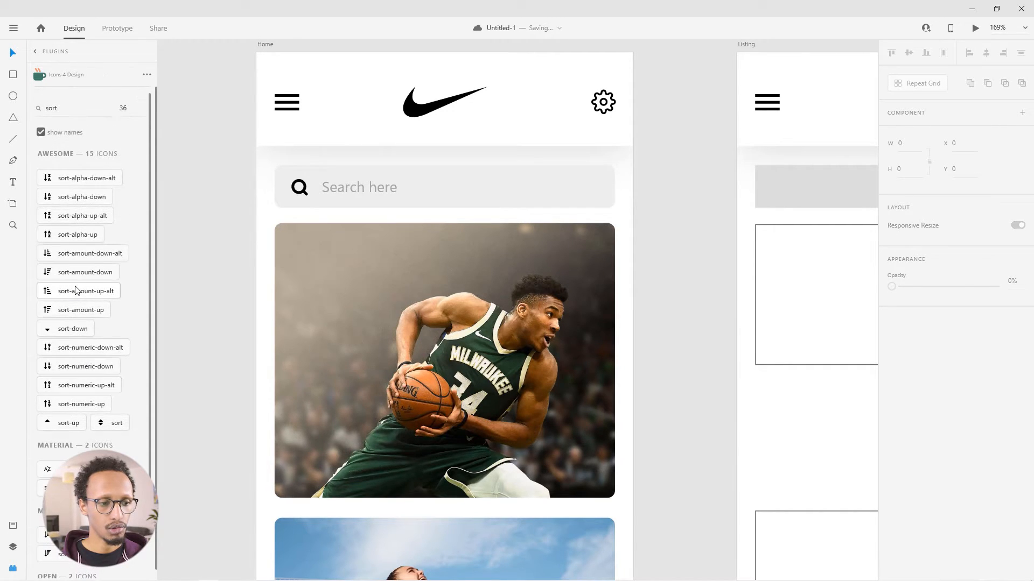
Search the Icons 4 Design plugin for "sliders" and insert the Feather sliders icon
{"action": "left_click", "coordinate": [63, 109]}
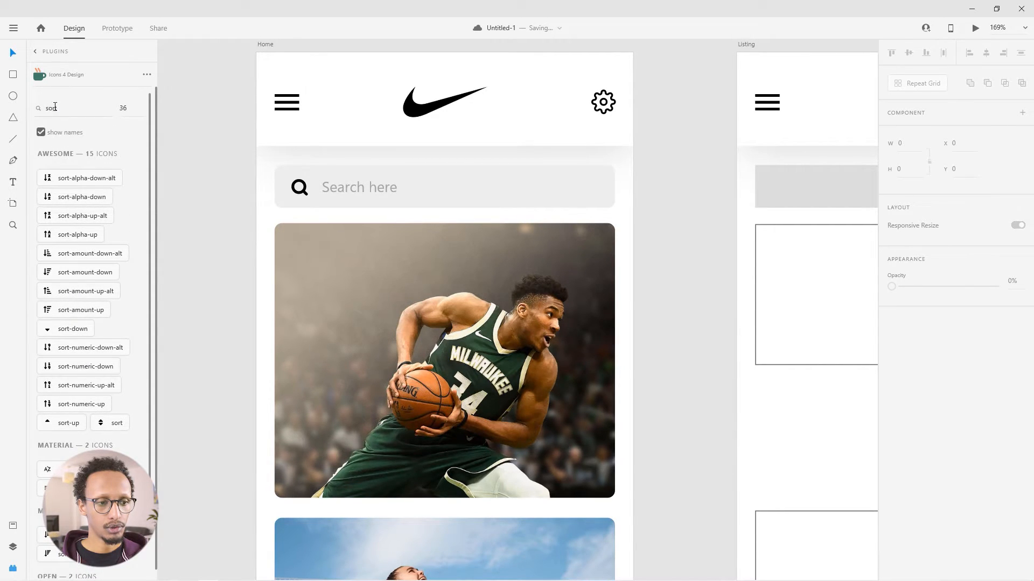
{"action": "key", "text": "BackSpace"}
{"action": "key", "text": "BackSpace"}
{"action": "key", "text": "BackSpace"}
{"action": "type", "text": "liders"}
{"action": "key", "text": "Return"}
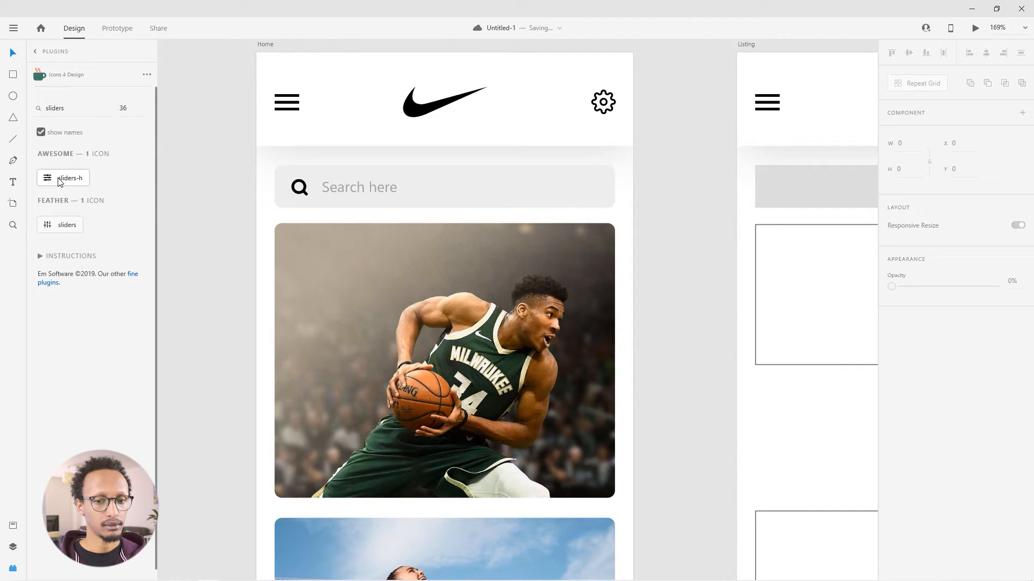
{"action": "left_click", "coordinate": [69, 111]}
{"action": "key", "text": "ctrl+a"}
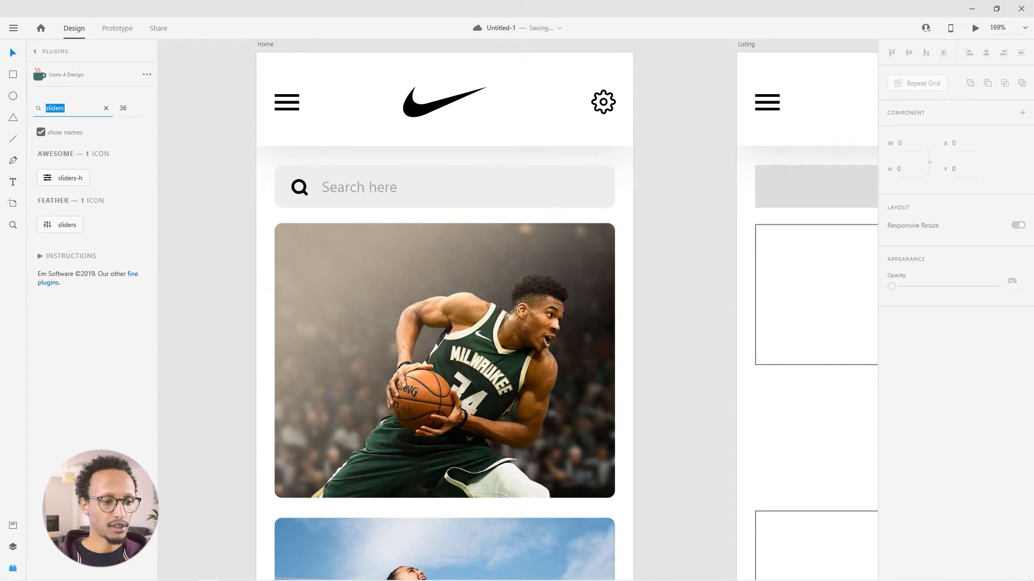
{"action": "left_click", "coordinate": [63, 225]}
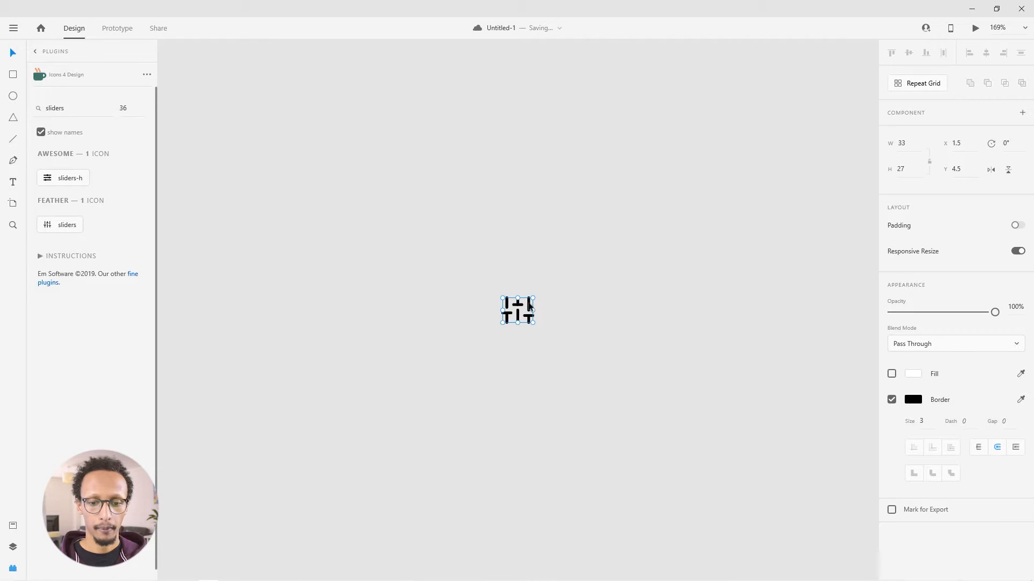
Move the sliders icon to the far end of the Home search bar and scale it to about 19 × 15.5
{"action": "scroll", "coordinate": [530, 305], "scroll_direction": "down", "scroll_amount": 5}
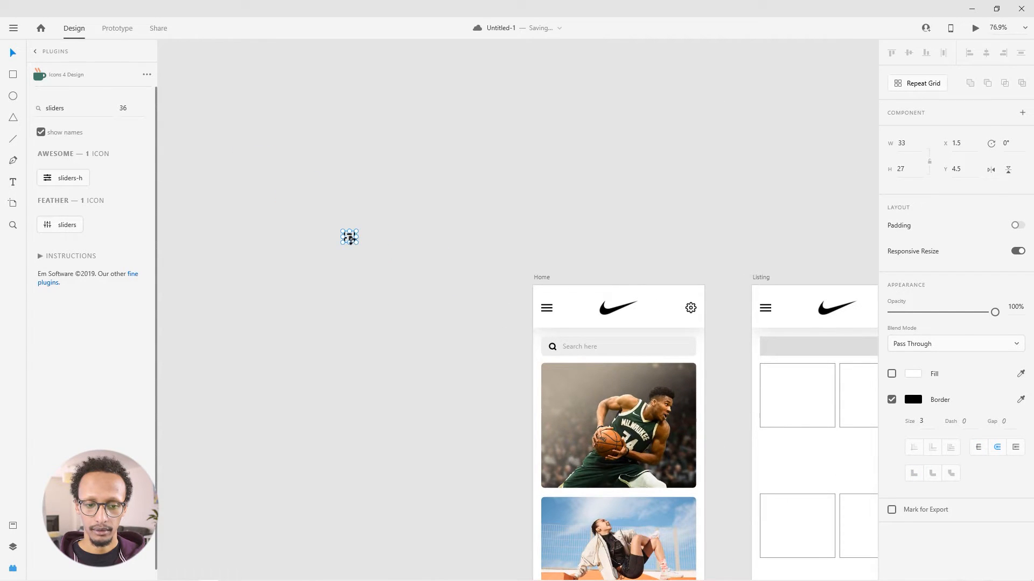
{"action": "left_click_drag", "start_coordinate": [349, 242], "coordinate": [691, 340]}
{"action": "scroll", "coordinate": [689, 347], "scroll_direction": "up", "scroll_amount": 5}
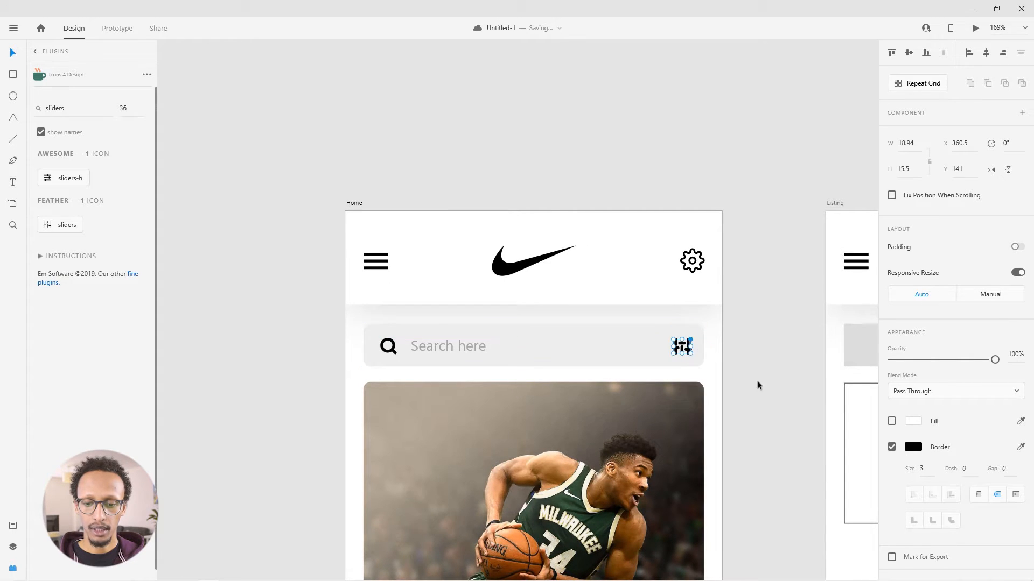
Set the sliders icon's border size to 1 and its opacity to 100%
{"action": "key", "text": "1"}
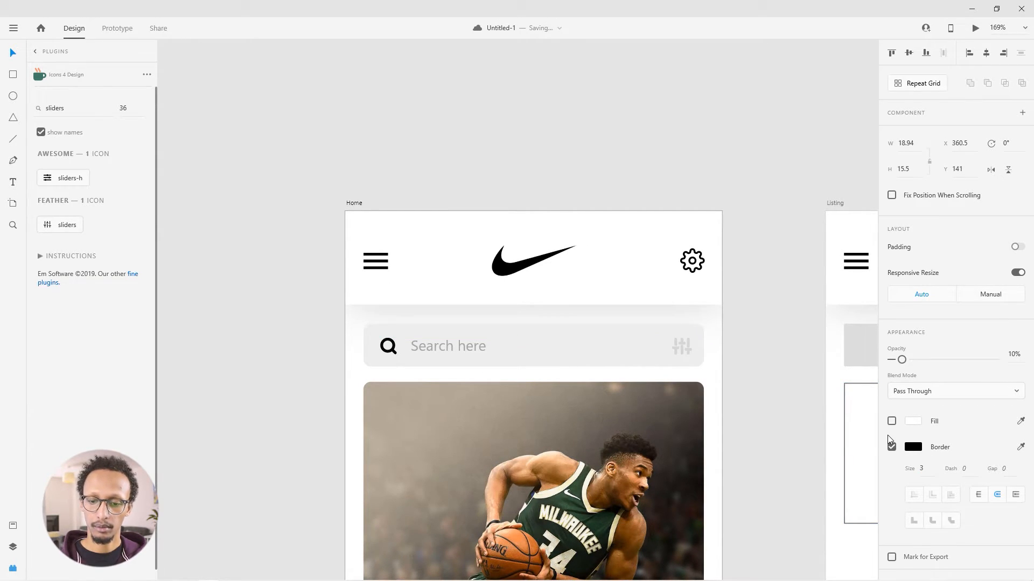
{"action": "left_click", "coordinate": [930, 466]}
{"action": "type", "text": "10"}
{"action": "key", "text": "Return"}
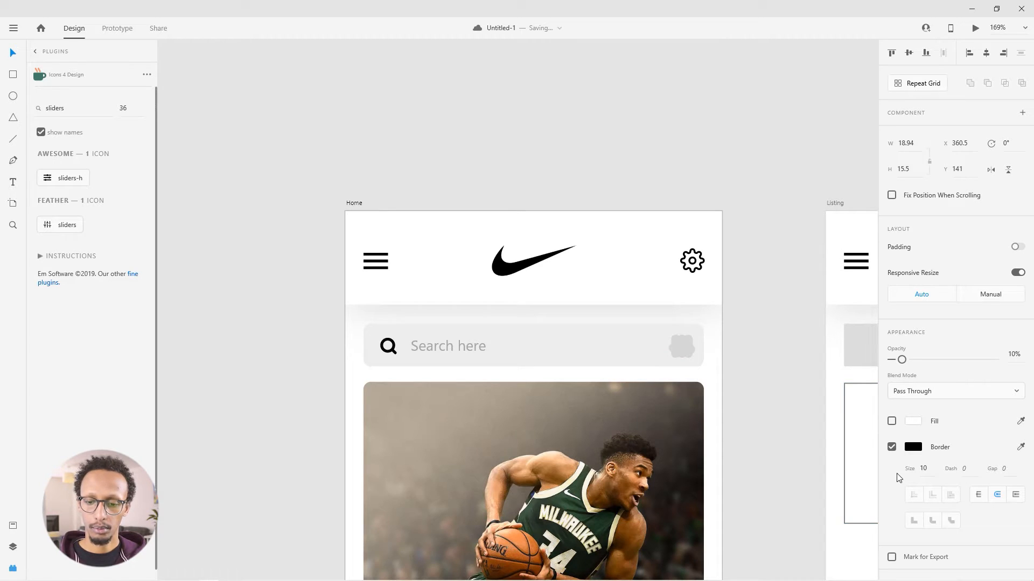
{"action": "left_click_drag", "start_coordinate": [927, 468], "coordinate": [903, 475]}
{"action": "type", "text": "1"}
{"action": "key", "text": "Return"}
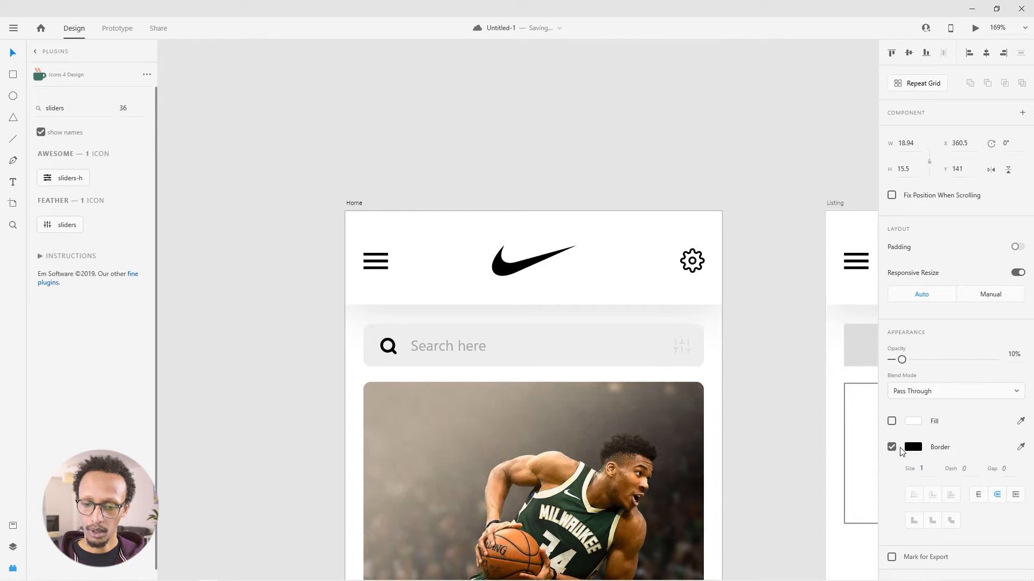
{"action": "left_click_drag", "start_coordinate": [902, 360], "coordinate": [994, 359]}
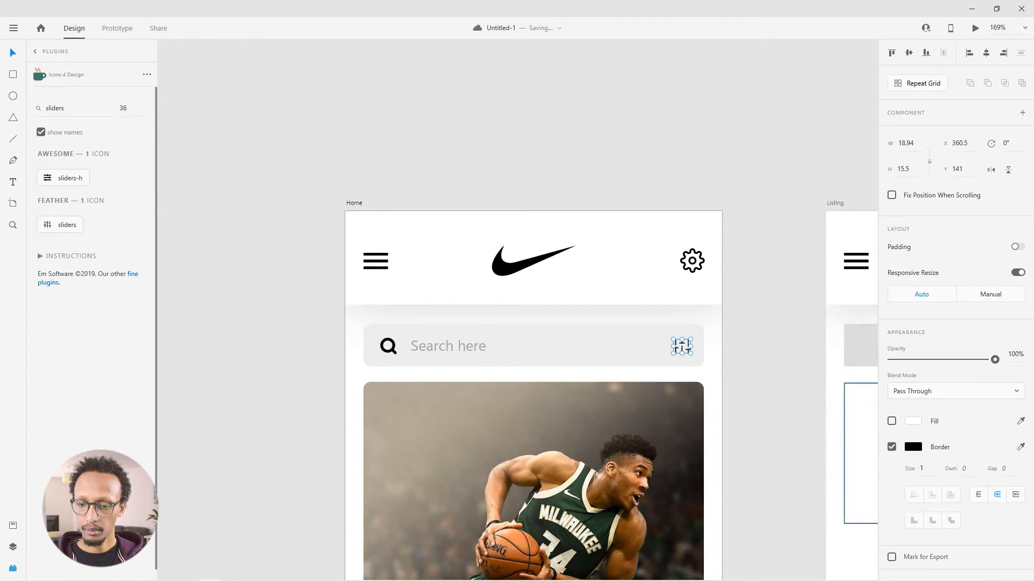
Add an area text reading "NEW / SUMMER KITS / NOW AVAILABLE" on three lines over the basketball image, in a box about 322 × 173
{"action": "left_click", "coordinate": [777, 210]}
{"action": "left_click_drag", "start_coordinate": [760, 366], "coordinate": [722, 261]}
{"action": "scroll", "coordinate": [716, 268], "scroll_direction": "down", "scroll_amount": 3}
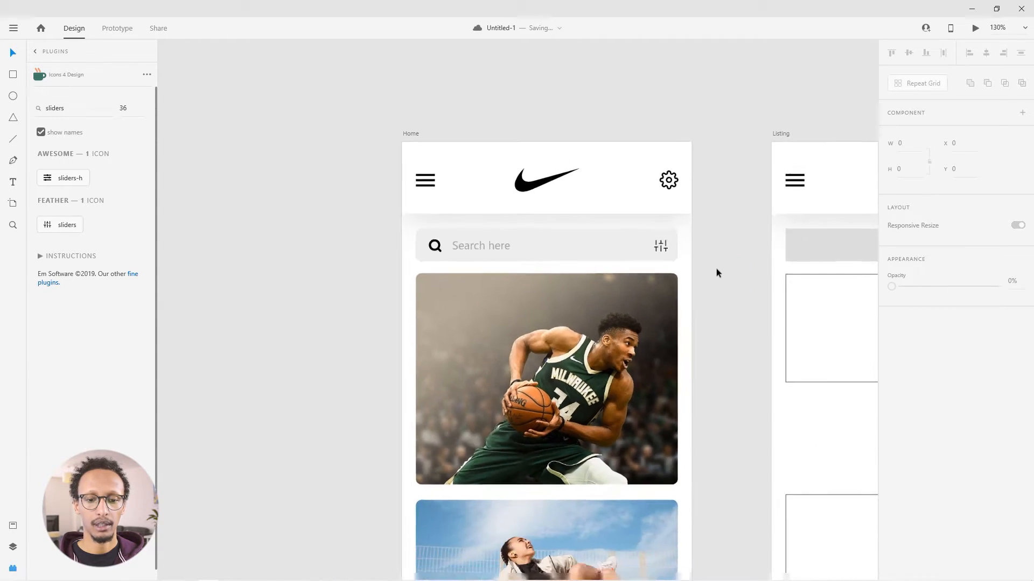
{"action": "left_click_drag", "start_coordinate": [702, 319], "coordinate": [587, 268]}
{"action": "left_click_drag", "start_coordinate": [602, 307], "coordinate": [572, 263]}
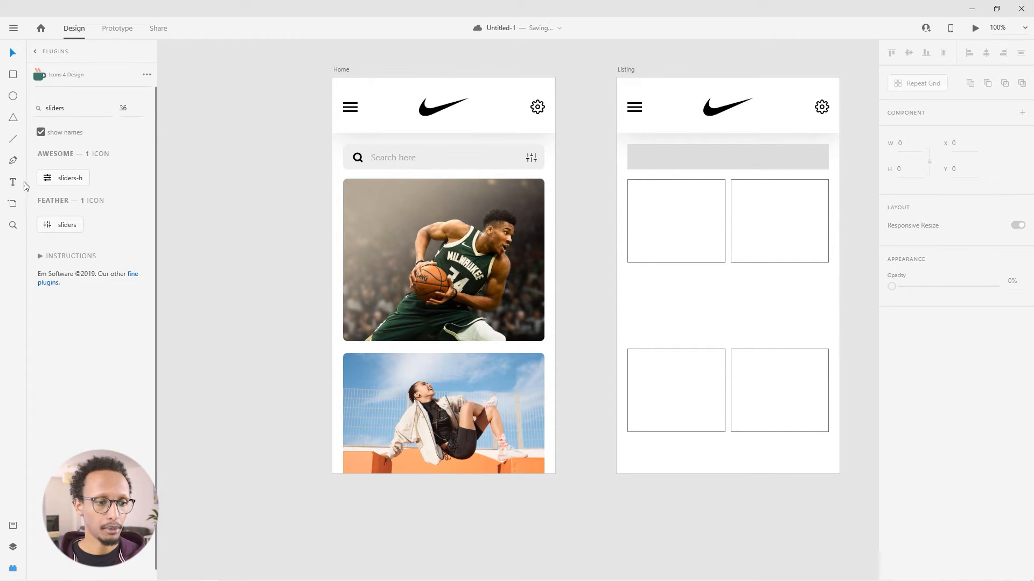
{"action": "left_click_drag", "start_coordinate": [349, 241], "coordinate": [523, 330]}
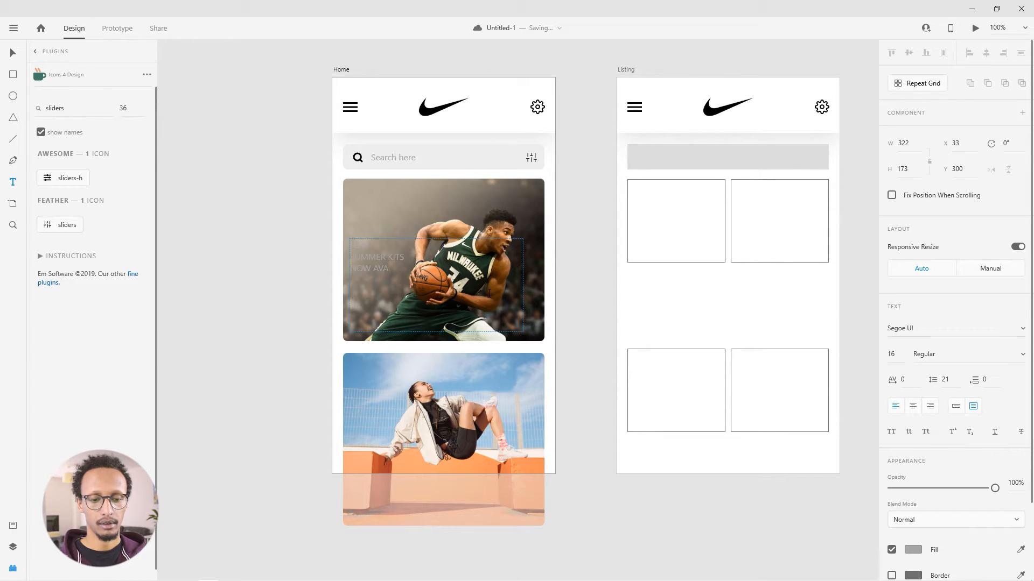
Style the whole banner text in Circular Std Black at size 32 with a white fill
{"action": "key", "text": "ctrl+a"}
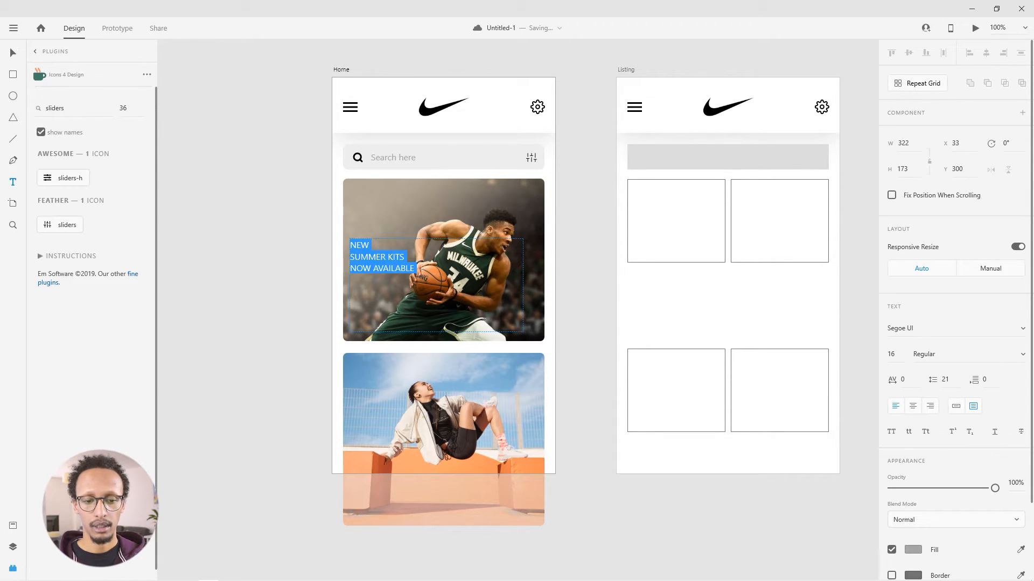
{"action": "left_click", "coordinate": [912, 549]}
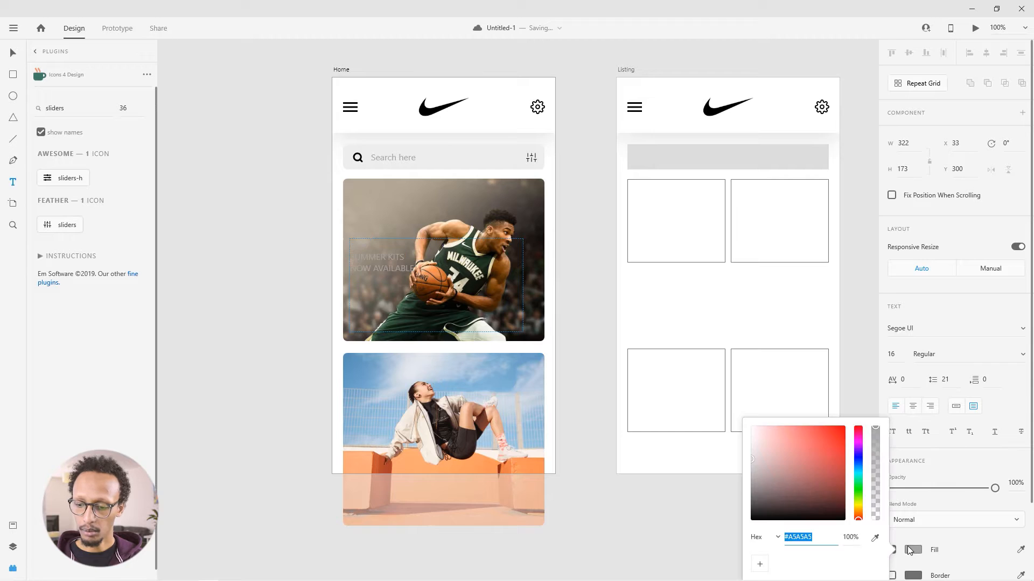
{"action": "left_click", "coordinate": [936, 328]}
{"action": "type", "text": "circ"}
{"action": "key", "text": "Return"}
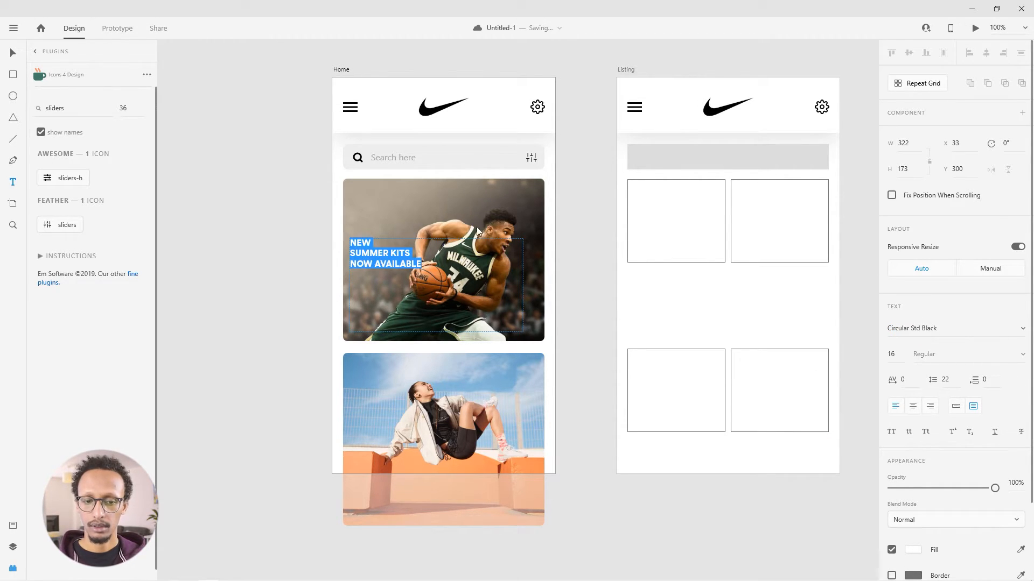
{"action": "double_click", "coordinate": [892, 354]}
{"action": "type", "text": "32"}
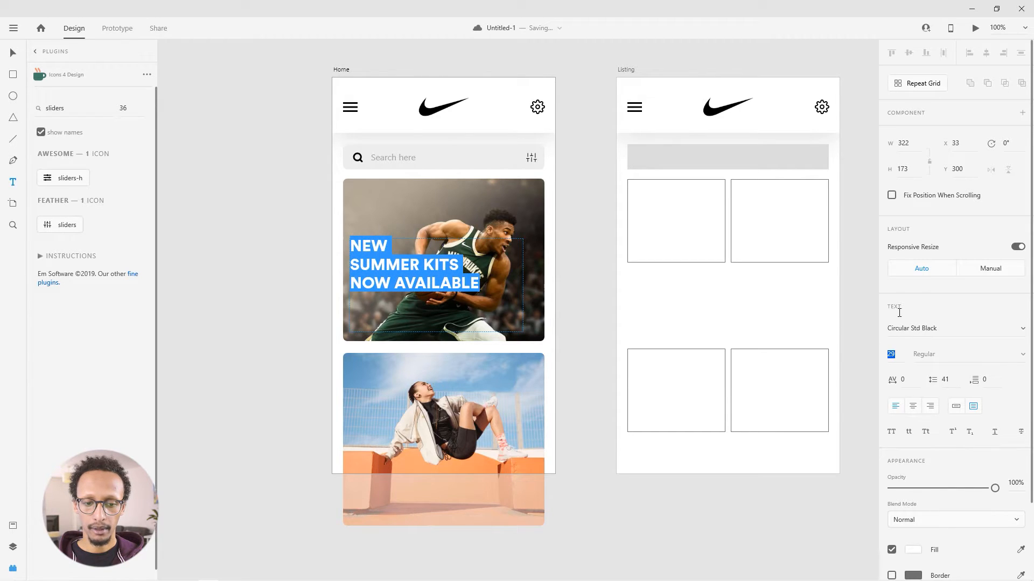
Reduce the "NOW AVAILABLE" line to size 15, keeping it left-aligned
{"action": "left_click", "coordinate": [513, 294]}
{"action": "left_click_drag", "start_coordinate": [493, 291], "coordinate": [337, 294]}
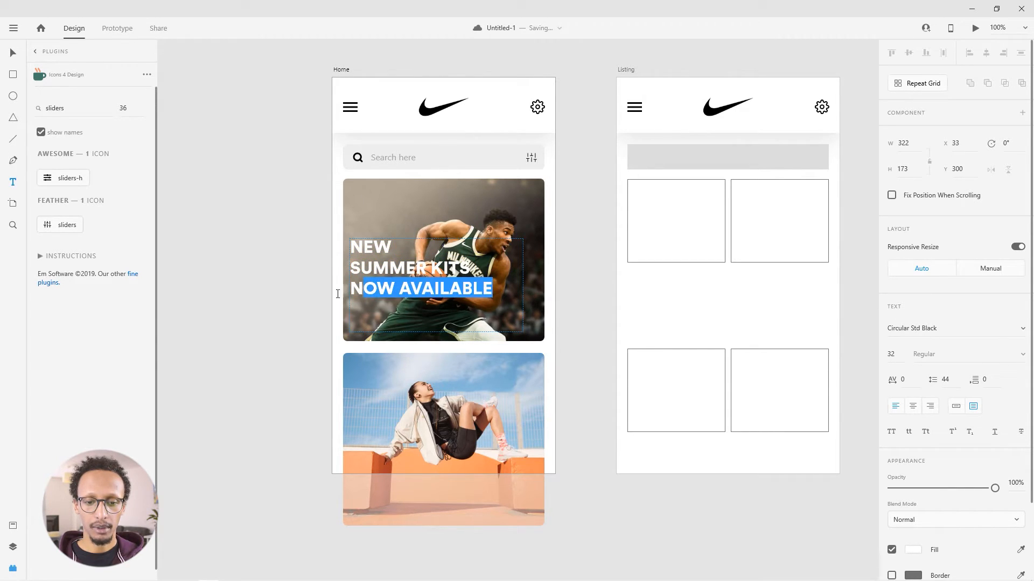
{"action": "left_click", "coordinate": [891, 356]}
{"action": "key", "text": "Down"}
{"action": "key", "text": "Down"}
{"action": "key", "text": "Down"}
{"action": "key", "text": "Down"}
{"action": "key", "text": "Down"}
{"action": "key", "text": "Down"}
{"action": "key", "text": "Down"}
{"action": "key", "text": "Down"}
{"action": "key", "text": "Down"}
{"action": "key", "text": "Down"}
{"action": "key", "text": "Down"}
{"action": "key", "text": "Down"}
{"action": "key", "text": "Down"}
{"action": "key", "text": "Down"}
{"action": "key", "text": "Down"}
{"action": "key", "text": "Down"}
{"action": "key", "text": "Down"}
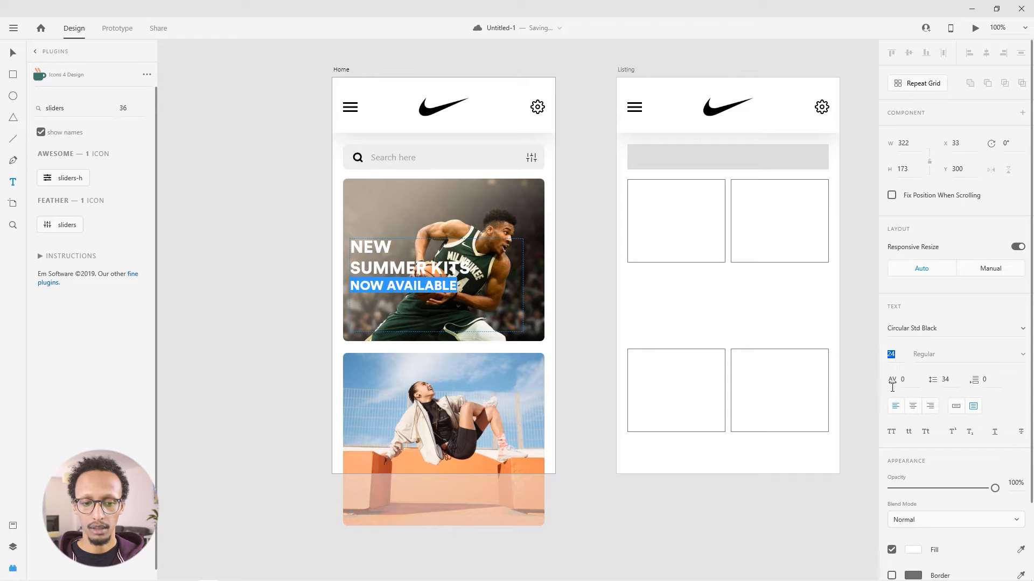
{"action": "left_click", "coordinate": [895, 406]}
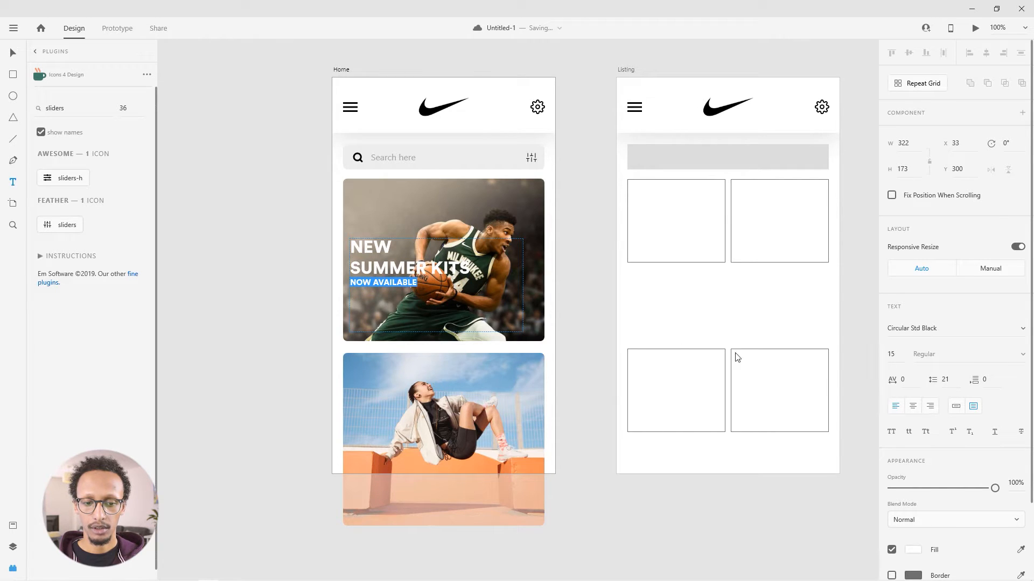
Shrink the word "NEW" in the banner text to match the size of the "NOW AVAILABLE" line
{"action": "double_click", "coordinate": [374, 245]}
{"action": "left_click", "coordinate": [895, 356]}
{"action": "key", "text": "Down"}
{"action": "key", "text": "Down"}
{"action": "key", "text": "Down"}
{"action": "key", "text": "Down"}
{"action": "key", "text": "Down"}
{"action": "key", "text": "Down"}
{"action": "key", "text": "Down"}
{"action": "key", "text": "Down"}
{"action": "key", "text": "Down"}
{"action": "key", "text": "Down"}
{"action": "key", "text": "Down"}
{"action": "key", "text": "Down"}
{"action": "key", "text": "Down"}
{"action": "key", "text": "Down"}
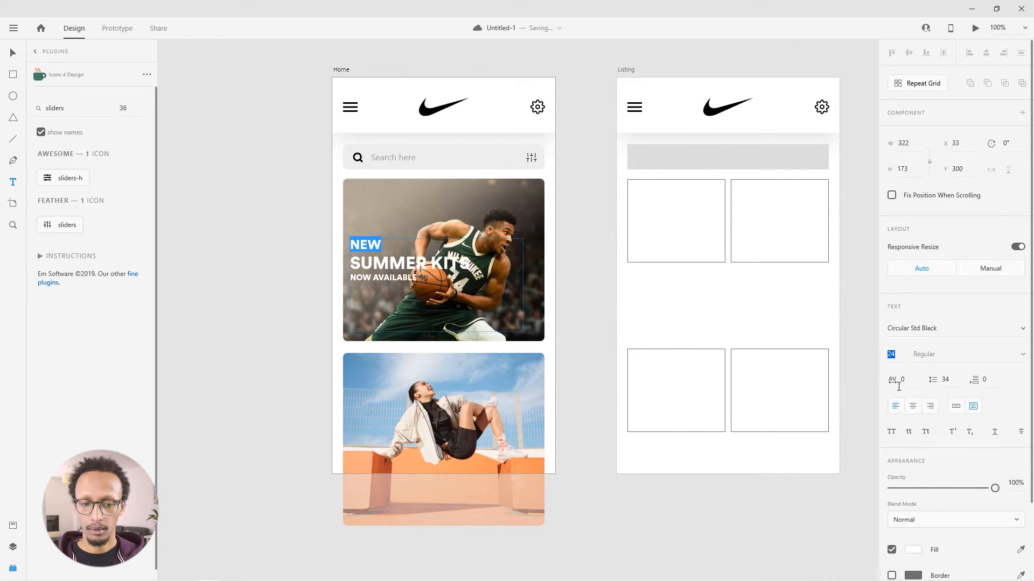
{"action": "key", "text": "Down"}
{"action": "key", "text": "Down"}
{"action": "key", "text": "Down"}
{"action": "left_click", "coordinate": [423, 267]}
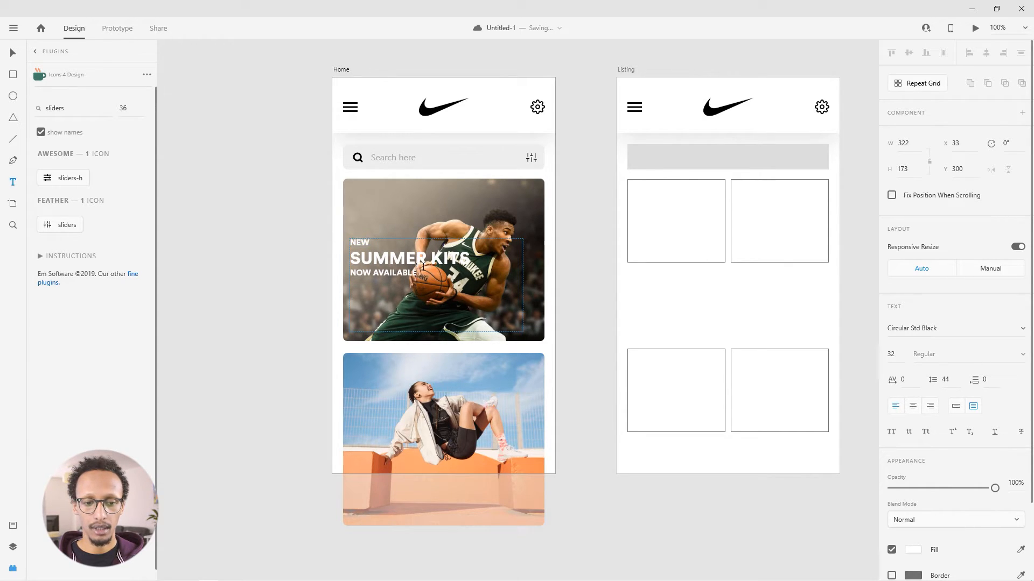
Tighten the line spacing of "SUMMER KITS" to 27 and adjust the line spacing of "NOW AVAILABLE"
{"action": "triple_click", "coordinate": [412, 258]}
{"action": "left_click_drag", "start_coordinate": [956, 383], "coordinate": [954, 433]}
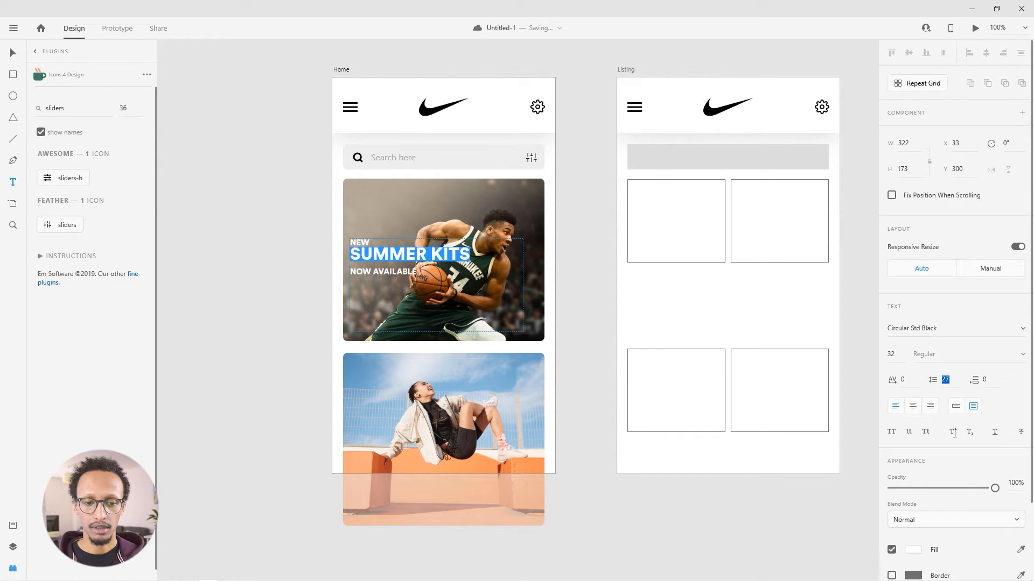
{"action": "left_click_drag", "start_coordinate": [417, 271], "coordinate": [306, 274]}
{"action": "mouse_move", "coordinate": [951, 379]}
{"action": "left_mouse_down"}
{"action": "mouse_move", "coordinate": [952, 406]}
{"action": "mouse_move", "coordinate": [956, 383]}
{"action": "left_mouse_up"}
{"action": "key", "text": "Return"}
Reselect the "SUMMER KITS" line and fine-tune its line spacing so it sits clear of "NEW"
{"action": "left_click", "coordinate": [285, 269]}
{"action": "double_click", "coordinate": [393, 251]}
{"action": "left_click", "coordinate": [477, 260]}
{"action": "left_click_drag", "start_coordinate": [476, 259], "coordinate": [287, 239]}
{"action": "left_click", "coordinate": [473, 255]}
{"action": "left_click_drag", "start_coordinate": [470, 255], "coordinate": [350, 255]}
{"action": "left_click", "coordinate": [957, 378]}
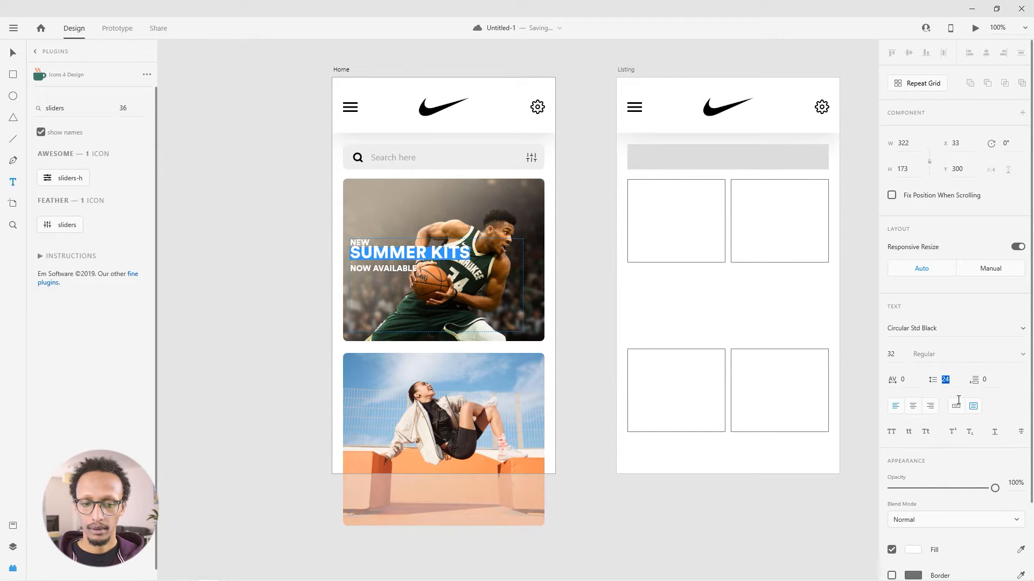
{"action": "key", "text": "shift+Up"}
{"action": "key", "text": "shift+Up"}
{"action": "key", "text": "Down"}
{"action": "key", "text": "Down"}
{"action": "key", "text": "Down"}
{"action": "key", "text": "Down"}
{"action": "key", "text": "Down"}
{"action": "key", "text": "Down"}
{"action": "key", "text": "Down"}
{"action": "key", "text": "Down"}
{"action": "key", "text": "Down"}
{"action": "key", "text": "Down"}
{"action": "key", "text": "Down"}
{"action": "key", "text": "Down"}
{"action": "key", "text": "Down"}
{"action": "key", "text": "Down"}
{"action": "key", "text": "Down"}
{"action": "key", "text": "Down"}
{"action": "key", "text": "Return"}
Tighten the line spacing of the "NOW AVAILABLE" line in the banner text to 25
{"action": "left_click_drag", "start_coordinate": [430, 277], "coordinate": [321, 267]}
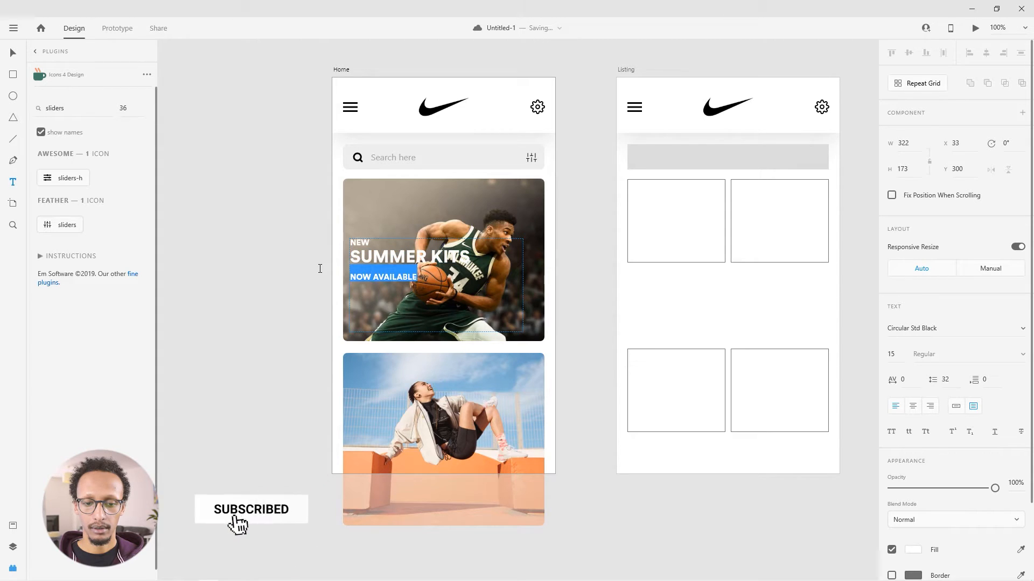
{"action": "left_click", "coordinate": [455, 291]}
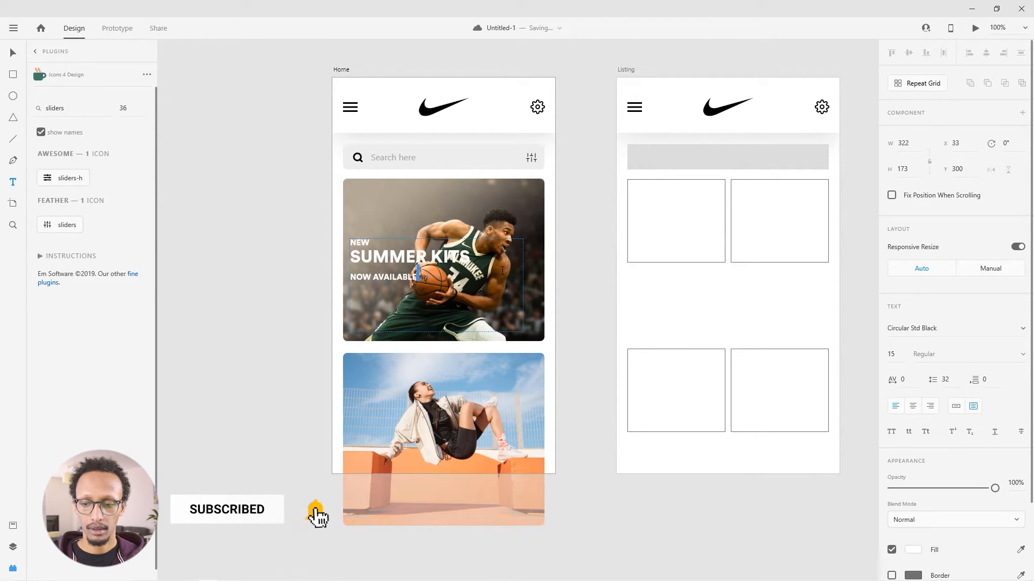
{"action": "left_click_drag", "start_coordinate": [423, 275], "coordinate": [325, 288]}
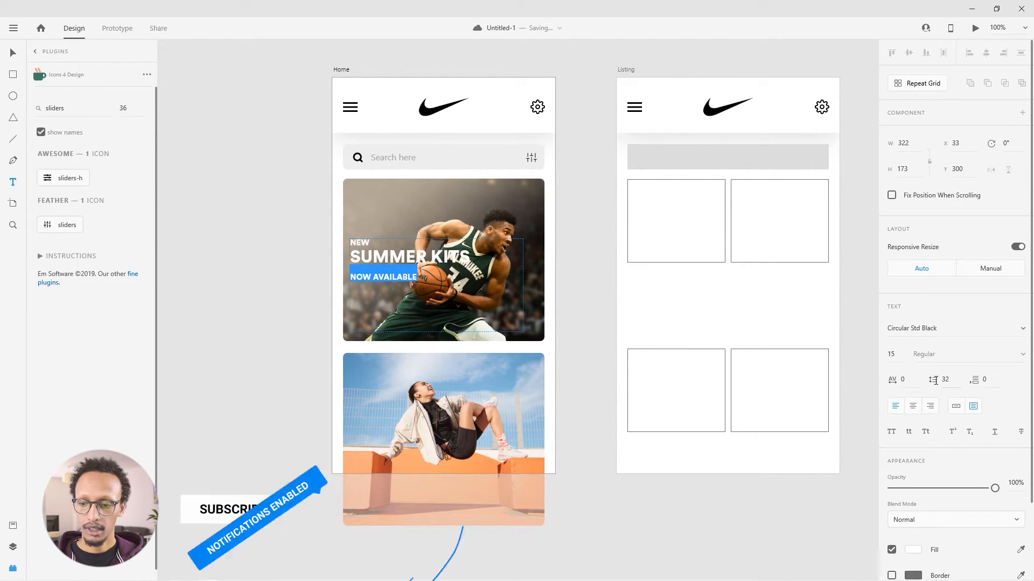
{"action": "left_click", "coordinate": [944, 380]}
{"action": "key", "text": "Down"}
{"action": "key", "text": "Down"}
{"action": "key", "text": "Down"}
{"action": "key", "text": "Down"}
{"action": "key", "text": "Down"}
{"action": "key", "text": "Down"}
{"action": "key", "text": "Down"}
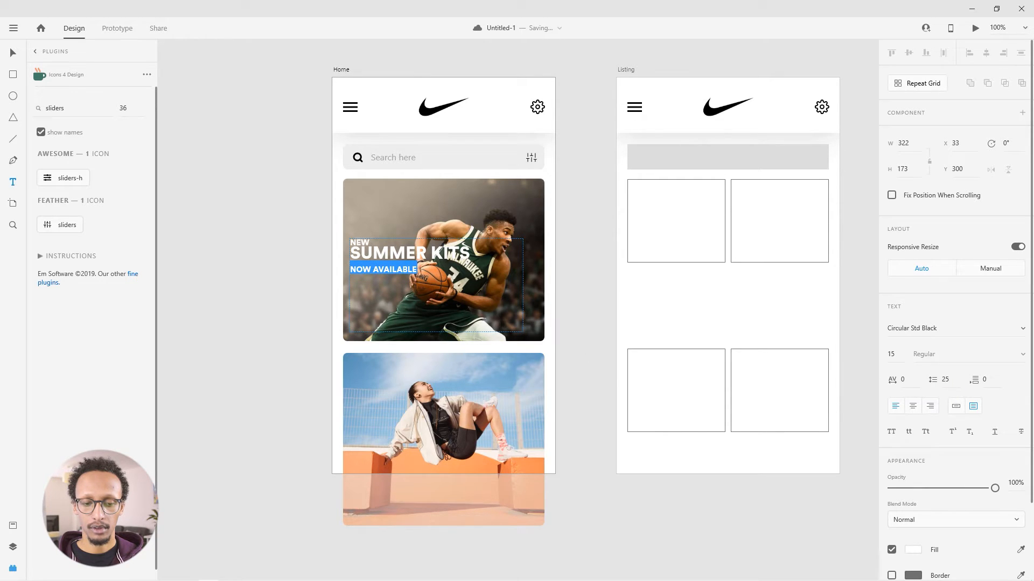
Undo the last line spacing changes on the "NOW AVAILABLE" line
{"action": "key", "text": "Escape"}
{"action": "key", "text": "ctrl+z"}
{"action": "left_click_drag", "start_coordinate": [439, 273], "coordinate": [304, 275]}
{"action": "key", "text": "ctrl+z"}
{"action": "left_click", "coordinate": [382, 274]}
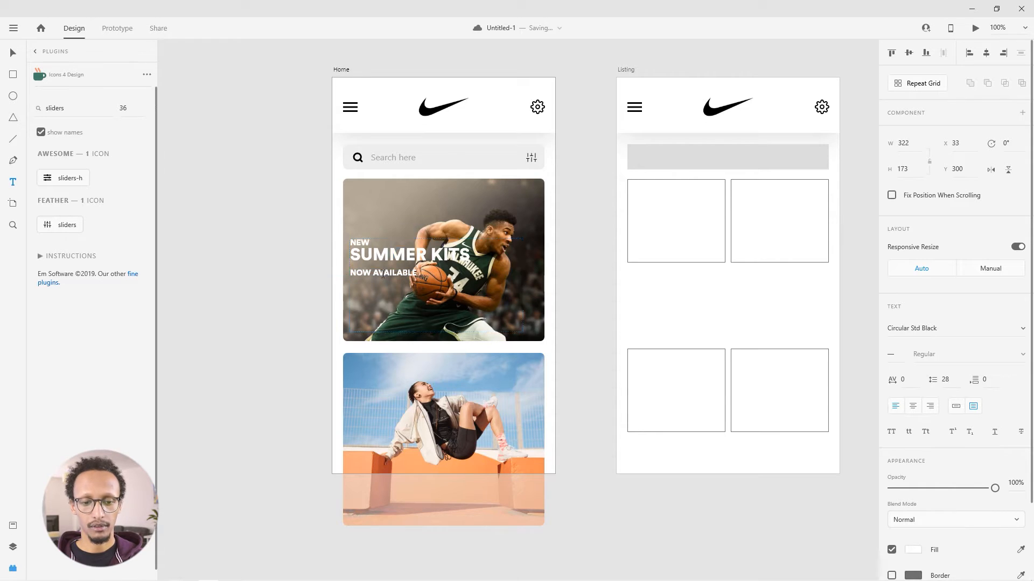
Take "NOW AVAILABLE" out of the banner text and place it as its own text box directly beneath "SUMMER KITS"
{"action": "triple_click", "coordinate": [383, 274]}
{"action": "key", "text": "BackSpace"}
{"action": "key", "text": "Escape"}
{"action": "double_click", "coordinate": [436, 332]}
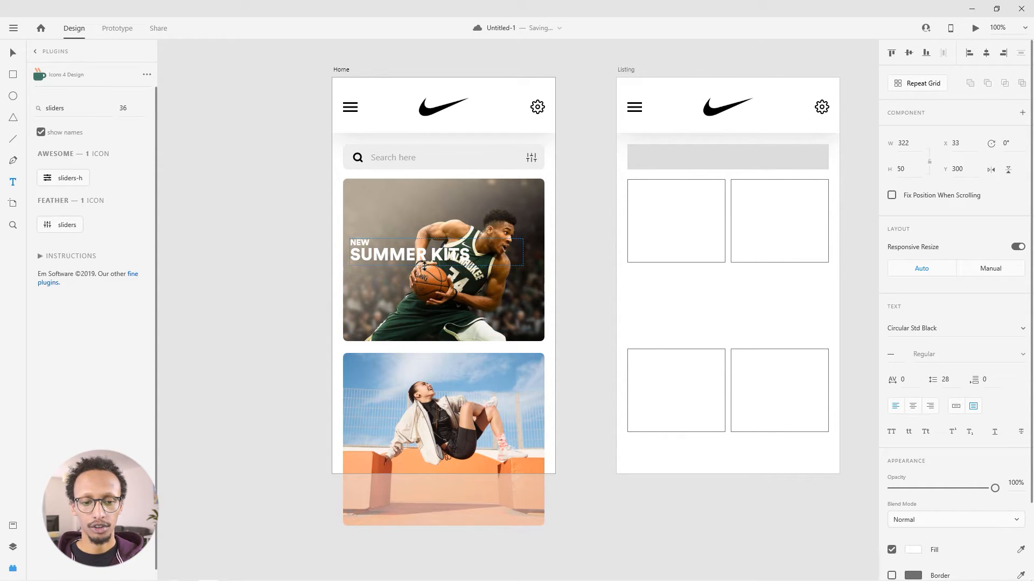
{"action": "key", "text": "v"}
{"action": "left_click_drag", "start_coordinate": [368, 256], "coordinate": [368, 293]}
{"action": "double_click", "coordinate": [368, 294]}
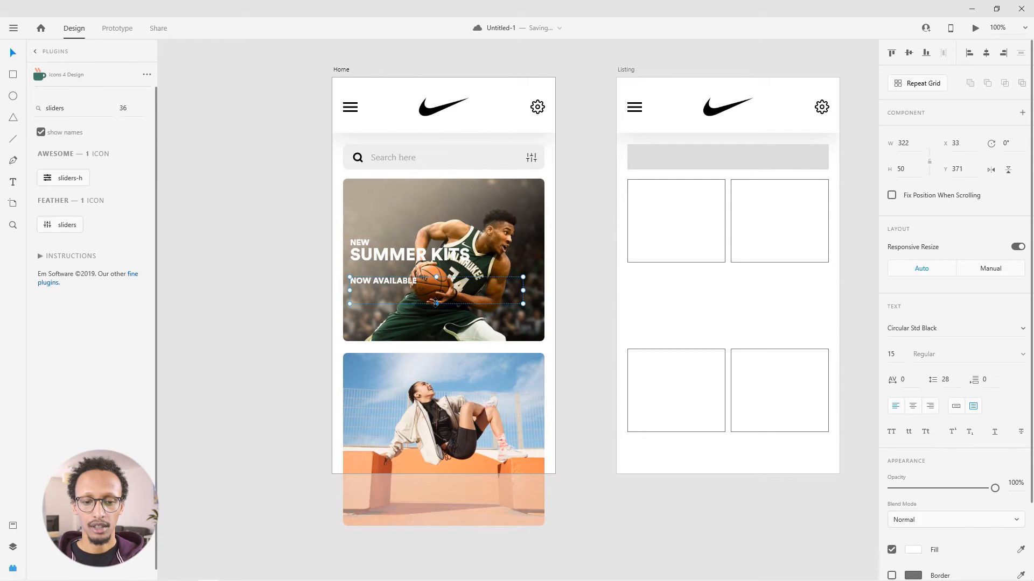
{"action": "left_click_drag", "start_coordinate": [436, 304], "coordinate": [400, 274]}
Set the line spacing of the "NEW / SUMMER KITS" text to 31
{"action": "left_click", "coordinate": [383, 261]}
{"action": "left_click_drag", "start_coordinate": [484, 258], "coordinate": [292, 256]}
{"action": "left_click_drag", "start_coordinate": [950, 382], "coordinate": [950, 367]}
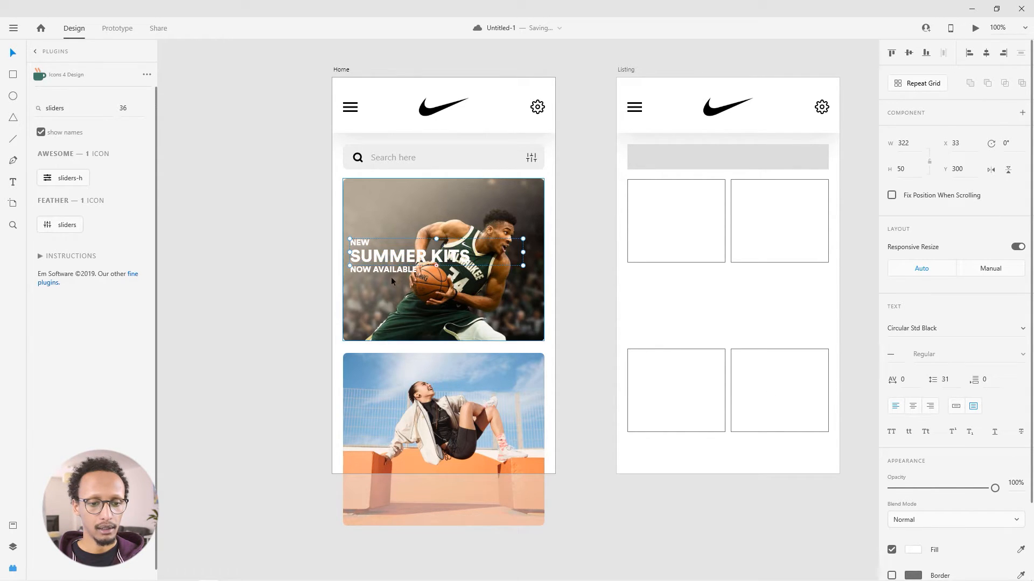
Move both banner text boxes together lower on the first image, to X 39 and Y 363
{"action": "left_click", "coordinate": [361, 269]}
{"action": "left_click", "coordinate": [360, 244], "text": "shift"}
{"action": "left_click", "coordinate": [362, 257], "text": "shift"}
{"action": "mouse_move", "coordinate": [362, 259]}
{"action": "left_mouse_down"}
{"action": "mouse_move", "coordinate": [379, 312]}
{"action": "mouse_move", "coordinate": [381, 255]}
{"action": "mouse_move", "coordinate": [357, 240]}
{"action": "left_mouse_up"}
{"action": "left_click", "coordinate": [274, 305]}
{"action": "left_click", "coordinate": [380, 254]}
{"action": "left_click", "coordinate": [349, 226], "text": "shift"}
{"action": "left_click", "coordinate": [349, 238], "text": "shift"}
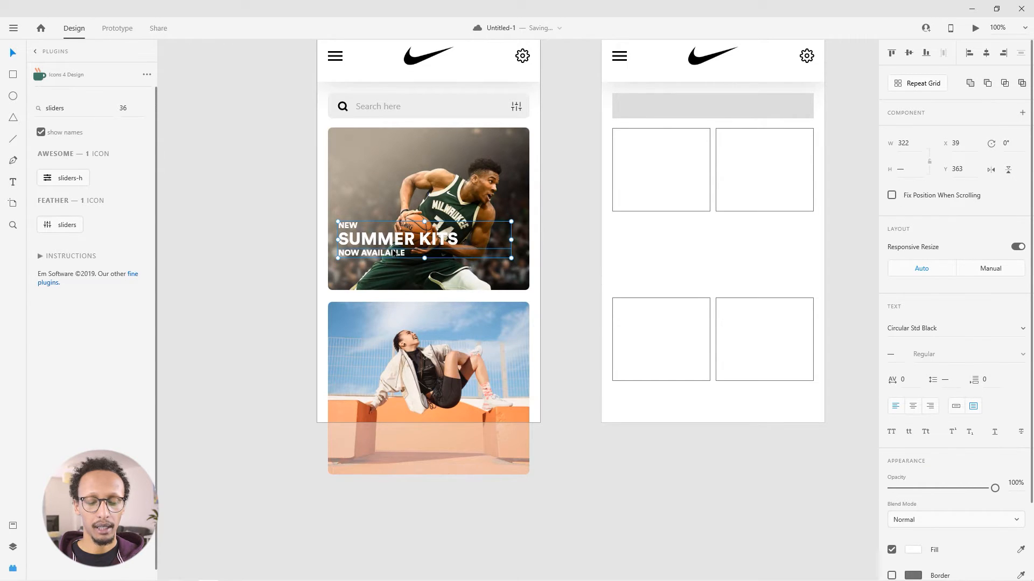
Draw a 148 by 33 button rectangle beneath "NOW AVAILABLE" at X 39, Y 440 and round its corners to 17
{"action": "left_click", "coordinate": [13, 75]}
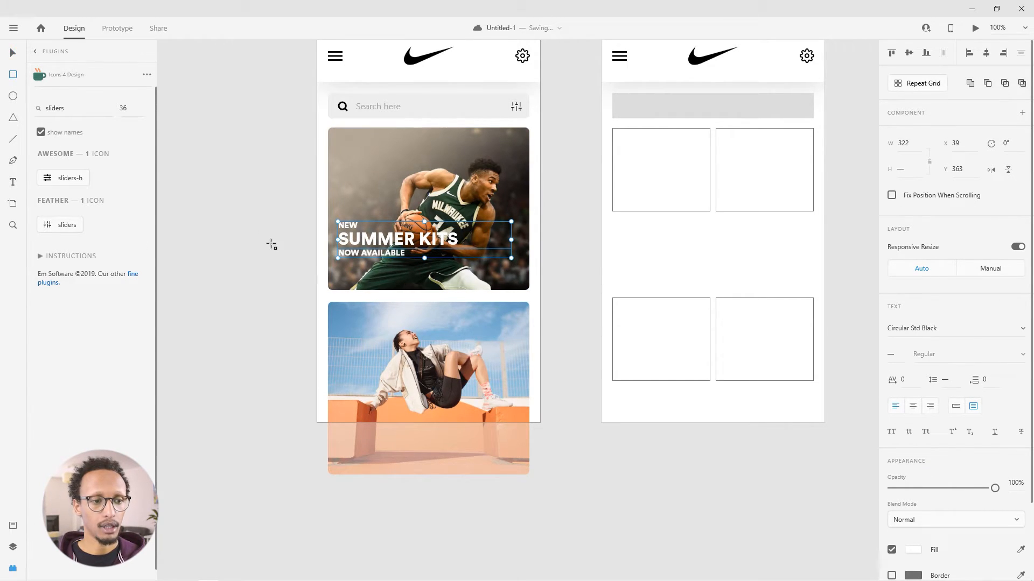
{"action": "mouse_move", "coordinate": [338, 267]}
{"action": "left_mouse_down"}
{"action": "mouse_move", "coordinate": [380, 292]}
{"action": "mouse_move", "coordinate": [418, 283]}
{"action": "left_mouse_up"}
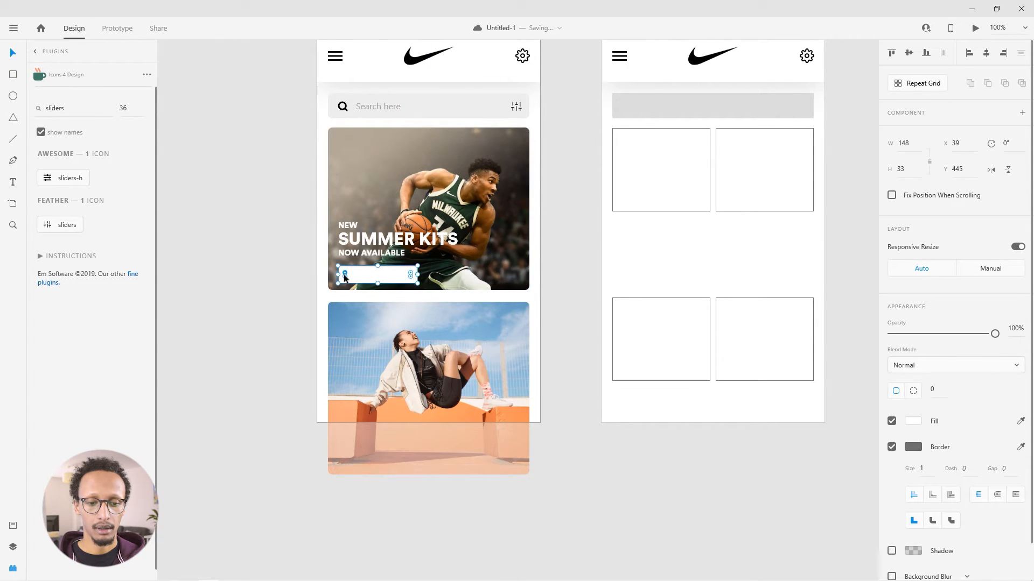
{"action": "scroll", "coordinate": [355, 280], "scroll_direction": "up", "scroll_amount": 4}
{"action": "left_click_drag", "start_coordinate": [341, 266], "coordinate": [389, 263]}
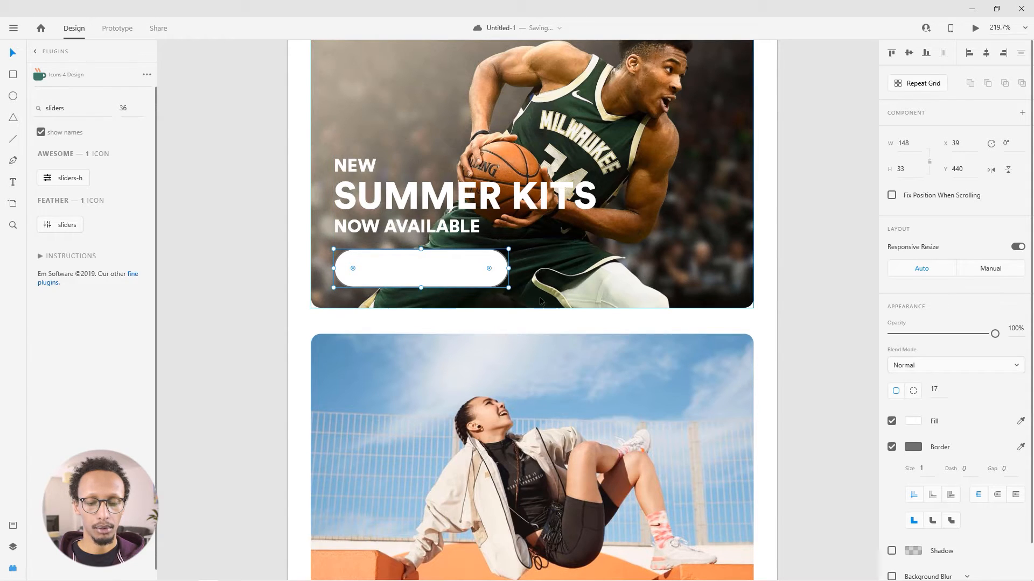
Remove the button's border and fill it with black
{"action": "left_click", "coordinate": [891, 447]}
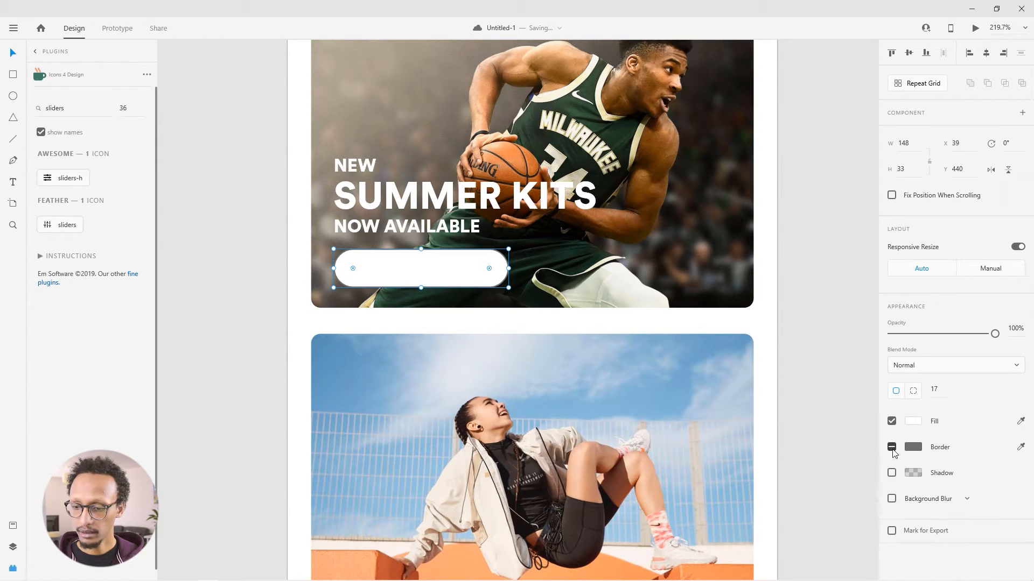
{"action": "left_click", "coordinate": [913, 421]}
{"action": "left_click_drag", "start_coordinate": [828, 412], "coordinate": [614, 522]}
{"action": "left_click", "coordinate": [221, 305]}
{"action": "left_click", "coordinate": [401, 283]}
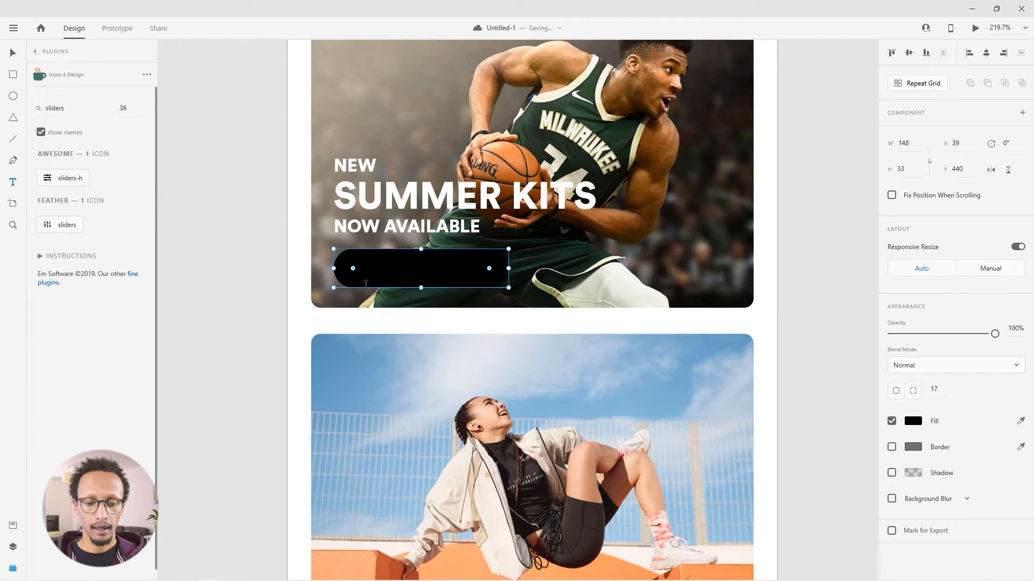
Add a "SHOP NOW" label in white, scale it down to size 9 and place it in the middle of the black button
{"action": "key", "text": "t"}
{"action": "left_click", "coordinate": [366, 271]}
{"action": "type", "text": "SHOP B"}
{"action": "type", "text": "O"}
{"action": "key", "text": "BackSpace"}
{"action": "key", "text": "BackSpace"}
{"action": "type", "text": "NOW"}
{"action": "key", "text": "Escape"}
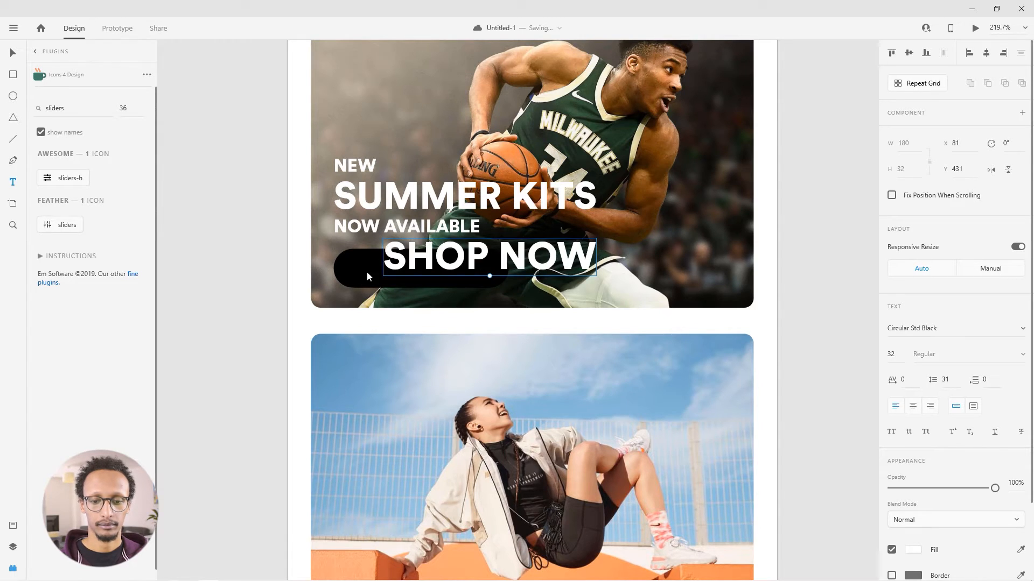
{"action": "left_click_drag", "start_coordinate": [490, 280], "coordinate": [422, 274]}
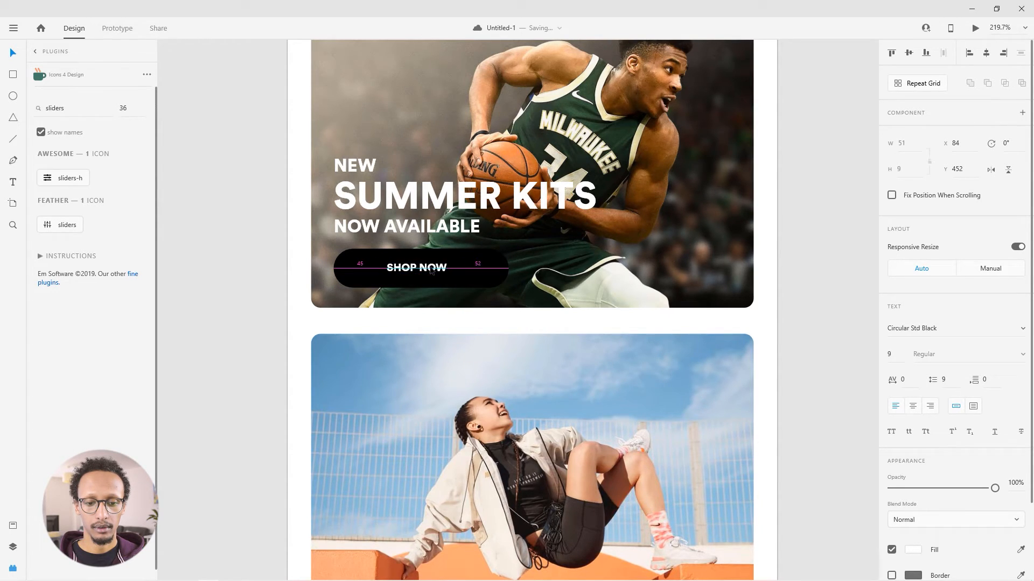
{"action": "left_click", "coordinate": [292, 250]}
Raise the banner text to Y 348 and the button with its label to Y 432 on the first image
{"action": "scroll", "coordinate": [293, 251], "scroll_direction": "down", "scroll_amount": 5}
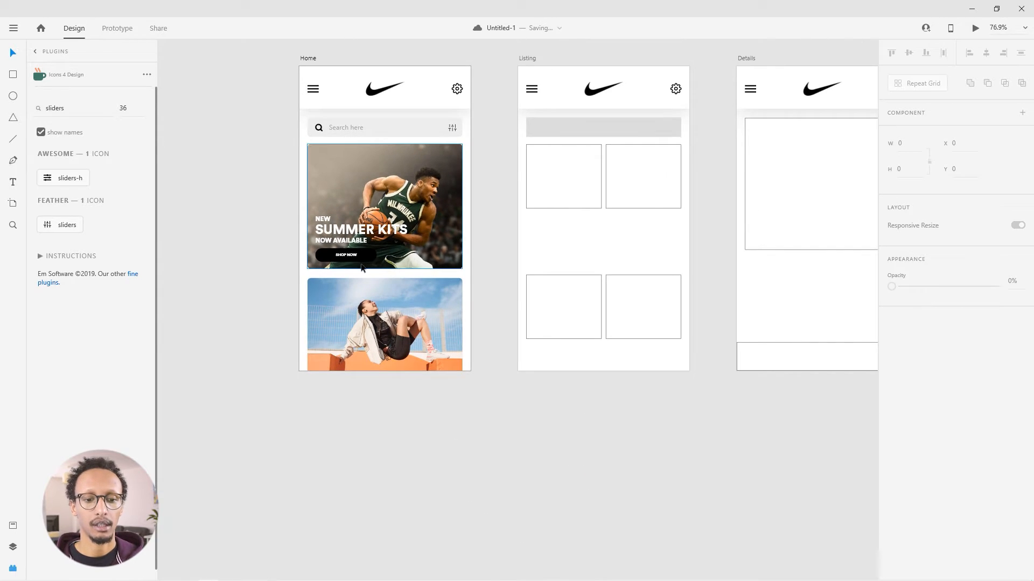
{"action": "scroll", "coordinate": [317, 264], "scroll_direction": "up", "scroll_amount": 3}
{"action": "left_click", "coordinate": [329, 225]}
{"action": "left_click_drag", "start_coordinate": [325, 225], "coordinate": [325, 214]}
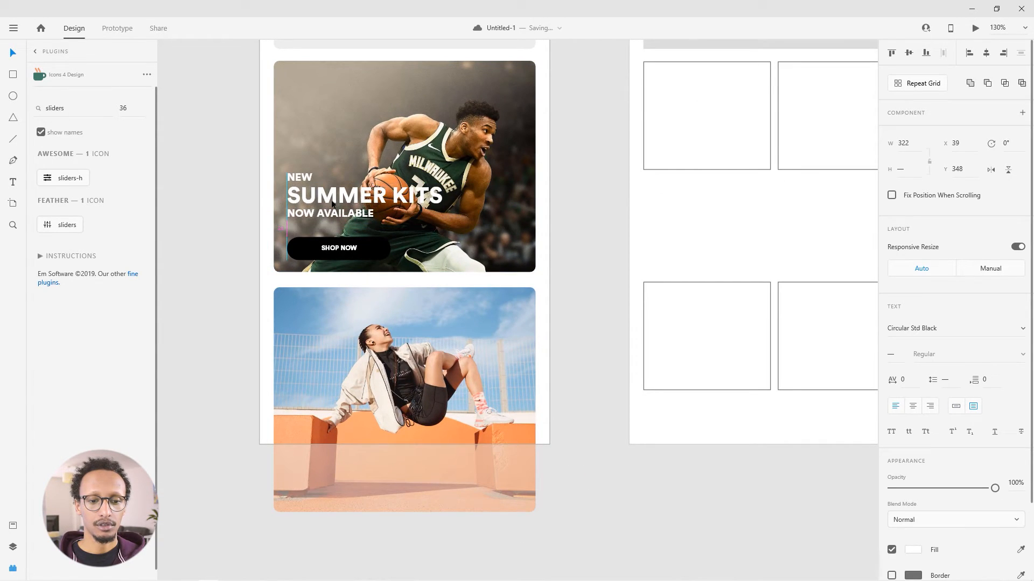
{"action": "left_click", "coordinate": [339, 254]}
{"action": "left_click", "coordinate": [339, 252], "text": "shift"}
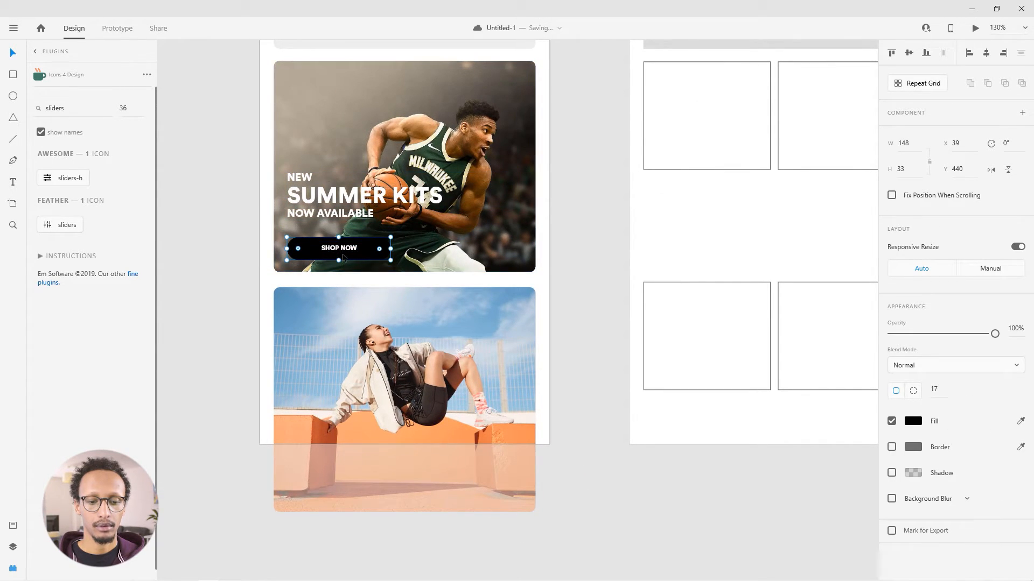
{"action": "left_click_drag", "start_coordinate": [339, 252], "coordinate": [347, 248]}
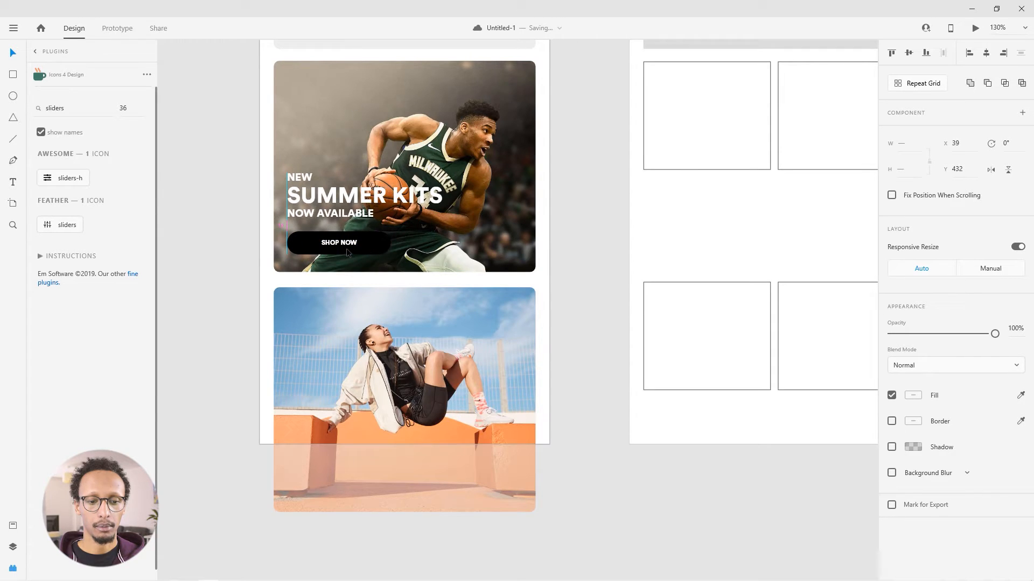
{"action": "left_click", "coordinate": [240, 243]}
Narrow the "SHOP NOW" button to a width of 111 and recentre its label on it
{"action": "left_click_drag", "start_coordinate": [246, 196], "coordinate": [281, 313]}
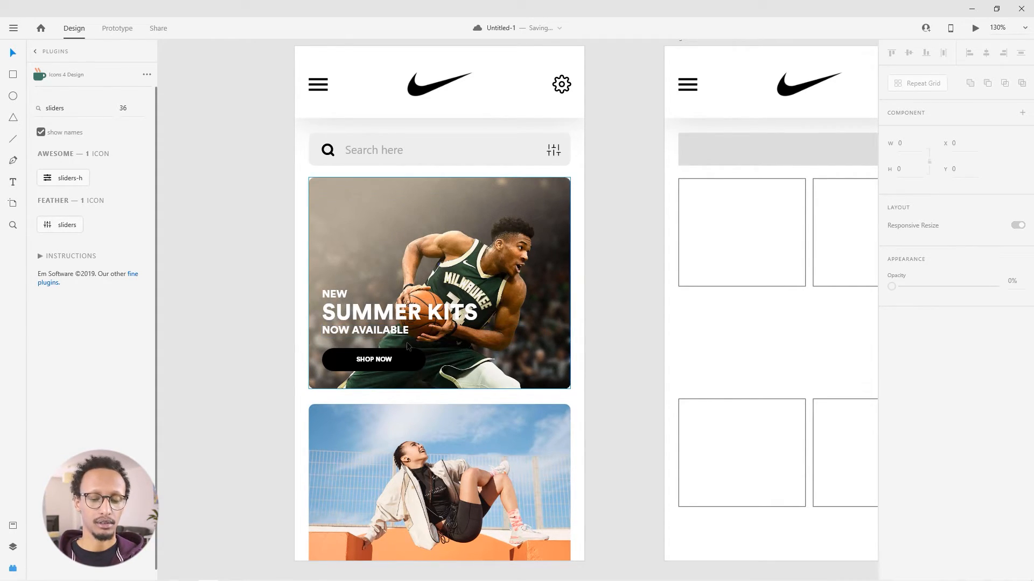
{"action": "left_click", "coordinate": [413, 369]}
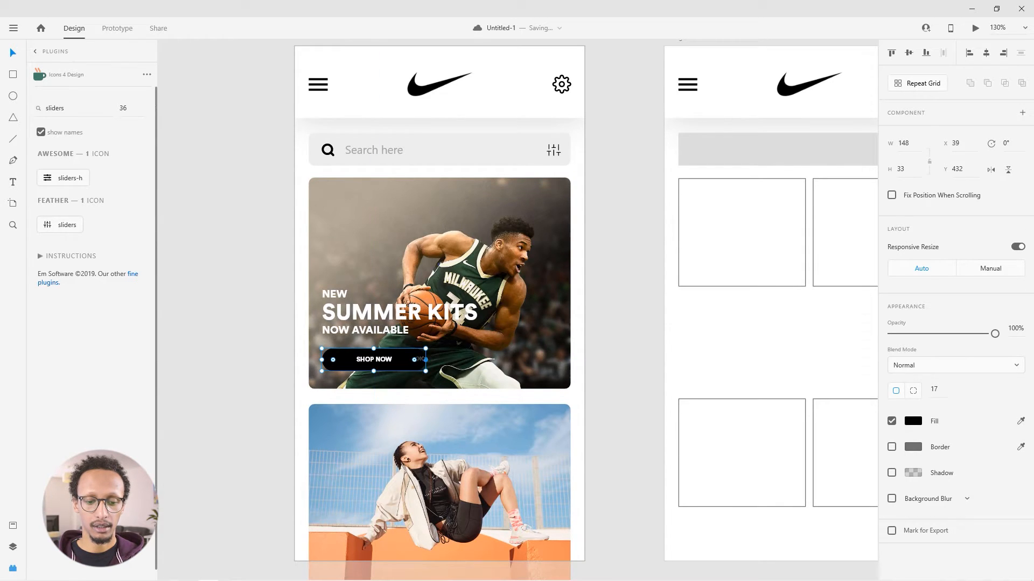
{"action": "double_click", "coordinate": [387, 366]}
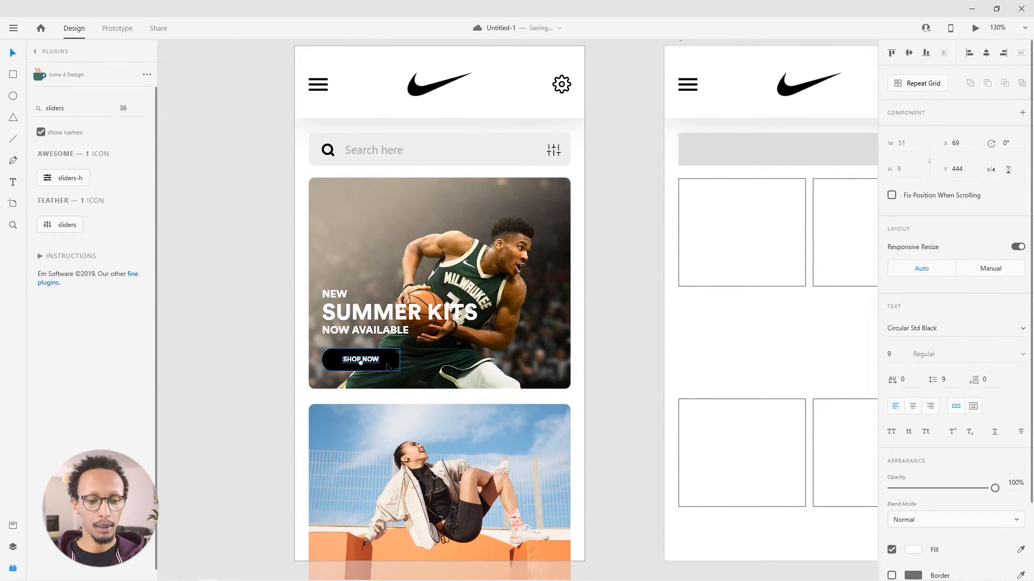
Fill the "SHOP NOW" button with the dark green sampled from the player's jersey
{"action": "left_click", "coordinate": [387, 367]}
{"action": "key", "text": "i"}
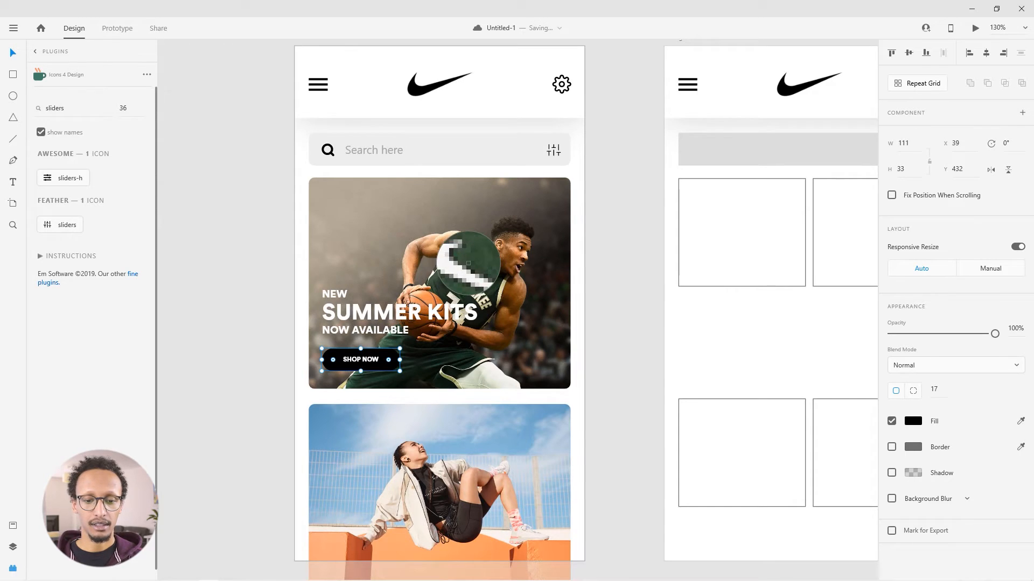
{"action": "left_click", "coordinate": [468, 263]}
{"action": "left_click", "coordinate": [221, 292]}
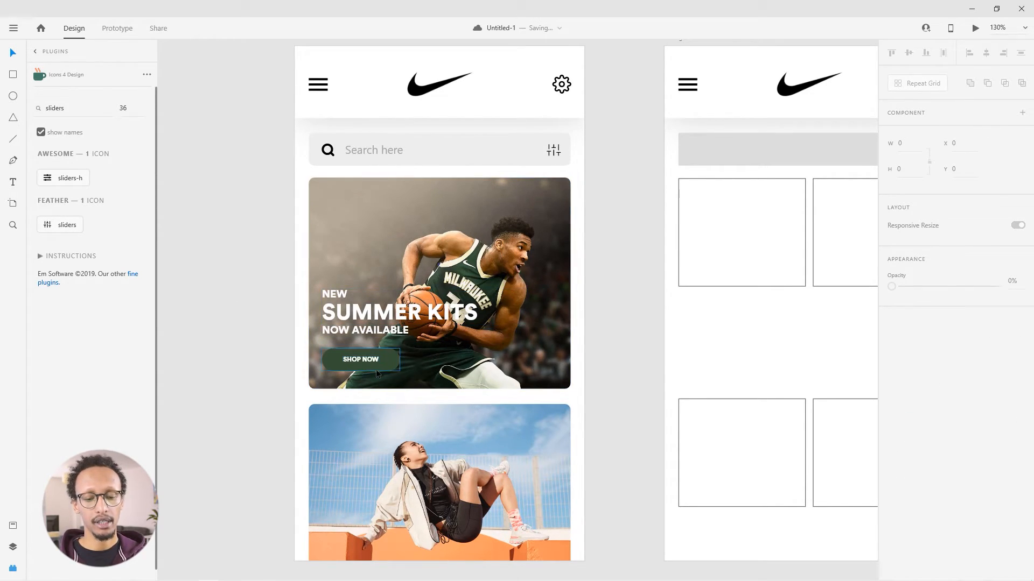
Nudge the "NOW AVAILABLE" line slightly lower beneath "SUMMER KITS"
{"action": "left_click", "coordinate": [356, 333]}
{"action": "key", "text": "Down"}
{"action": "key", "text": "Down"}
{"action": "key", "text": "Down"}
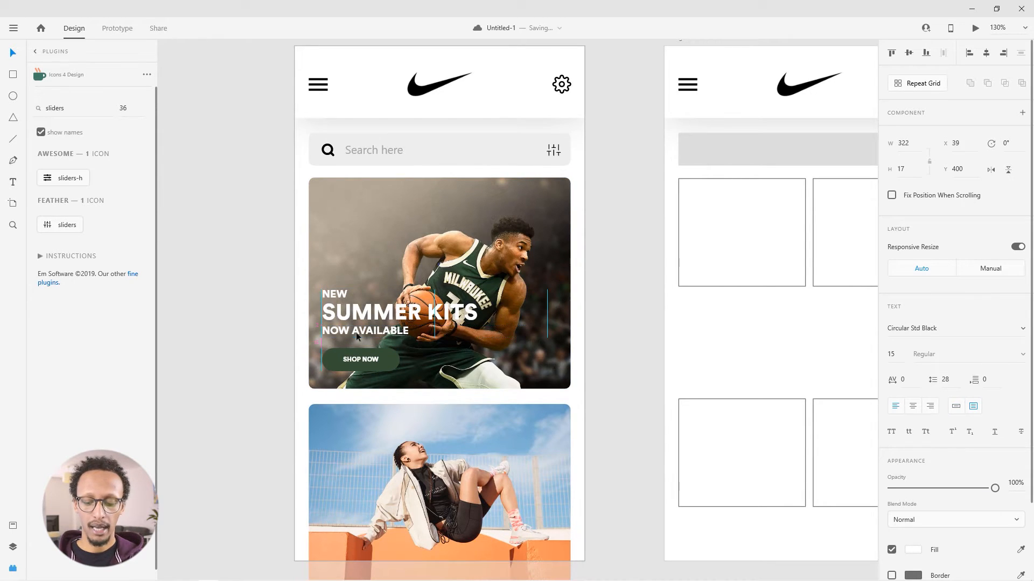
{"action": "left_click", "coordinate": [273, 321]}
Duplicate the banner text together with the "SHOP NOW" button onto the lower part of the second image
{"action": "left_click_drag", "start_coordinate": [421, 436], "coordinate": [404, 312]}
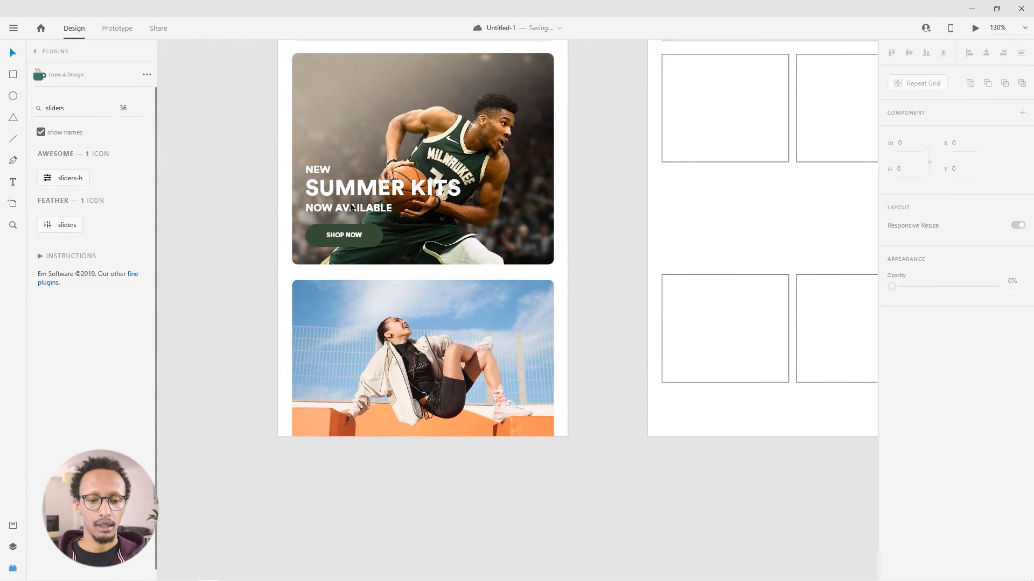
{"action": "left_click", "coordinate": [349, 235]}
{"action": "left_click", "coordinate": [366, 234], "text": "shift"}
{"action": "left_click", "coordinate": [362, 207], "text": "shift"}
{"action": "left_click", "coordinate": [321, 169], "text": "shift"}
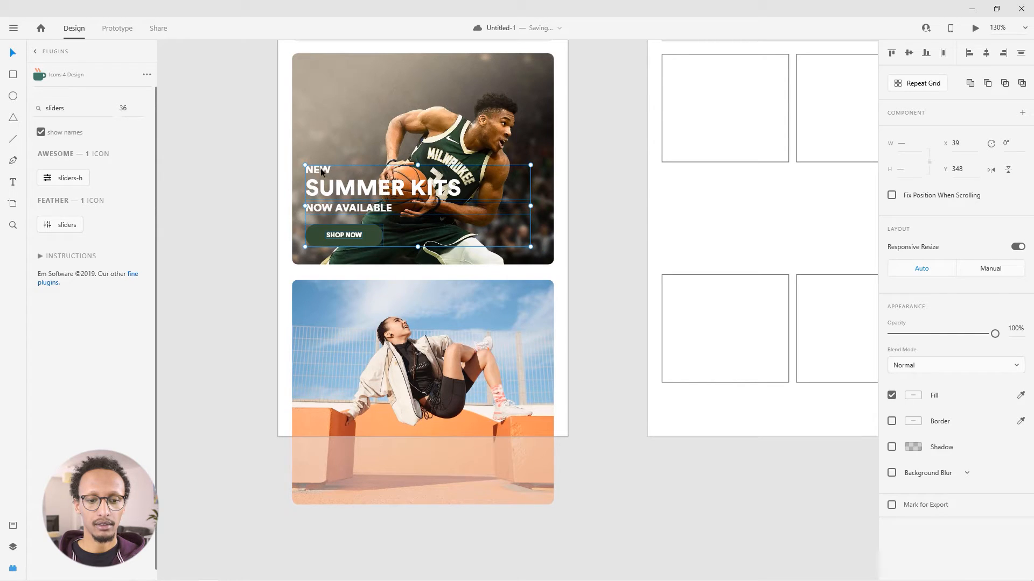
{"action": "left_click_drag", "start_coordinate": [347, 194], "coordinate": [360, 434]}
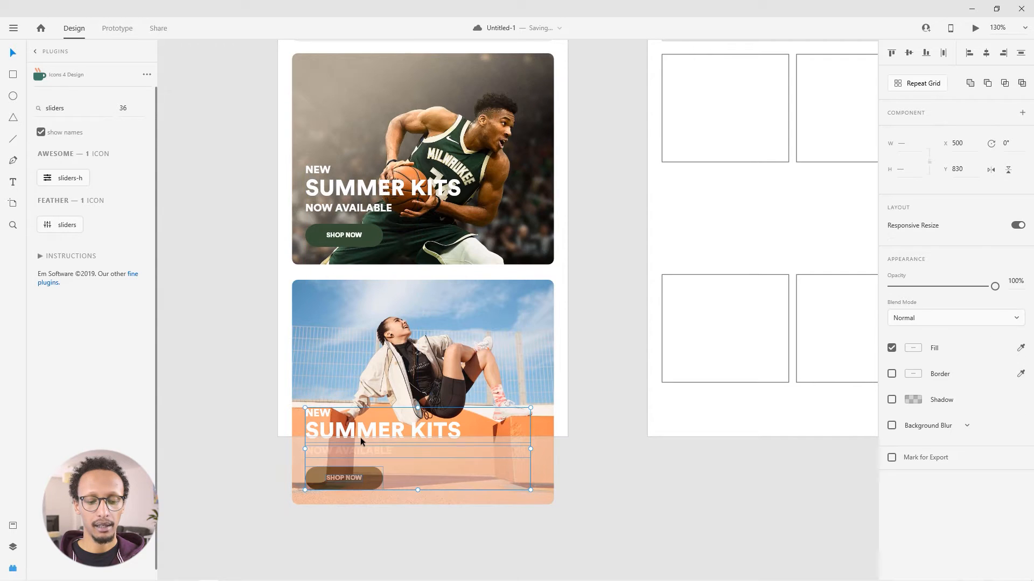
{"action": "key", "text": "Escape"}
Extend the Home artboard downward until it encloses the whole second image with a small margin
{"action": "left_click", "coordinate": [286, 402]}
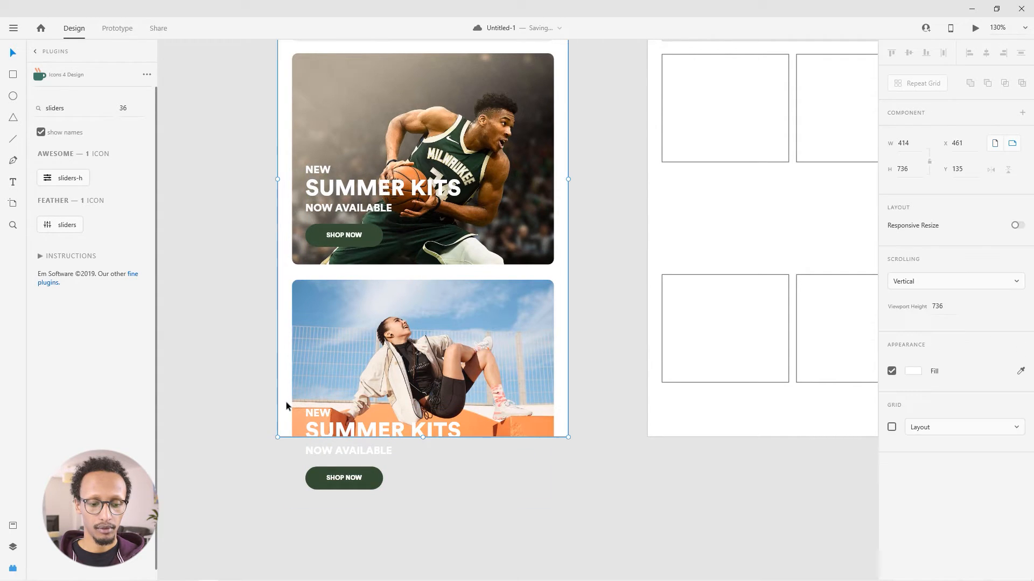
{"action": "left_click_drag", "start_coordinate": [398, 437], "coordinate": [406, 520]}
{"action": "key", "text": "Escape"}
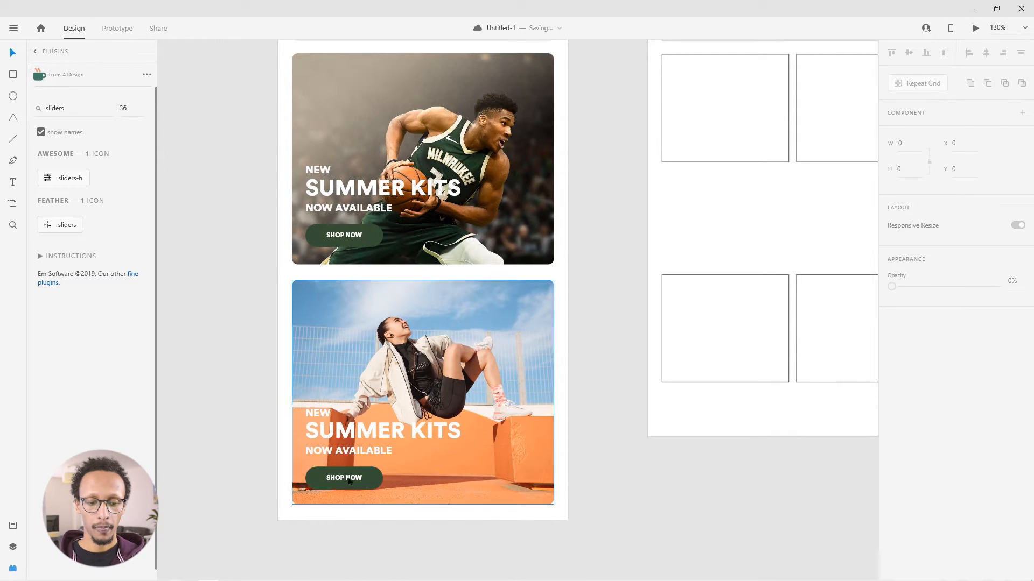
Fill the second banner's "SHOP NOW" button with the light orange sampled from its image
{"action": "double_click", "coordinate": [379, 484]}
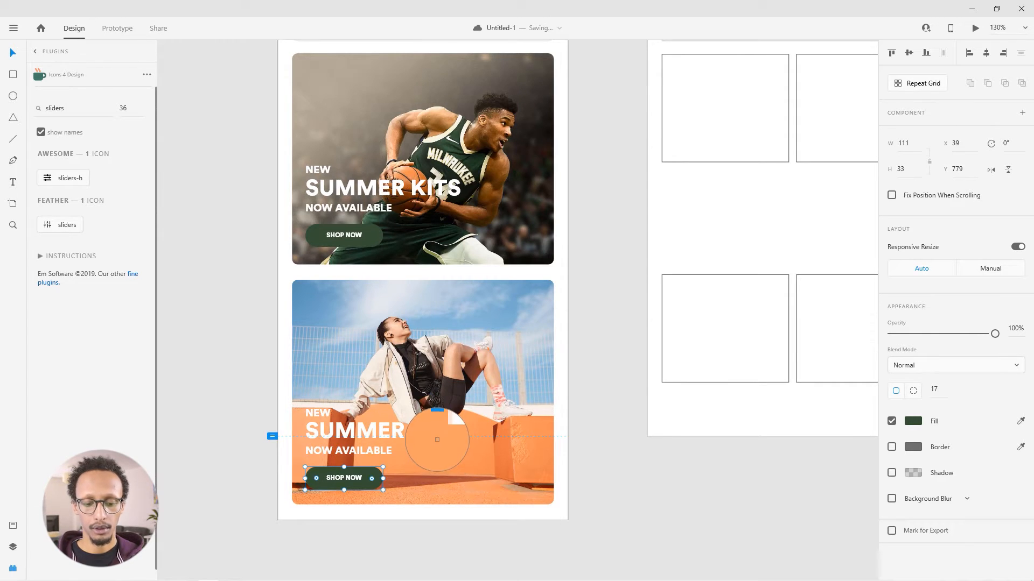
{"action": "left_click", "coordinate": [447, 457]}
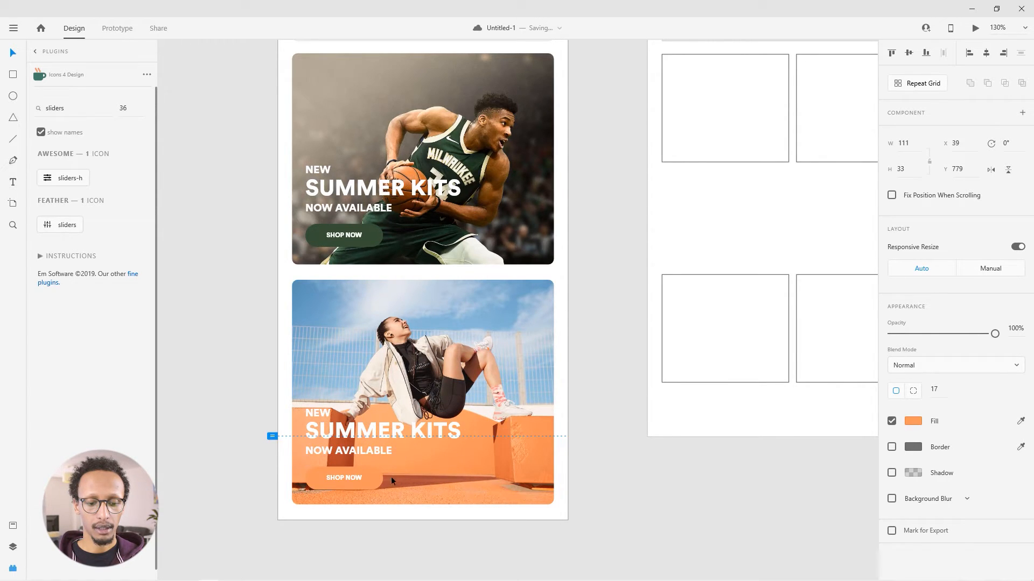
Move the second banner's text lines down closer to the button, with the "NEW / SUMMER KITS" box at Y 702
{"action": "left_click", "coordinate": [336, 450]}
{"action": "left_click", "coordinate": [332, 436], "text": "shift"}
{"action": "left_click_drag", "start_coordinate": [338, 430], "coordinate": [239, 409]}
{"action": "left_click", "coordinate": [224, 408]}
Replace the "NEW" line of the second banner with "WOMEN'S"
{"action": "double_click", "coordinate": [349, 436]}
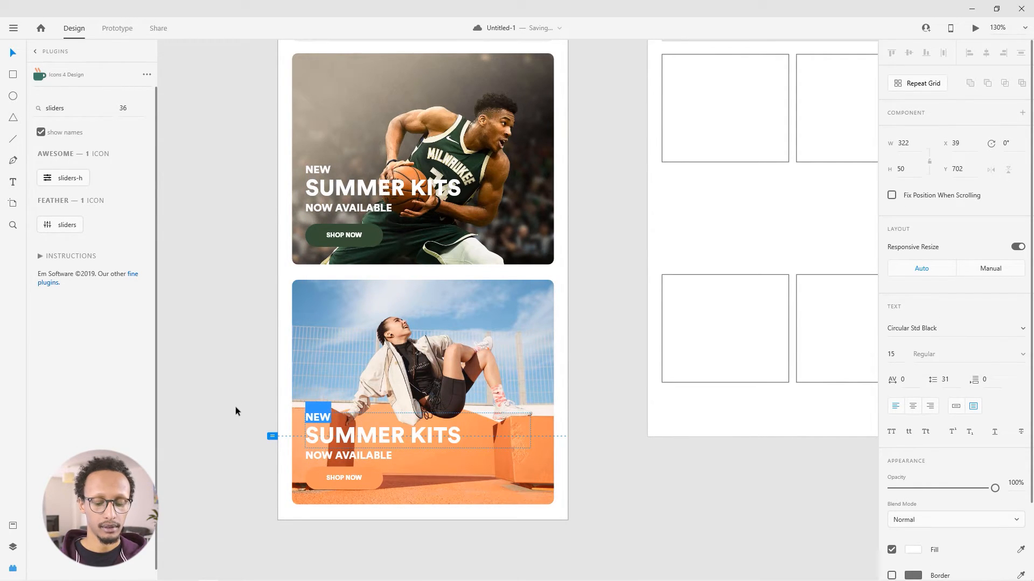
{"action": "type", "text": "SUMMER"}
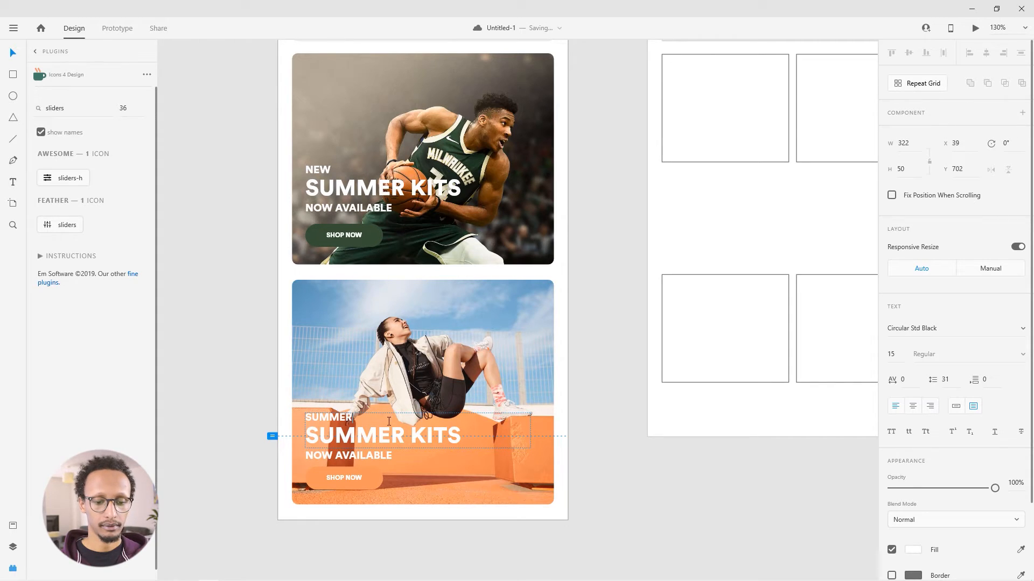
{"action": "key", "text": "shift+Home"}
{"action": "type", "text": "WOMEN"}
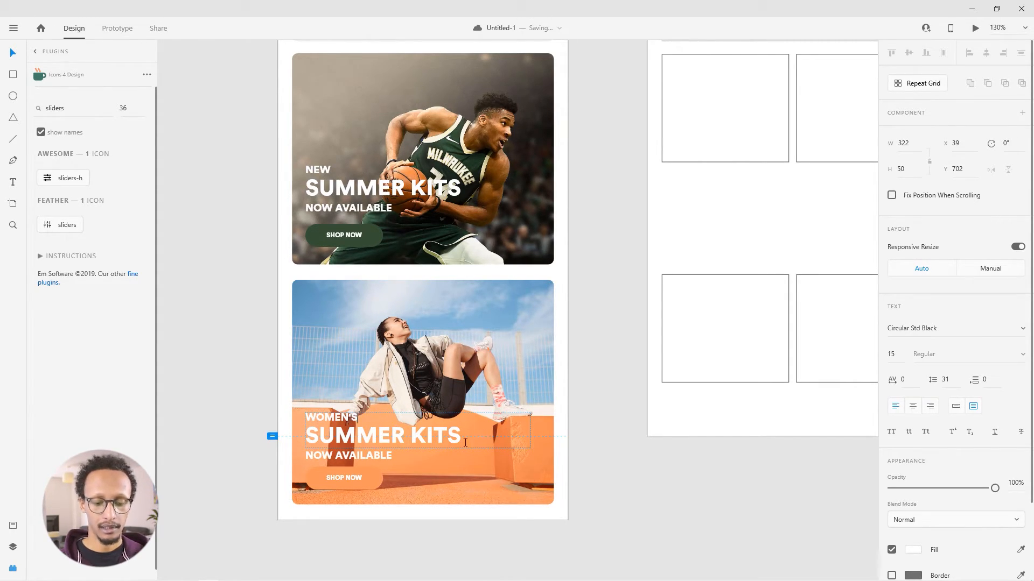
Replace the second banner's large "SUMMER KITS" headline with "START YOUR RUN"
{"action": "key", "text": "shift+Home"}
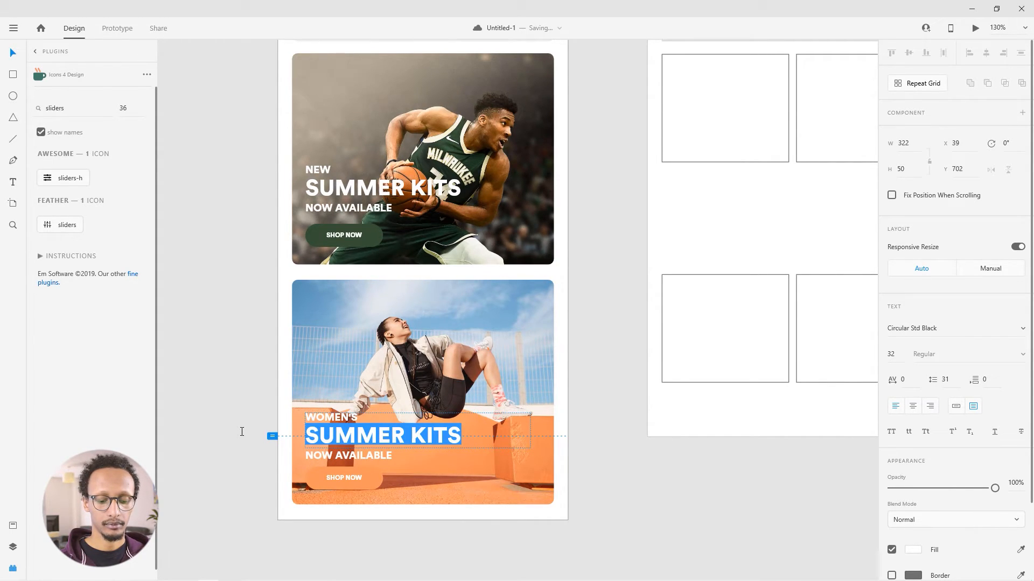
{"action": "type", "text": "START YOUR RUN"}
{"action": "key", "text": "Escape"}
Change the small line above "START YOUR RUN" to "NEW ARRIVALS" and deselect the text box
{"action": "double_click", "coordinate": [350, 422]}
{"action": "key", "text": "BackSpace"}
{"action": "key", "text": "BackSpace"}
{"action": "key", "text": "BackSpace"}
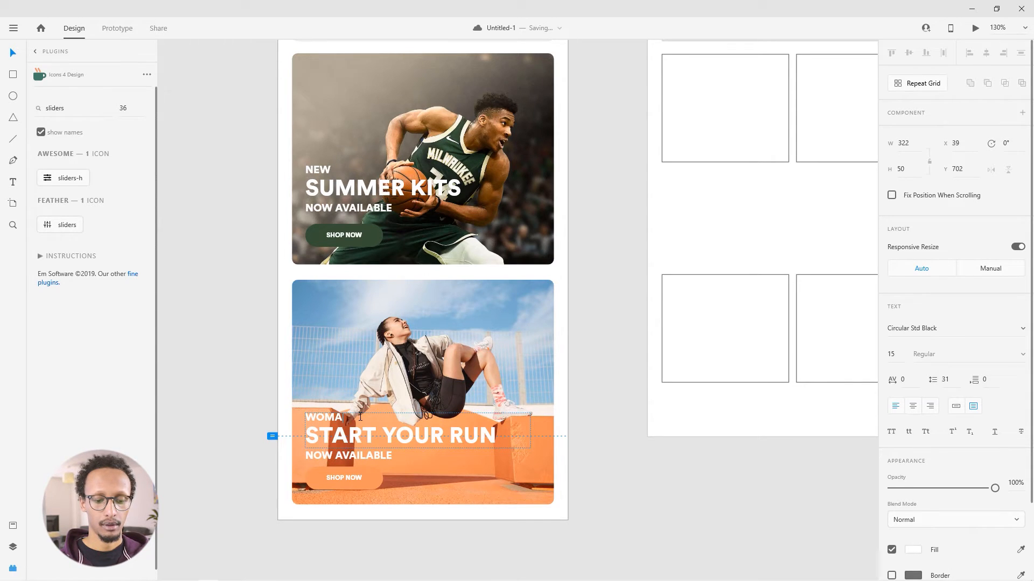
{"action": "double_click", "coordinate": [360, 416]}
{"action": "type", "text": "NEW ARRIVALS"}
{"action": "key", "text": "Escape"}
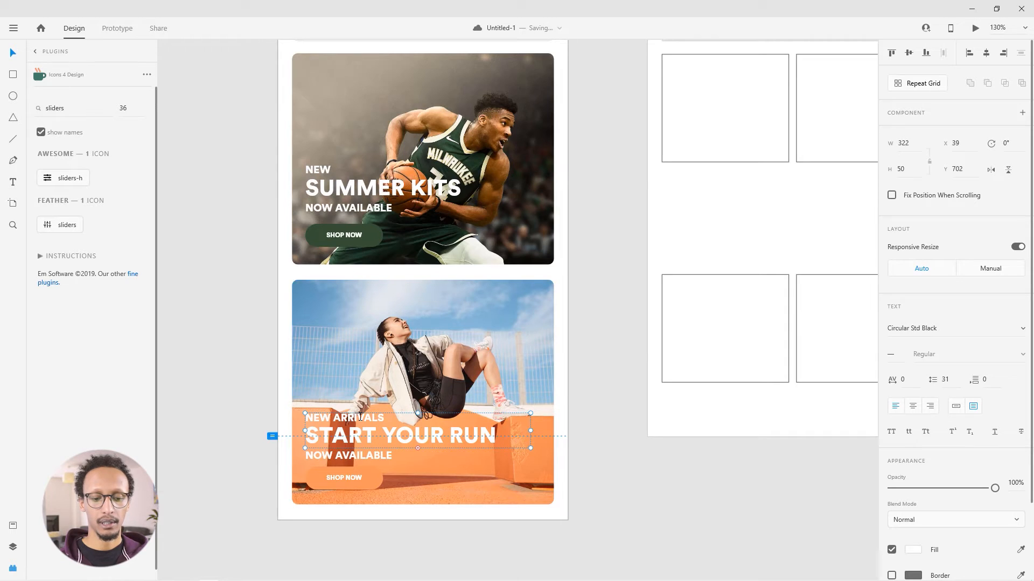
{"action": "left_click", "coordinate": [238, 381]}
Delete the grey placeholder bar below the header on the Listing artboard
{"action": "key", "text": "ctrl+1"}
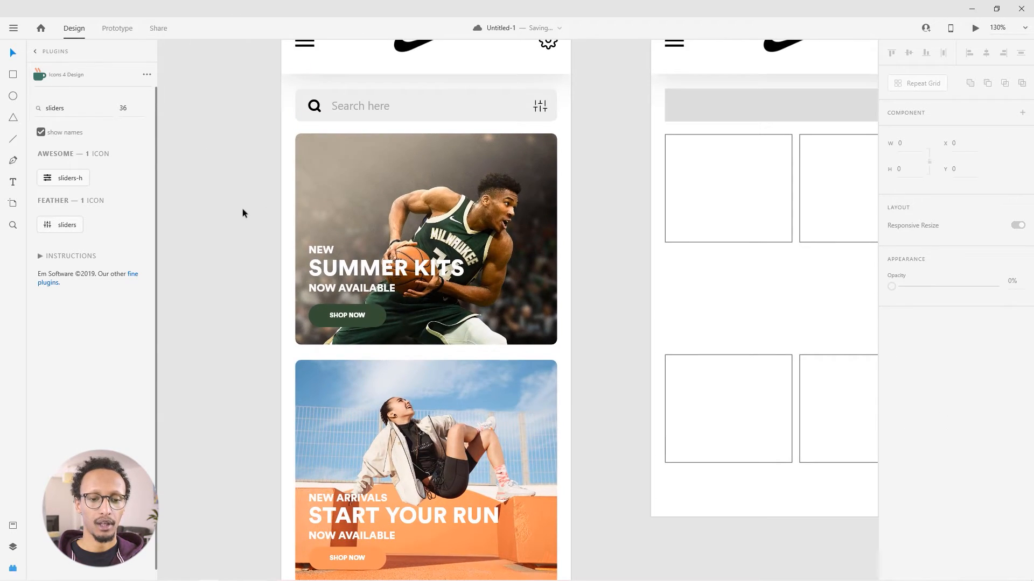
{"action": "scroll", "coordinate": [232, 208], "scroll_direction": "down", "scroll_amount": 2}
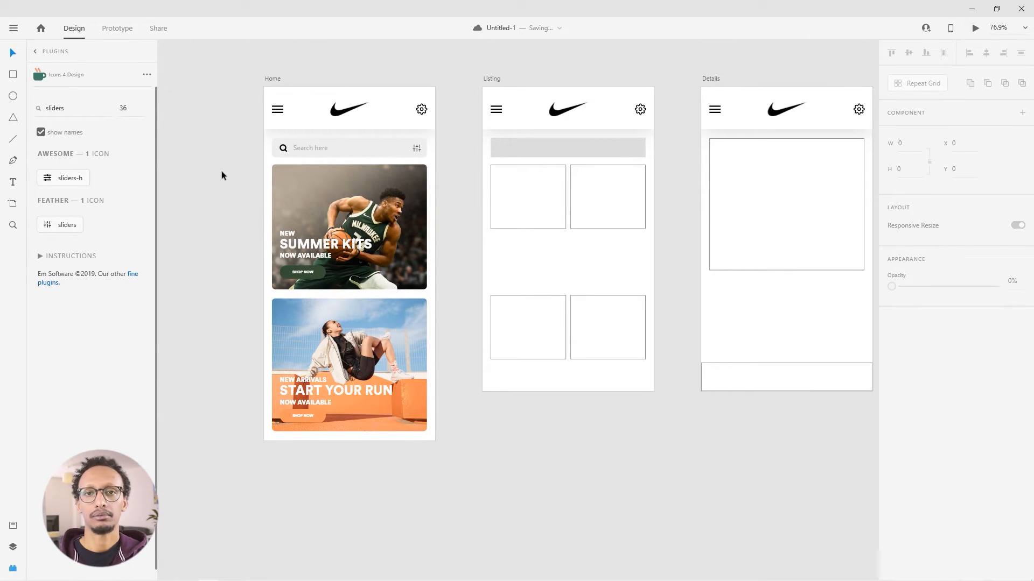
{"action": "key", "text": "space"}
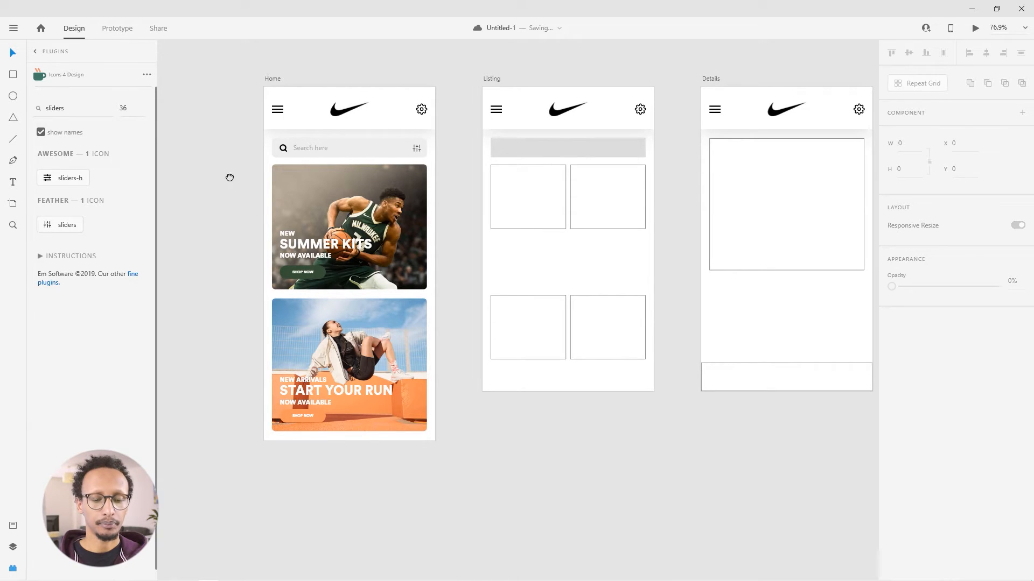
{"action": "left_click_drag", "start_coordinate": [231, 175], "coordinate": [207, 201]}
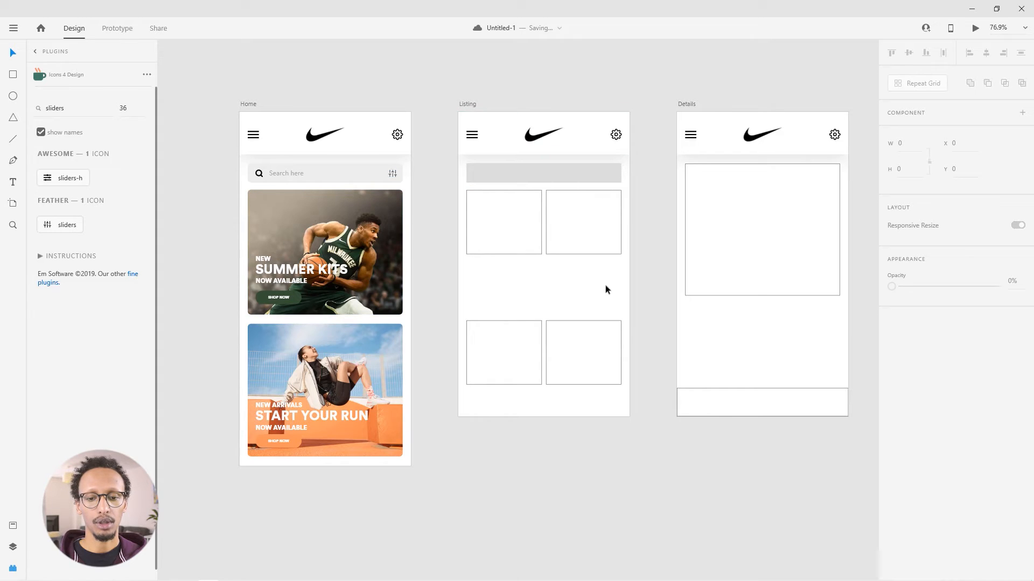
{"action": "left_click", "coordinate": [499, 175]}
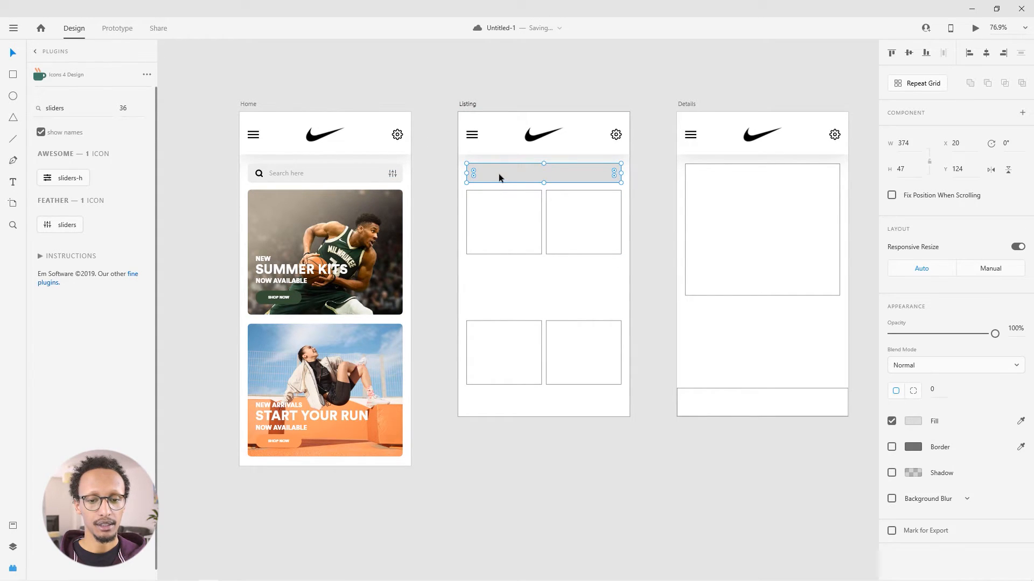
{"action": "key", "text": "Delete"}
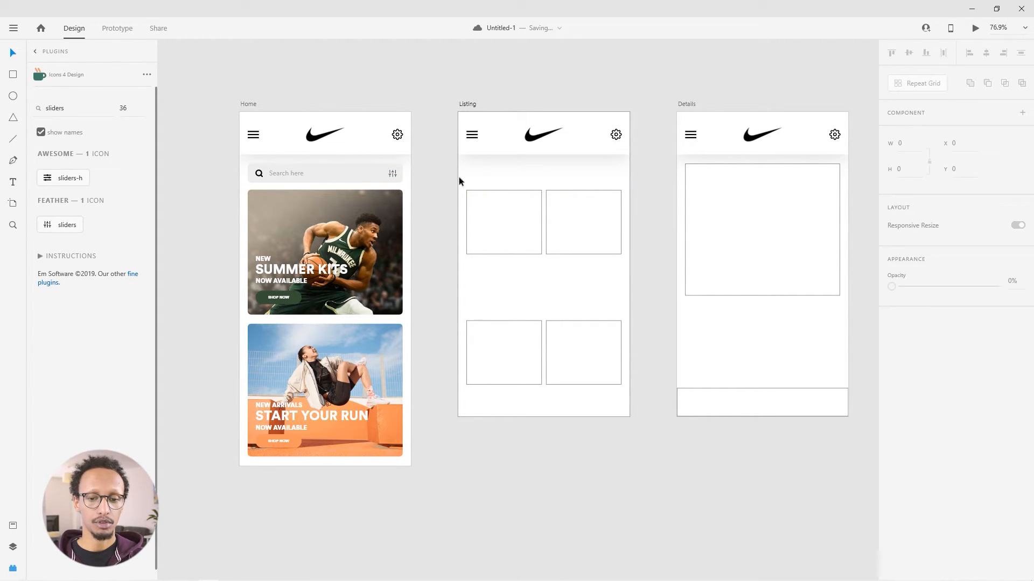
Turn the Home artboard's search field, with its text and icons, into a component named "Search Bar"
{"action": "left_click_drag", "start_coordinate": [419, 168], "coordinate": [235, 180]}
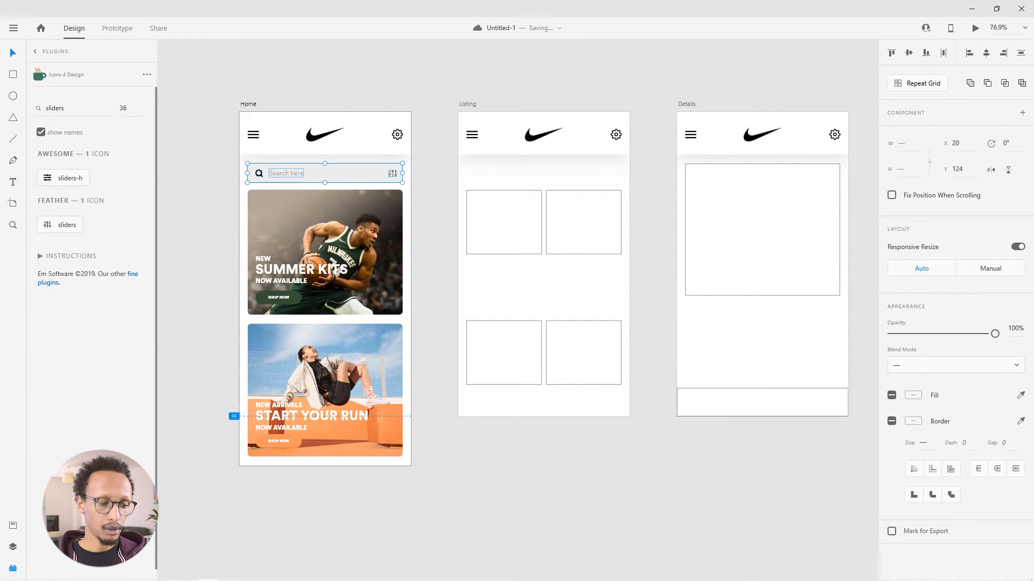
{"action": "left_click", "coordinate": [13, 525]}
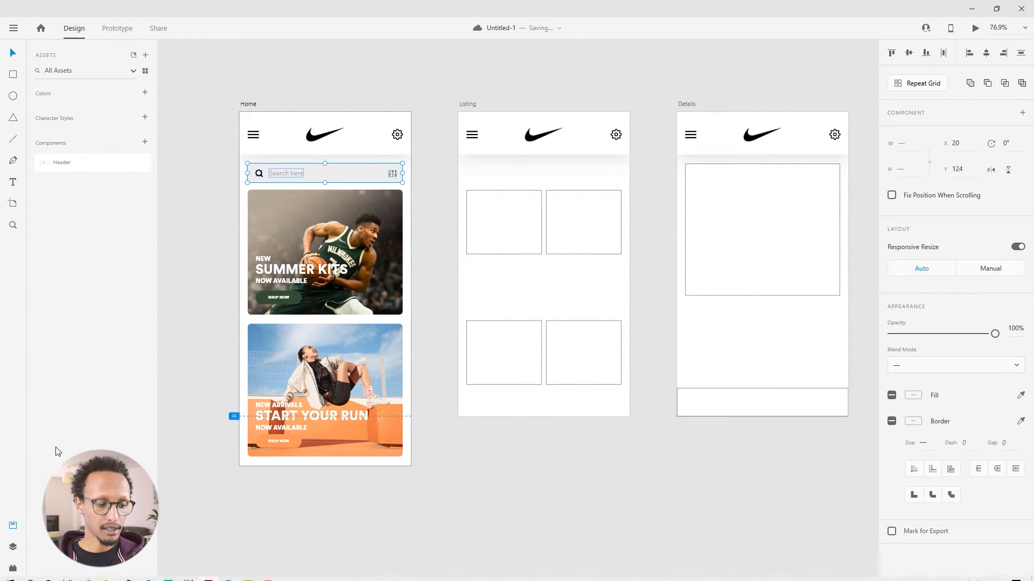
{"action": "left_click", "coordinate": [145, 147]}
{"action": "double_click", "coordinate": [71, 161]}
{"action": "type", "text": "S"}
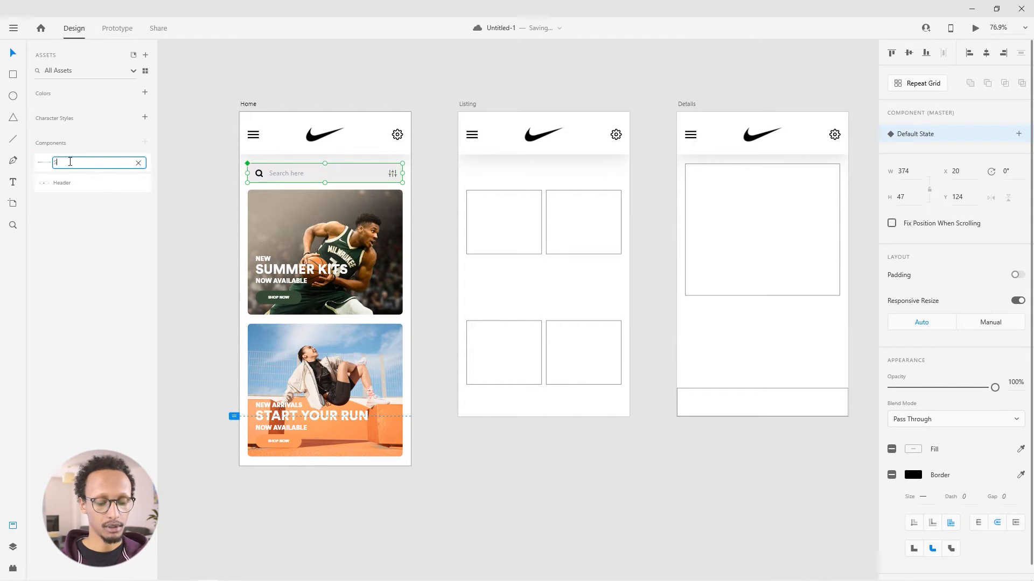
{"action": "type", "text": "earch Bar"}
{"action": "key", "text": "Return"}
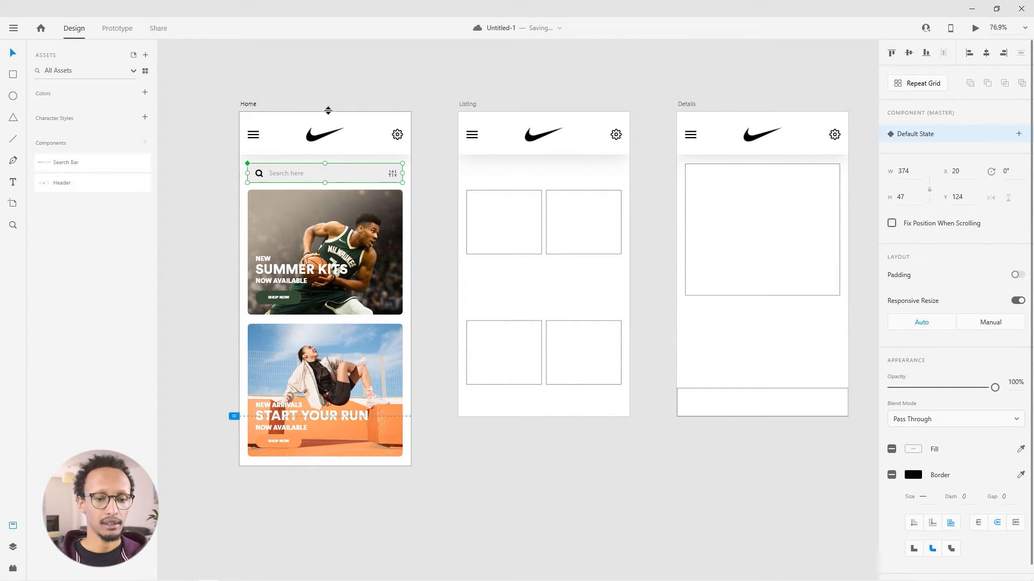
Place a copy of the Search Bar component below the Listing artboard's header at X 20, Y 124
{"action": "left_click_drag", "start_coordinate": [289, 179], "coordinate": [520, 170]}
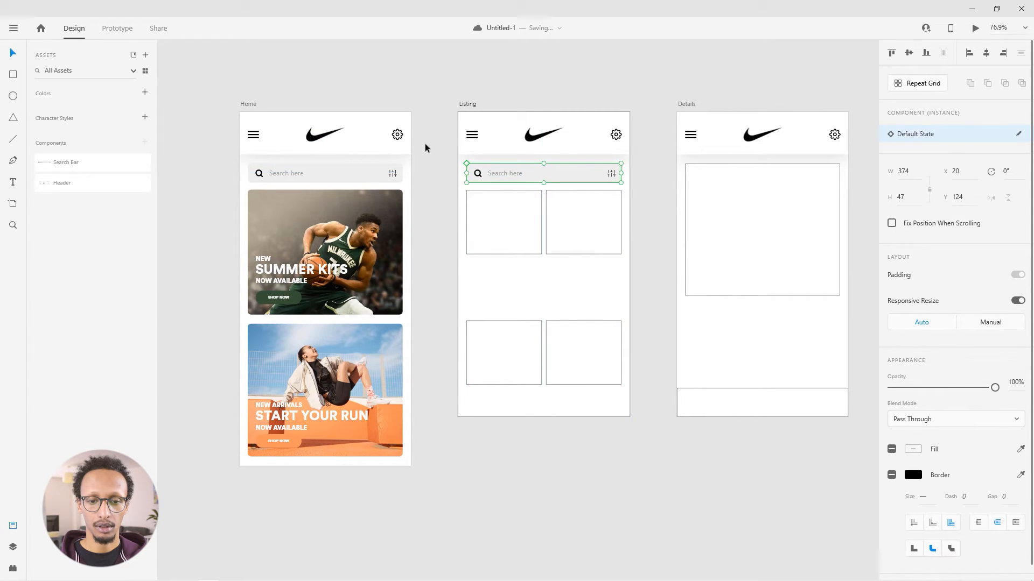
{"action": "left_click", "coordinate": [425, 143]}
{"action": "left_click_drag", "start_coordinate": [462, 197], "coordinate": [451, 199]}
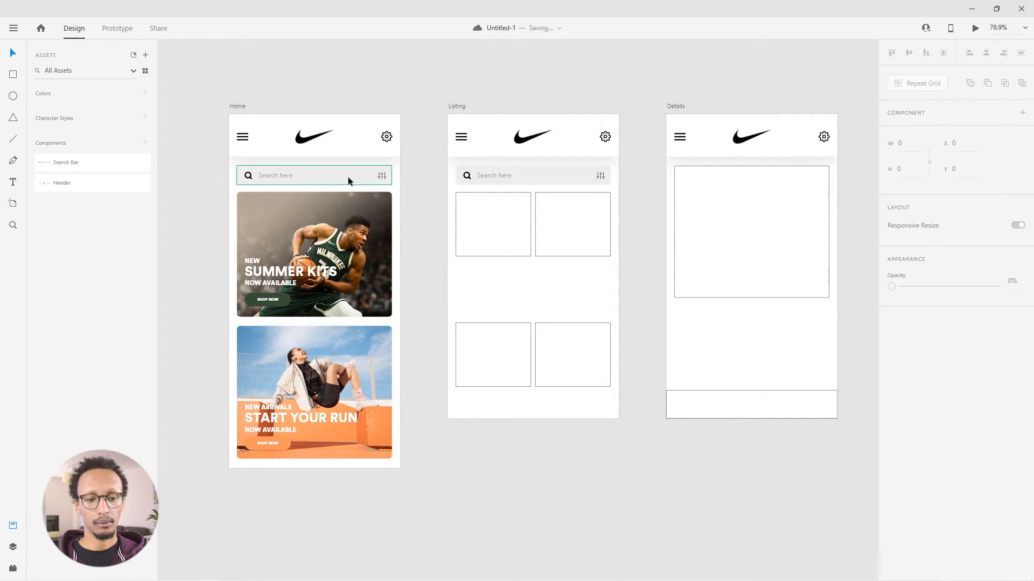
Fill the upper two Listing placeholders with air-max-90-shoe-bkzf3L.jpg and air-max-90-flyease-older-shoe-7KcswP.jpg from the Fashion Store folder, in that order
{"action": "left_click_drag", "start_coordinate": [557, 291], "coordinate": [506, 288]}
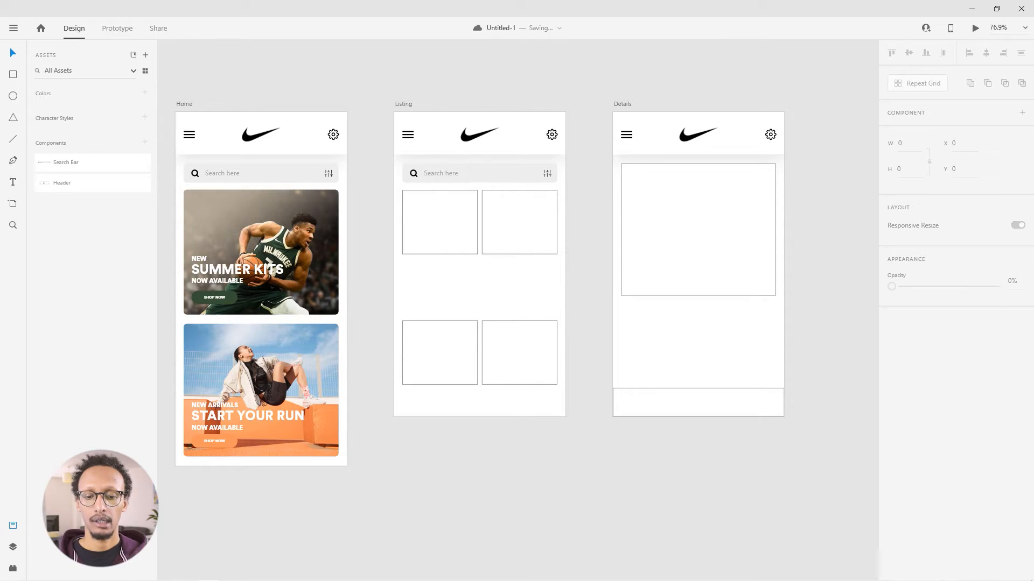
{"action": "left_click_drag", "start_coordinate": [1033, 156], "coordinate": [758, 124]}
{"action": "left_click", "coordinate": [683, 210]}
{"action": "left_click", "coordinate": [611, 196], "text": "ctrl"}
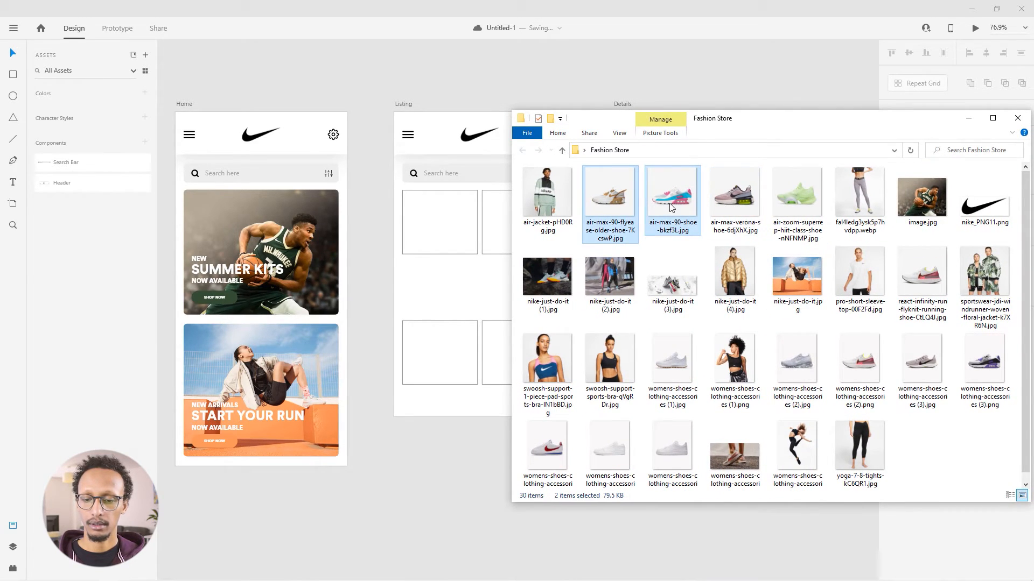
{"action": "left_click", "coordinate": [682, 240]}
{"action": "left_click_drag", "start_coordinate": [672, 195], "coordinate": [436, 237]}
{"action": "left_click_drag", "start_coordinate": [610, 199], "coordinate": [495, 243]}
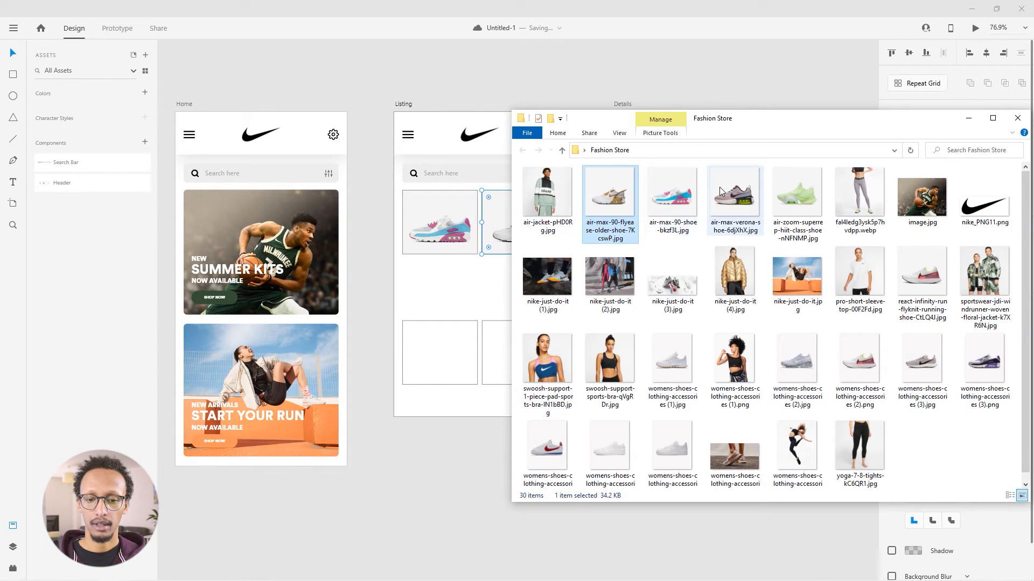
Fill the lower two Listing placeholders with air-max-verona-shoe-6djXhX.jpg and air-zoom-superrep-hiit-class-shoe-nNFNMP.jpg, and move the file window out of the way
{"action": "left_click_drag", "start_coordinate": [735, 197], "coordinate": [455, 365]}
{"action": "left_click_drag", "start_coordinate": [797, 199], "coordinate": [505, 357]}
{"action": "left_click_drag", "start_coordinate": [787, 120], "coordinate": [1033, 130]}
Remove the border from all four shoe images on the Listing artboard
{"action": "left_click", "coordinate": [501, 437]}
{"action": "left_click_drag", "start_coordinate": [548, 413], "coordinate": [429, 233]}
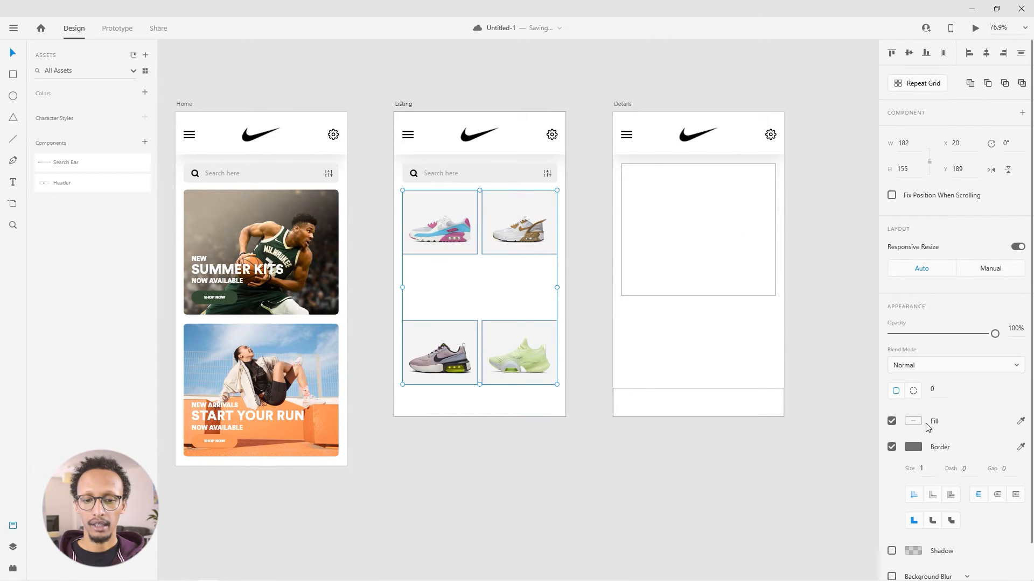
{"action": "left_click", "coordinate": [760, 454]}
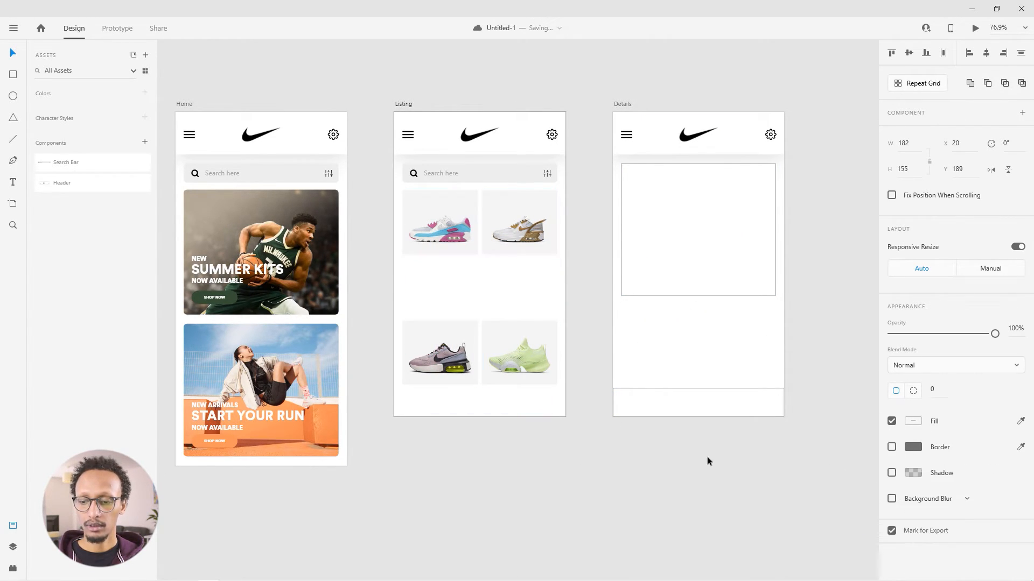
Add a text box about 182 by 91 beneath the first Listing shoe image, containing "Air Max"
{"action": "scroll", "coordinate": [436, 237], "scroll_direction": "up", "scroll_amount": 1}
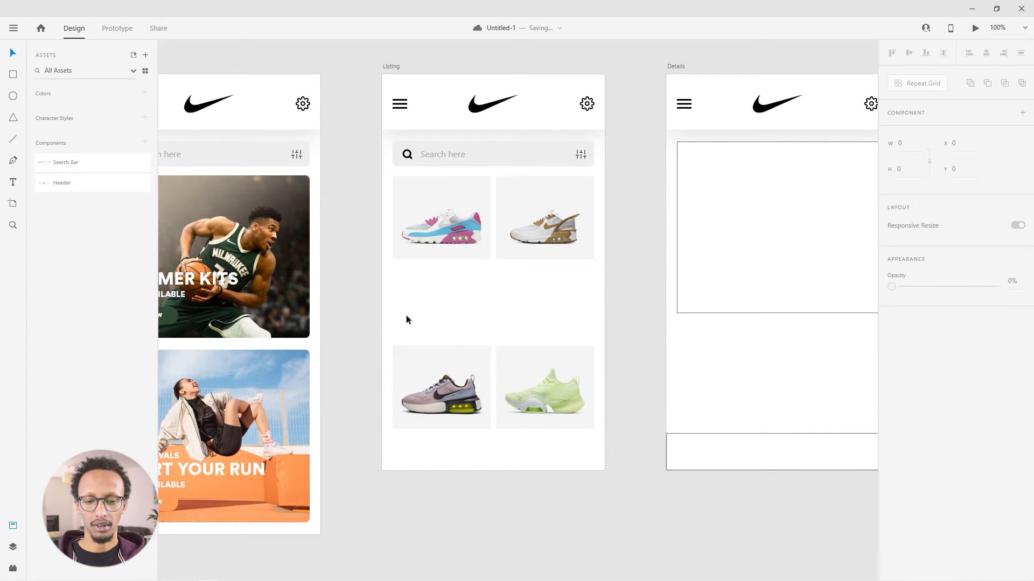
{"action": "scroll", "coordinate": [454, 296], "scroll_direction": "up", "scroll_amount": 3}
{"action": "key", "text": "t"}
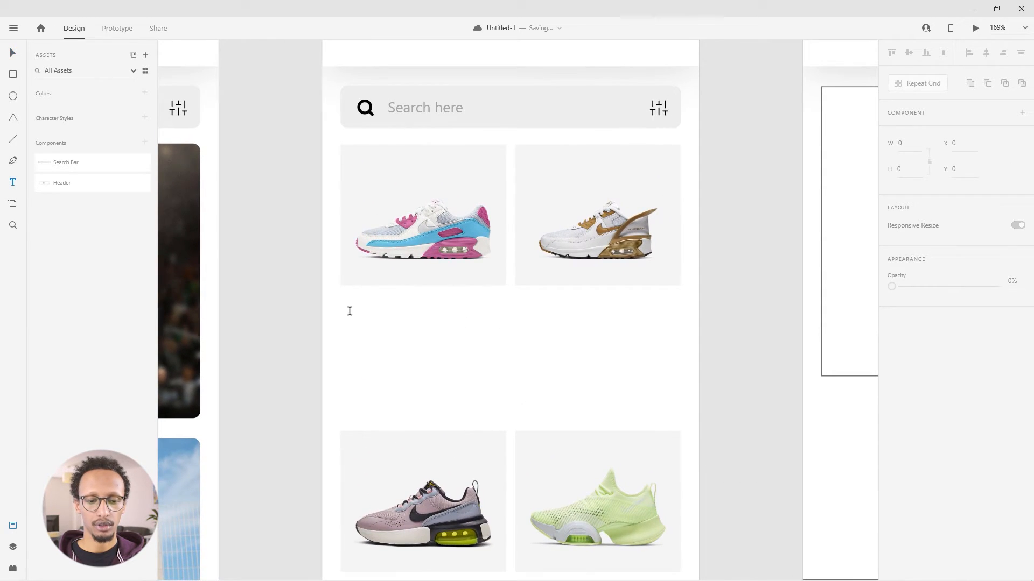
{"action": "left_click_drag", "start_coordinate": [340, 297], "coordinate": [506, 380]}
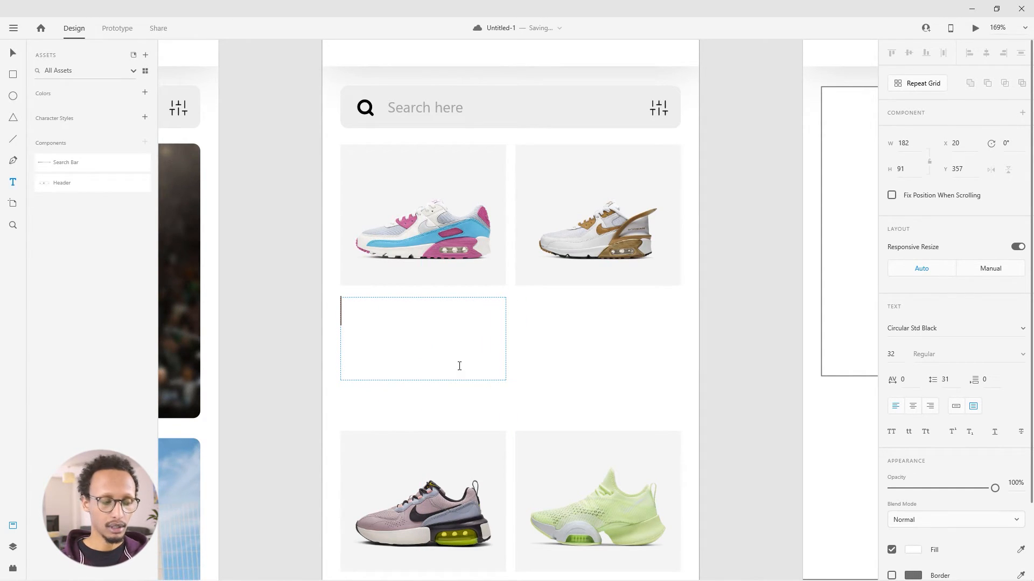
{"action": "type", "text": "Air"}
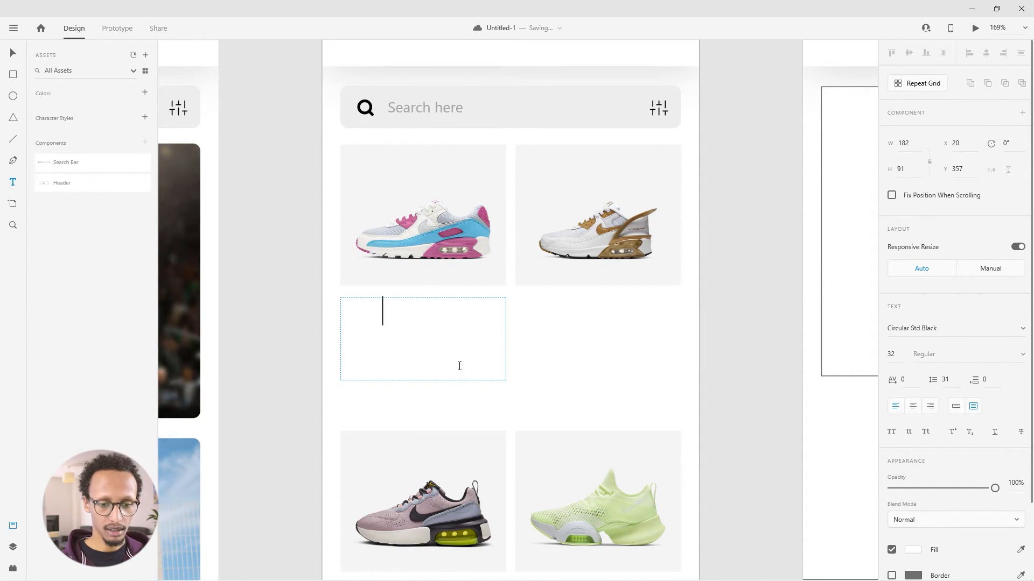
{"action": "type", "text": " Ma"}
{"action": "key", "text": "ctrl+a"}
{"action": "type", "text": "Air Mx"}
{"action": "key", "text": "ctrl+a"}
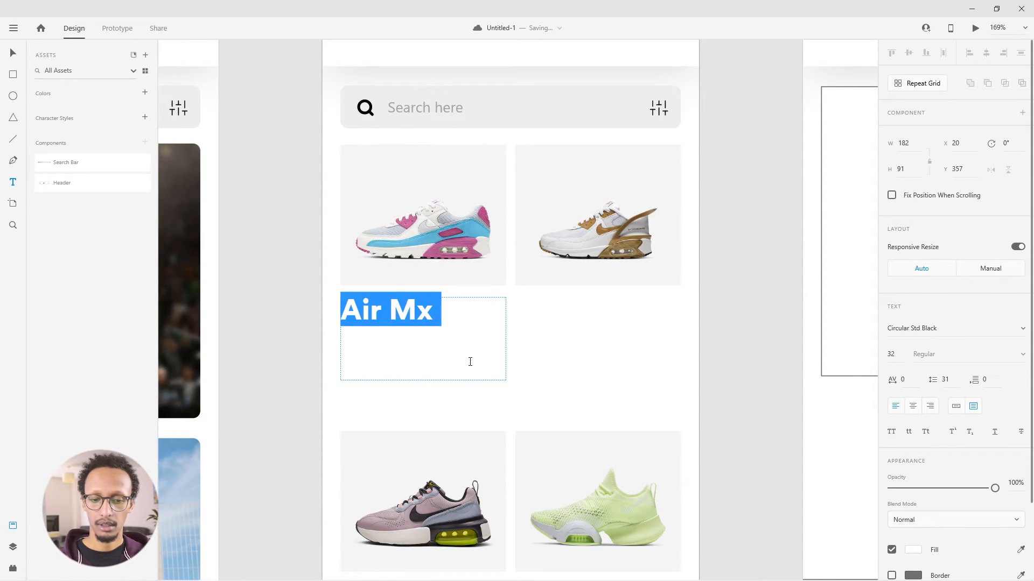
{"action": "left_click", "coordinate": [416, 310]}
{"action": "type", "text": "a"}
{"action": "key", "text": "ctrl+a"}
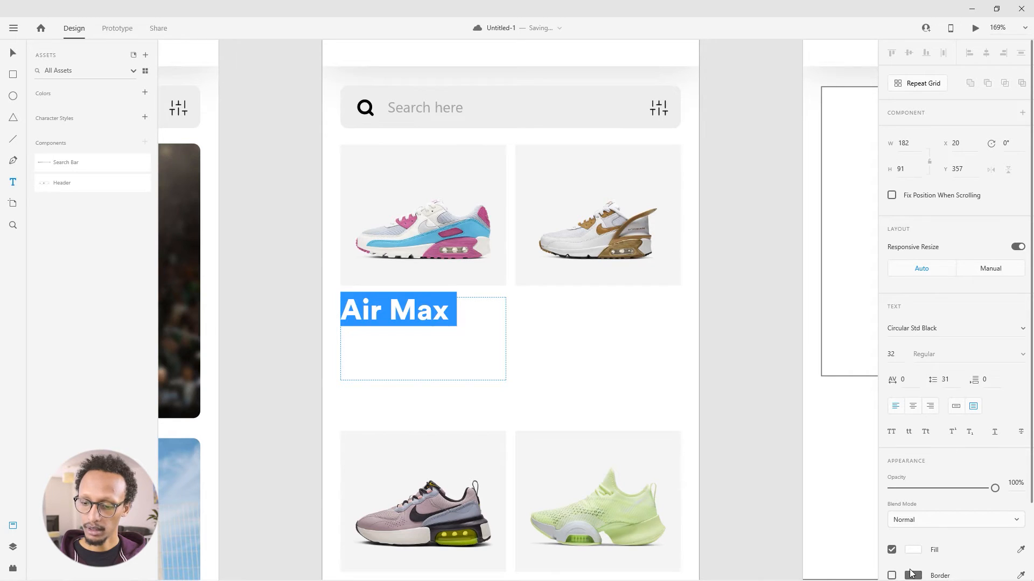
Colour the "Air Max" text black and set its font size to 19
{"action": "left_click", "coordinate": [912, 550]}
{"action": "left_click", "coordinate": [812, 518]}
{"action": "left_click_drag", "start_coordinate": [891, 355], "coordinate": [888, 385]}
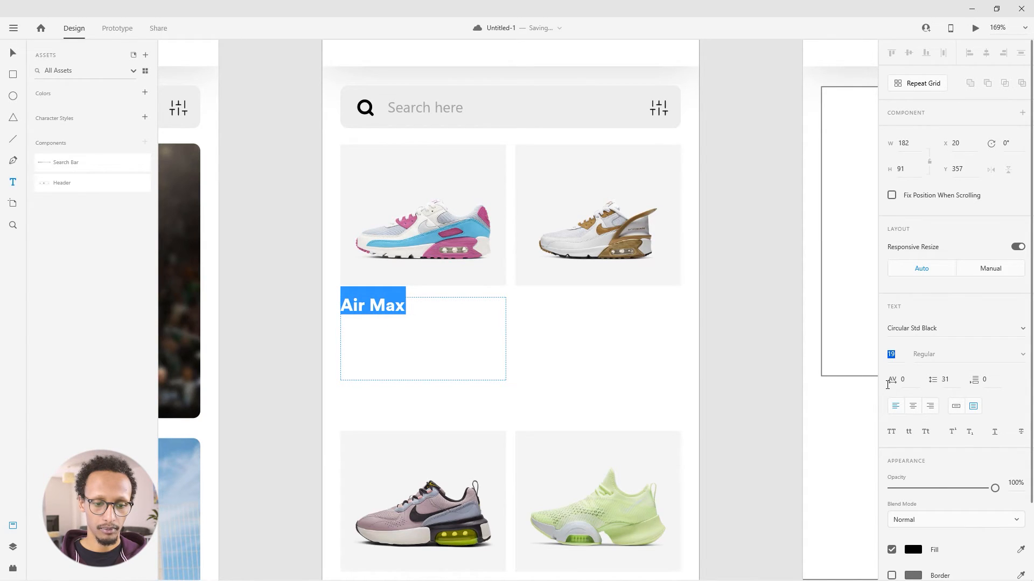
{"action": "key", "text": "Escape"}
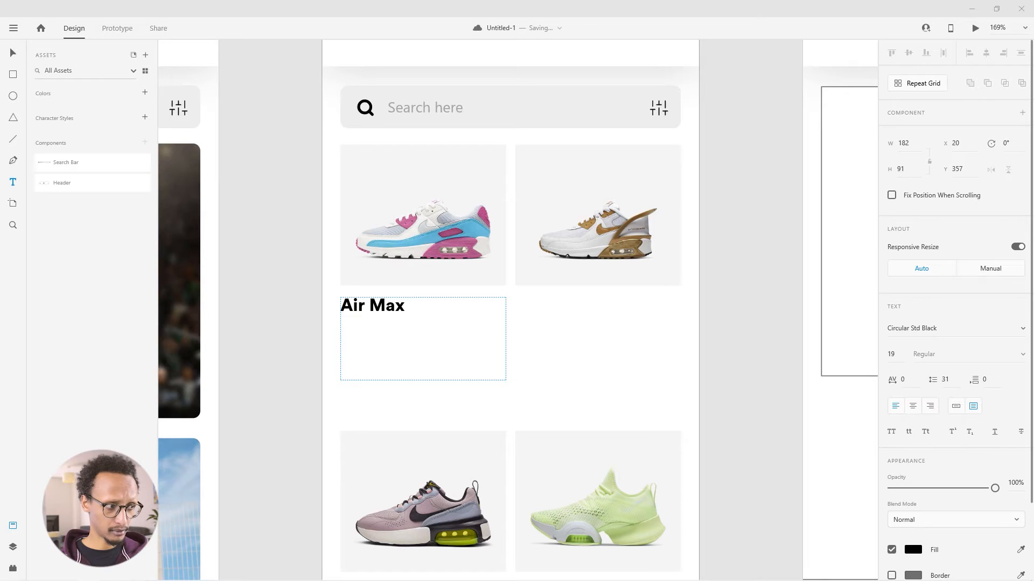
{"action": "key", "text": "Escape"}
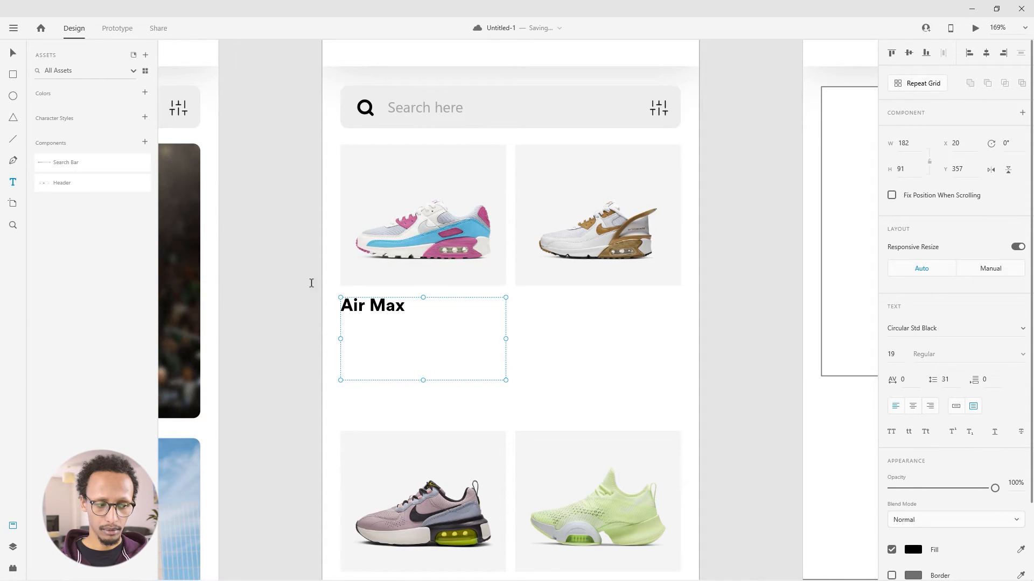
Shrink the "Air Max" box to about 20 high, duplicate it directly below at Y 381, and change the copy to "$120.00"
{"action": "left_click_drag", "start_coordinate": [422, 383], "coordinate": [375, 327]}
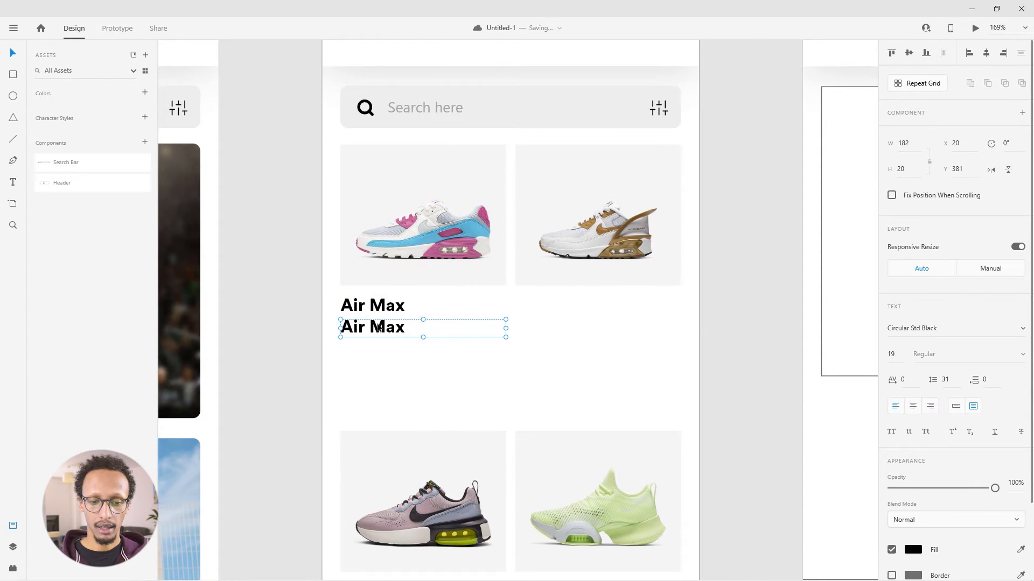
{"action": "double_click", "coordinate": [346, 318]}
{"action": "type", "text": "$"}
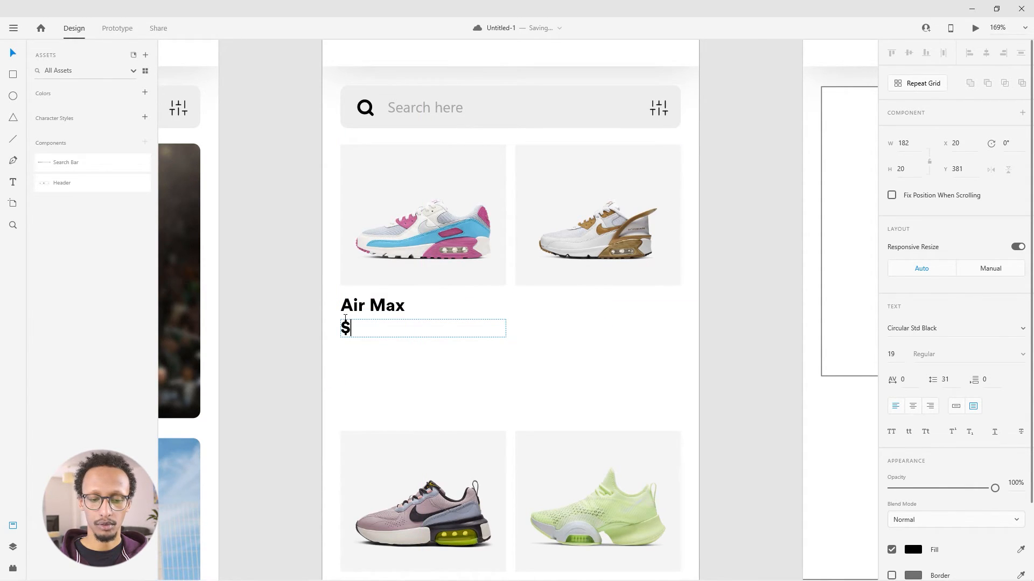
{"action": "type", "text": "120.00"}
{"action": "key", "text": "Escape"}
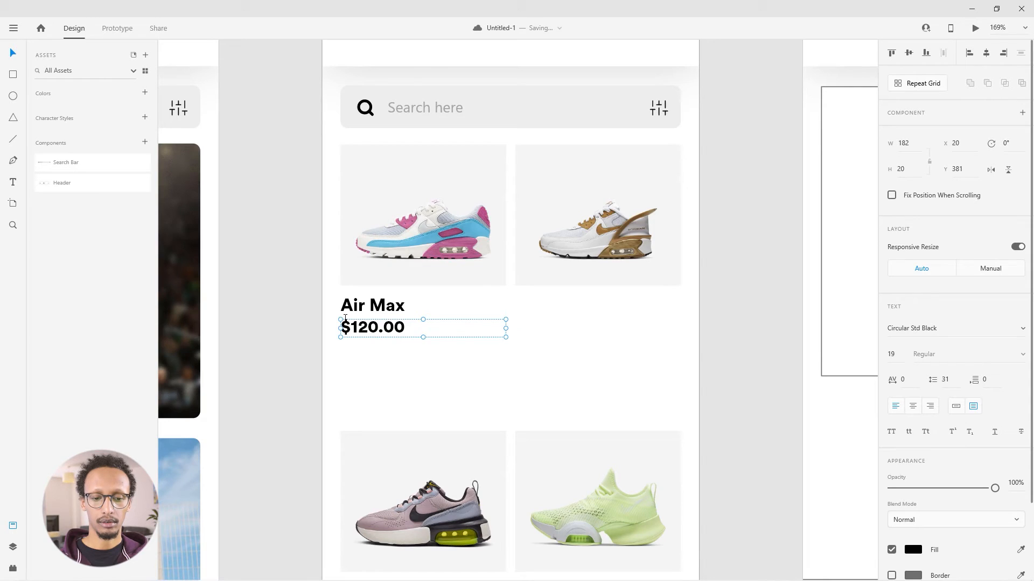
Set the font size of the "$120.00" price under the first Listing shoe to 12
{"action": "left_click", "coordinate": [891, 354]}
{"action": "type", "text": "12"}
{"action": "key", "text": "Return"}
{"action": "key", "text": "Down"}
{"action": "key", "text": "Down"}
{"action": "key", "text": "Up"}
{"action": "key", "text": "Up"}
{"action": "key", "text": "Return"}
{"action": "left_click", "coordinate": [541, 368]}
{"action": "left_click", "coordinate": [373, 332]}
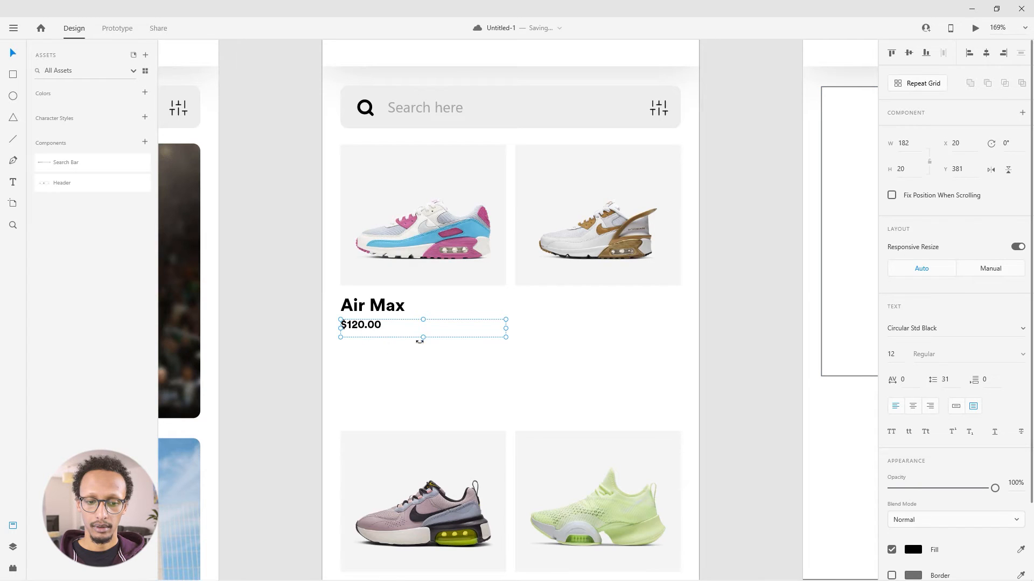
Shrink the "$120.00" text box to about 51 by 15 and place a duplicate beside it at X 80
{"action": "left_click_drag", "start_coordinate": [424, 338], "coordinate": [422, 331]}
{"action": "left_click", "coordinate": [405, 357]}
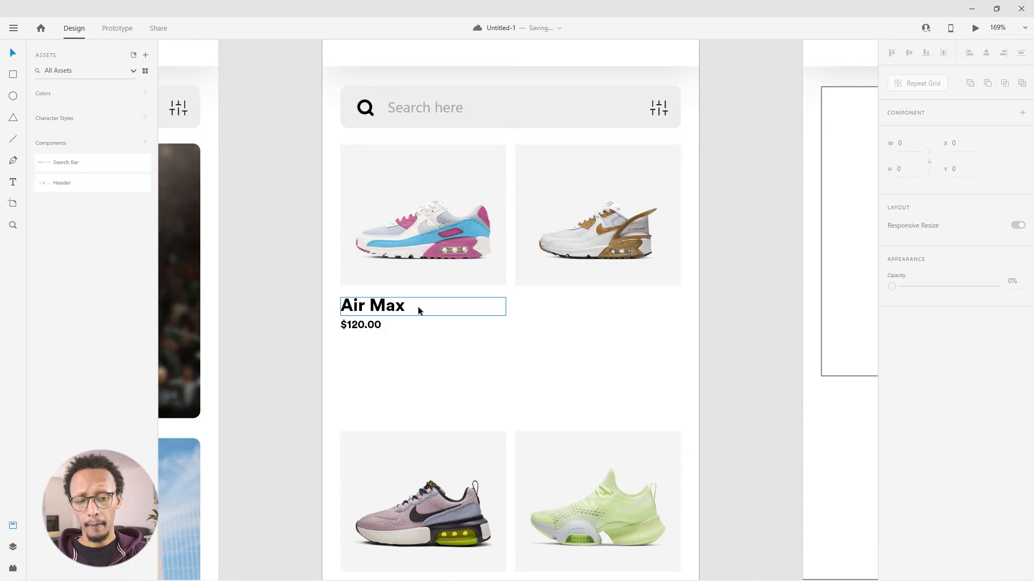
{"action": "left_click", "coordinate": [380, 324]}
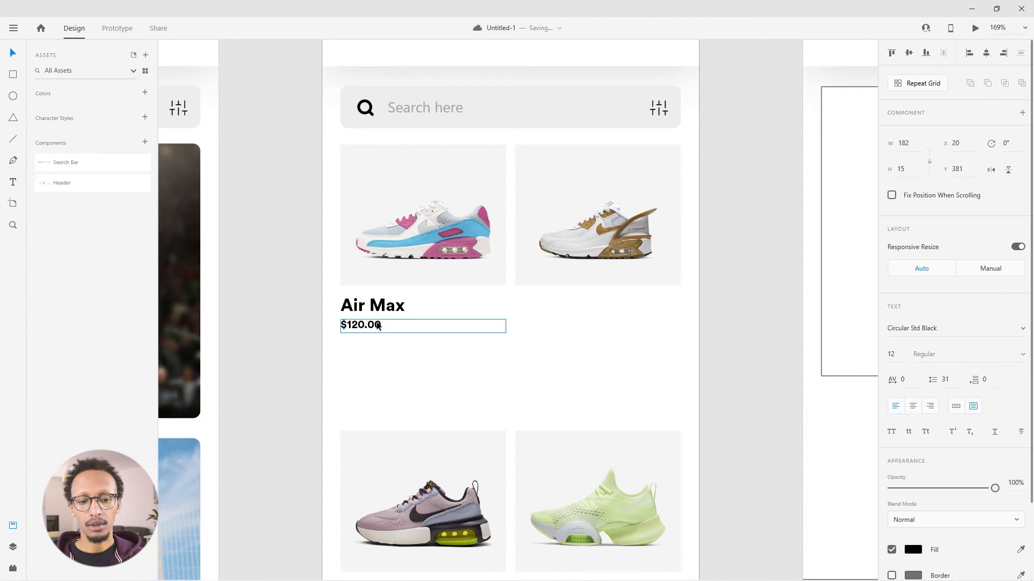
{"action": "left_click_drag", "start_coordinate": [506, 324], "coordinate": [422, 327]}
Style the original "$120.00" in Circular Std Bold with a strikethrough and a light red fill
{"action": "left_click", "coordinate": [371, 324]}
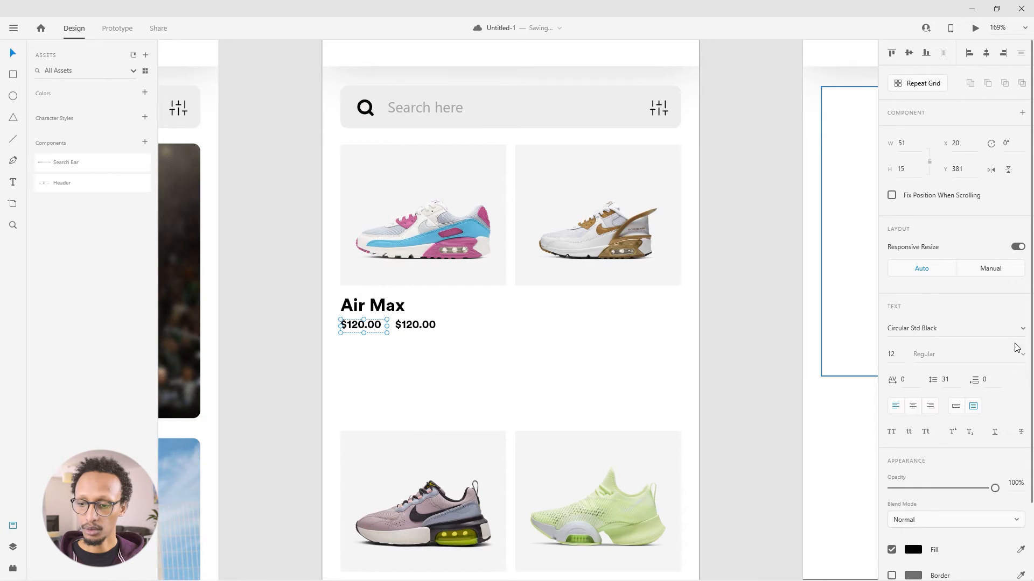
{"action": "left_click", "coordinate": [1022, 328]}
{"action": "left_click", "coordinate": [936, 371]}
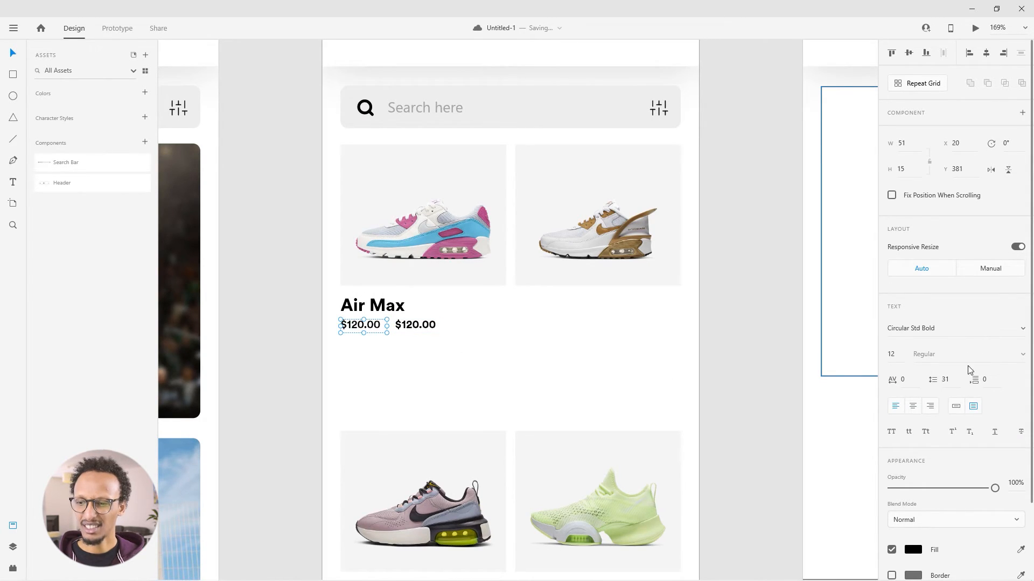
{"action": "left_click", "coordinate": [1020, 432]}
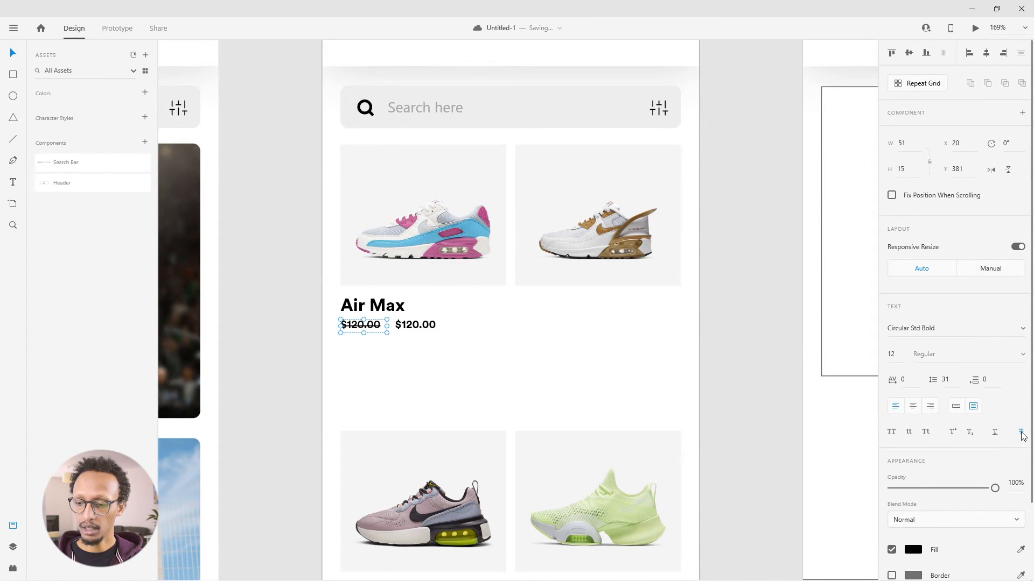
{"action": "left_click", "coordinate": [913, 550]}
{"action": "left_click", "coordinate": [781, 461]}
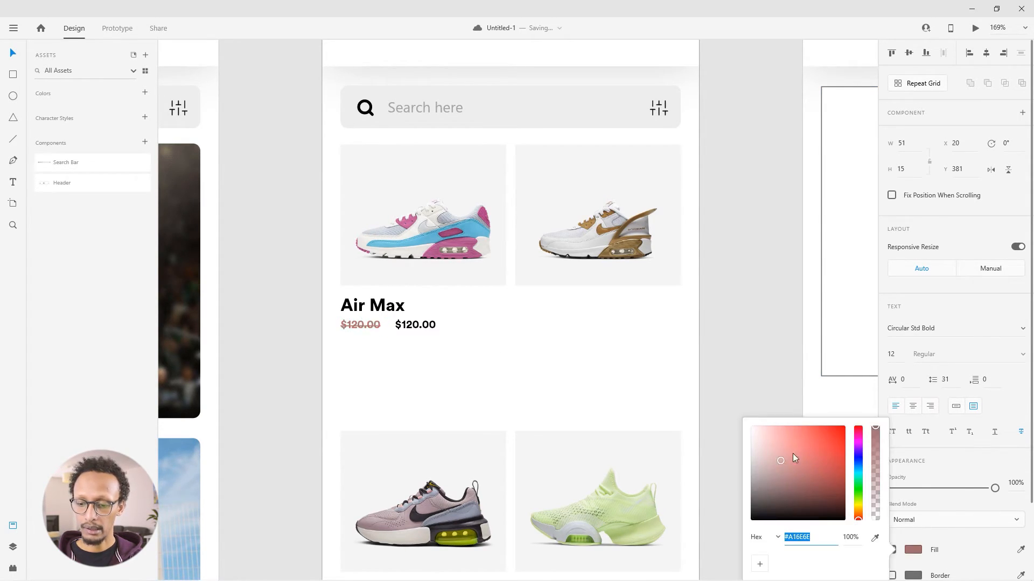
{"action": "left_click", "coordinate": [548, 370]}
Change the duplicated price to "$99.99" and move it closer to the struck-through price
{"action": "left_click", "coordinate": [418, 325]}
{"action": "double_click", "coordinate": [407, 325]}
{"action": "left_click_drag", "start_coordinate": [412, 324], "coordinate": [402, 323]}
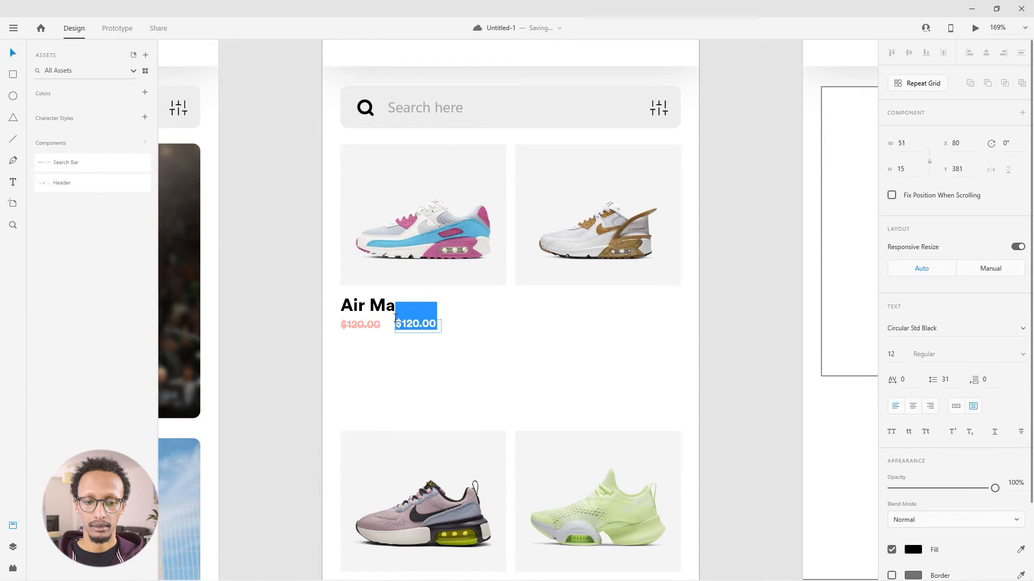
{"action": "type", "text": "99.99"}
{"action": "key", "text": "Escape"}
{"action": "left_click_drag", "start_coordinate": [410, 325], "coordinate": [406, 330]}
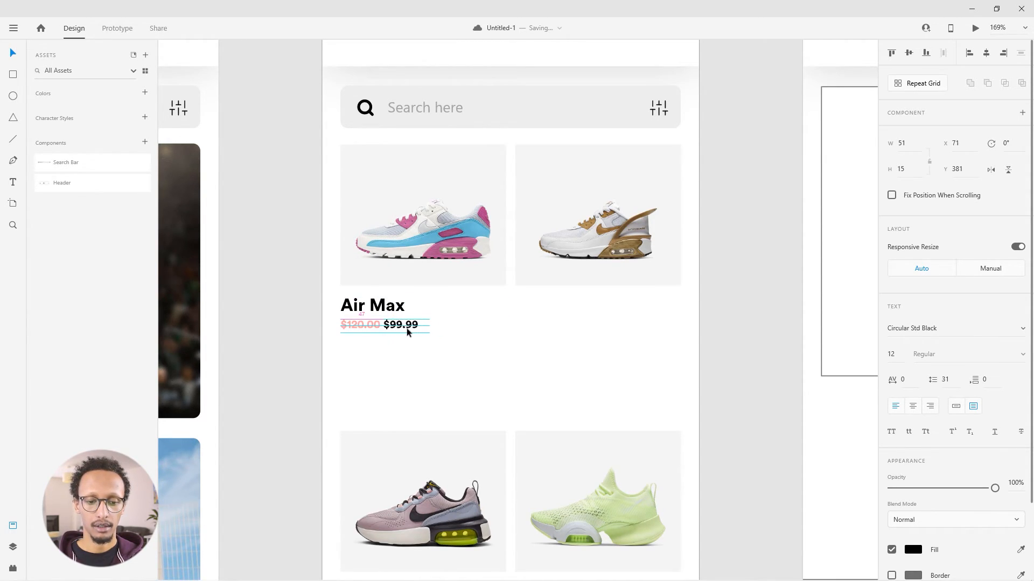
{"action": "left_click", "coordinate": [401, 360]}
Indent the first shoe's name and price texts to X 25 and narrow the name box to about 177
{"action": "scroll", "coordinate": [408, 329], "scroll_direction": "down", "scroll_amount": 5}
{"action": "scroll", "coordinate": [437, 341], "scroll_direction": "up", "scroll_amount": 4}
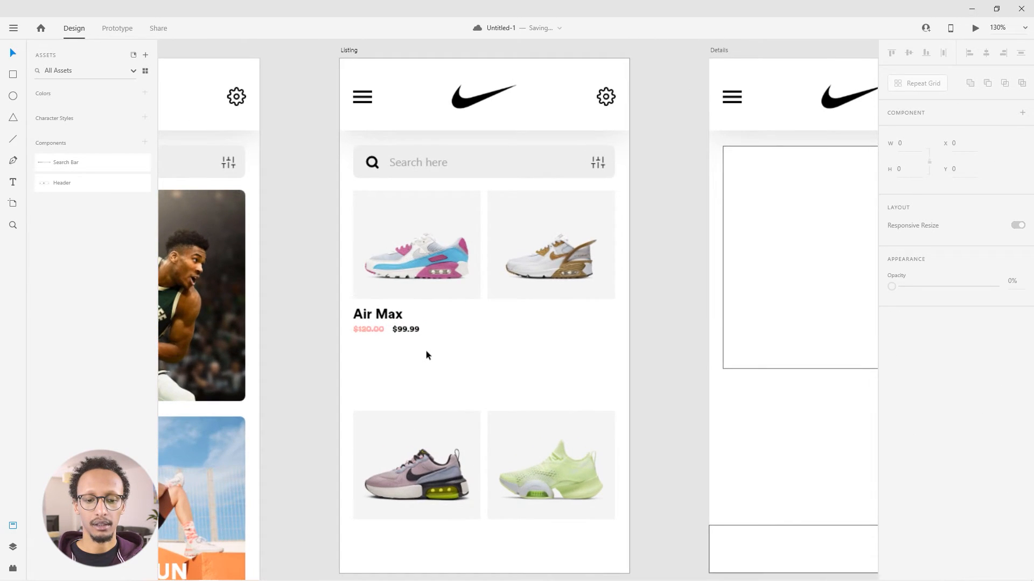
{"action": "left_click", "coordinate": [368, 317]}
{"action": "left_click_drag", "start_coordinate": [369, 318], "coordinate": [372, 318]}
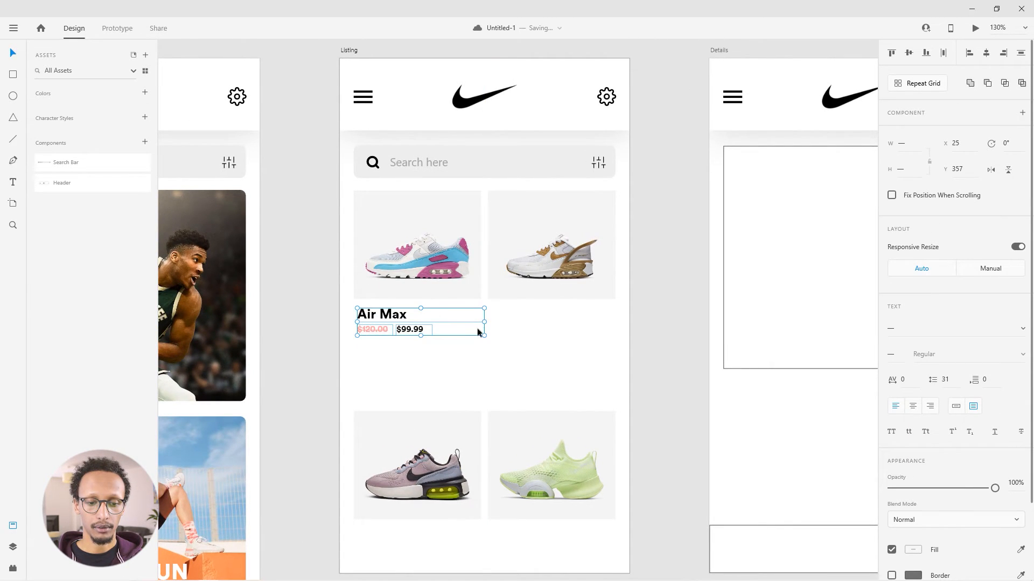
{"action": "left_click_drag", "start_coordinate": [484, 321], "coordinate": [477, 323]}
Duplicate the name and price texts beneath the other three shoe images on the Listing artboard
{"action": "left_click_drag", "start_coordinate": [368, 318], "coordinate": [502, 323]}
{"action": "left_click_drag", "start_coordinate": [577, 354], "coordinate": [391, 487]}
{"action": "left_click", "coordinate": [428, 540]}
Move the second row of Listing products up closer to the first row
{"action": "left_click_drag", "start_coordinate": [629, 537], "coordinate": [326, 345]}
{"action": "left_click_drag", "start_coordinate": [415, 411], "coordinate": [415, 364]}
{"action": "left_click", "coordinate": [499, 515]}
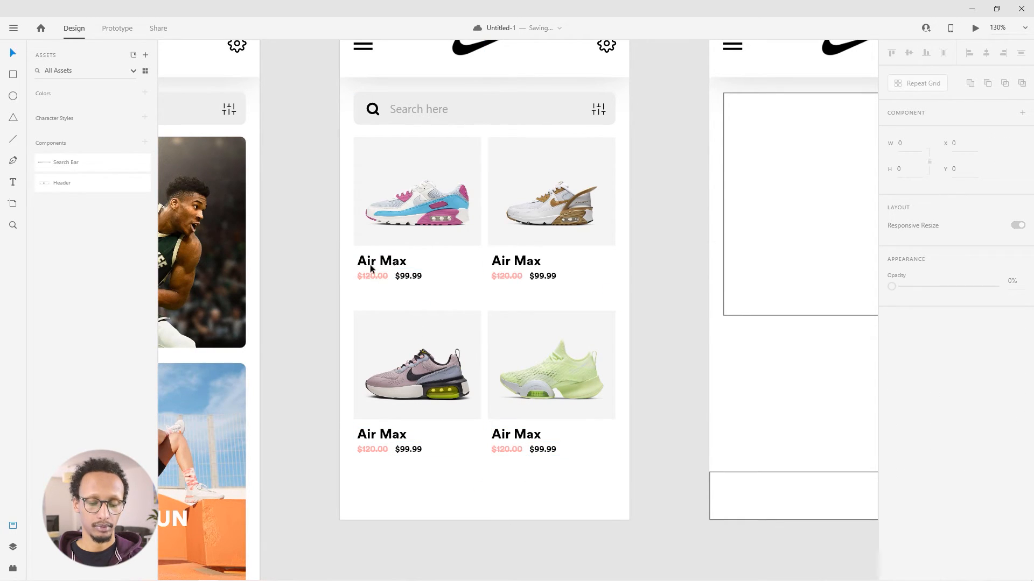
{"action": "double_click", "coordinate": [533, 264]}
{"action": "left_click", "coordinate": [545, 263]}
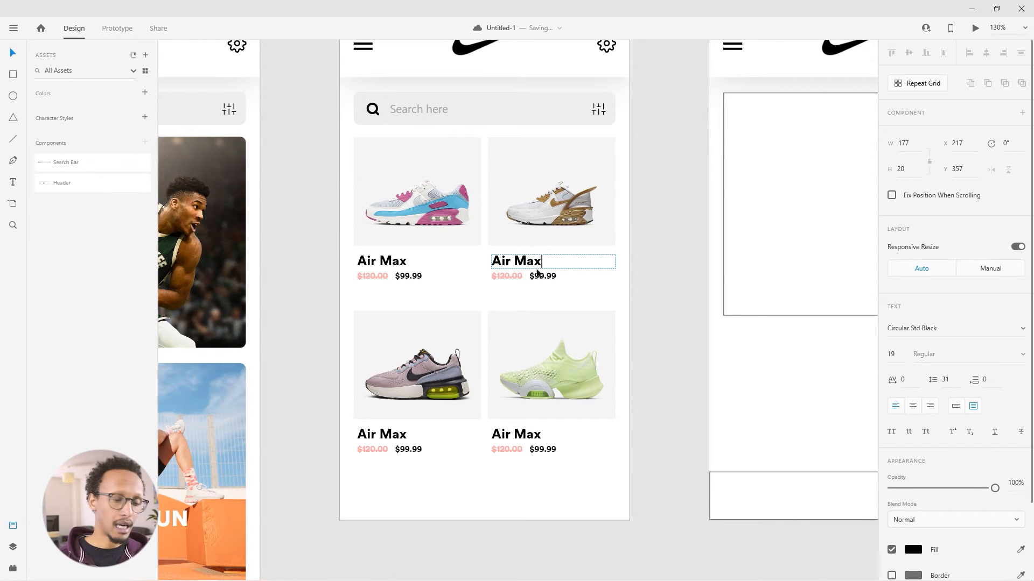
{"action": "key", "text": "Escape"}
Duplicate the second row of Listing products below it at Y 685, running past the artboard's lower edge
{"action": "left_click_drag", "start_coordinate": [606, 505], "coordinate": [375, 343]}
{"action": "left_click", "coordinate": [451, 507]}
{"action": "left_click_drag", "start_coordinate": [661, 326], "coordinate": [387, 515]}
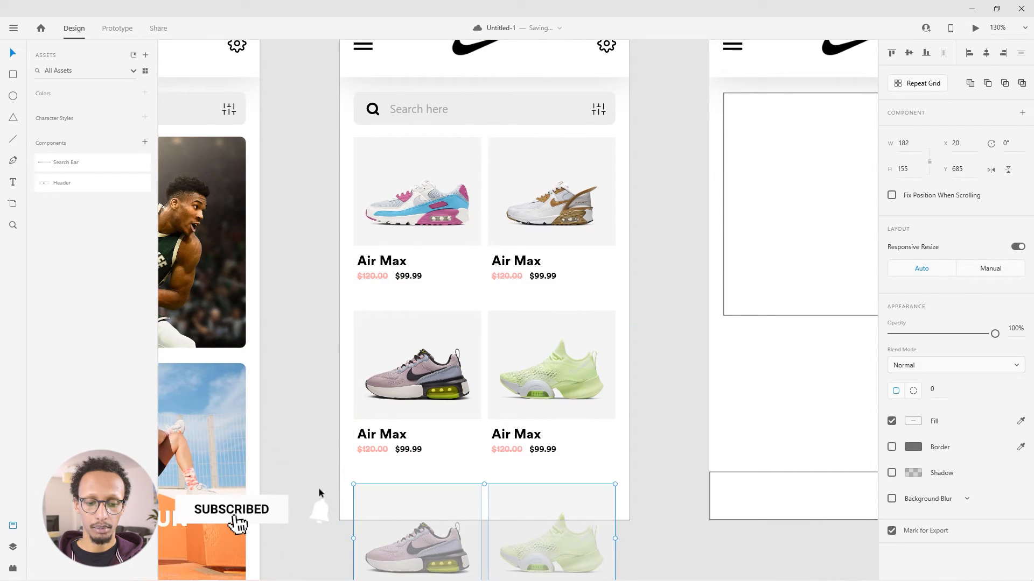
{"action": "left_click", "coordinate": [319, 488]}
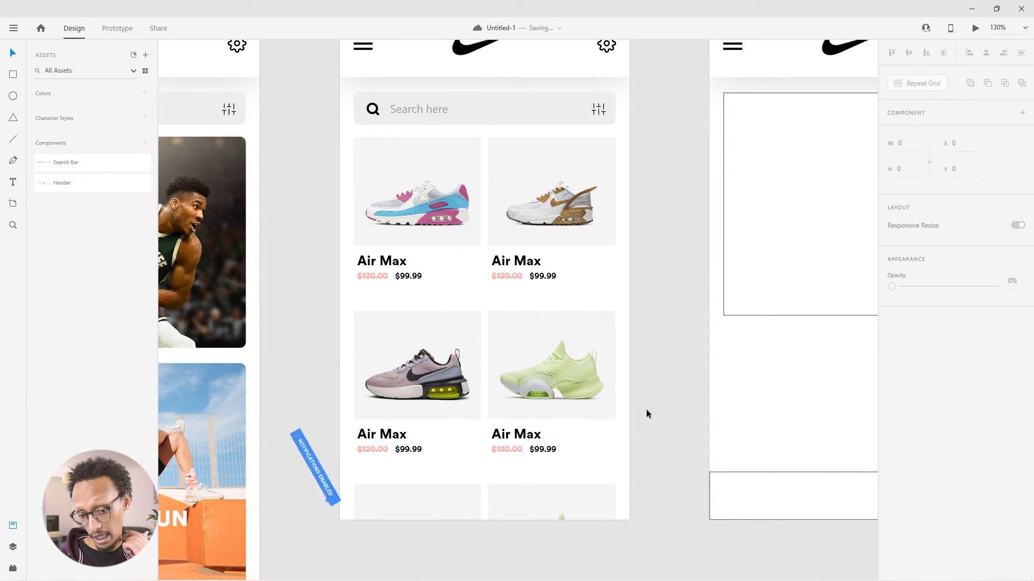
Fill the large Details rectangle with air-max-90-shoe-bkzf3L.jpg from the Fashion Store folder in File Explorer and remove its border
{"action": "scroll", "coordinate": [606, 291], "scroll_direction": "down", "scroll_amount": 3}
{"action": "scroll", "coordinate": [607, 324], "scroll_direction": "down", "scroll_amount": 2}
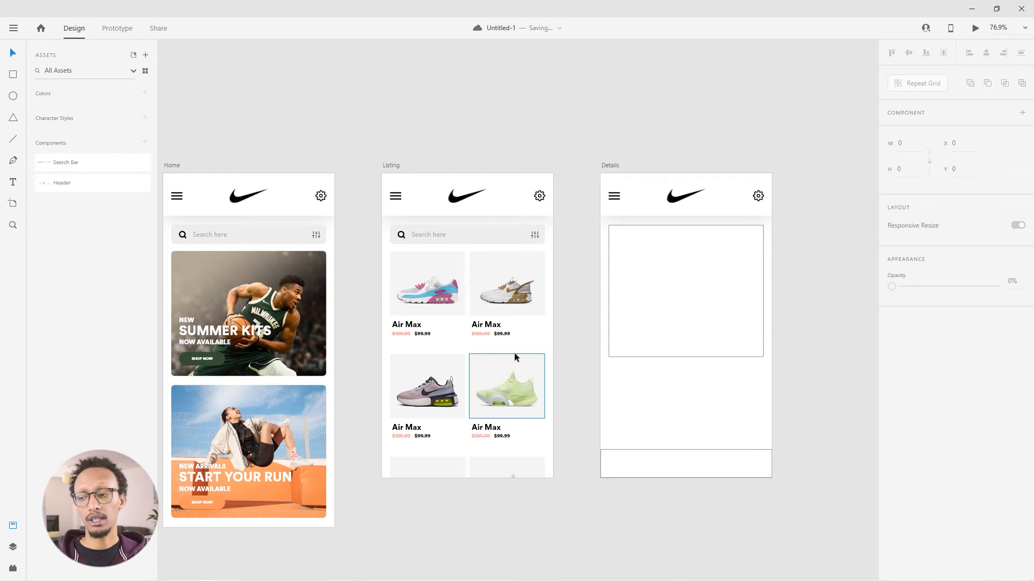
{"action": "left_click_drag", "start_coordinate": [569, 327], "coordinate": [416, 321]}
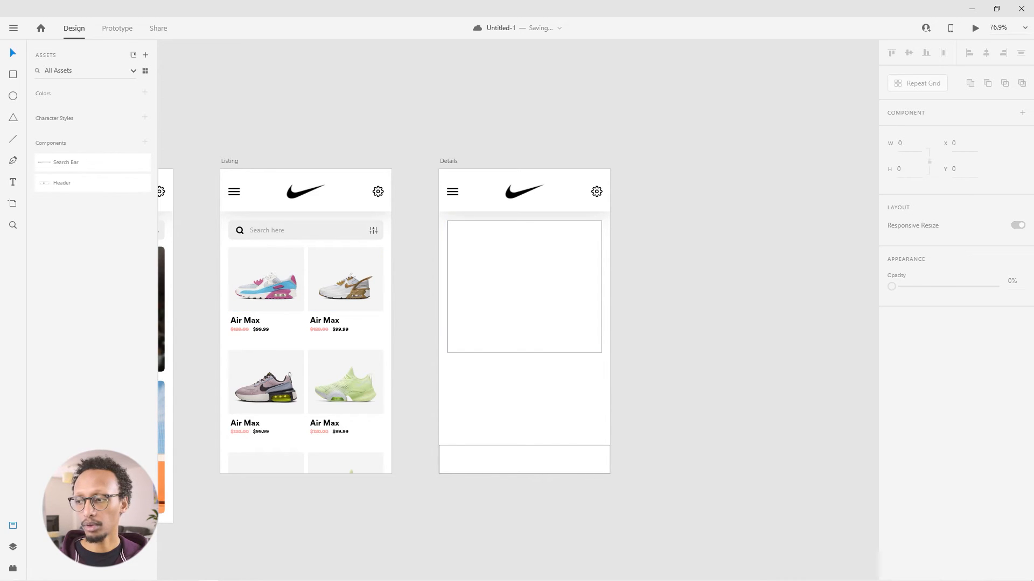
{"action": "key", "text": "alt+Tab"}
{"action": "left_click_drag", "start_coordinate": [823, 215], "coordinate": [823, 146]}
{"action": "left_click", "coordinate": [760, 229]}
{"action": "left_click_drag", "start_coordinate": [760, 229], "coordinate": [511, 284]}
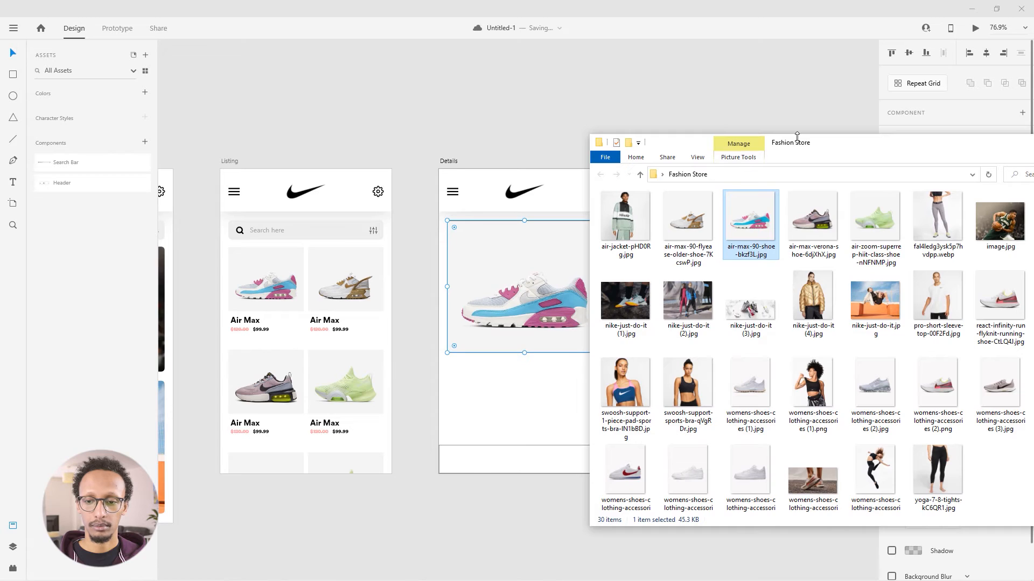
{"action": "key", "text": "alt+Tab"}
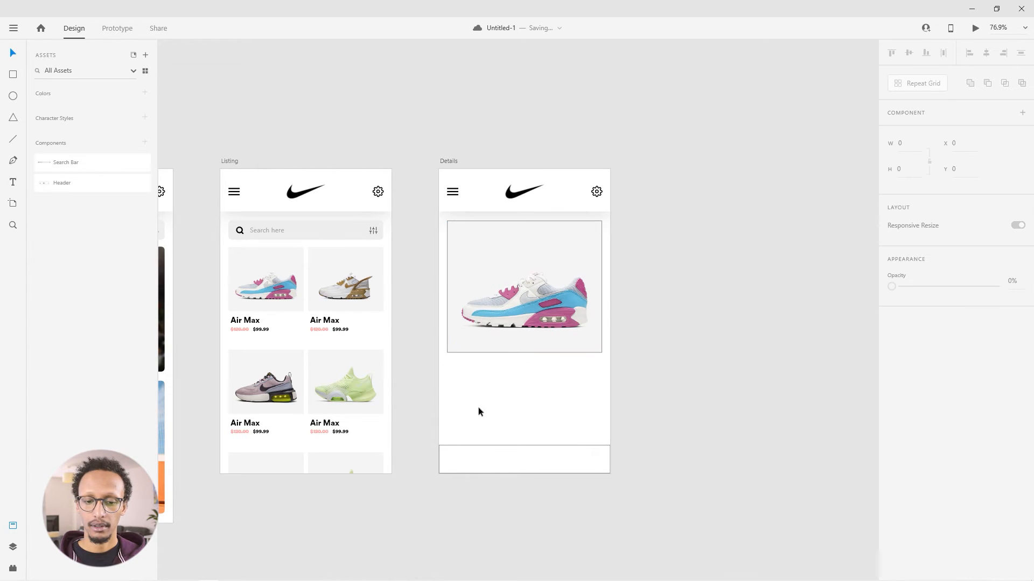
{"action": "left_click", "coordinate": [891, 447]}
{"action": "left_click", "coordinate": [622, 358]}
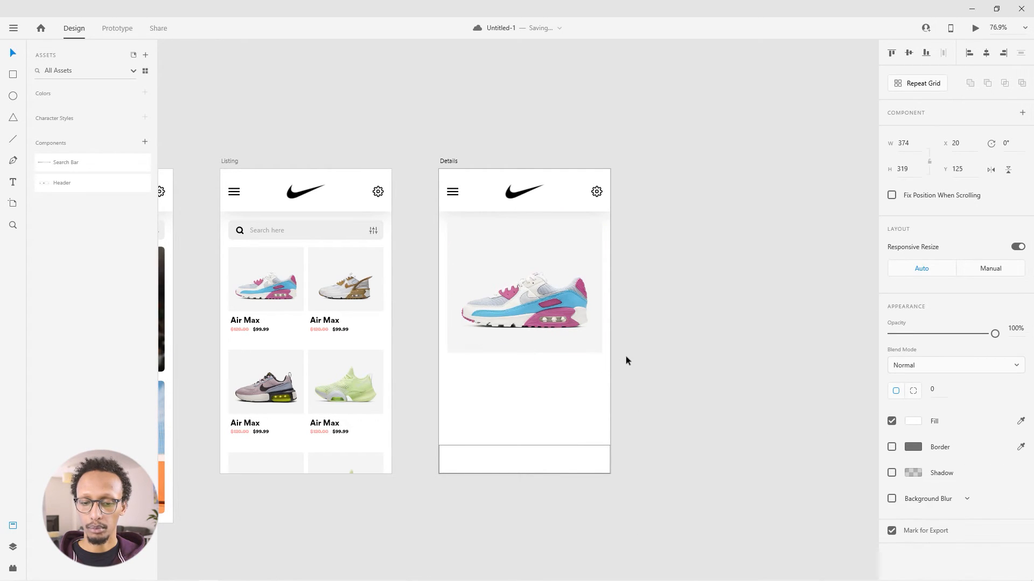
Copy the "Air Max" name and "$99.99" price beneath the Details shoe image, at font sizes 37 and 23
{"action": "left_click_drag", "start_coordinate": [326, 321], "coordinate": [602, 387]}
{"action": "left_click_drag", "start_coordinate": [890, 354], "coordinate": [896, 307]}
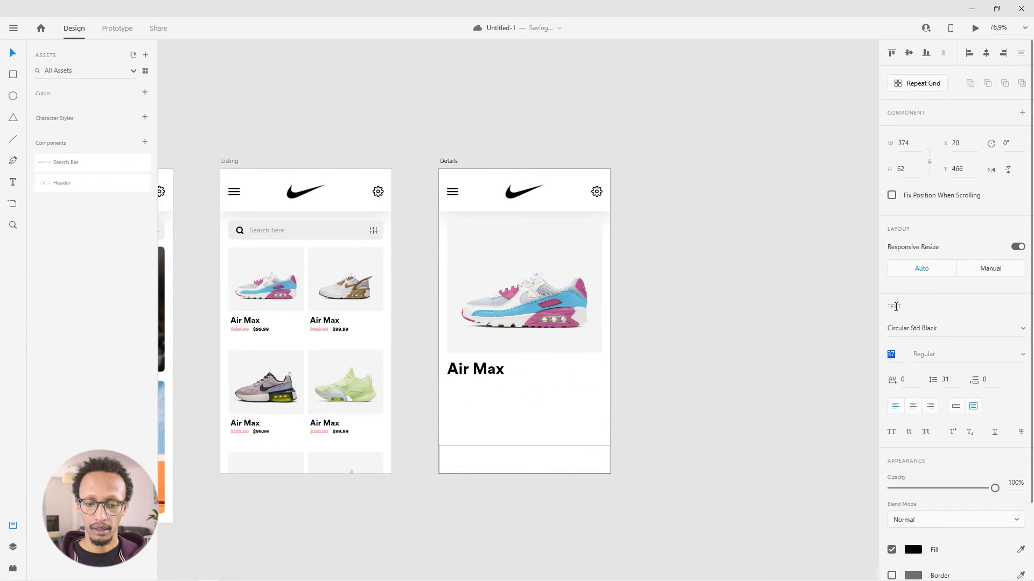
{"action": "double_click", "coordinate": [340, 329]}
{"action": "left_click_drag", "start_coordinate": [343, 330], "coordinate": [468, 394]}
{"action": "left_click_drag", "start_coordinate": [897, 353], "coordinate": [891, 330]}
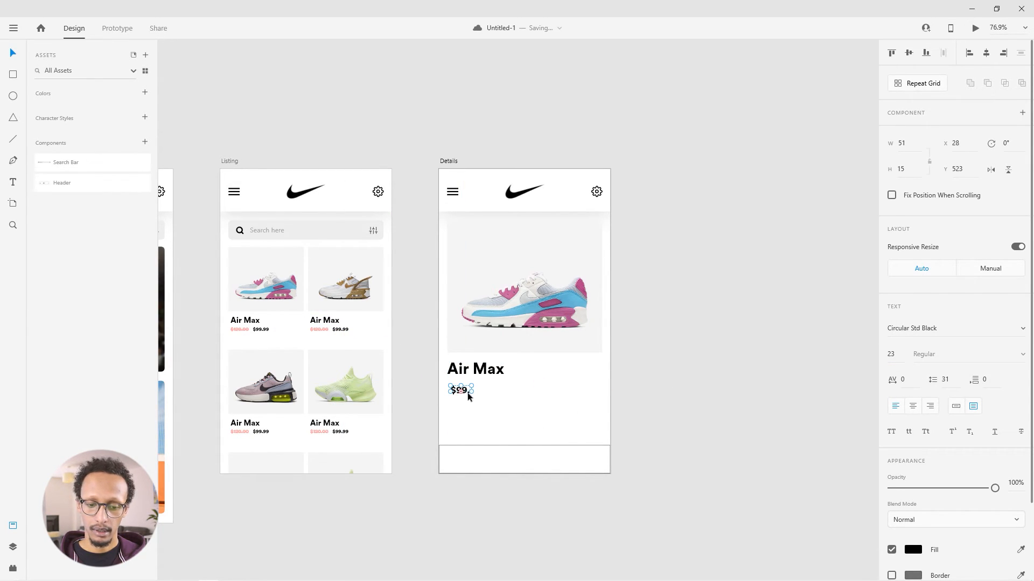
{"action": "left_click_drag", "start_coordinate": [473, 393], "coordinate": [680, 385]}
{"action": "left_click", "coordinate": [408, 373]}
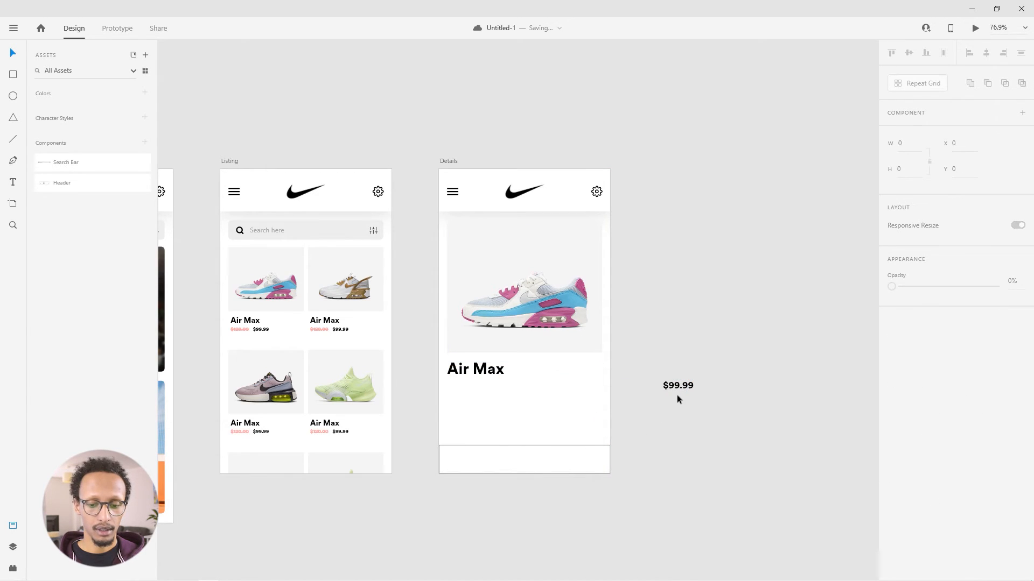
{"action": "key", "text": "ctrl+z"}
Enlarge the Details price box to about 374 by 108 at X 20, Y 518, and replace its text with Lorem Ipsum placeholder text
{"action": "left_click_drag", "start_coordinate": [502, 393], "coordinate": [599, 422]}
{"action": "left_click_drag", "start_coordinate": [476, 387], "coordinate": [470, 391]}
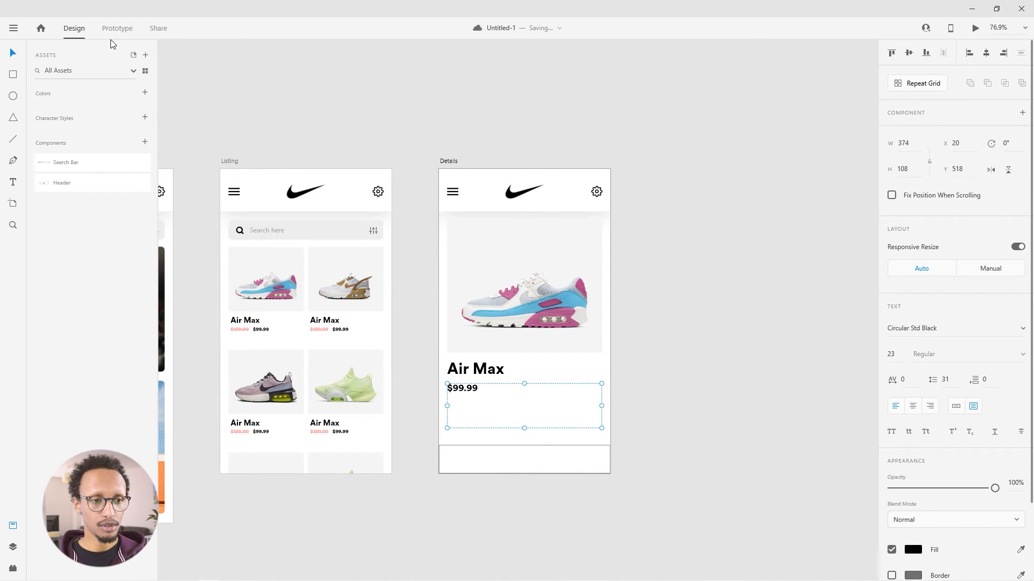
{"action": "left_click", "coordinate": [13, 569]}
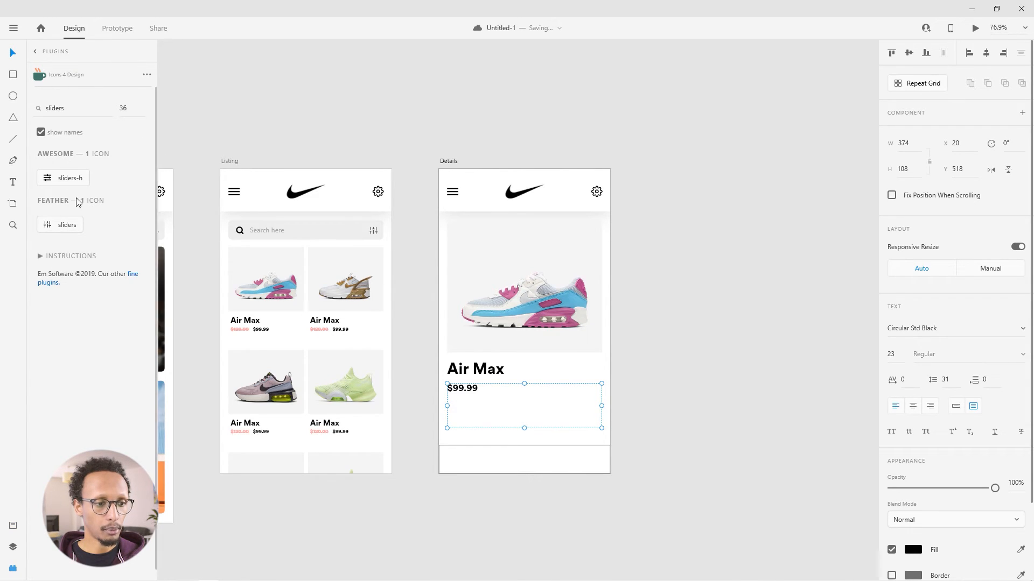
{"action": "left_click", "coordinate": [34, 51]}
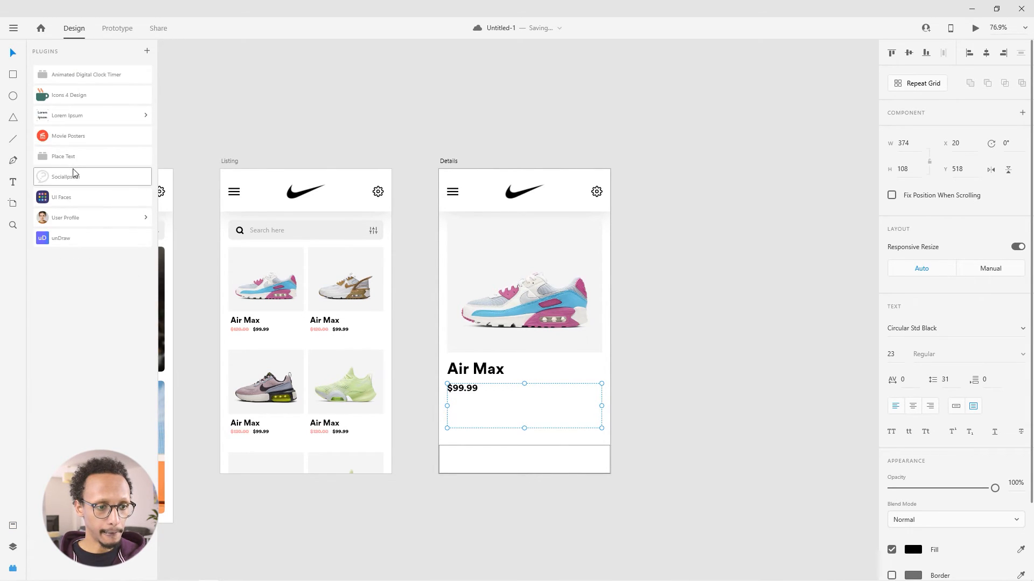
{"action": "left_click", "coordinate": [73, 115]}
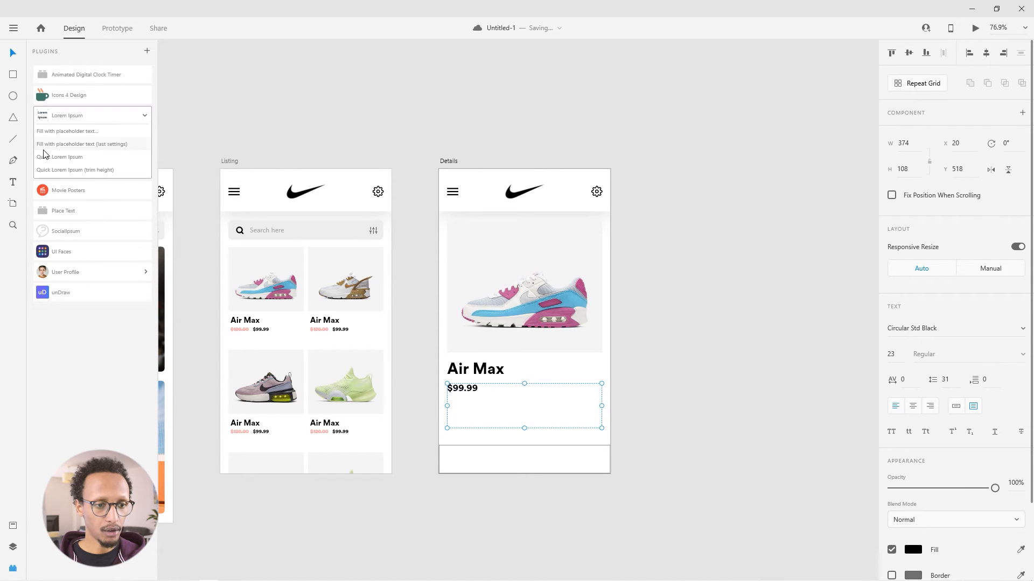
{"action": "left_click", "coordinate": [75, 131]}
{"action": "left_click", "coordinate": [598, 384]}
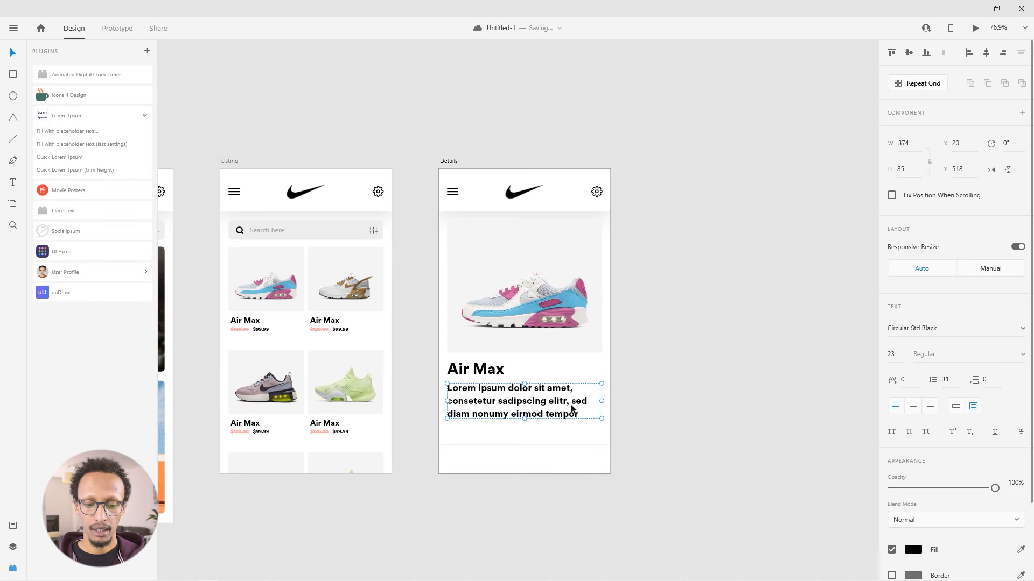
Extend the Details description box to about 184 high and refill it with Lorem Ipsum placeholder text
{"action": "left_click_drag", "start_coordinate": [524, 421], "coordinate": [524, 433]}
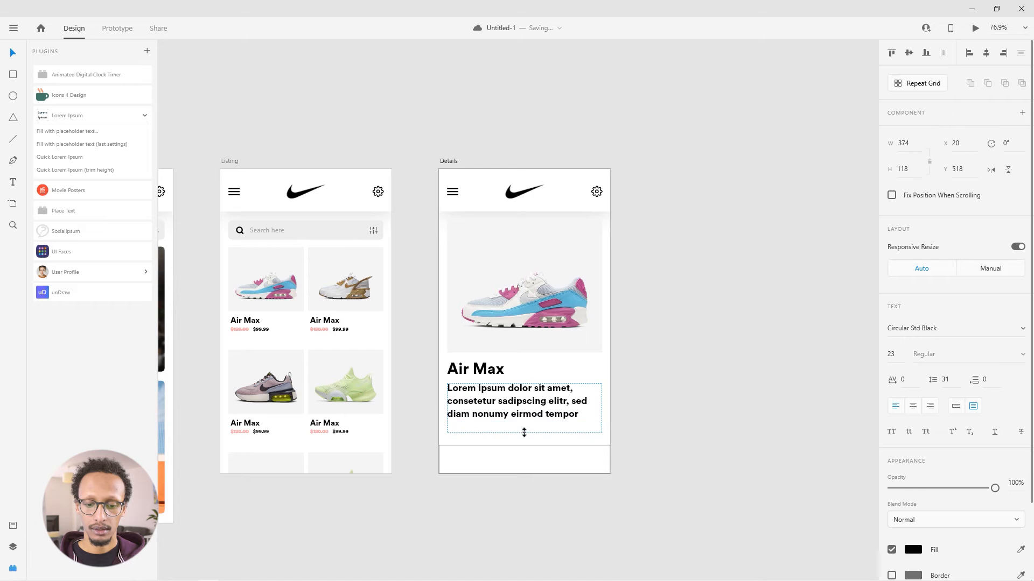
{"action": "left_click_drag", "start_coordinate": [524, 432], "coordinate": [524, 459]}
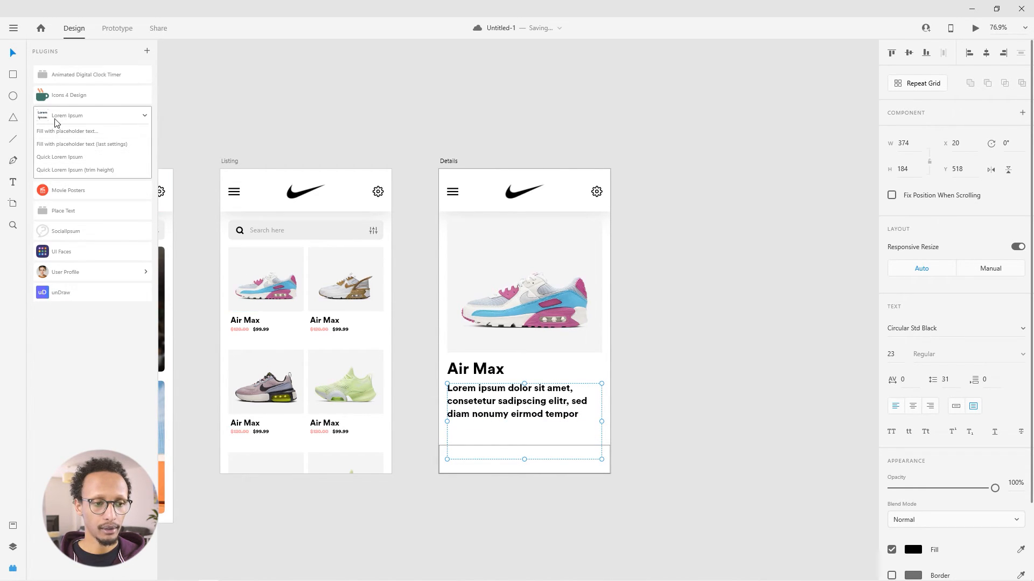
{"action": "left_click", "coordinate": [67, 131]}
{"action": "left_click", "coordinate": [596, 373]}
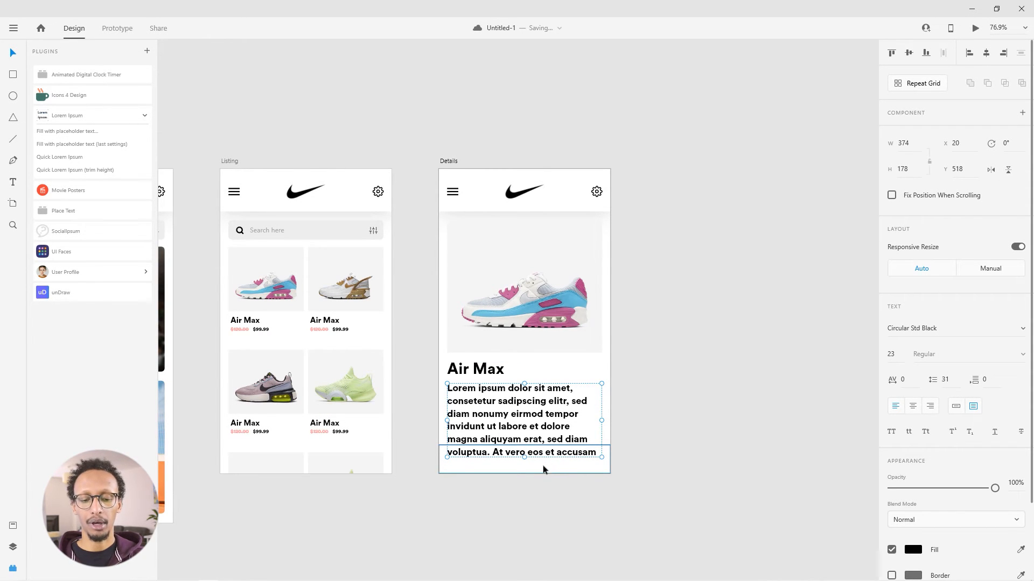
Set the Details description text to Circular Std Book with a medium grey fill
{"action": "left_click", "coordinate": [1023, 333]}
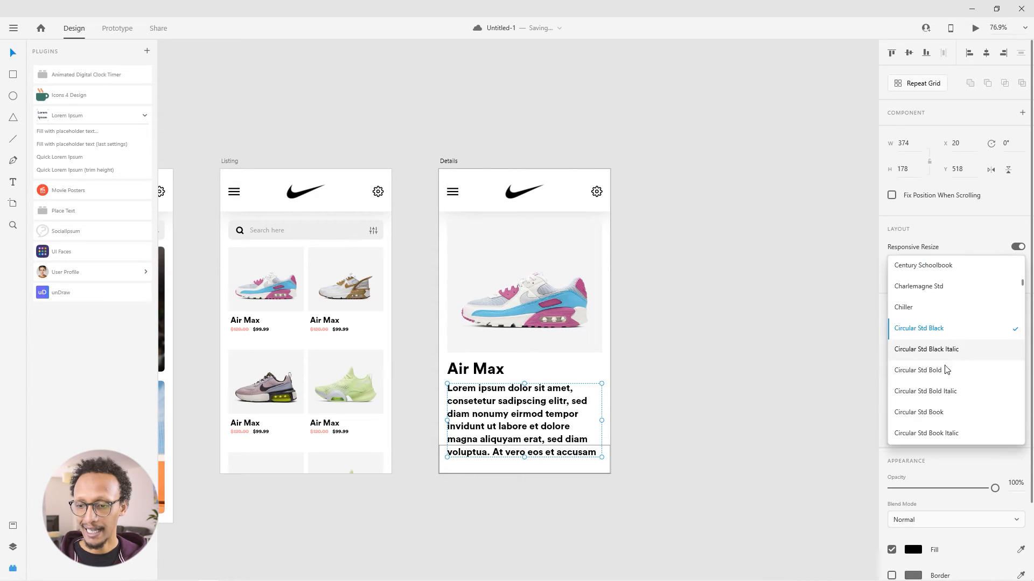
{"action": "left_click", "coordinate": [933, 414]}
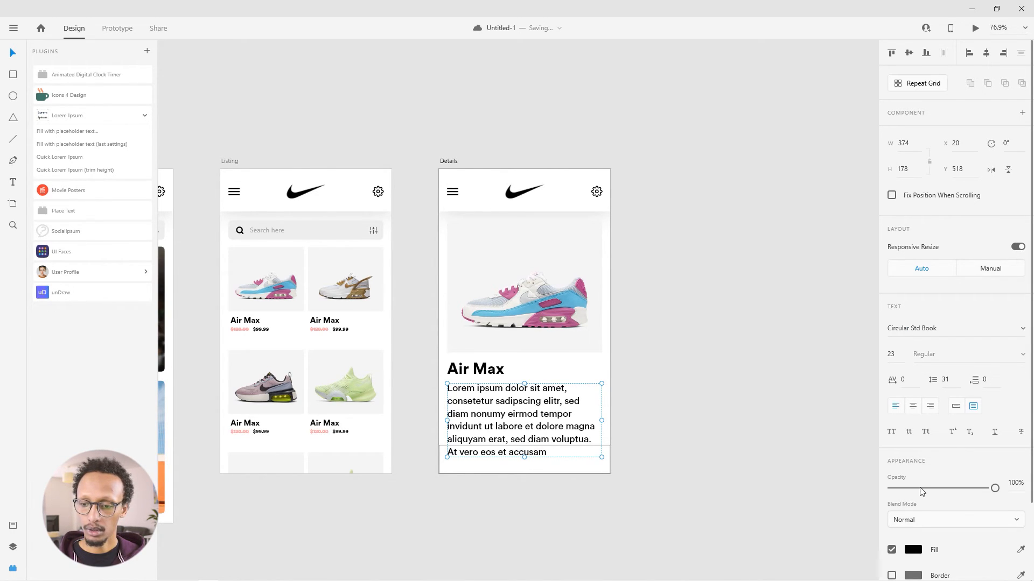
{"action": "left_click", "coordinate": [911, 551]}
{"action": "left_click_drag", "start_coordinate": [774, 471], "coordinate": [721, 469]}
Set the Details description's font size to 20 and its line spacing to 34
{"action": "left_click", "coordinate": [892, 355]}
{"action": "key", "text": "Down"}
{"action": "key", "text": "Down"}
{"action": "key", "text": "Down"}
{"action": "key", "text": "Down"}
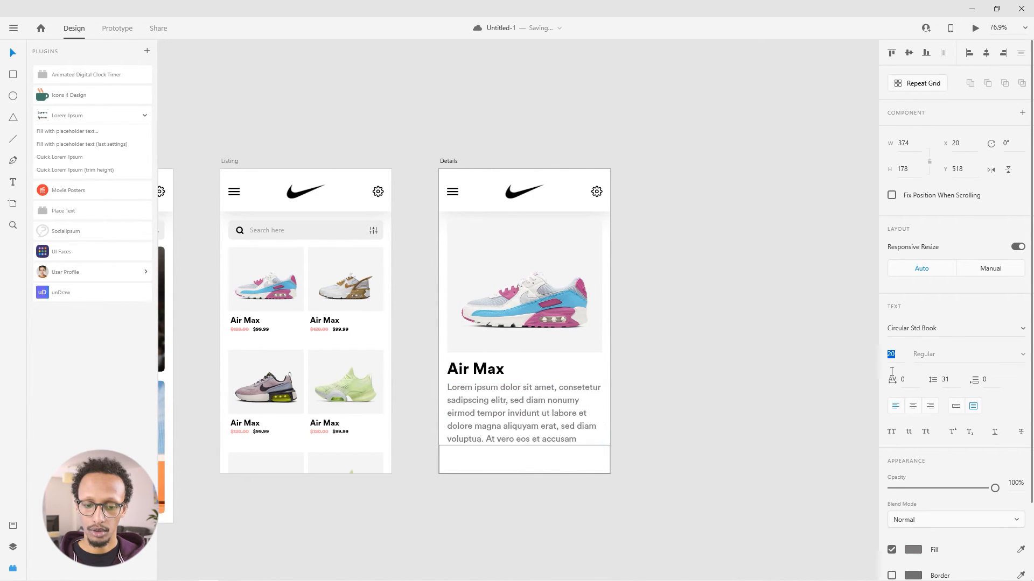
{"action": "key", "text": "Up"}
{"action": "left_click", "coordinate": [945, 380]}
{"action": "key", "text": "Up"}
{"action": "key", "text": "Up"}
{"action": "left_click", "coordinate": [469, 369]}
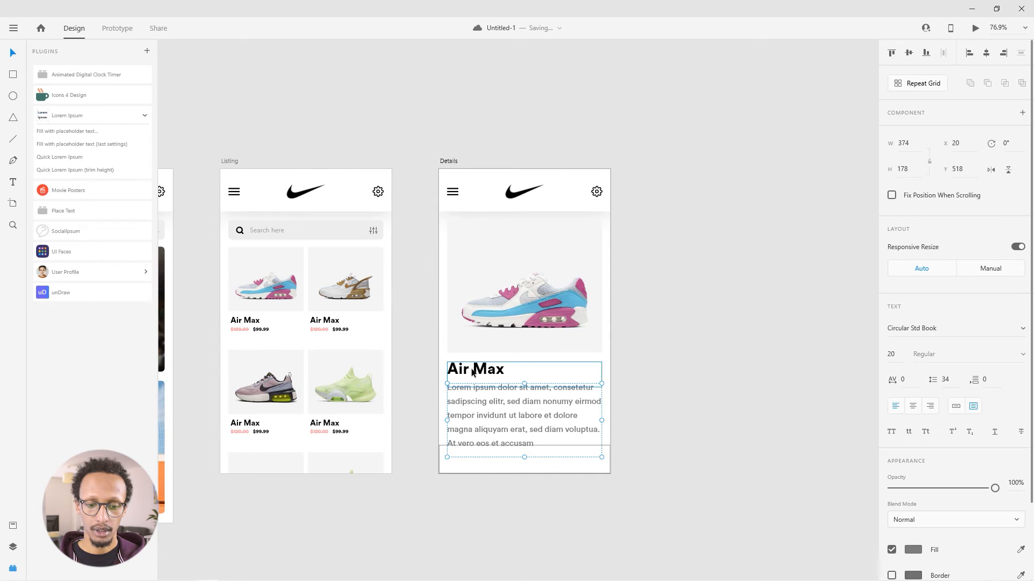
Narrow the Details title and description boxes together from both sides to 344 wide at X 35
{"action": "left_click", "coordinate": [456, 391], "text": "shift"}
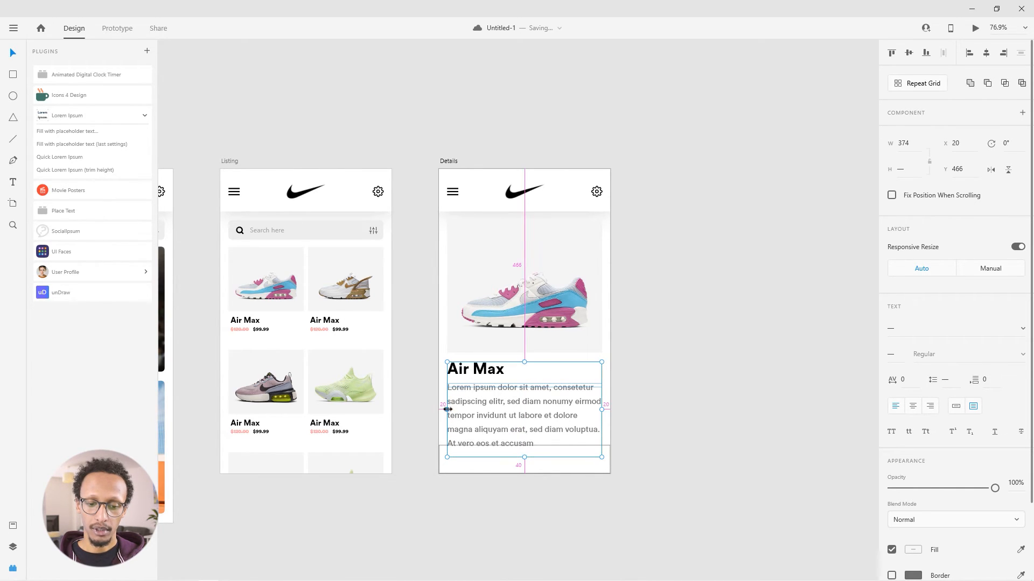
{"action": "left_click_drag", "start_coordinate": [446, 408], "coordinate": [455, 409]}
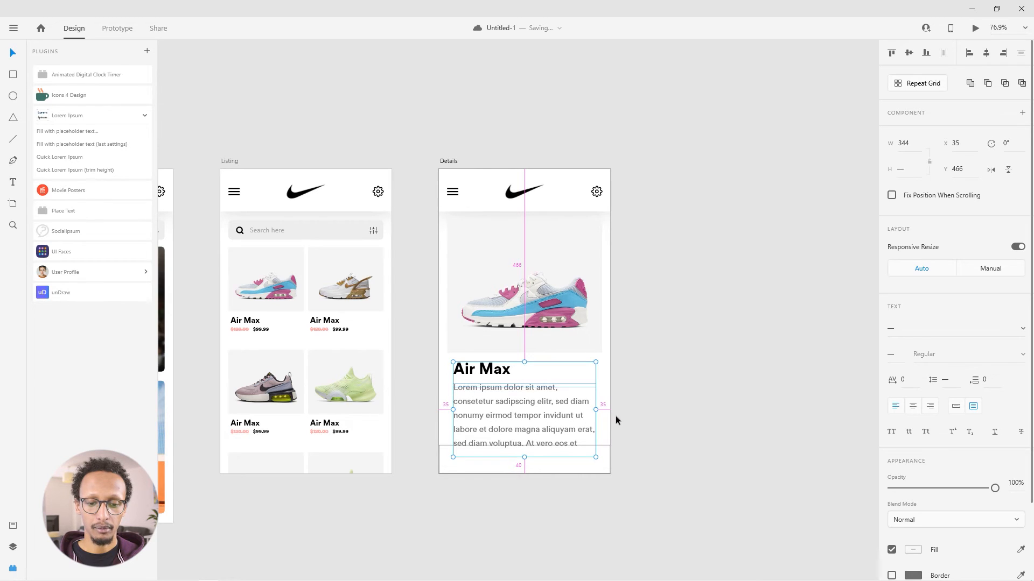
{"action": "left_click", "coordinate": [687, 391]}
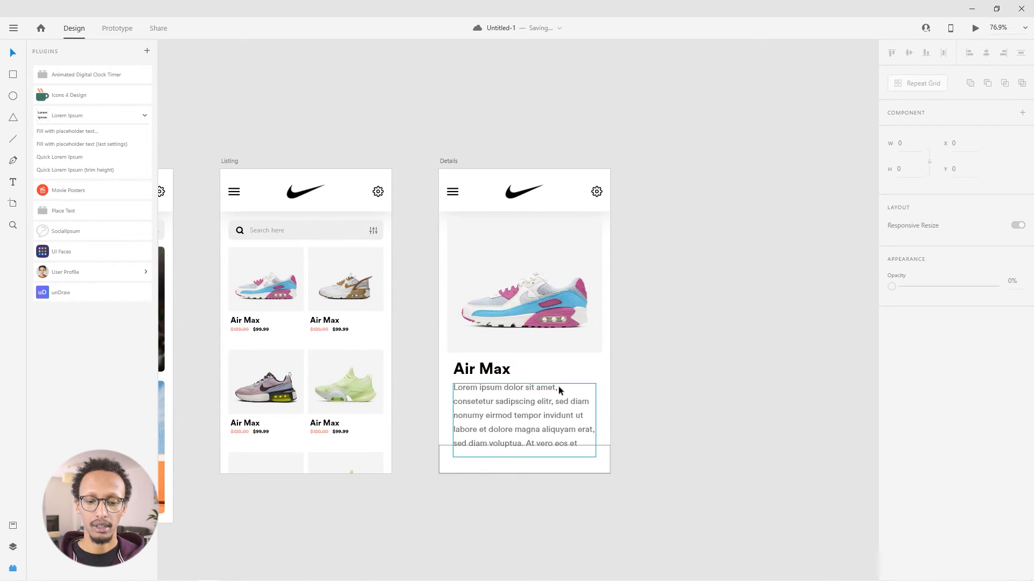
Try narrowing the Details title and description boxes further, and undo that resize
{"action": "left_click", "coordinate": [493, 431]}
{"action": "left_click", "coordinate": [480, 378], "text": "shift"}
{"action": "mouse_move", "coordinate": [453, 411]}
{"action": "left_mouse_down"}
{"action": "mouse_move", "coordinate": [493, 406]}
{"action": "mouse_move", "coordinate": [459, 402]}
{"action": "left_mouse_up"}
{"action": "key", "text": "ctrl+z"}
{"action": "left_click", "coordinate": [677, 406]}
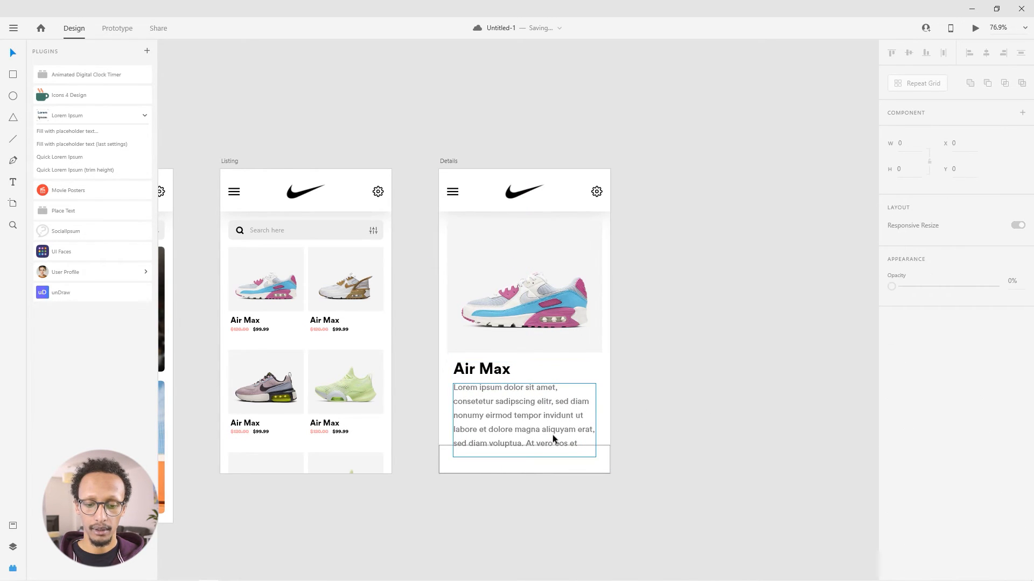
Bring the white rectangle at the foot of the Details artboard to the front, above the description text
{"action": "left_click", "coordinate": [599, 468]}
{"action": "right_click", "coordinate": [570, 471]}
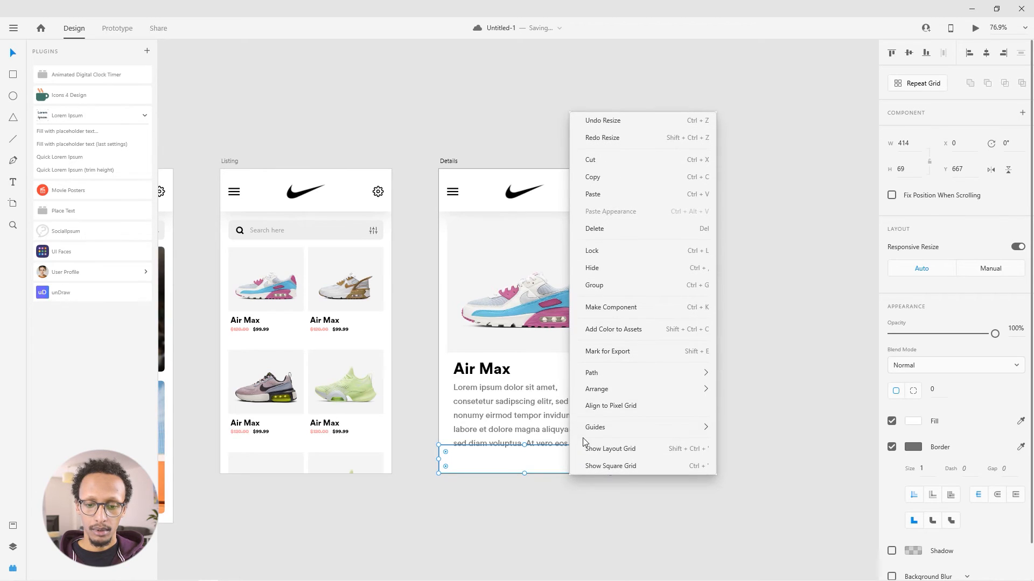
{"action": "left_click", "coordinate": [513, 465]}
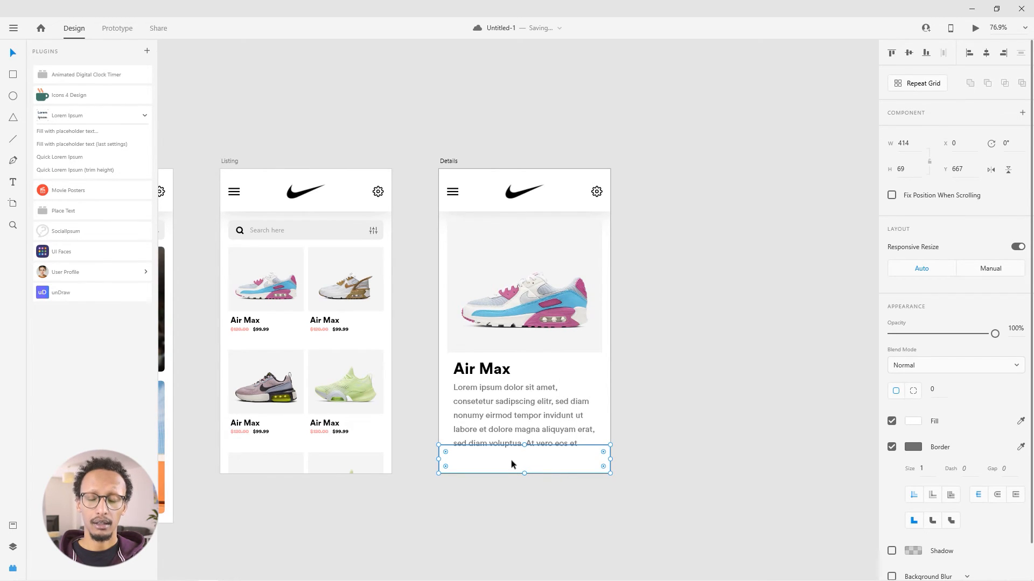
{"action": "right_click", "coordinate": [510, 460]}
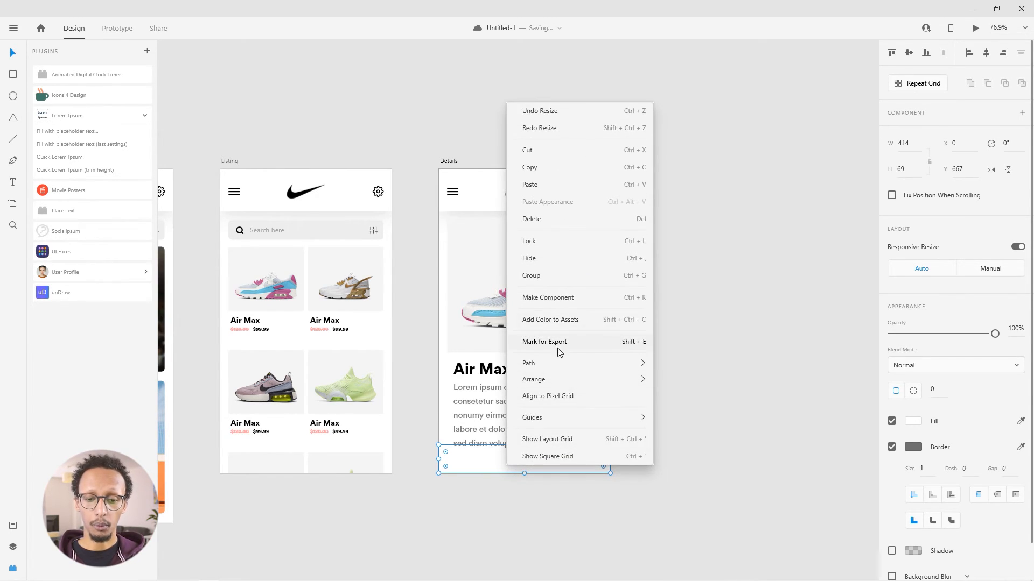
{"action": "mouse_move", "coordinate": [551, 387]}
{"action": "left_click", "coordinate": [688, 384]}
{"action": "left_click", "coordinate": [677, 389]}
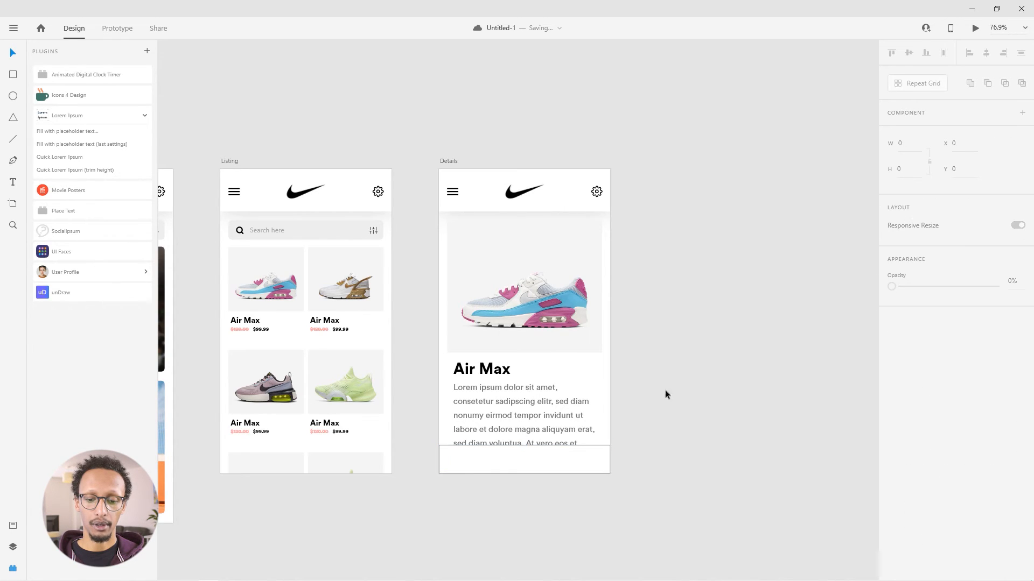
Remove the border from the Details bottom rectangle and fill it with black, #000000
{"action": "left_click", "coordinate": [505, 468]}
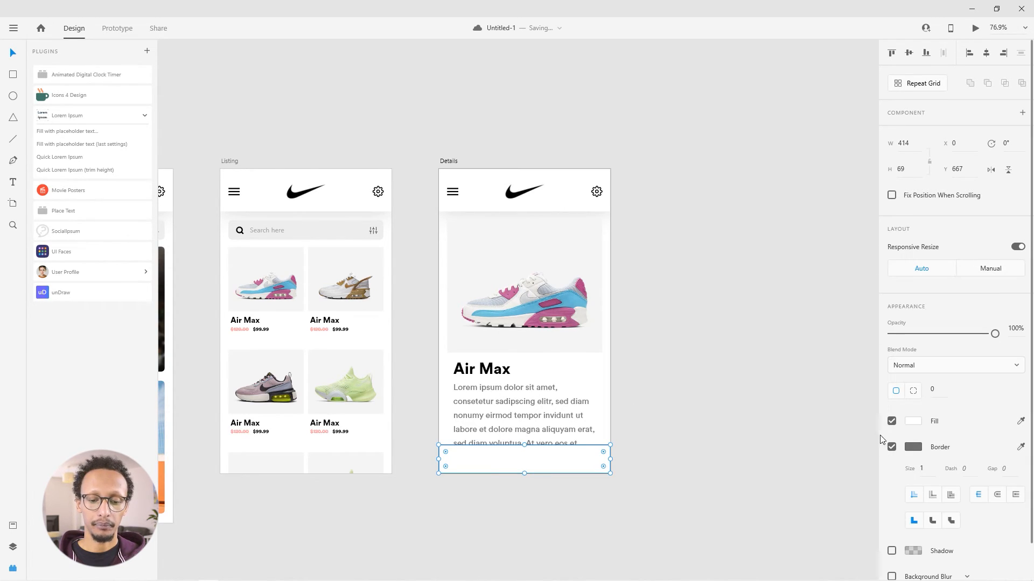
{"action": "left_click", "coordinate": [892, 447]}
{"action": "left_click", "coordinate": [913, 421]}
{"action": "left_click_drag", "start_coordinate": [807, 398], "coordinate": [699, 478]}
Try filling the Details bottom bar with magenta sampled from the shoe image, and undo that fill
{"action": "left_click", "coordinate": [875, 468]}
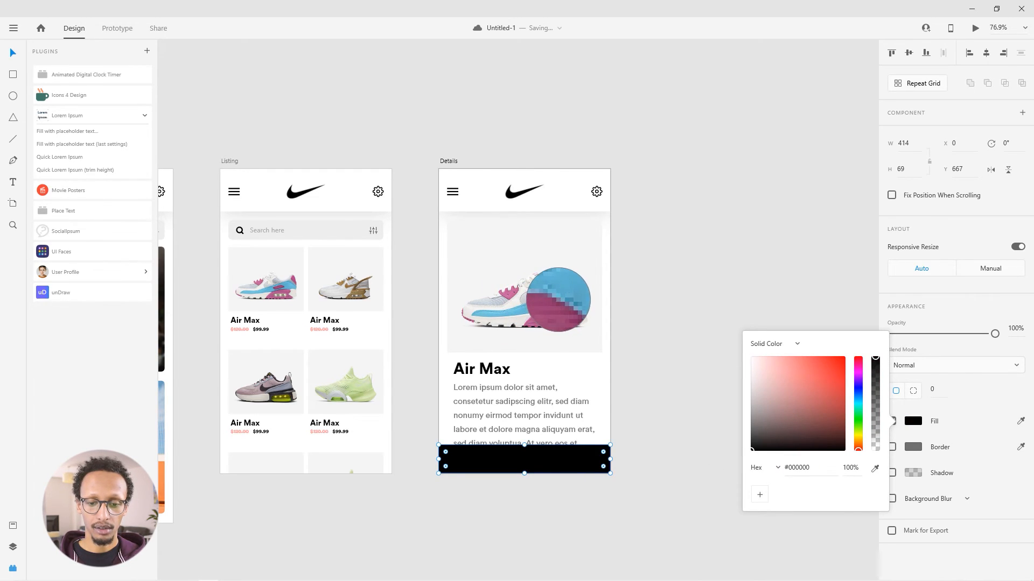
{"action": "left_click", "coordinate": [556, 302]}
{"action": "left_click", "coordinate": [616, 392]}
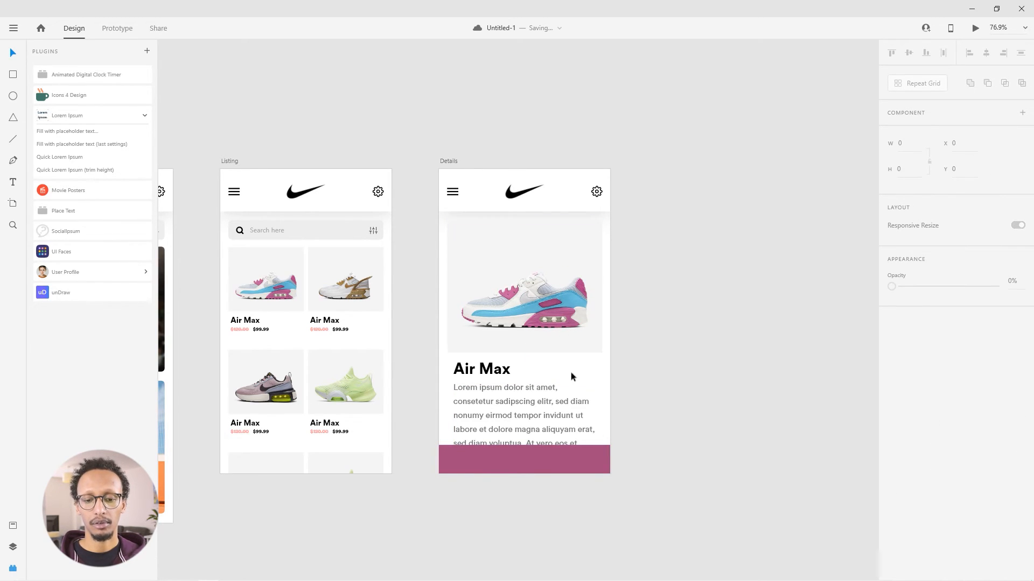
{"action": "key", "text": "ctrl+z"}
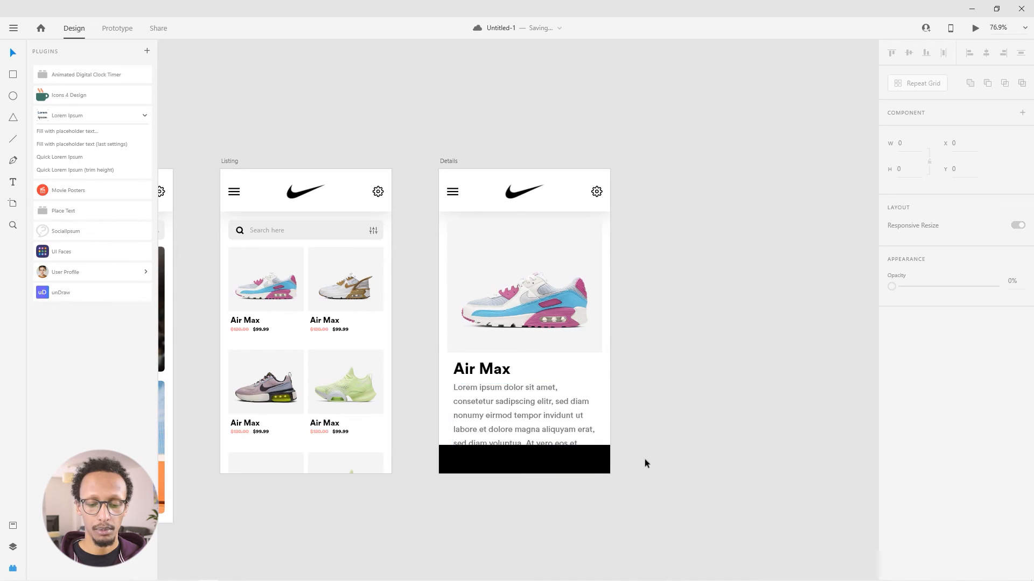
Add the price text $99.99 on the black Details bar and raise its font size to 29
{"action": "left_click", "coordinate": [503, 471]}
{"action": "key", "text": "t"}
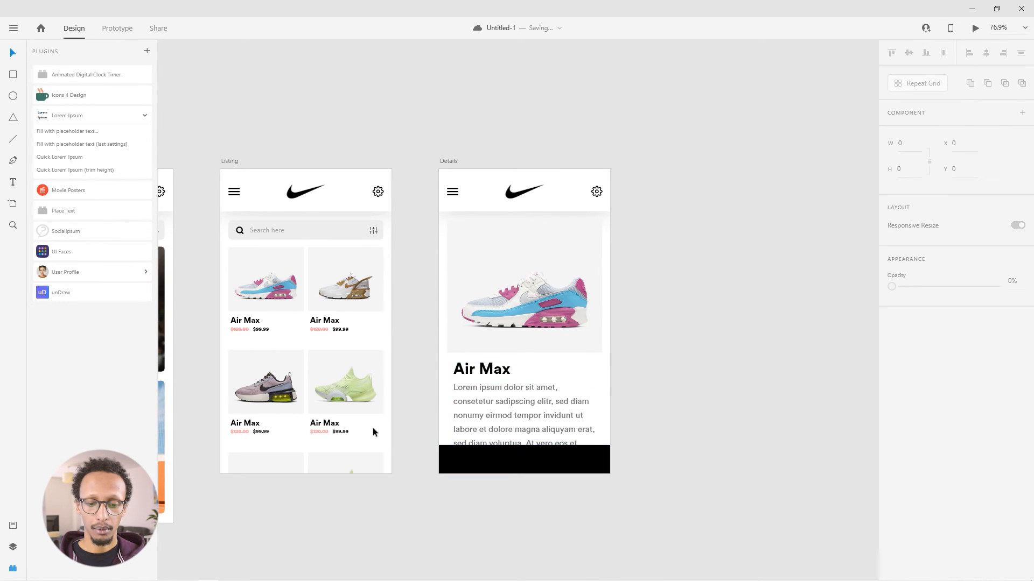
{"action": "left_click", "coordinate": [462, 458]}
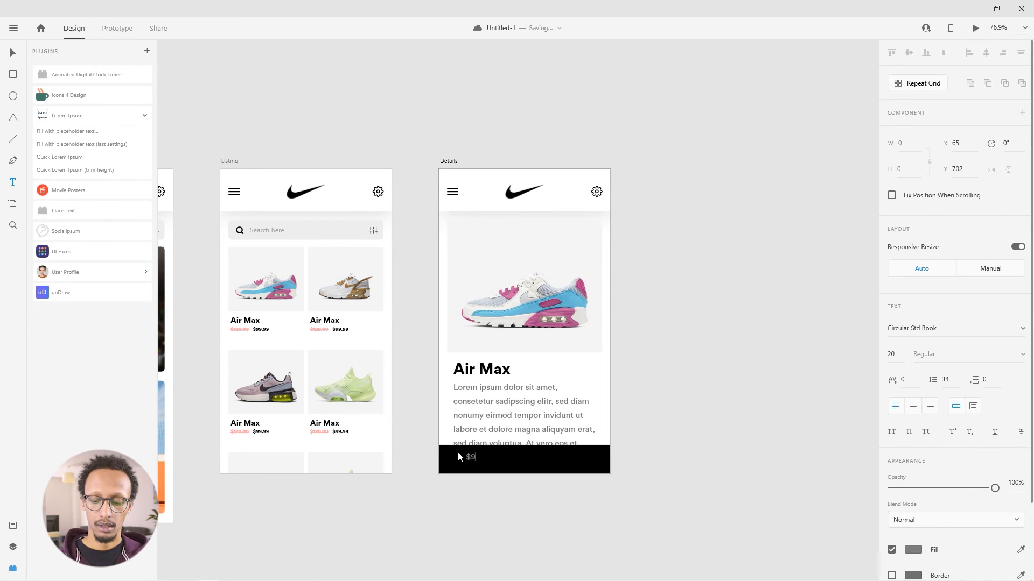
{"action": "type", "text": "$99.99"}
{"action": "key", "text": "Escape"}
{"action": "key", "text": "Up"}
{"action": "key", "text": "Up"}
{"action": "key", "text": "Up"}
{"action": "key", "text": "Up"}
{"action": "key", "text": "Up"}
{"action": "key", "text": "Up"}
{"action": "key", "text": "Up"}
{"action": "key", "text": "Up"}
{"action": "key", "text": "Up"}
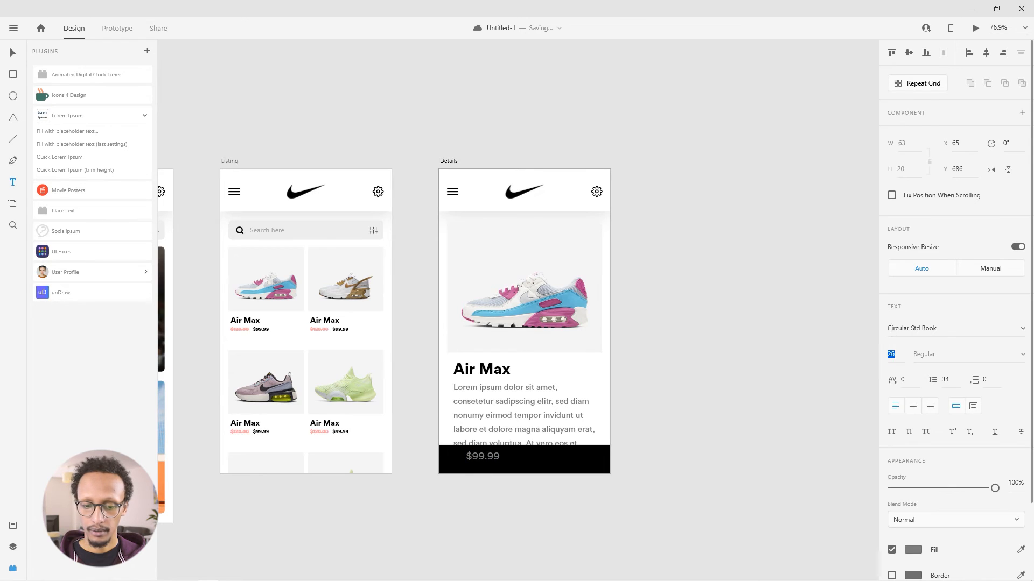
{"action": "key", "text": "Return"}
Move the $99.99 text to X 40, Y 687 within the black bar and fill it white, #FFFFFF
{"action": "key", "text": "v"}
{"action": "left_click_drag", "start_coordinate": [486, 460], "coordinate": [476, 463]}
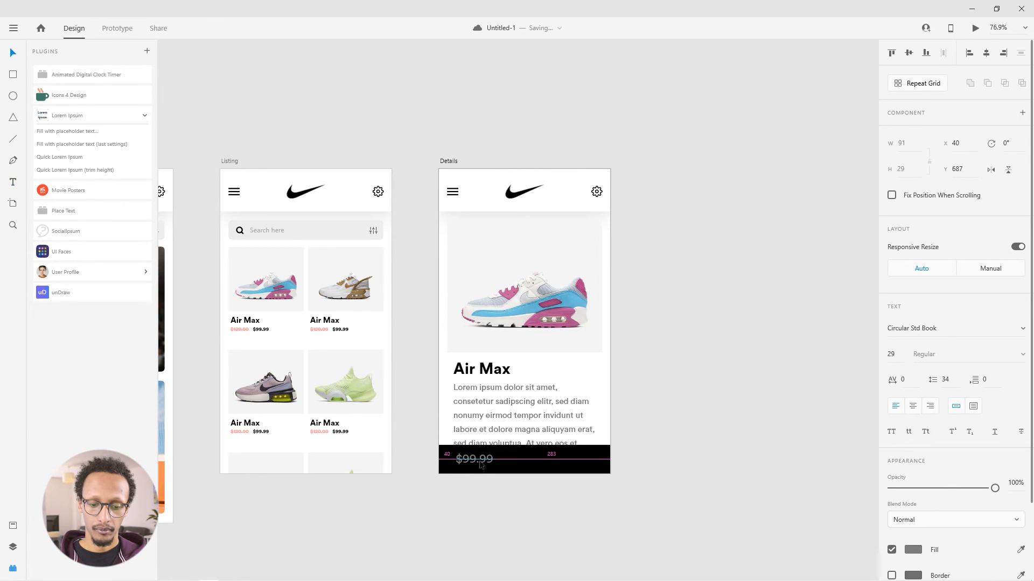
{"action": "left_click", "coordinate": [914, 549]}
{"action": "left_click_drag", "start_coordinate": [816, 503], "coordinate": [544, 230]}
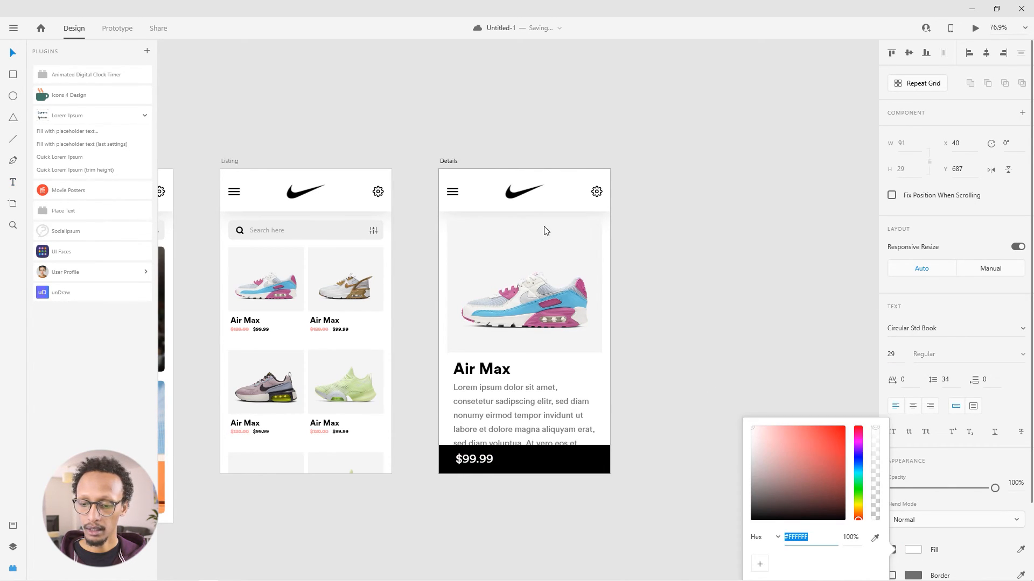
{"action": "left_click", "coordinate": [727, 386]}
Duplicate the white price text to the other end of the black bar and replace its wording with "Add to Basket"
{"action": "left_click_drag", "start_coordinate": [487, 462], "coordinate": [584, 462], "text": "alt"}
{"action": "double_click", "coordinate": [584, 462]}
{"action": "type", "text": "ADD TO"}
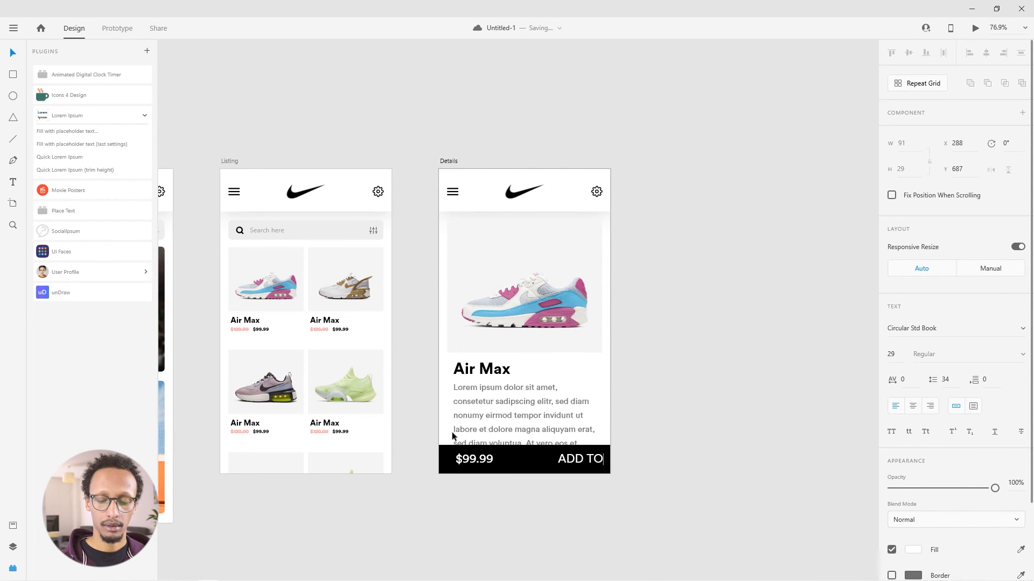
{"action": "key", "text": "ctrl+a"}
{"action": "type", "text": "Ad"}
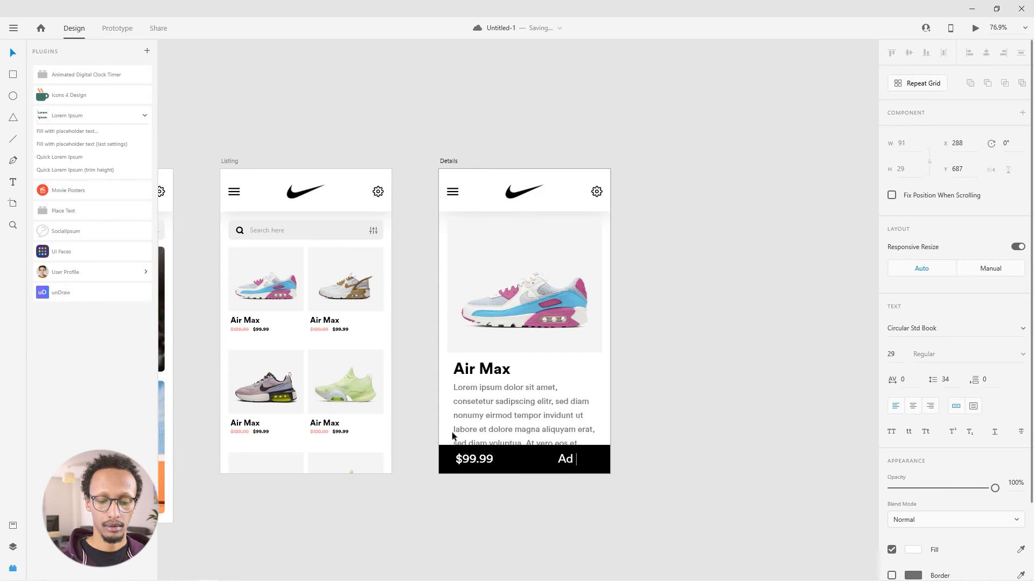
{"action": "type", "text": "d to Basket"}
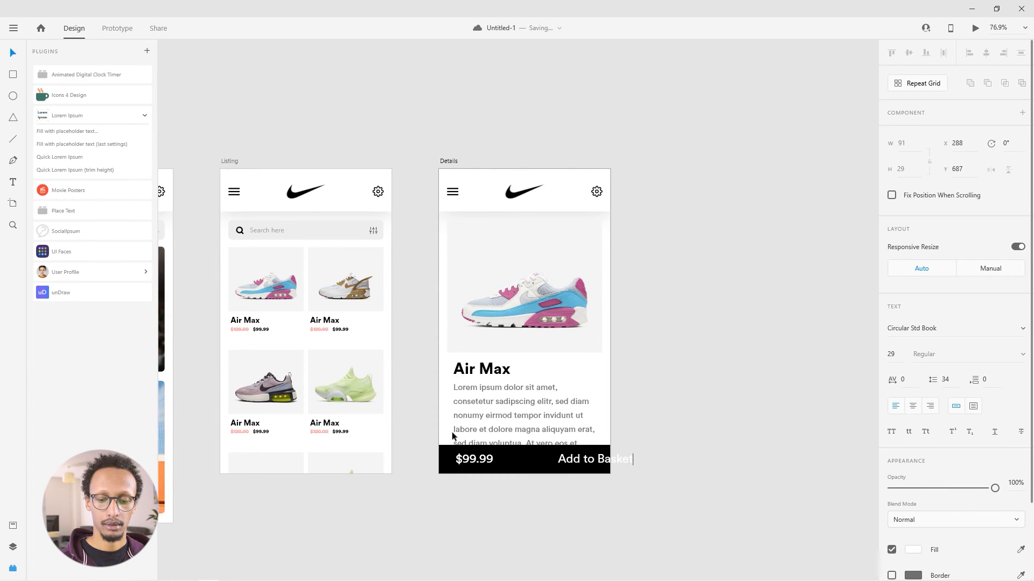
Set the "Add to Basket" text to size 20 and place it at X 254, Y 692 on the bar
{"action": "key", "text": "ctrl+a"}
{"action": "key", "text": "Escape"}
{"action": "left_click_drag", "start_coordinate": [599, 466], "coordinate": [577, 461]}
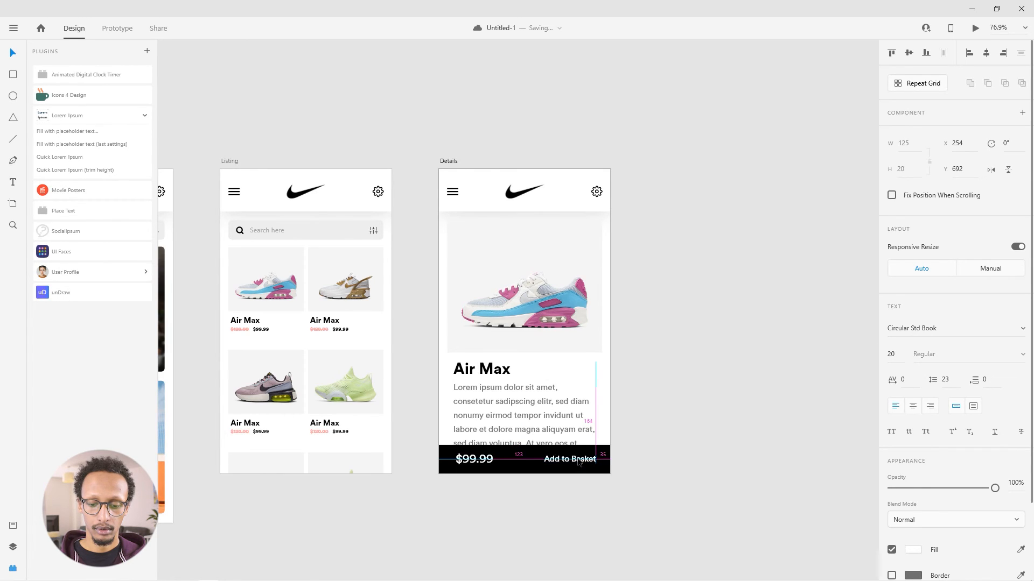
{"action": "left_click", "coordinate": [652, 461]}
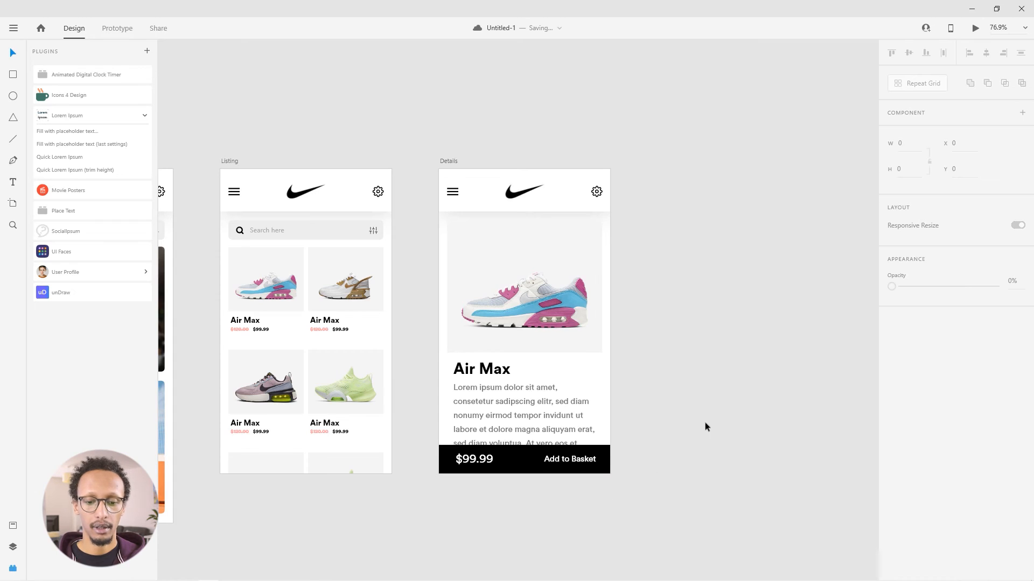
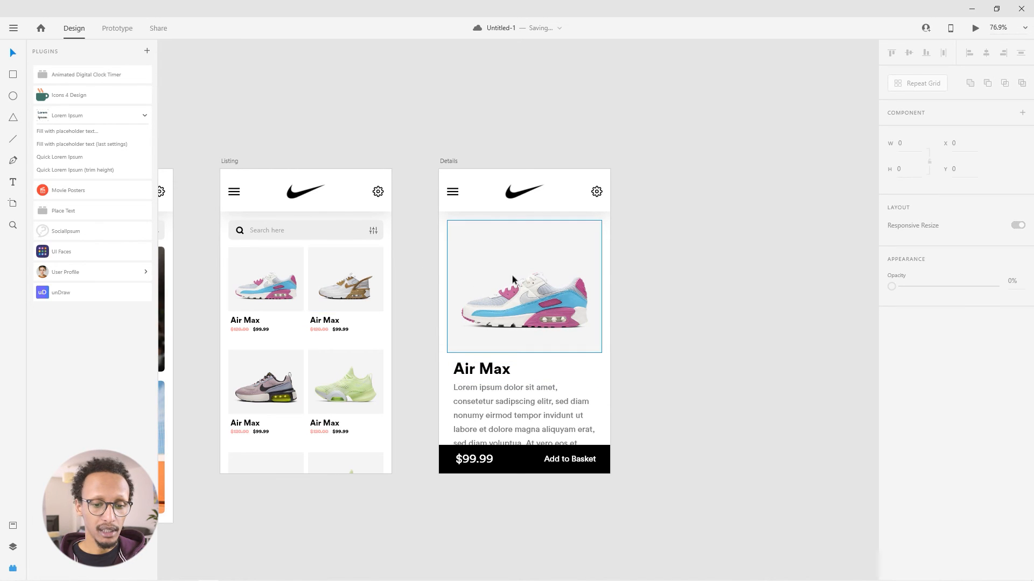
Insert the Feather zoom-in icon from Icons 4 Design and place it, about 18 by 18, in the Details image's lower-right corner
{"action": "left_click", "coordinate": [65, 95]}
{"action": "double_click", "coordinate": [74, 106]}
{"action": "type", "text": "zoom"}
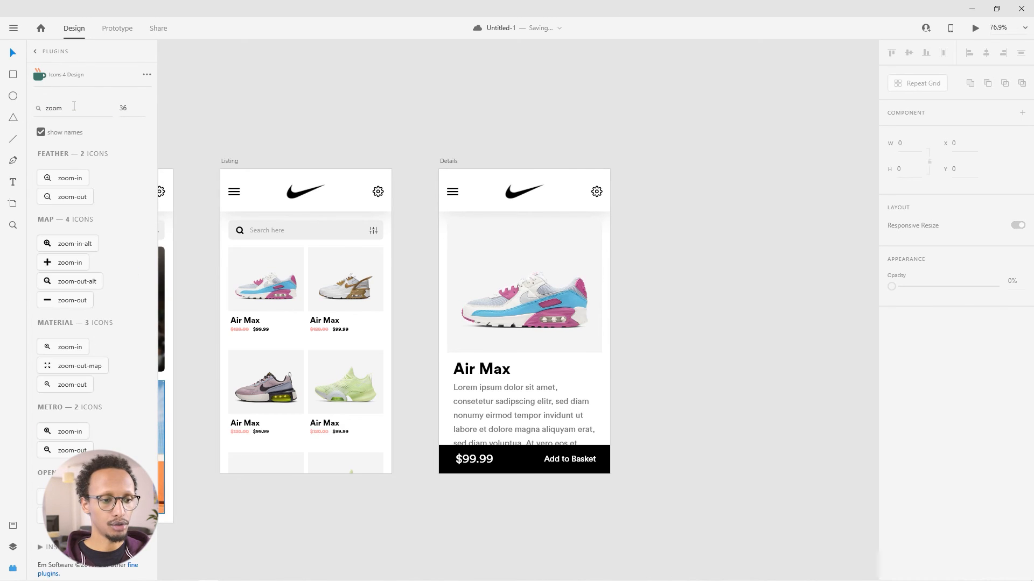
{"action": "left_click", "coordinate": [63, 178]}
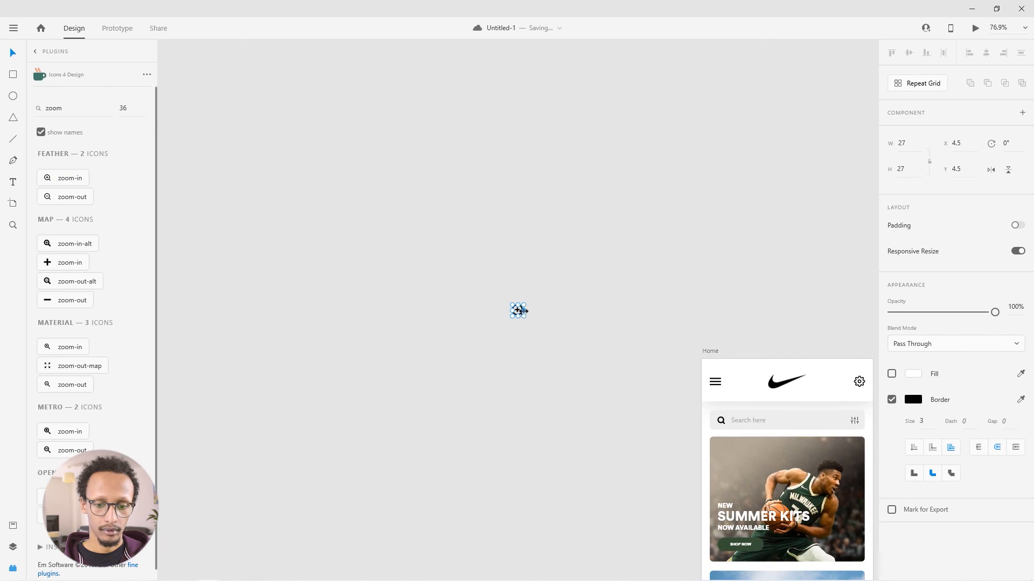
{"action": "left_click_drag", "start_coordinate": [522, 311], "coordinate": [620, 437]}
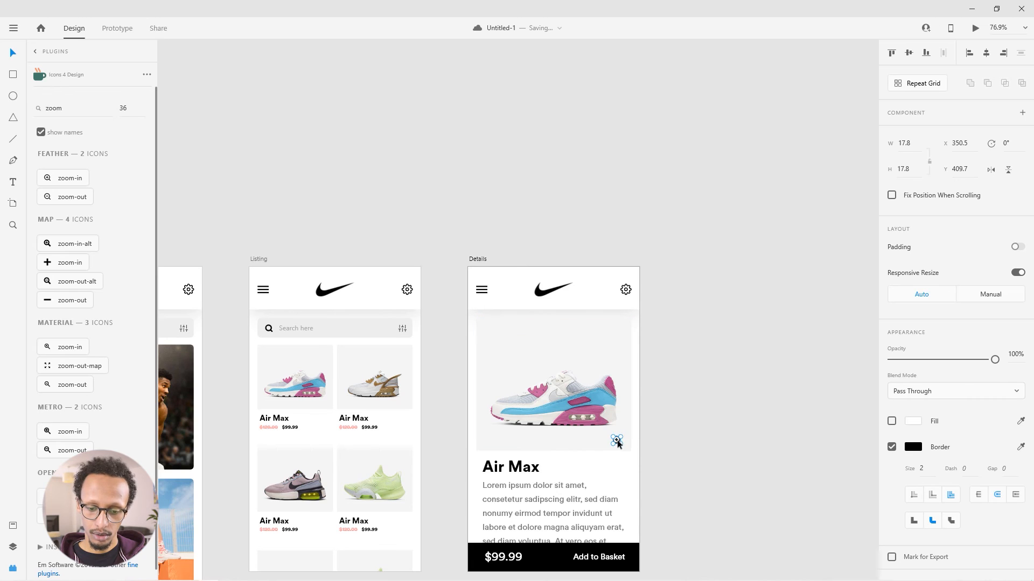
{"action": "left_click", "coordinate": [681, 459]}
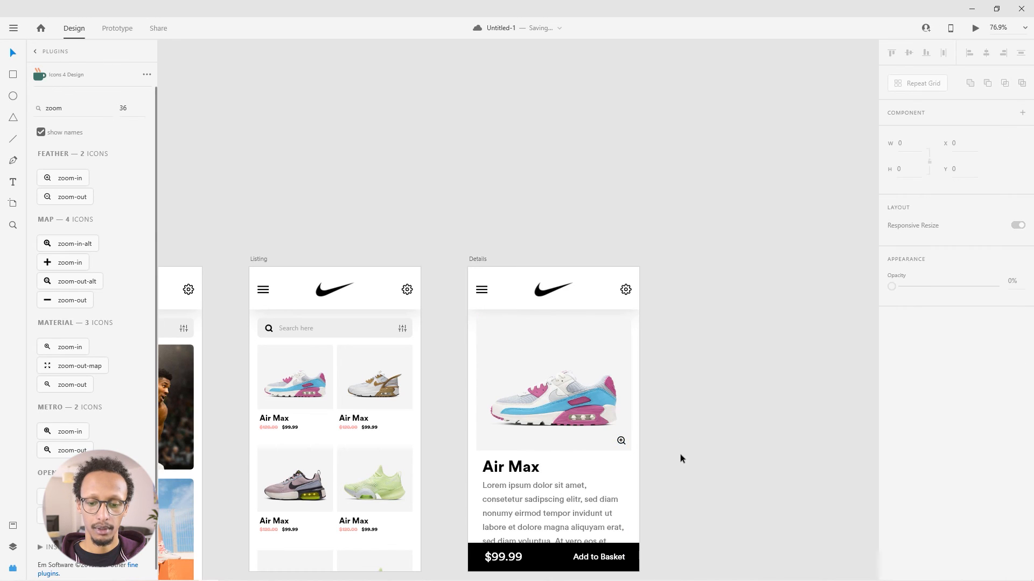
In Prototype mode, link Home's Summer Kits banner to the Listing artboard with a tap-triggered Dissolve transition
{"action": "left_click_drag", "start_coordinate": [693, 508], "coordinate": [737, 447]}
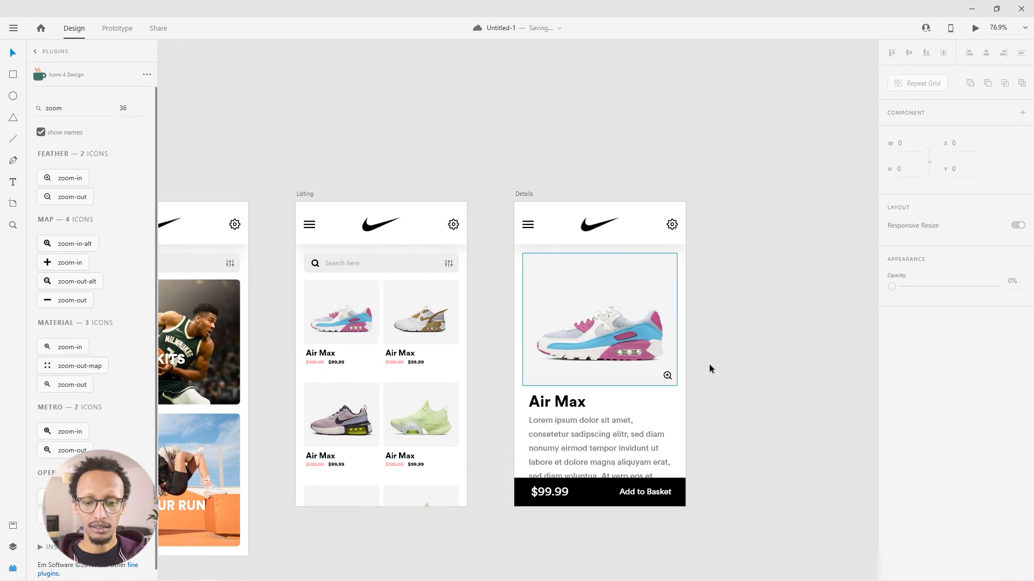
{"action": "left_click_drag", "start_coordinate": [377, 528], "coordinate": [499, 448]}
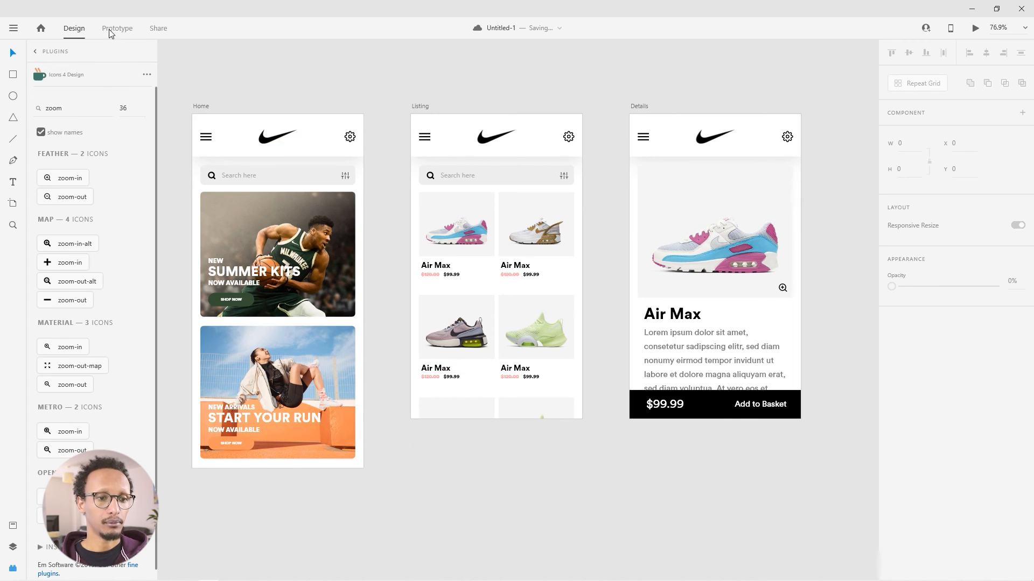
{"action": "left_click", "coordinate": [115, 29]}
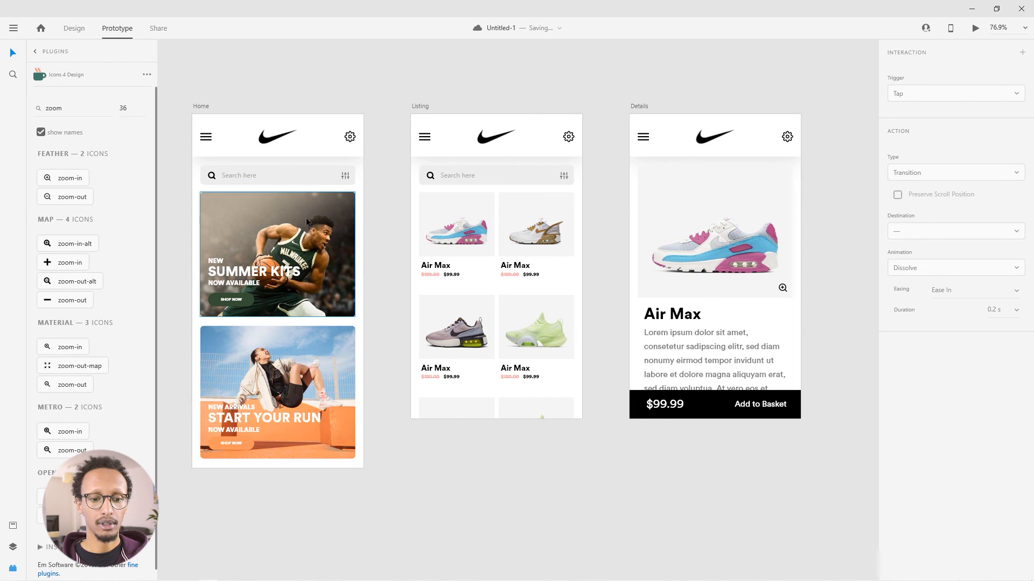
{"action": "left_click", "coordinate": [348, 268]}
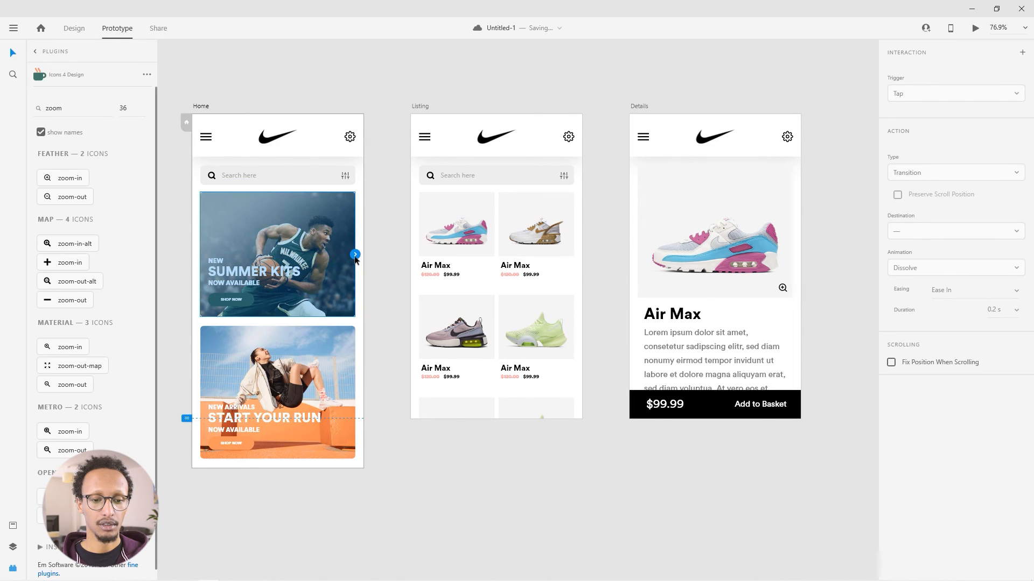
{"action": "left_click_drag", "start_coordinate": [398, 254], "coordinate": [412, 260]}
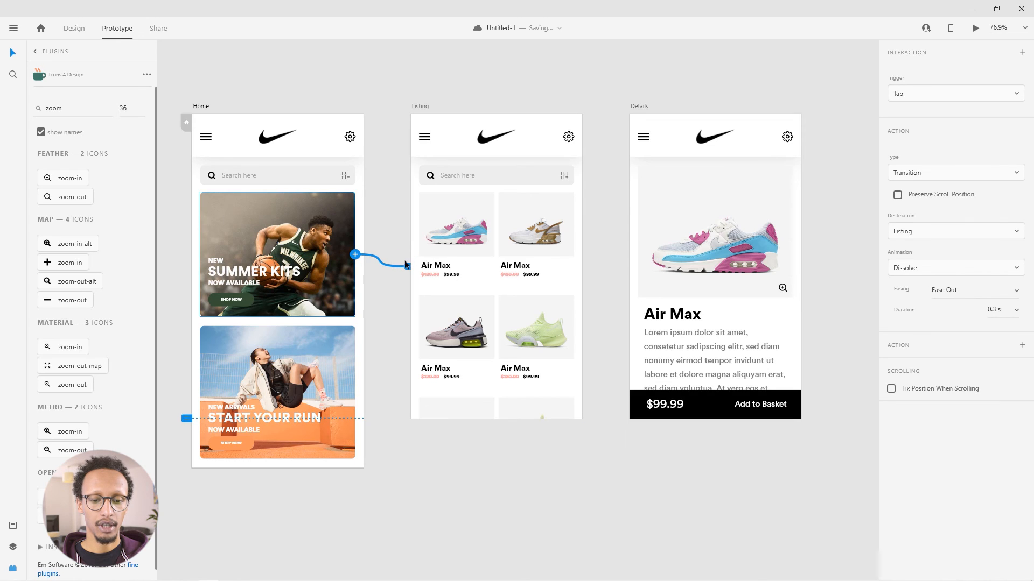
Link the first Listing product's shoe image and its Air Max name to the Details artboard
{"action": "left_click", "coordinate": [456, 224]}
{"action": "left_click_drag", "start_coordinate": [494, 224], "coordinate": [631, 246]}
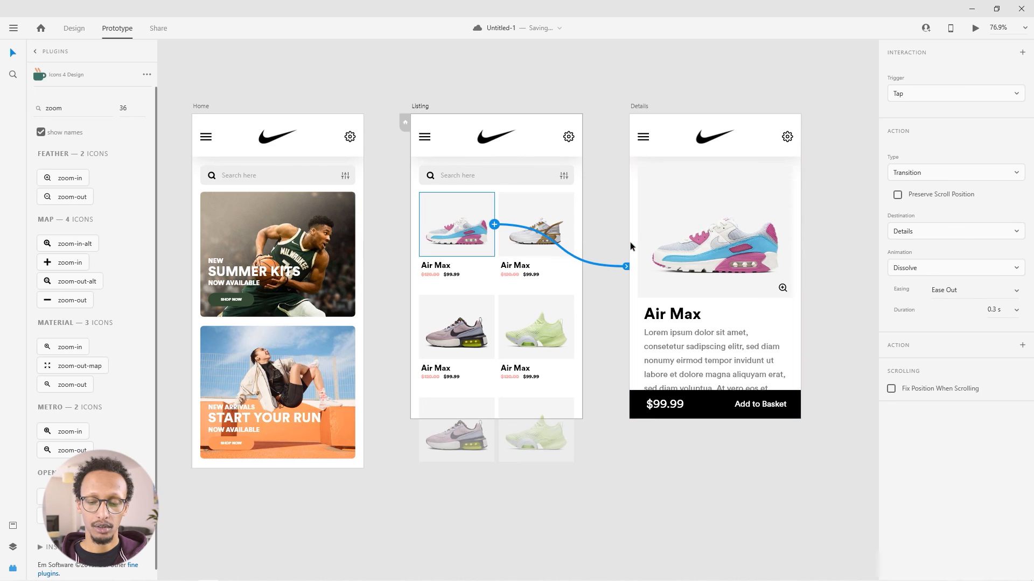
{"action": "left_click", "coordinate": [451, 269]}
{"action": "left_click_drag", "start_coordinate": [495, 266], "coordinate": [639, 303]}
Link the first Listing product's $99.99 price and its struck-through original price to the Details artboard
{"action": "left_click", "coordinate": [450, 275]}
{"action": "left_click", "coordinate": [466, 278]}
{"action": "left_click", "coordinate": [455, 274]}
{"action": "left_click_drag", "start_coordinate": [464, 275], "coordinate": [639, 303]}
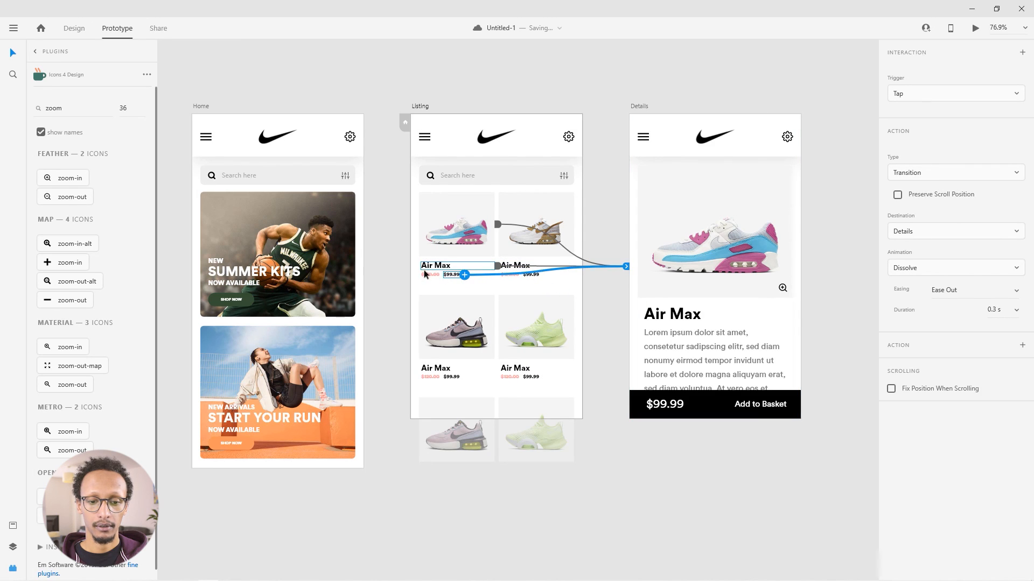
{"action": "left_click", "coordinate": [431, 273]}
{"action": "left_click_drag", "start_coordinate": [443, 275], "coordinate": [629, 312]}
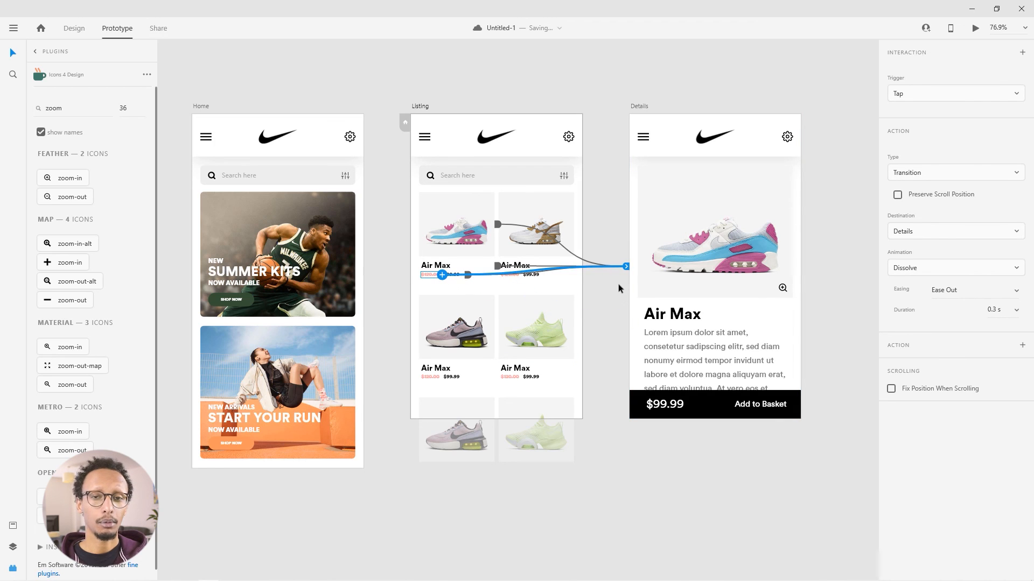
Link the Add to Basket bar on the Details artboard back to the Home artboard
{"action": "left_click", "coordinate": [615, 315]}
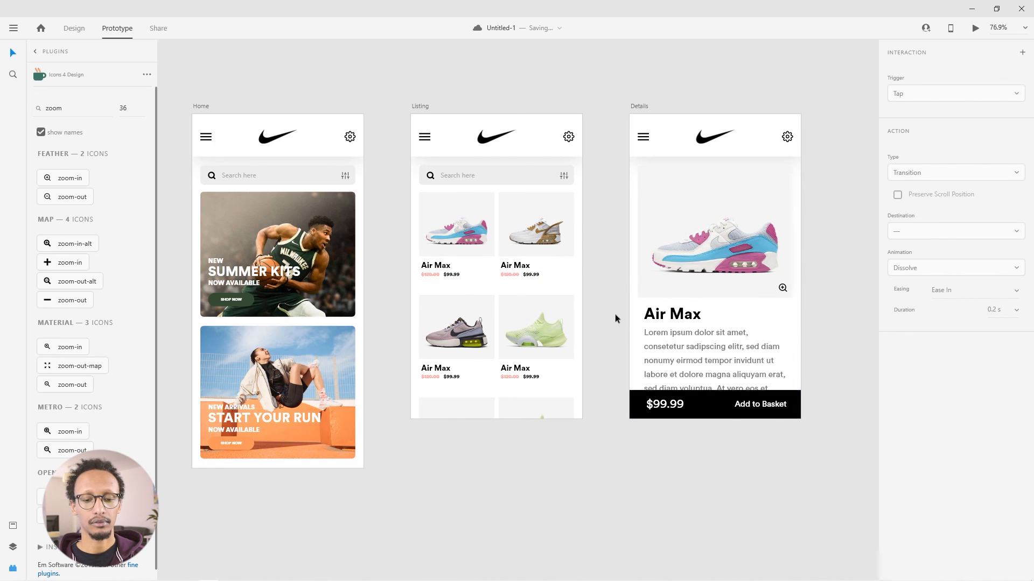
{"action": "left_click", "coordinate": [683, 247]}
{"action": "left_click", "coordinate": [747, 412]}
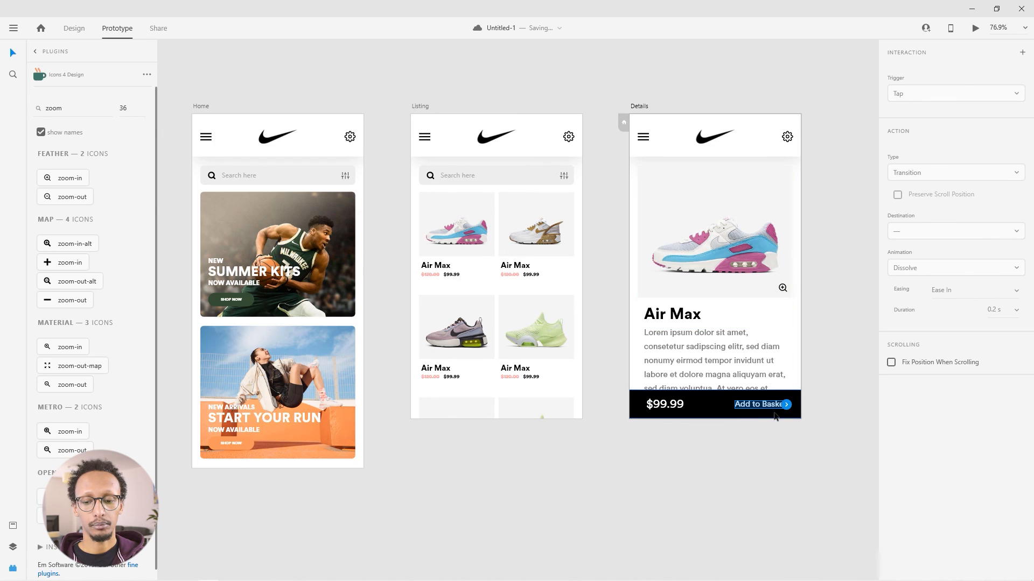
{"action": "left_click_drag", "start_coordinate": [787, 405], "coordinate": [323, 253]}
{"action": "left_click", "coordinate": [730, 446]}
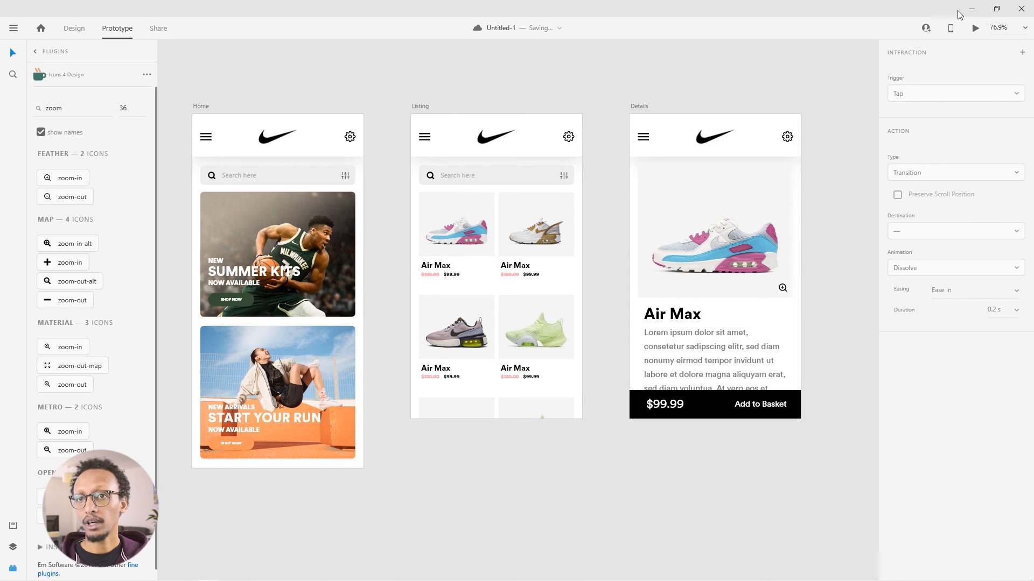
Preview the prototype by following the Summer Kits banner, the first Air Max product and Add to Basket, and close the preview
{"action": "left_click", "coordinate": [974, 27]}
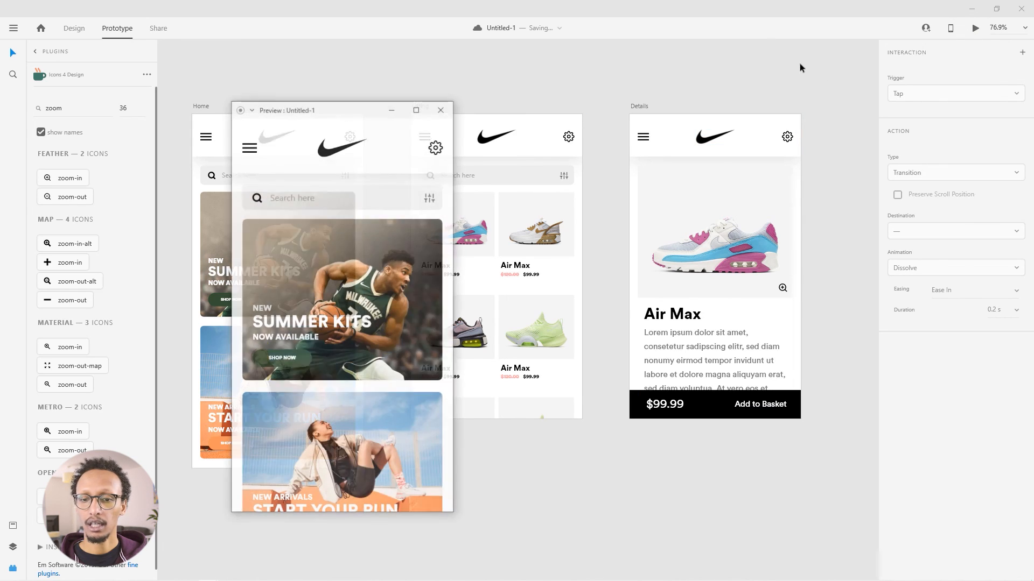
{"action": "left_click_drag", "start_coordinate": [336, 111], "coordinate": [511, 75]}
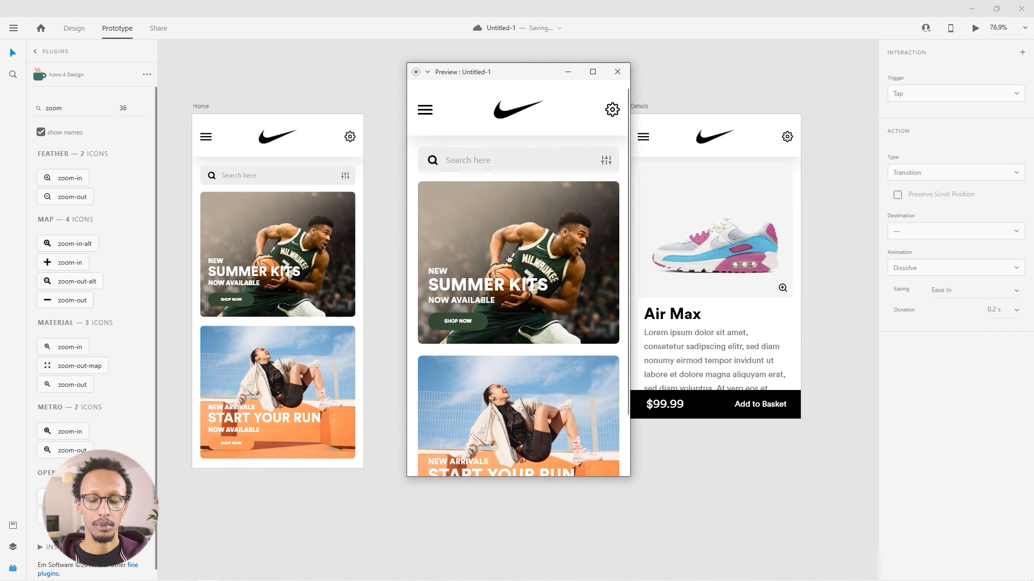
{"action": "left_click", "coordinate": [496, 242]}
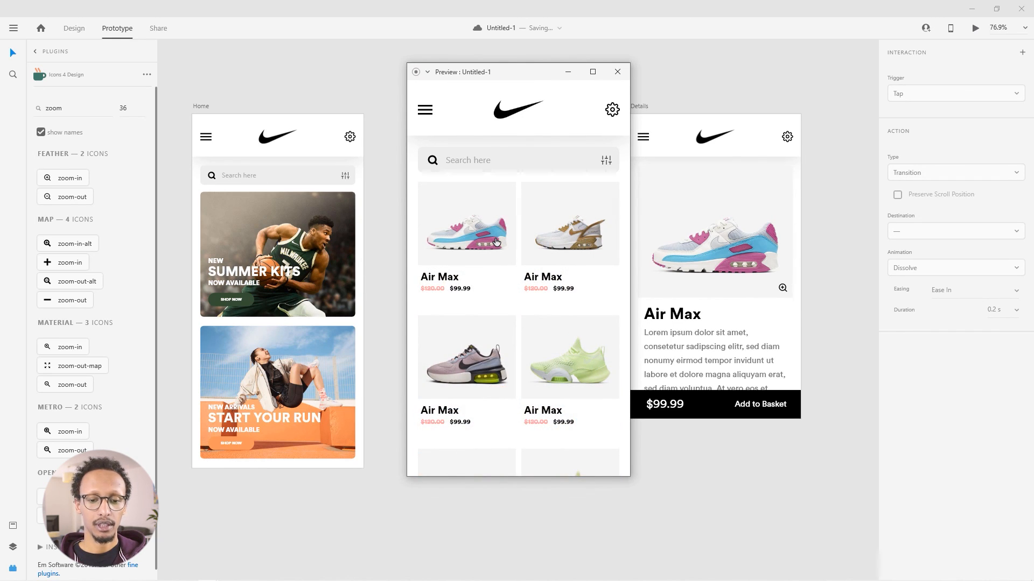
{"action": "left_click", "coordinate": [496, 241]}
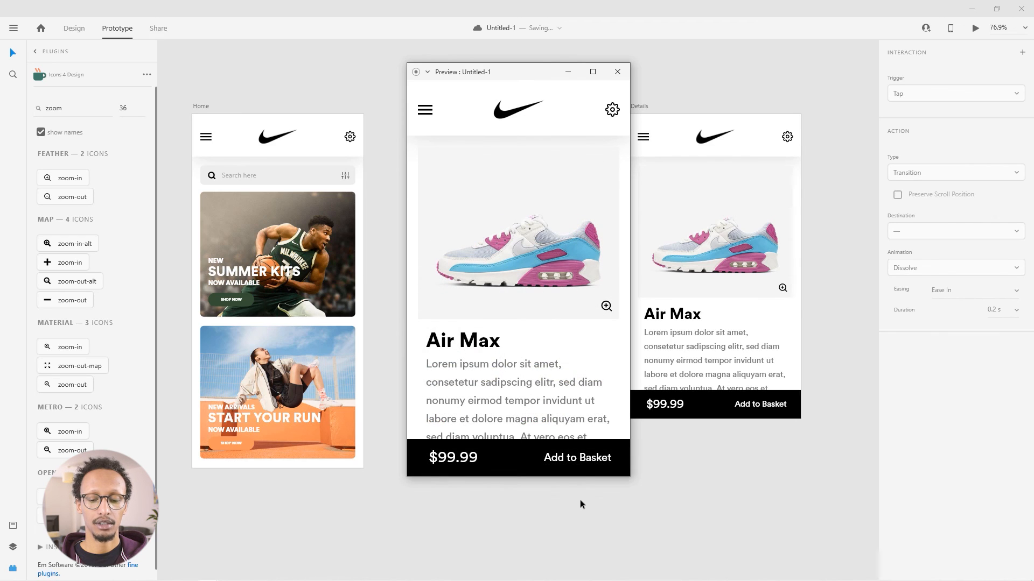
{"action": "left_click", "coordinate": [573, 460]}
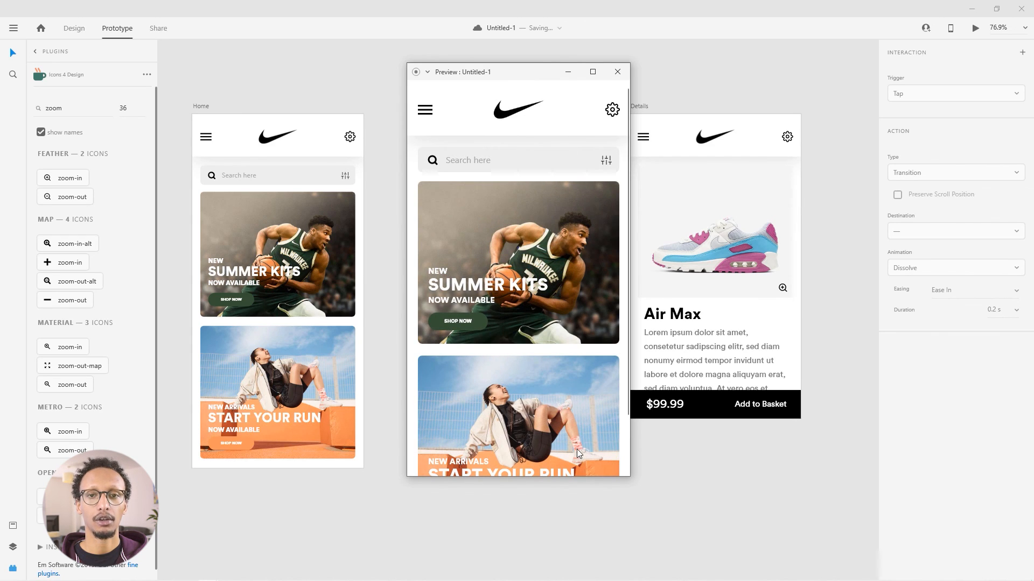
{"action": "left_click", "coordinate": [617, 71]}
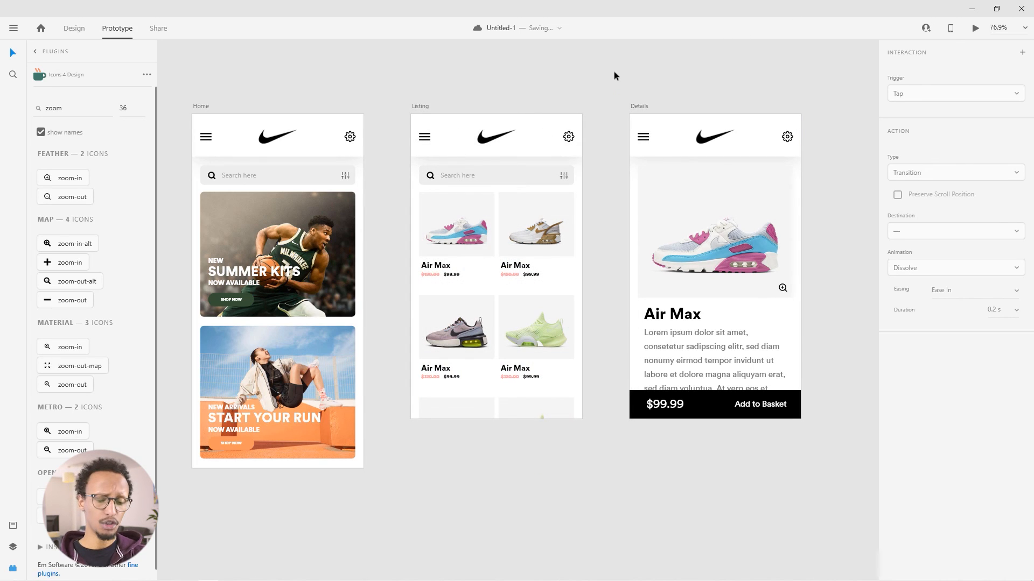